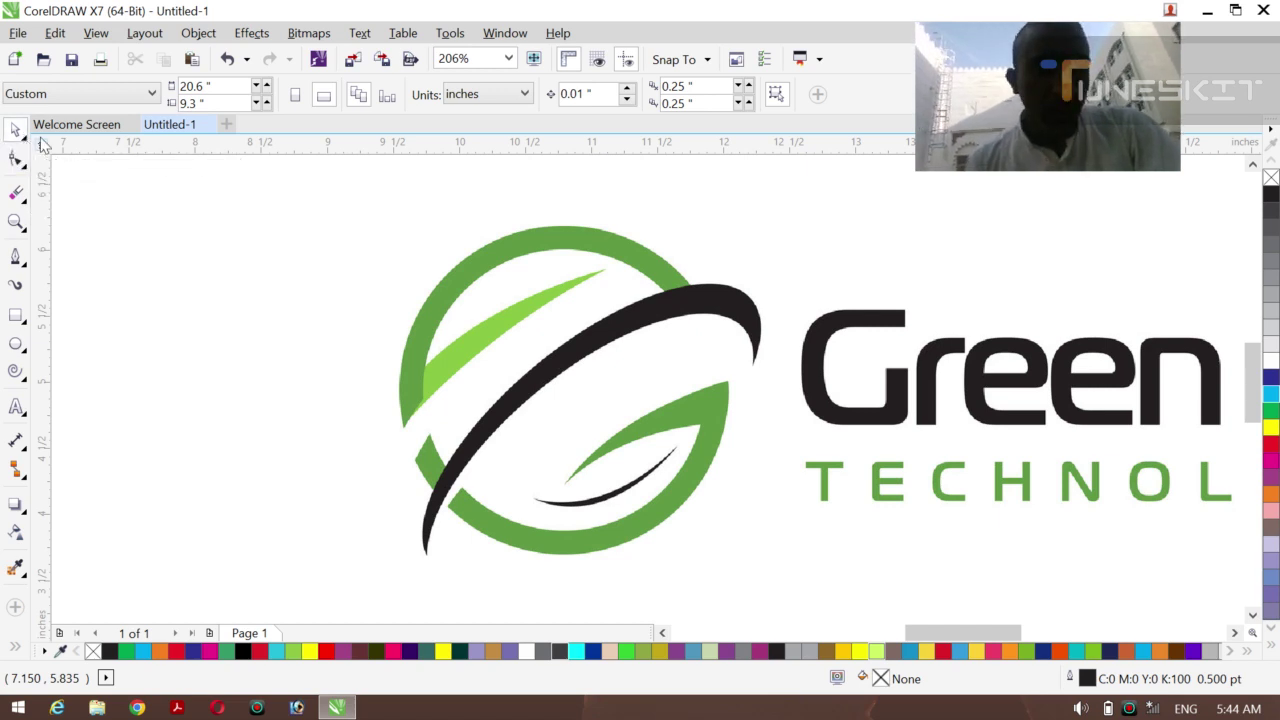
Draw an arc about 2.32 inches wide, convert it to a full ellipse and move it over the logo's green ring.
{"action": "left_click", "coordinate": [27, 144]}
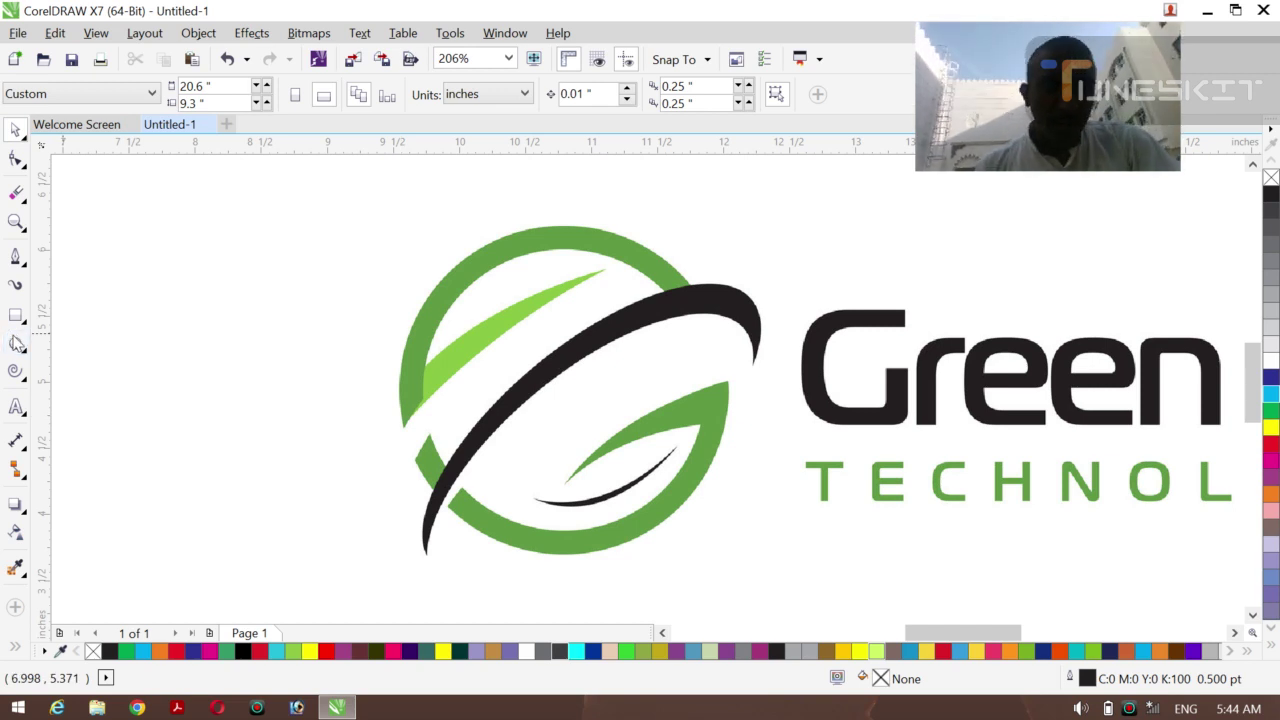
{"action": "left_click", "coordinate": [14, 340]}
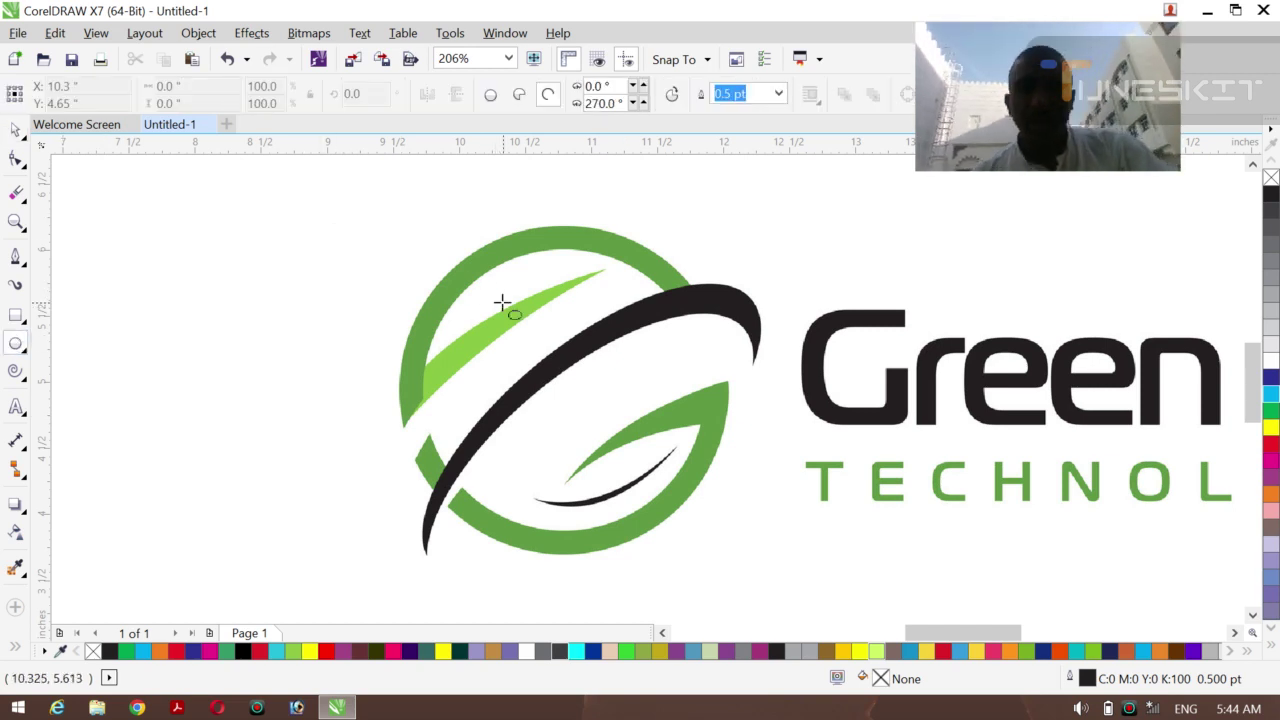
{"action": "left_click_drag", "start_coordinate": [473, 295], "coordinate": [782, 600]}
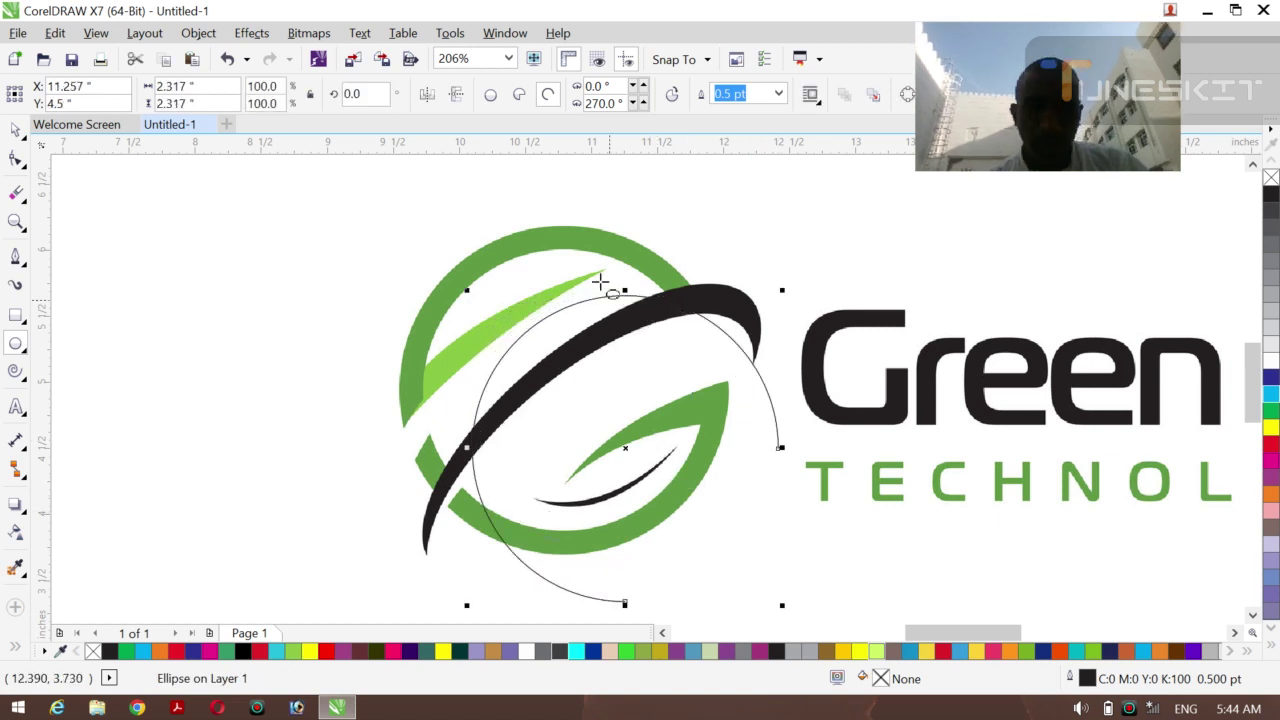
{"action": "left_click", "coordinate": [490, 94]}
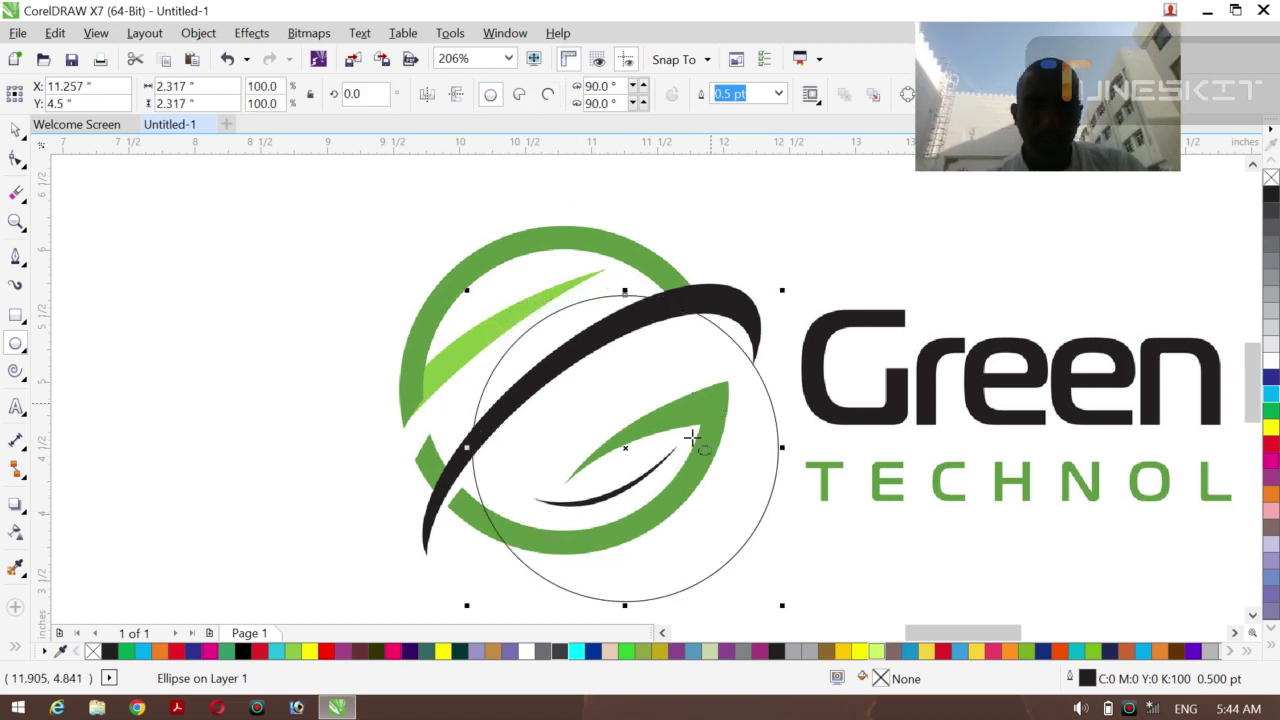
{"action": "left_click_drag", "start_coordinate": [632, 449], "coordinate": [559, 391]}
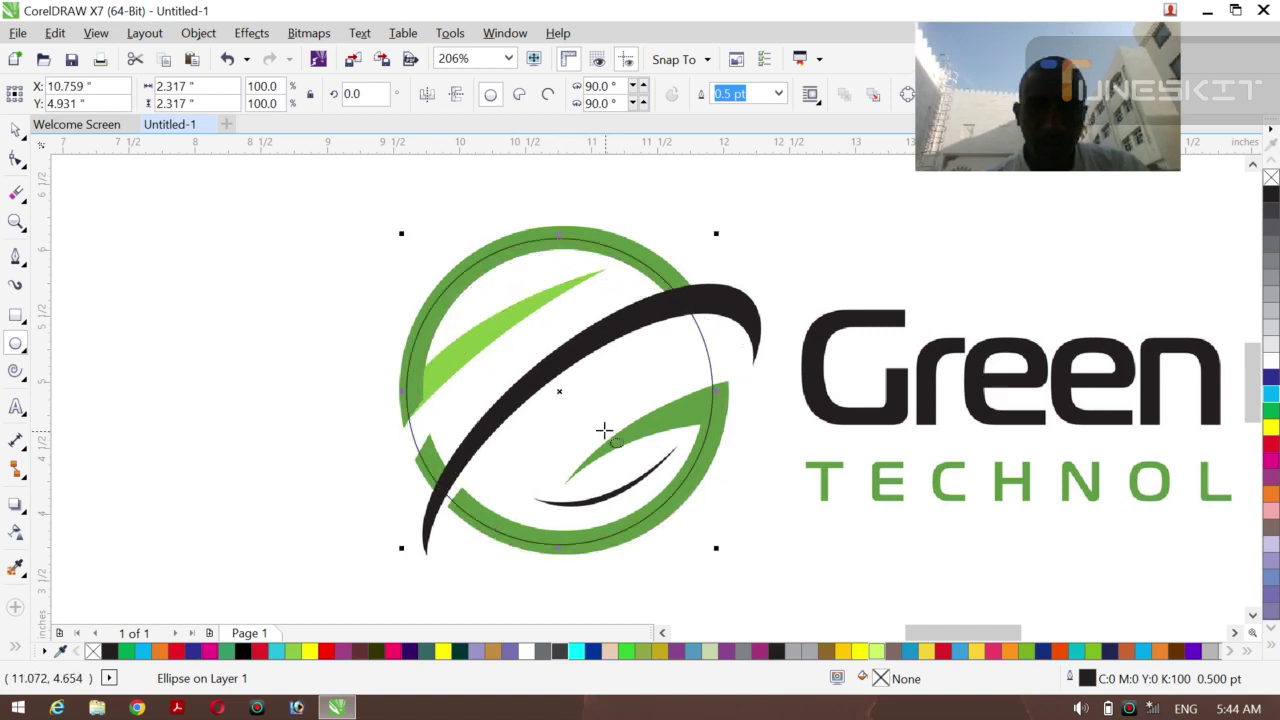
Scale the circle to about 2.15 inches and nudge it to fit the inner edge of the green ring.
{"action": "left_click_drag", "start_coordinate": [715, 548], "coordinate": [705, 544]}
{"action": "key", "text": "Right"}
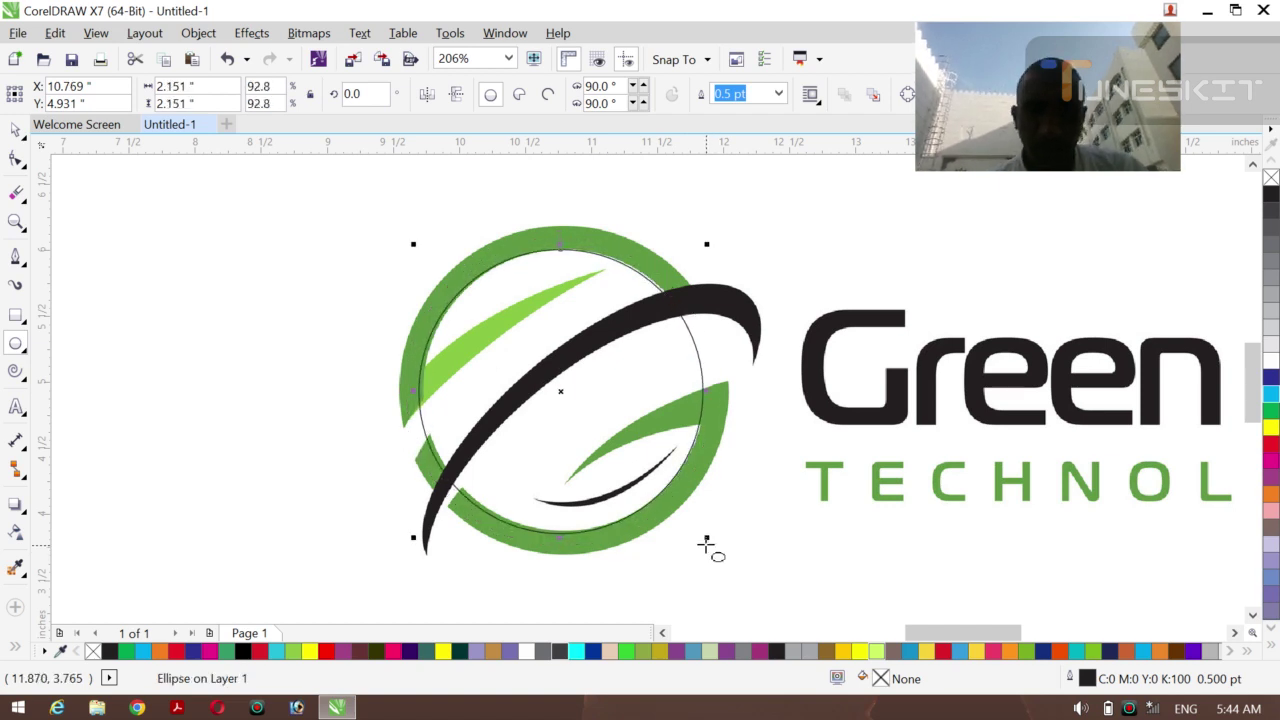
{"action": "key", "text": "Right"}
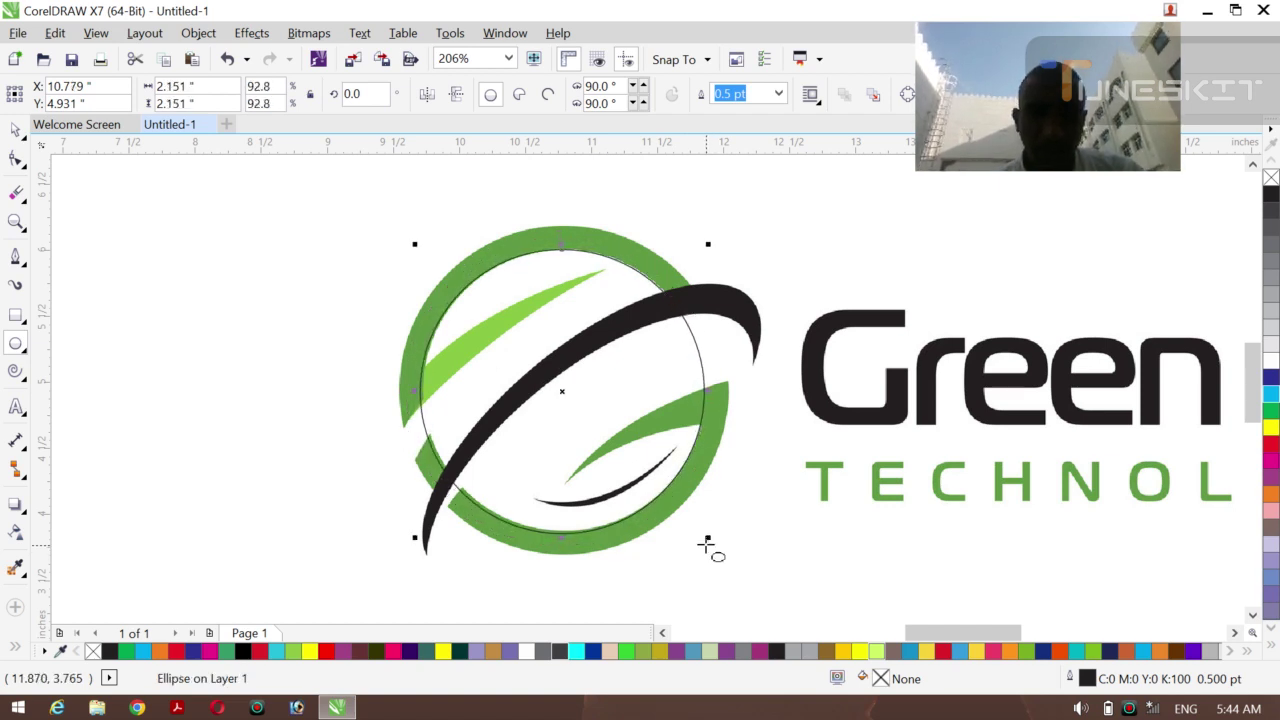
{"action": "key", "text": "Right"}
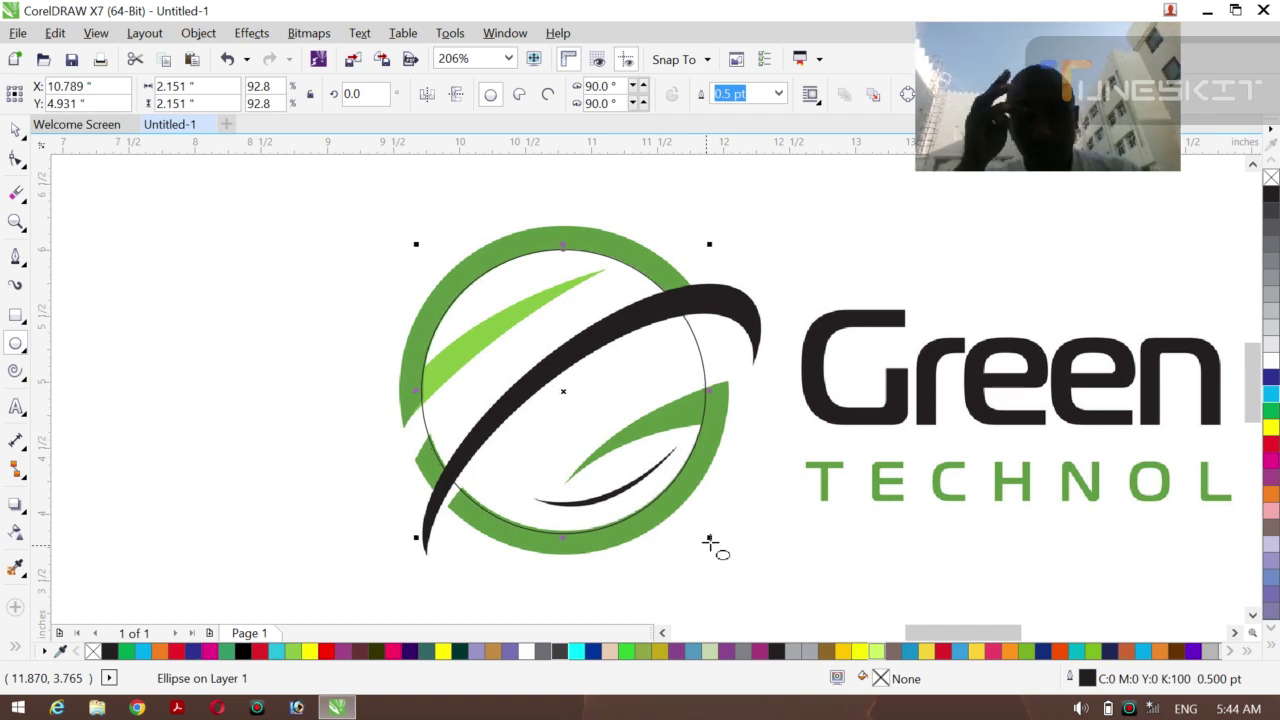
{"action": "left_click_drag", "start_coordinate": [709, 534], "coordinate": [706, 536]}
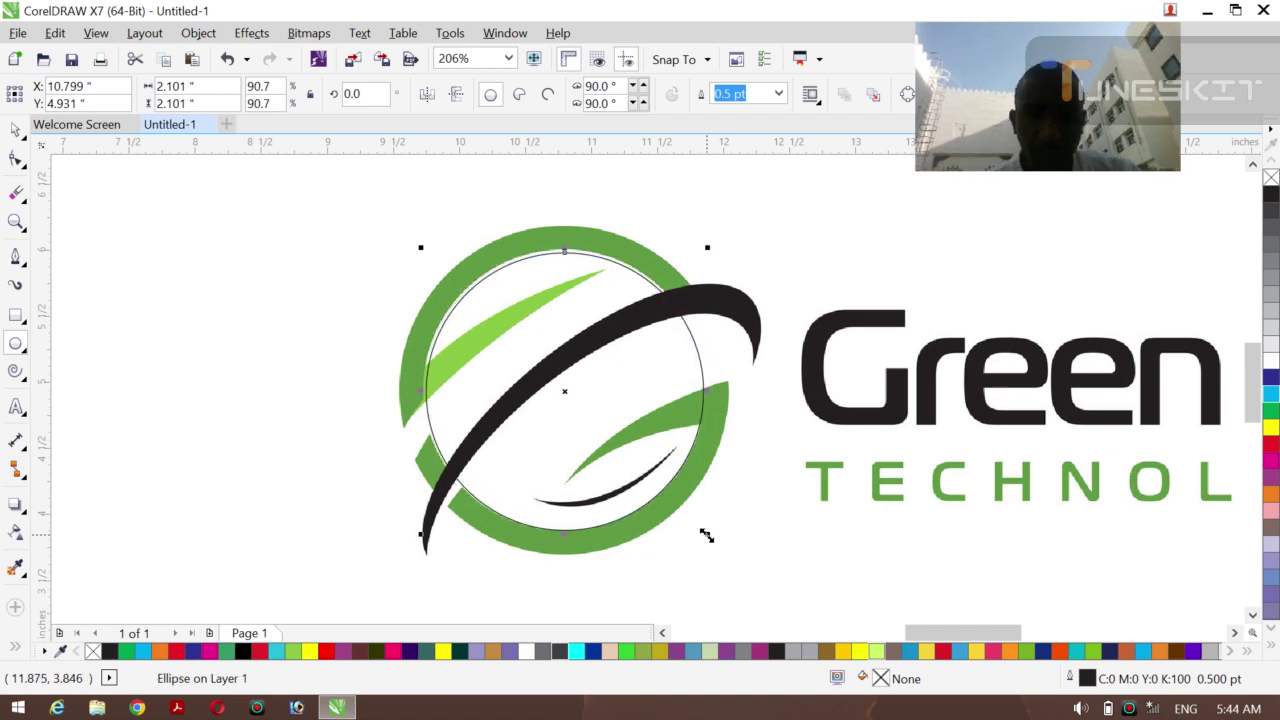
{"action": "key", "text": "Up"}
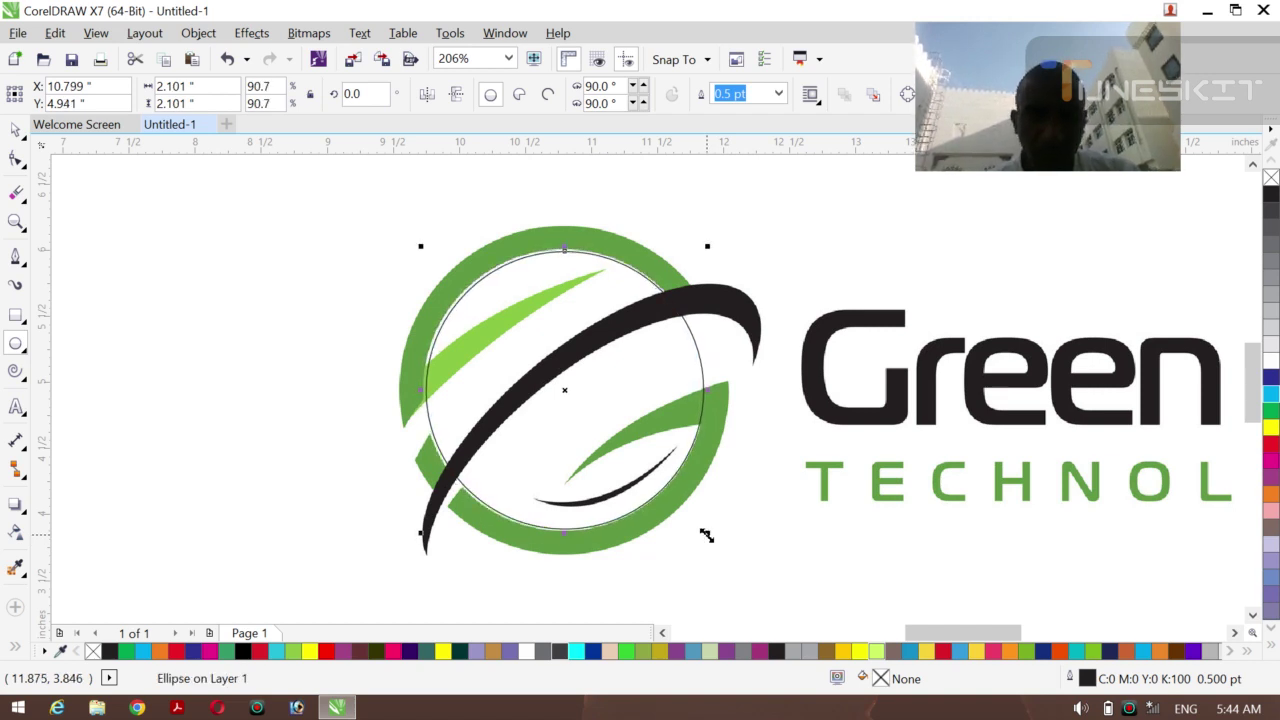
{"action": "left_click_drag", "start_coordinate": [706, 535], "coordinate": [713, 543]}
{"action": "key", "text": "Left"}
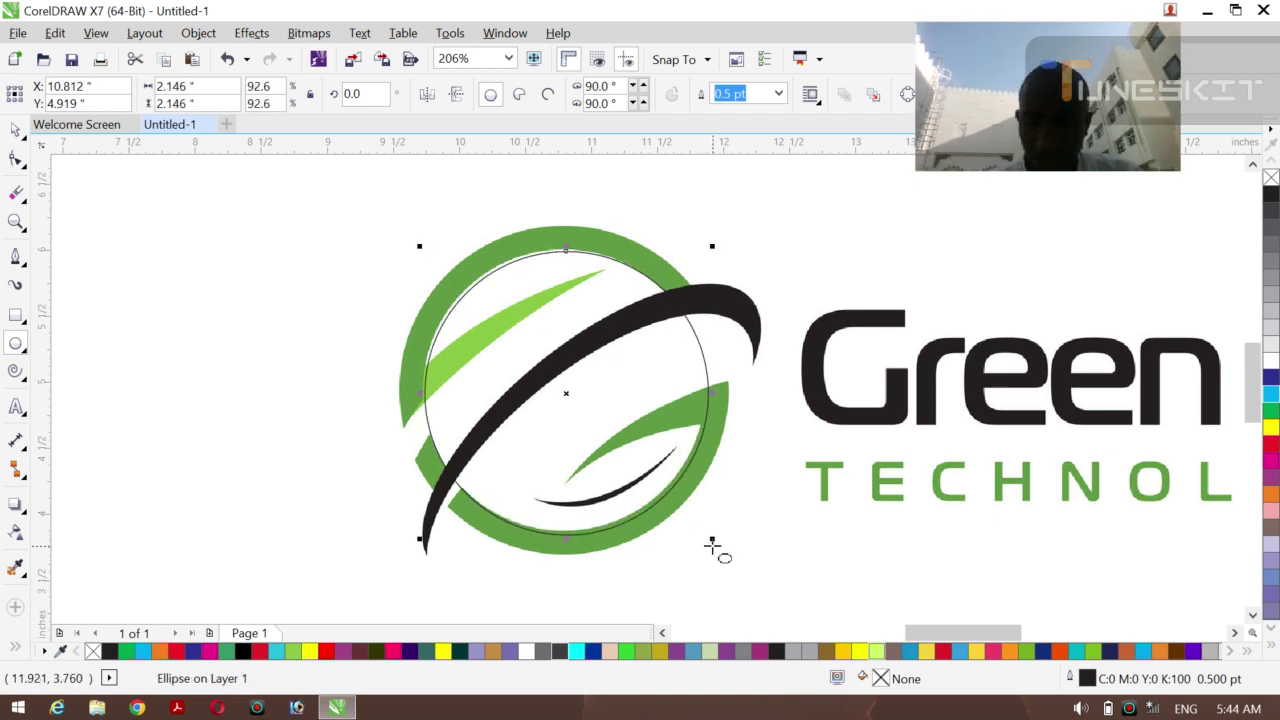
{"action": "key", "text": "Up"}
{"action": "key", "text": "Left"}
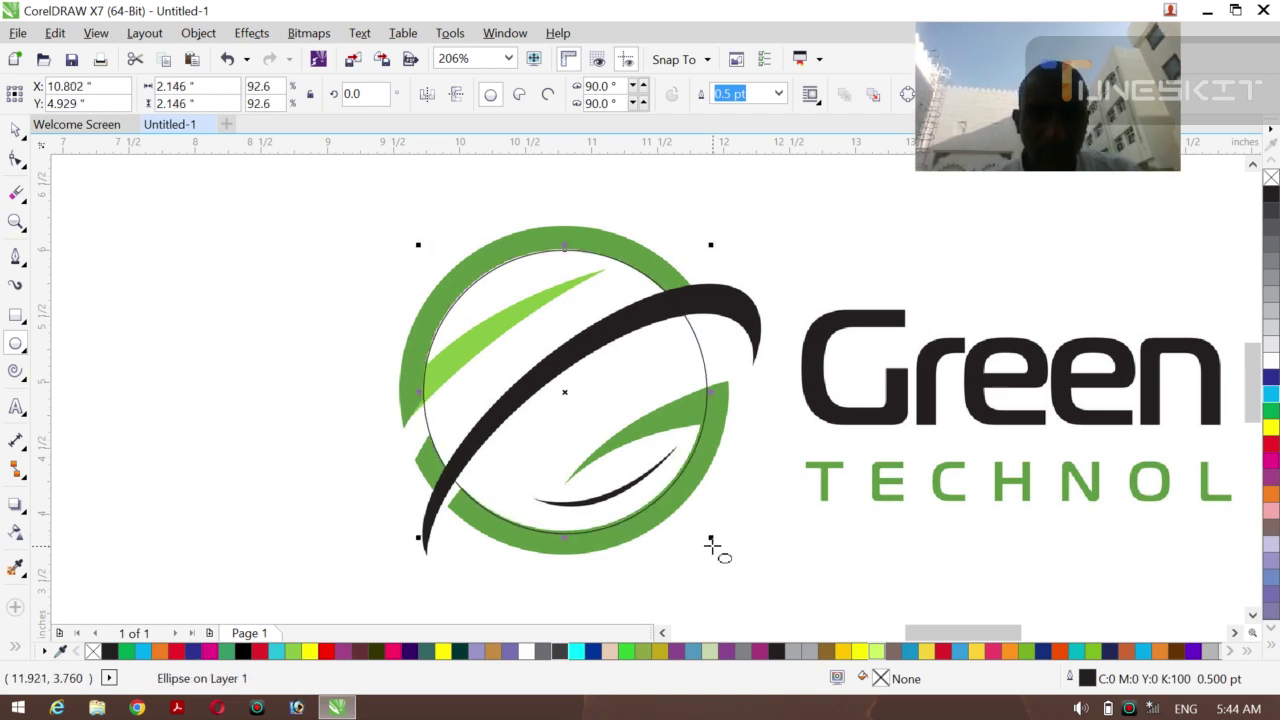
{"action": "key", "text": "Left"}
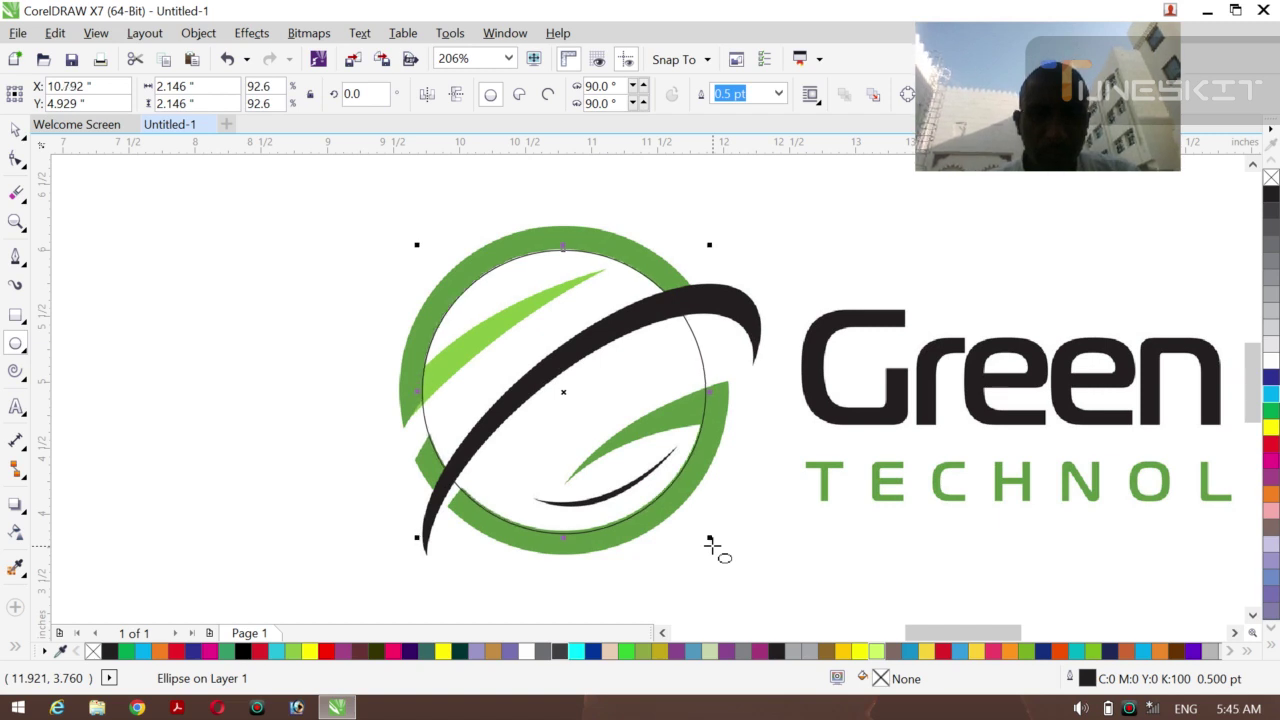
{"action": "key", "text": "Up"}
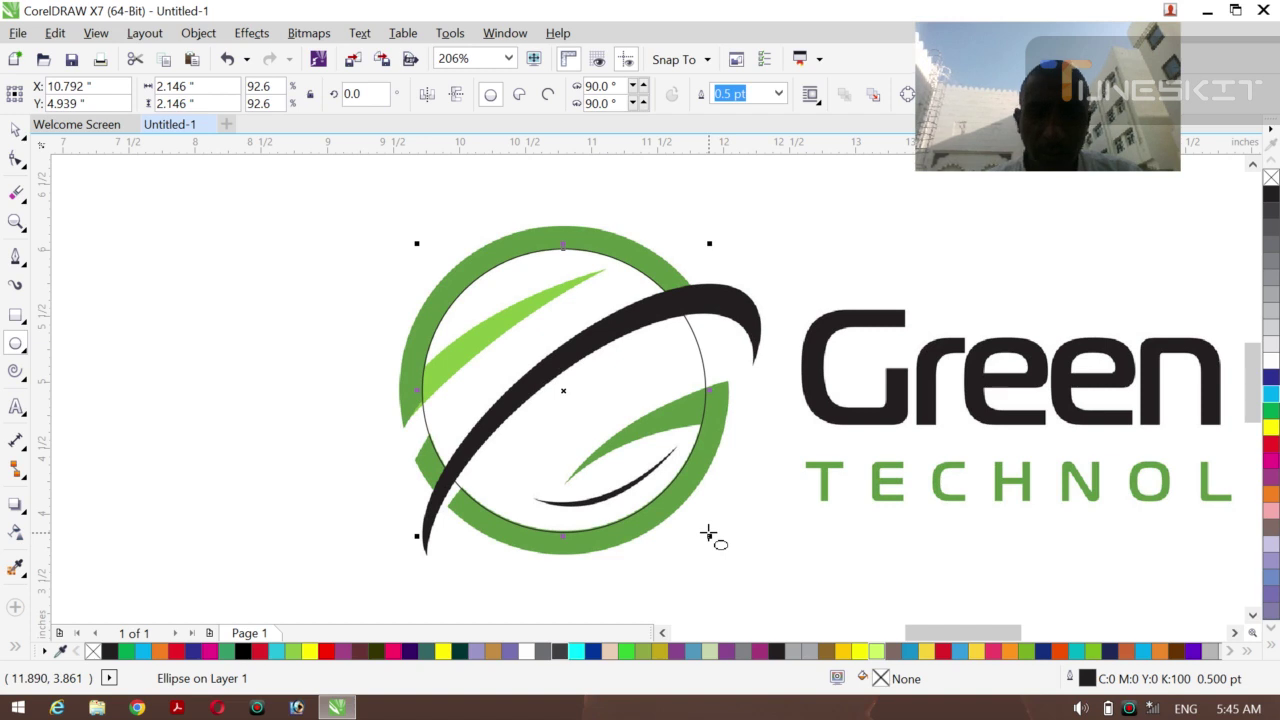
Create an enlarged concentric copy of the circle, about 2.51 inches wide, around the ring's outer edge and deselect it.
{"action": "left_click_drag", "start_coordinate": [709, 537], "coordinate": [786, 561]}
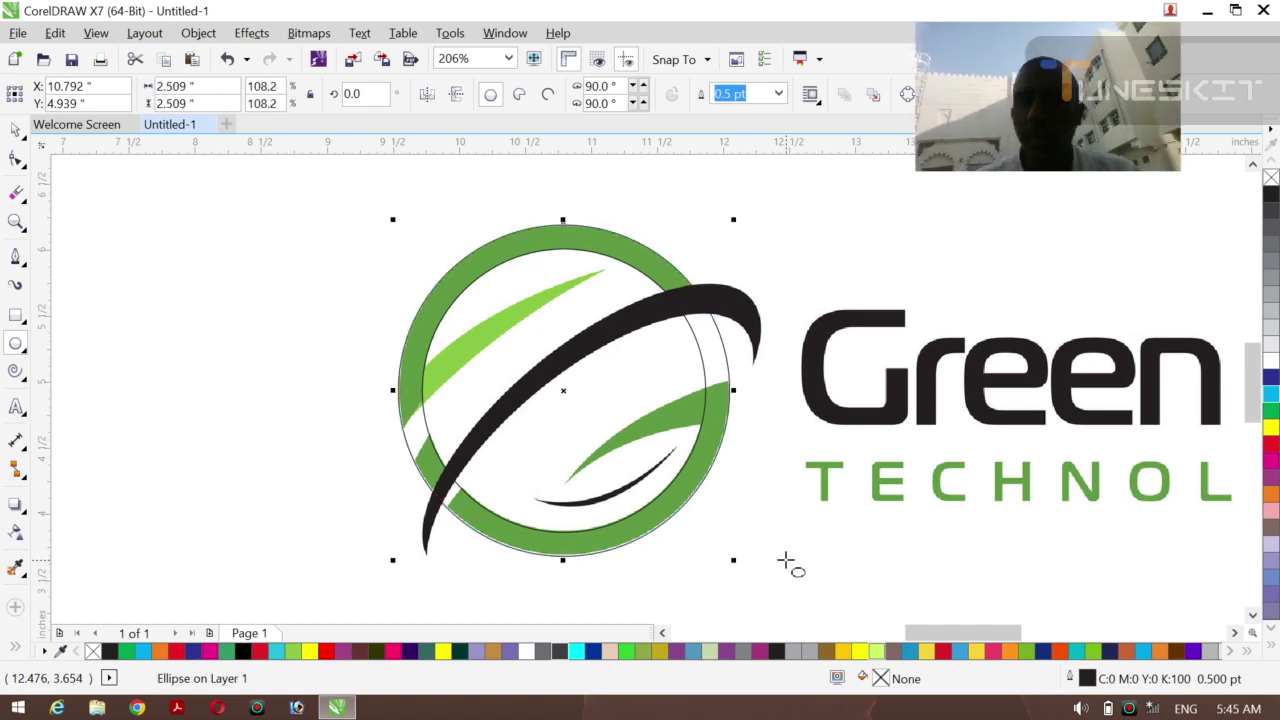
{"action": "left_click", "coordinate": [24, 138]}
{"action": "left_click", "coordinate": [60, 127]}
{"action": "left_click", "coordinate": [180, 343]}
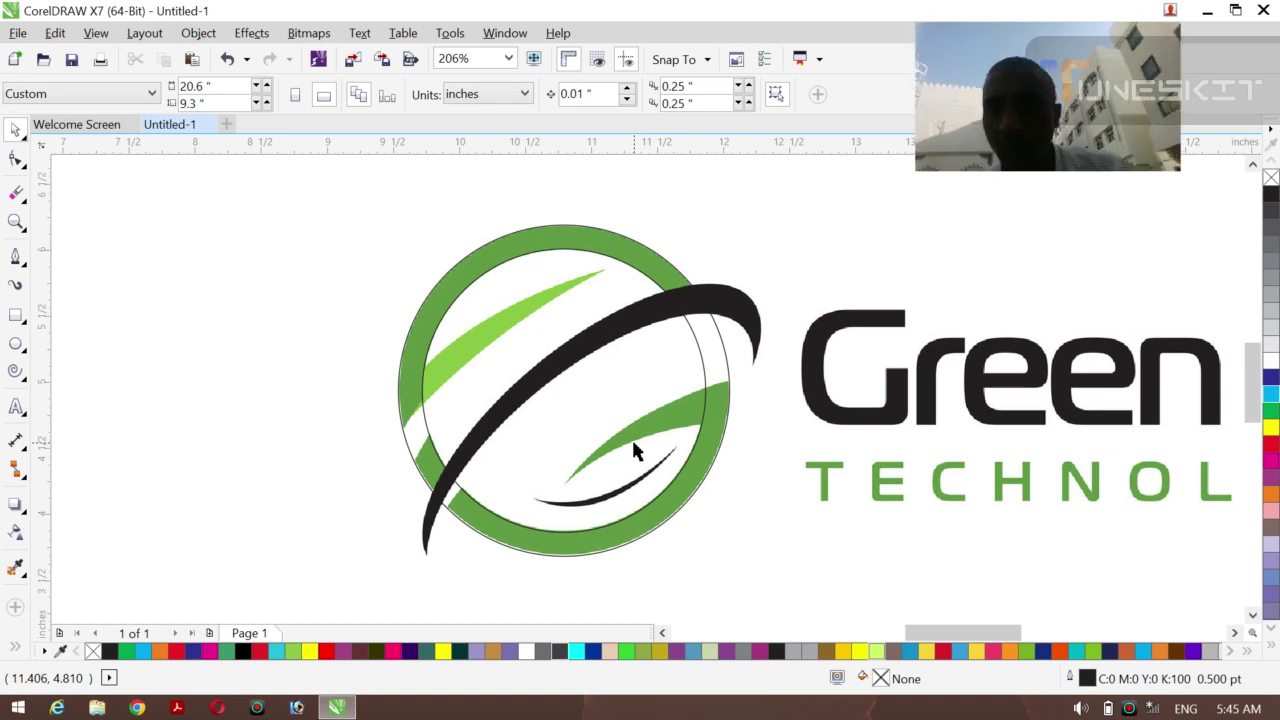
Trace the inner edge of the large black swoosh with a Pen curve from its upper tip to its lower tip.
{"action": "left_click", "coordinate": [14, 257]}
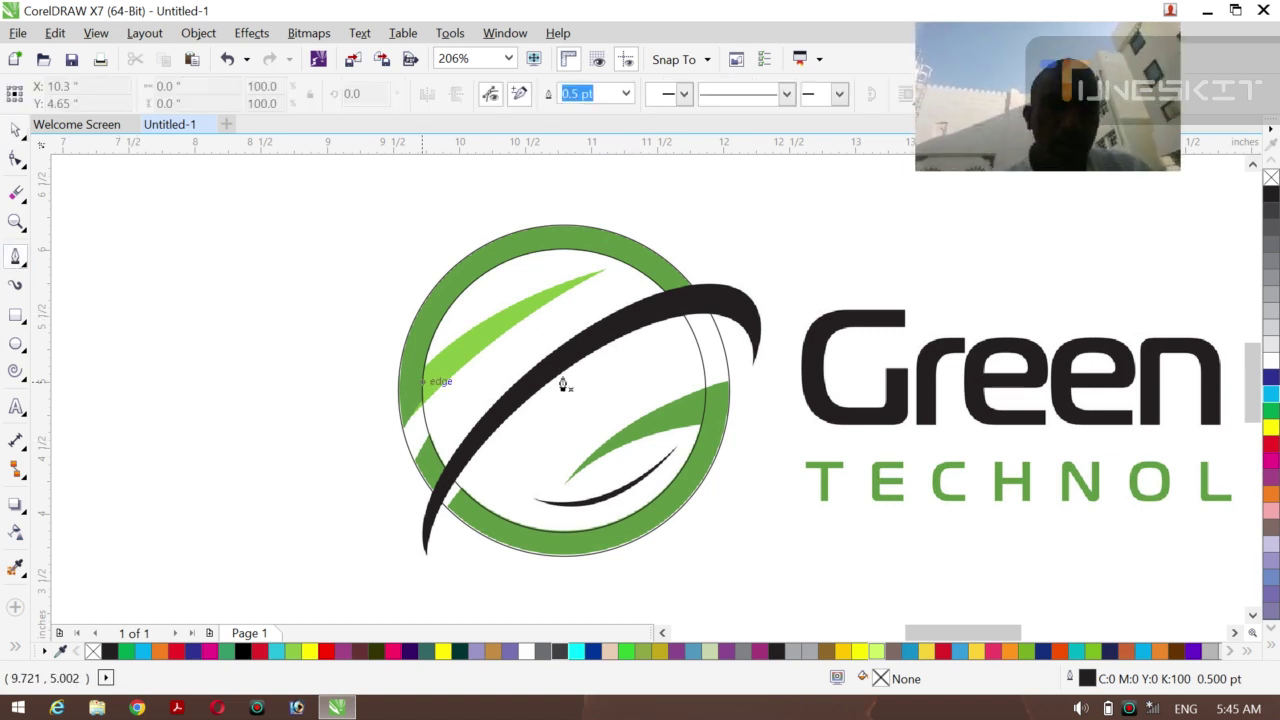
{"action": "left_click", "coordinate": [752, 364]}
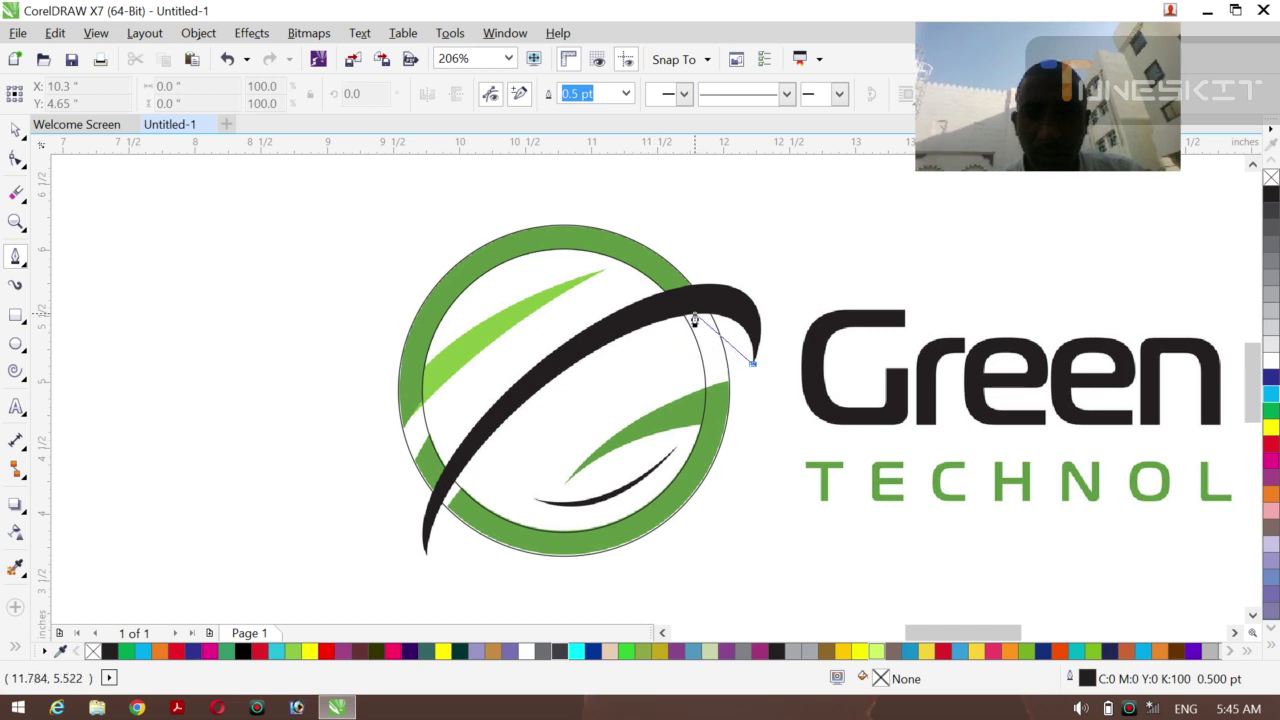
{"action": "left_click_drag", "start_coordinate": [695, 317], "coordinate": [628, 323]}
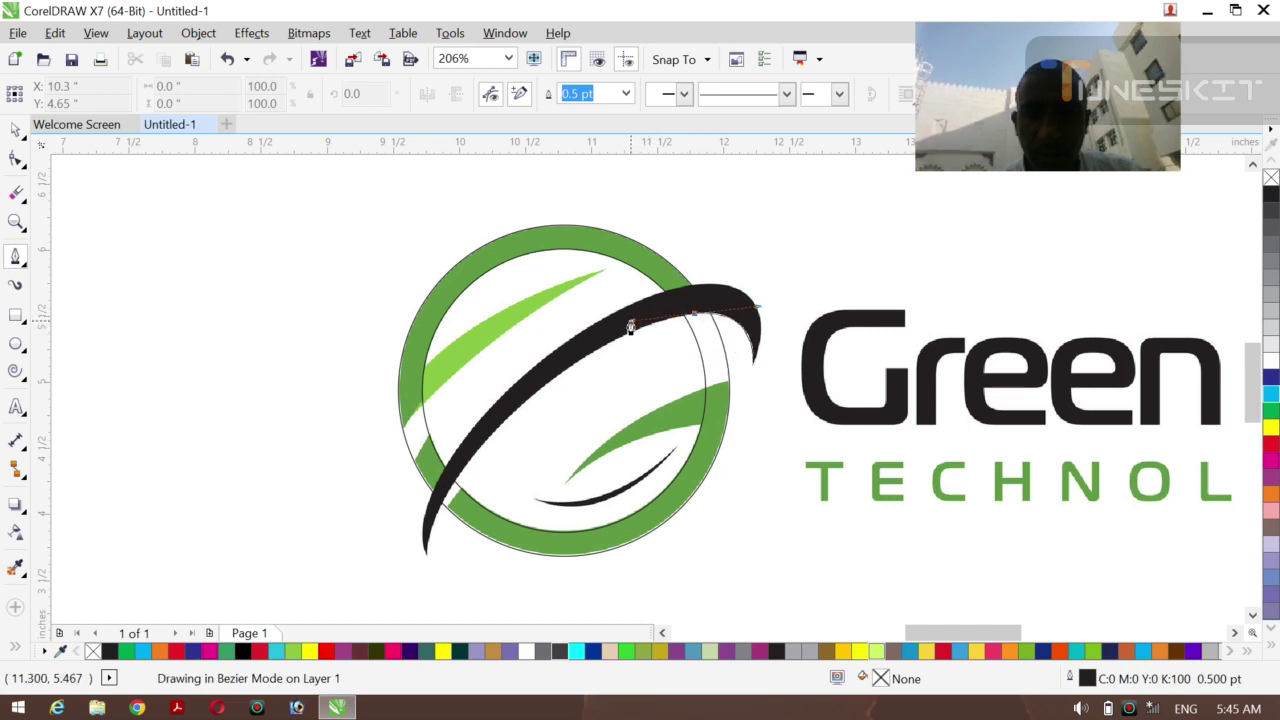
{"action": "key", "text": "space"}
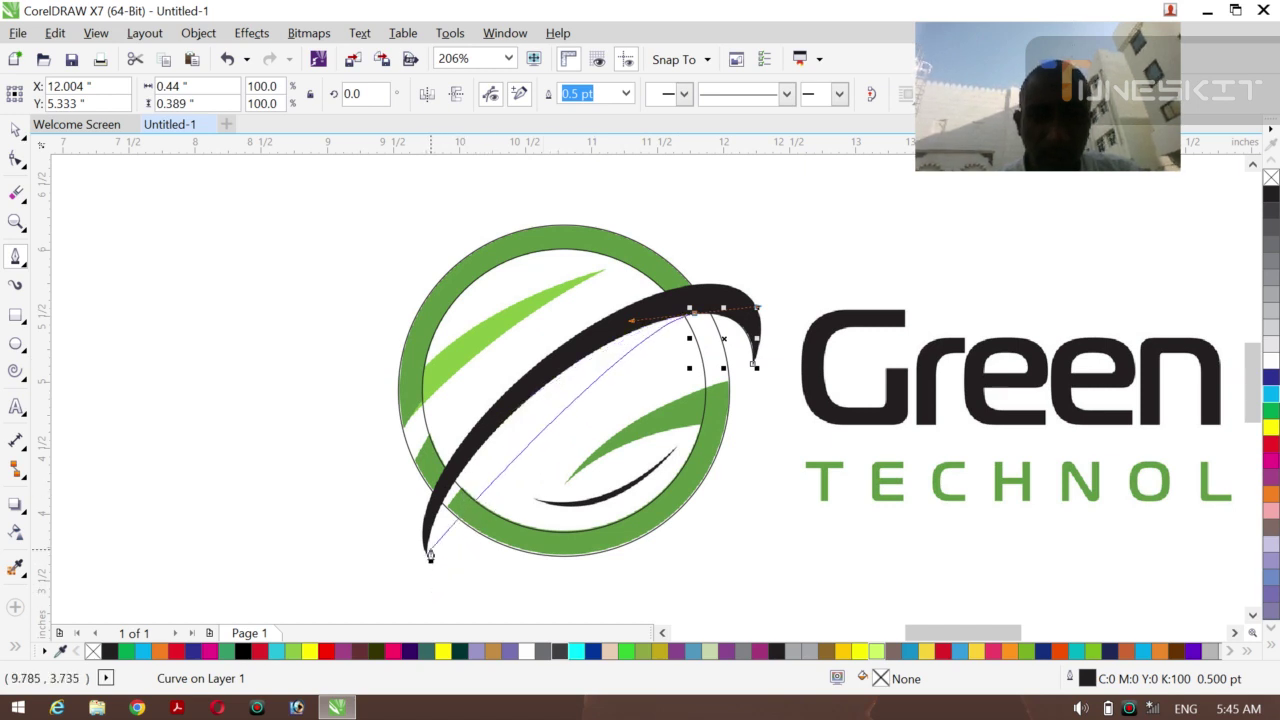
{"action": "mouse_move", "coordinate": [426, 560]}
{"action": "left_mouse_down"}
{"action": "mouse_move", "coordinate": [443, 643]}
{"action": "mouse_move", "coordinate": [441, 585]}
{"action": "mouse_move", "coordinate": [427, 580]}
{"action": "mouse_move", "coordinate": [404, 612]}
{"action": "mouse_move", "coordinate": [414, 629]}
{"action": "mouse_move", "coordinate": [397, 572]}
{"action": "left_mouse_up"}
{"action": "key", "text": "space"}
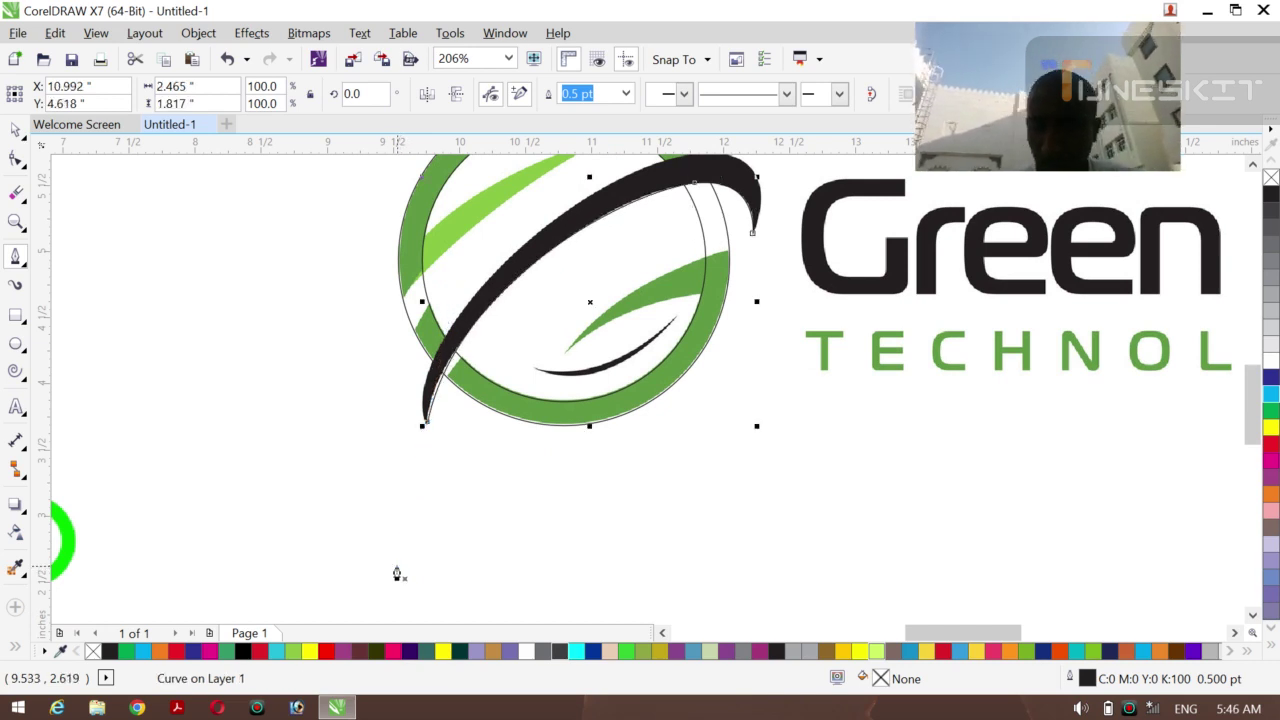
{"action": "scroll", "coordinate": [397, 573], "scroll_direction": "up", "scroll_amount": 2}
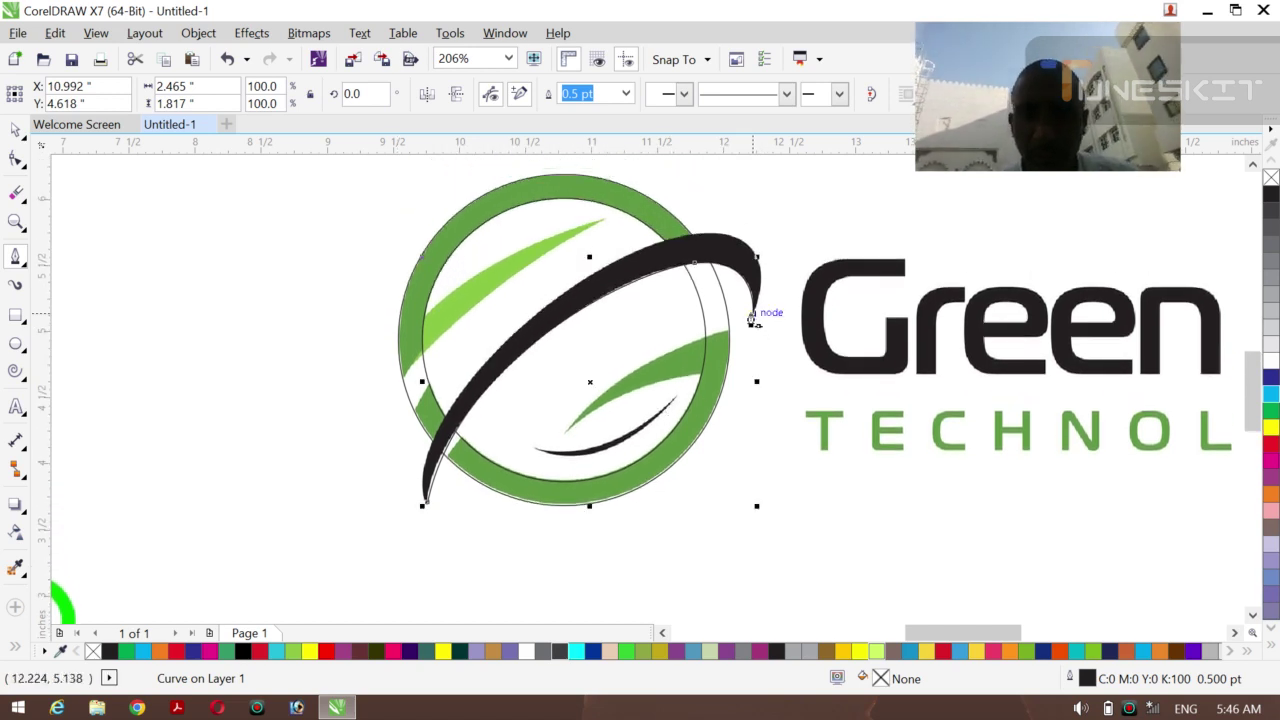
Trace the outer edge of the black swoosh from its upper tip over the bend, closing the outline at the lower tip.
{"action": "left_click", "coordinate": [752, 318]}
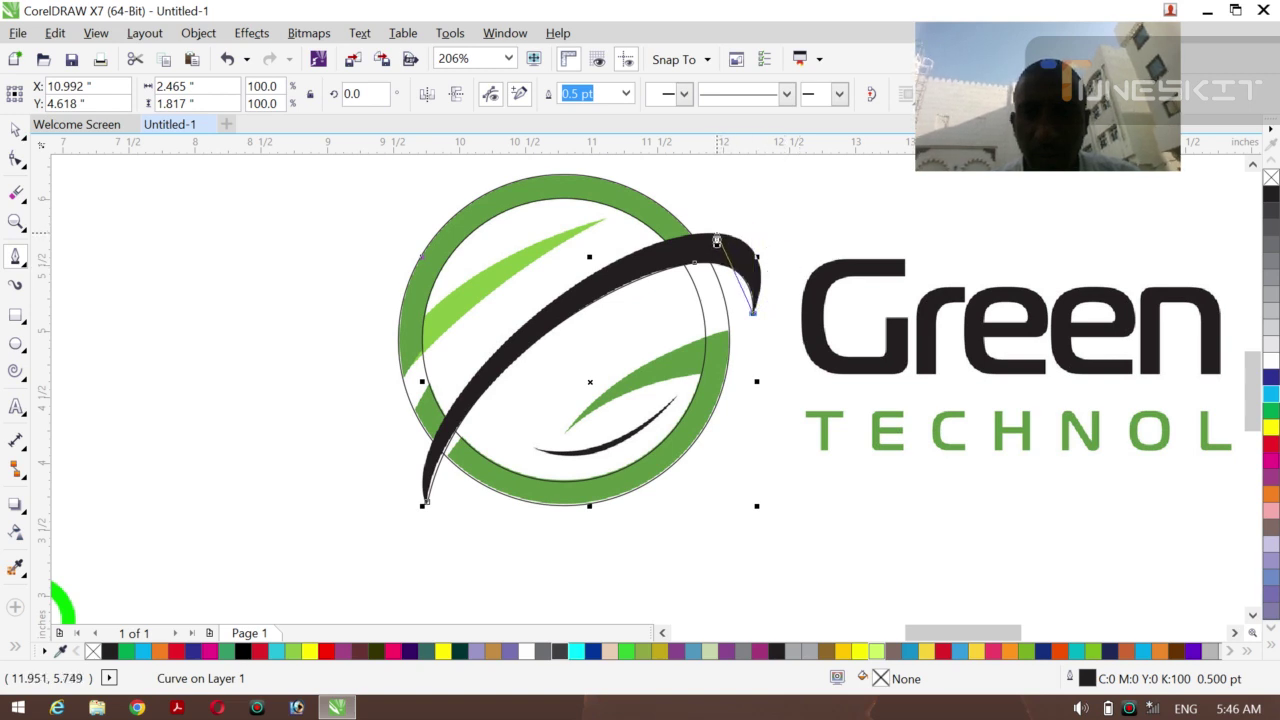
{"action": "left_click_drag", "start_coordinate": [714, 234], "coordinate": [646, 229]}
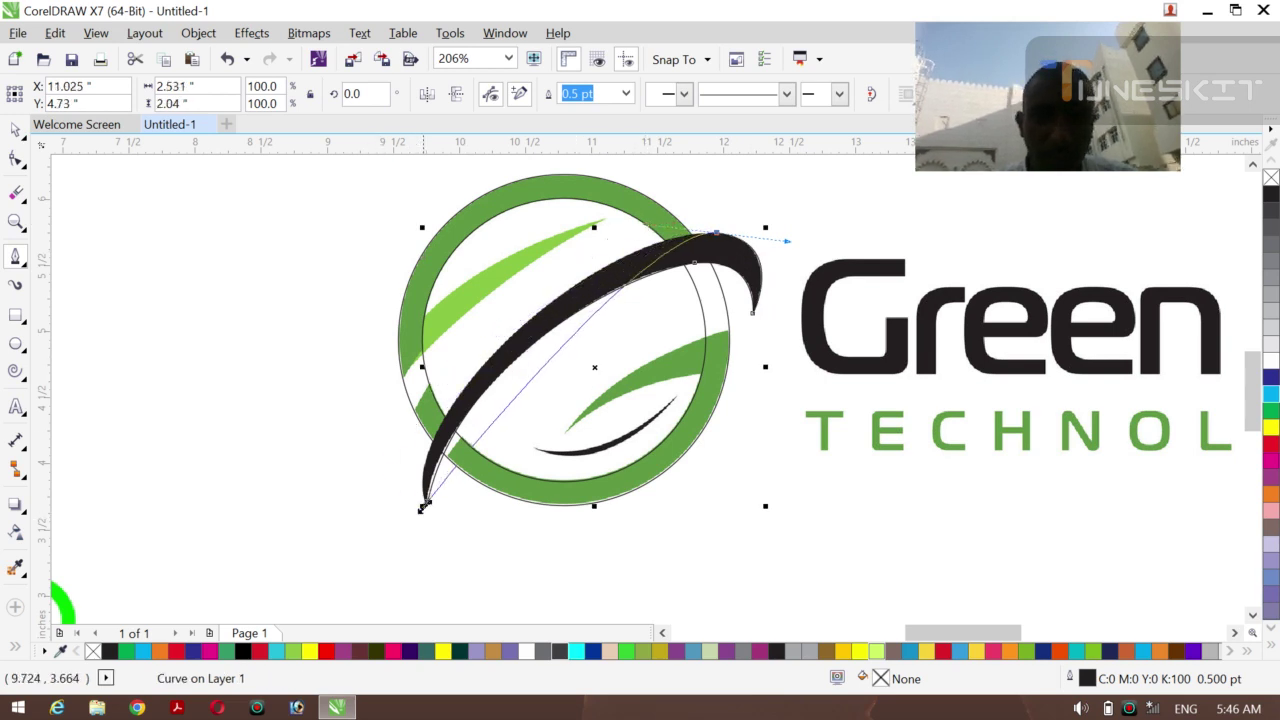
{"action": "mouse_move", "coordinate": [429, 507]}
{"action": "left_mouse_down"}
{"action": "mouse_move", "coordinate": [448, 548]}
{"action": "mouse_move", "coordinate": [372, 476]}
{"action": "mouse_move", "coordinate": [366, 440]}
{"action": "mouse_move", "coordinate": [392, 378]}
{"action": "mouse_move", "coordinate": [412, 370]}
{"action": "mouse_move", "coordinate": [404, 387]}
{"action": "left_mouse_up"}
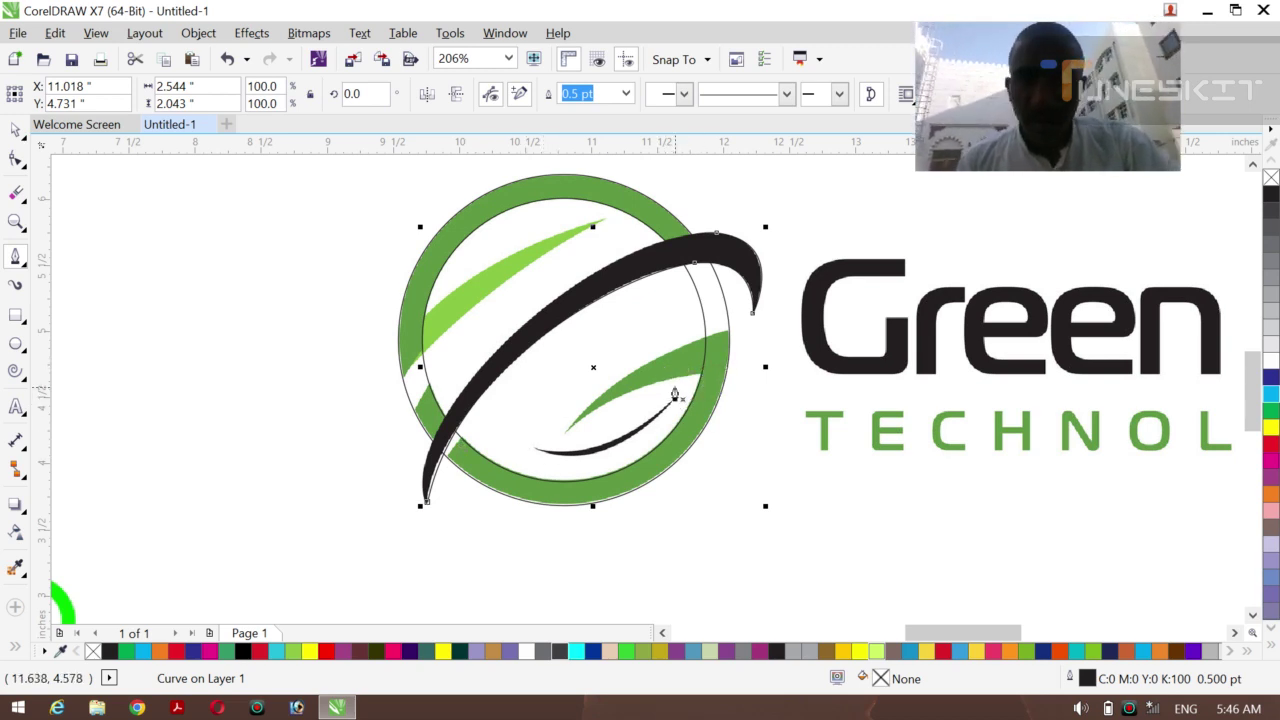
Trace the upper and lower edges of the dark green leaf with two curves meeting at its pointed tip.
{"action": "left_click", "coordinate": [727, 338]}
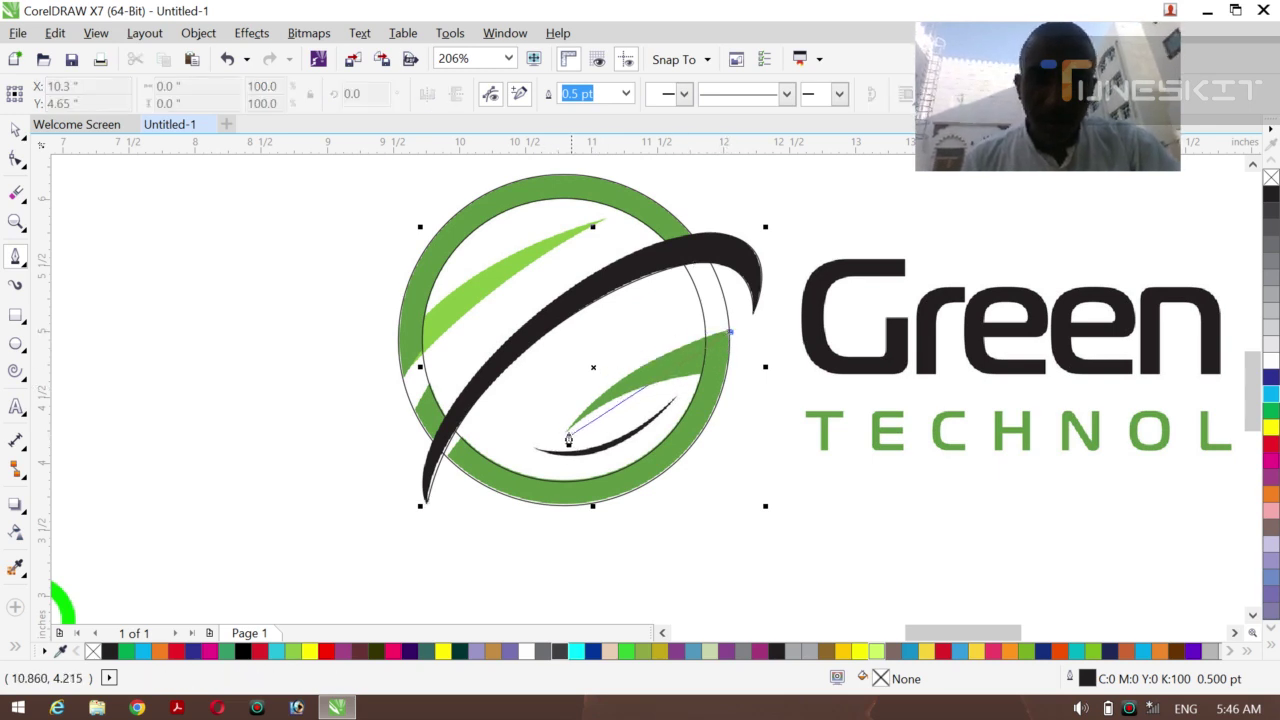
{"action": "mouse_move", "coordinate": [564, 432]}
{"action": "left_mouse_down"}
{"action": "mouse_move", "coordinate": [545, 488]}
{"action": "mouse_move", "coordinate": [520, 510]}
{"action": "left_mouse_up"}
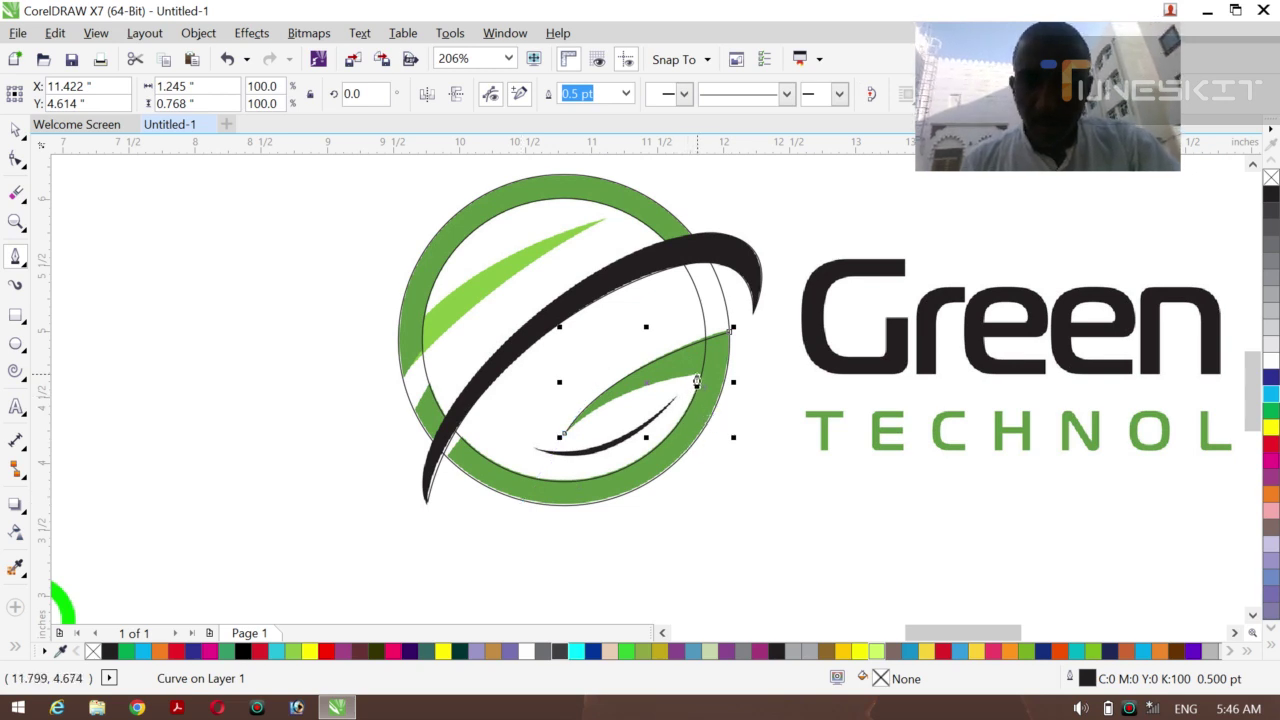
{"action": "left_click", "coordinate": [700, 381]}
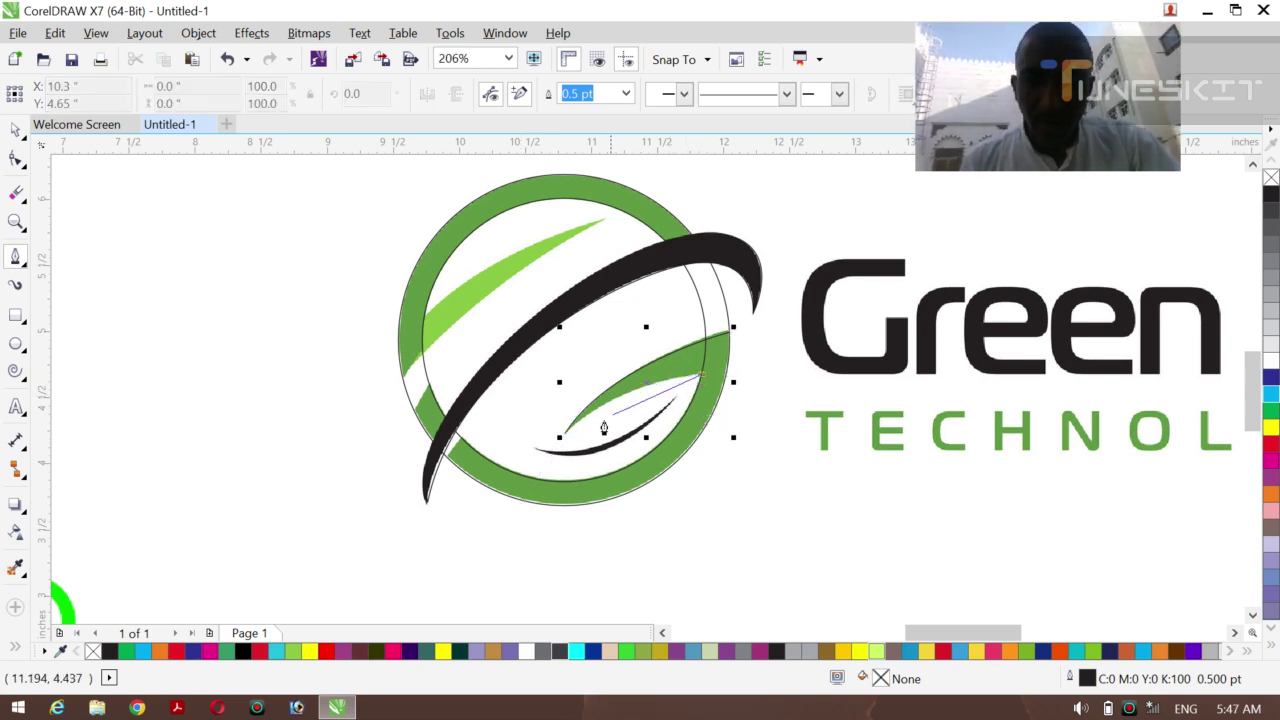
{"action": "mouse_move", "coordinate": [569, 443]}
{"action": "left_mouse_down"}
{"action": "mouse_move", "coordinate": [481, 510]}
{"action": "mouse_move", "coordinate": [494, 503]}
{"action": "left_mouse_up"}
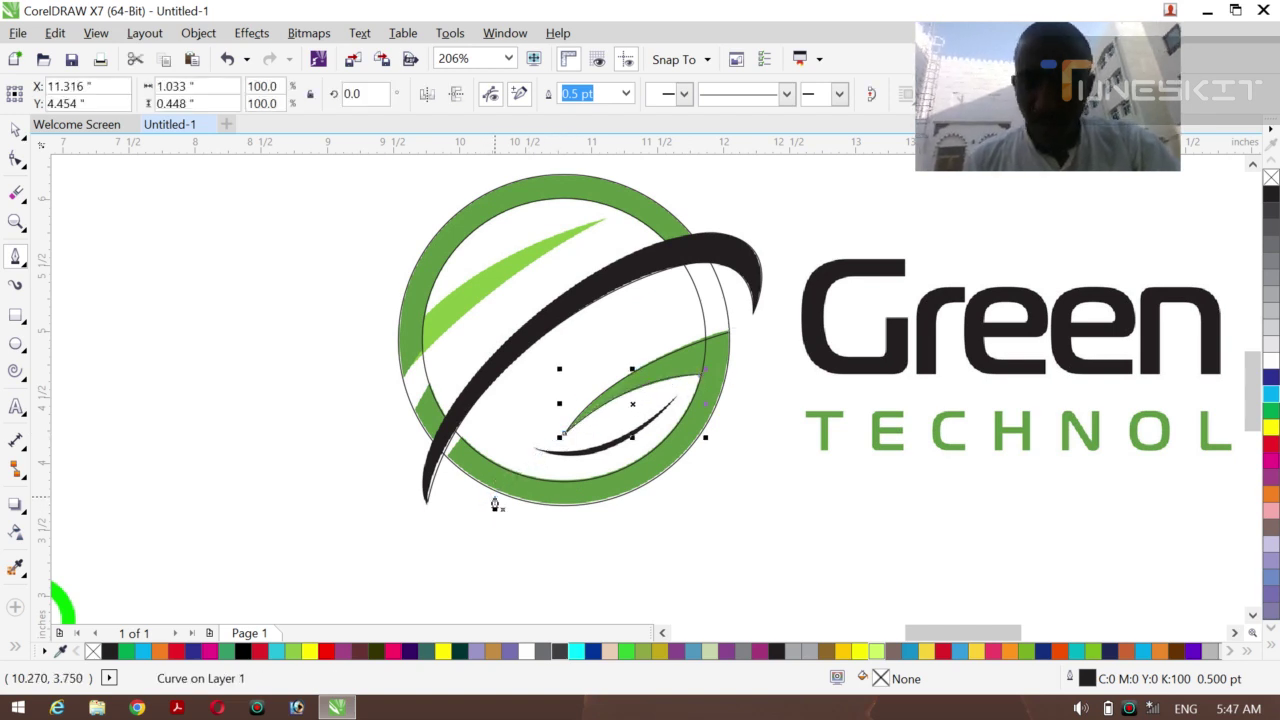
Trace the light green blade with two curves from its tip, one to the ring's outer edge and one to its inner edge.
{"action": "left_click", "coordinate": [604, 222]}
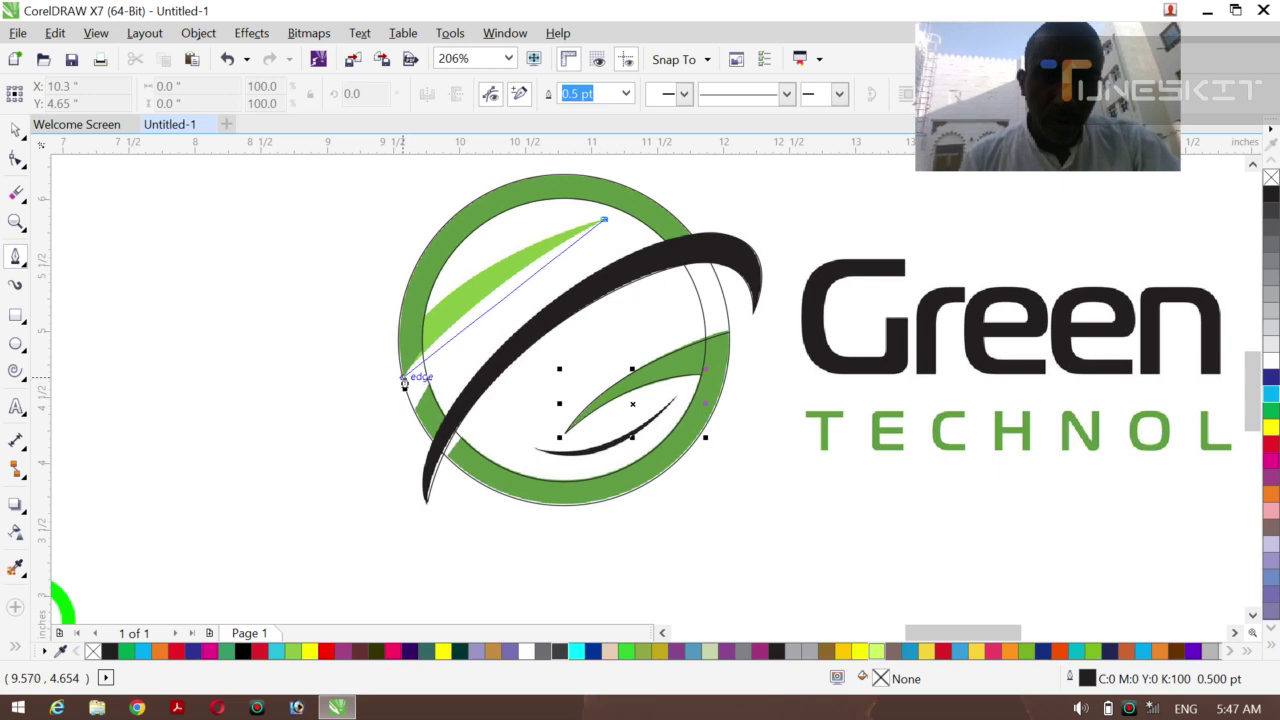
{"action": "mouse_move", "coordinate": [402, 378]}
{"action": "left_mouse_down"}
{"action": "mouse_move", "coordinate": [397, 408]}
{"action": "mouse_move", "coordinate": [359, 453]}
{"action": "left_mouse_up"}
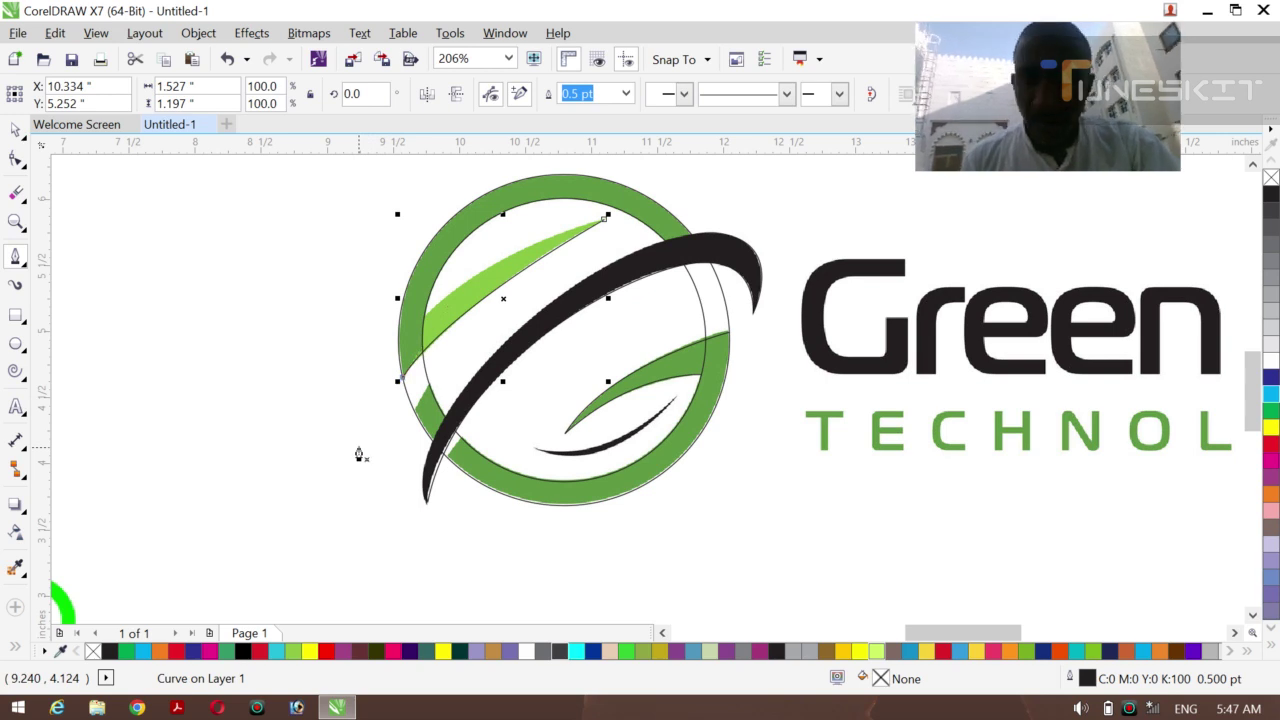
{"action": "left_click", "coordinate": [606, 225]}
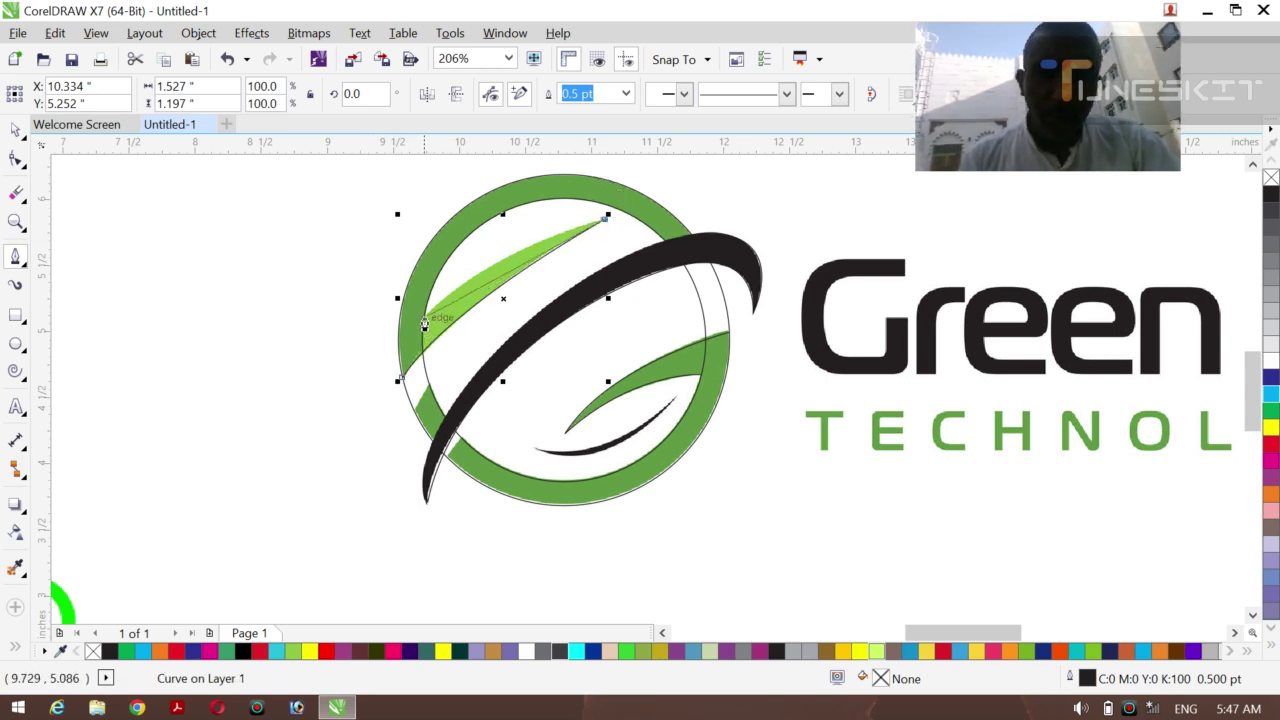
{"action": "mouse_move", "coordinate": [424, 322]}
{"action": "left_mouse_down"}
{"action": "mouse_move", "coordinate": [393, 347]}
{"action": "mouse_move", "coordinate": [355, 470]}
{"action": "mouse_move", "coordinate": [345, 446]}
{"action": "mouse_move", "coordinate": [335, 452]}
{"action": "mouse_move", "coordinate": [338, 404]}
{"action": "left_mouse_up"}
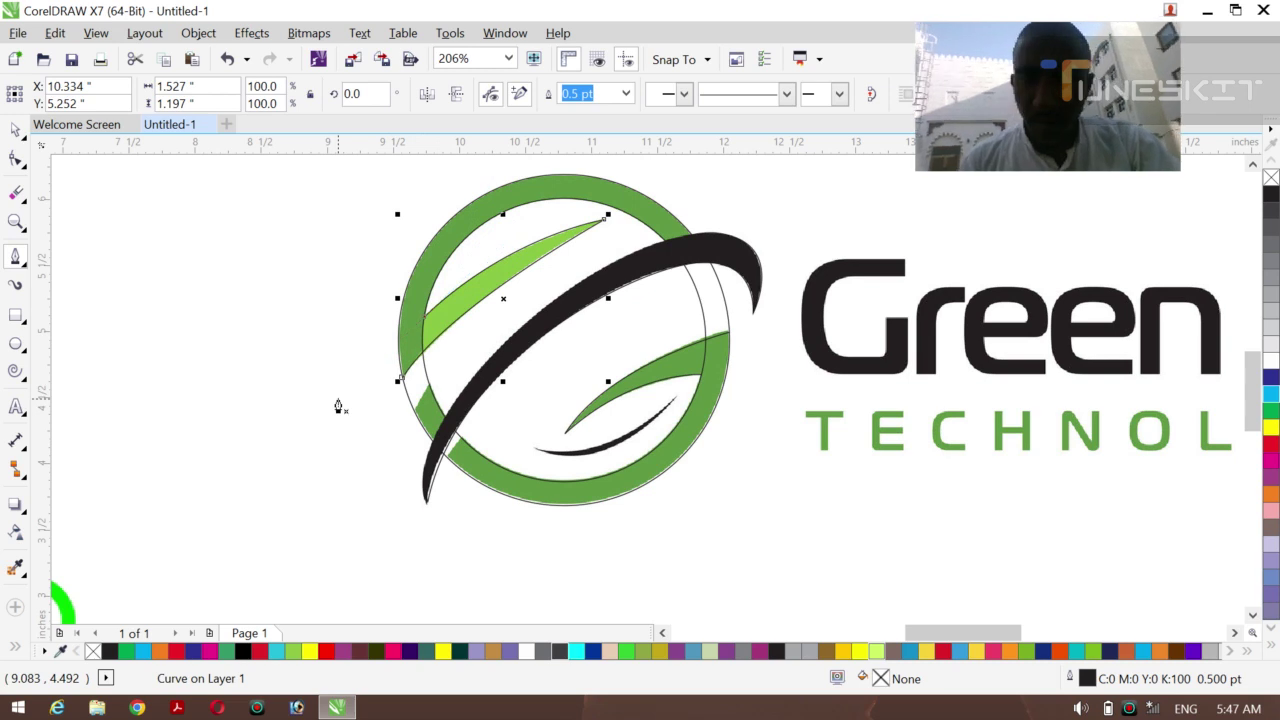
Trace the thin black arc below the leaf with two curves between its upper tip and its lower tip.
{"action": "left_click", "coordinate": [676, 401]}
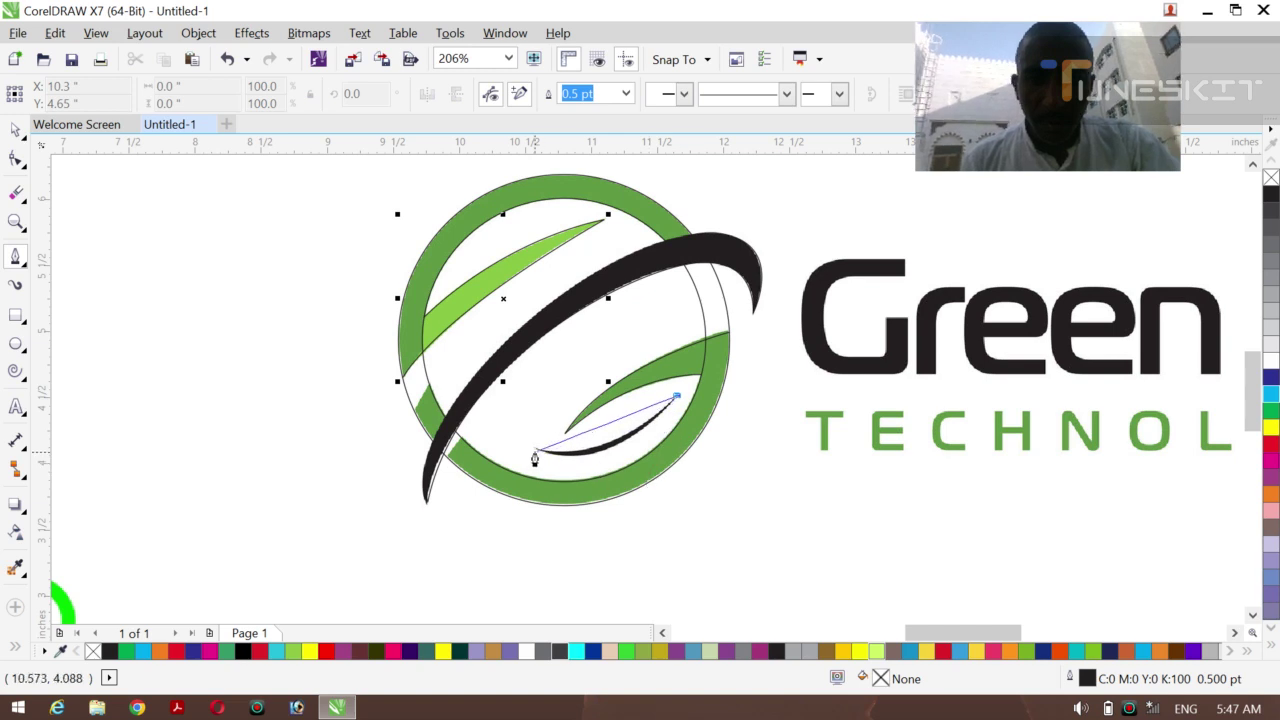
{"action": "left_click_drag", "start_coordinate": [535, 455], "coordinate": [456, 428]}
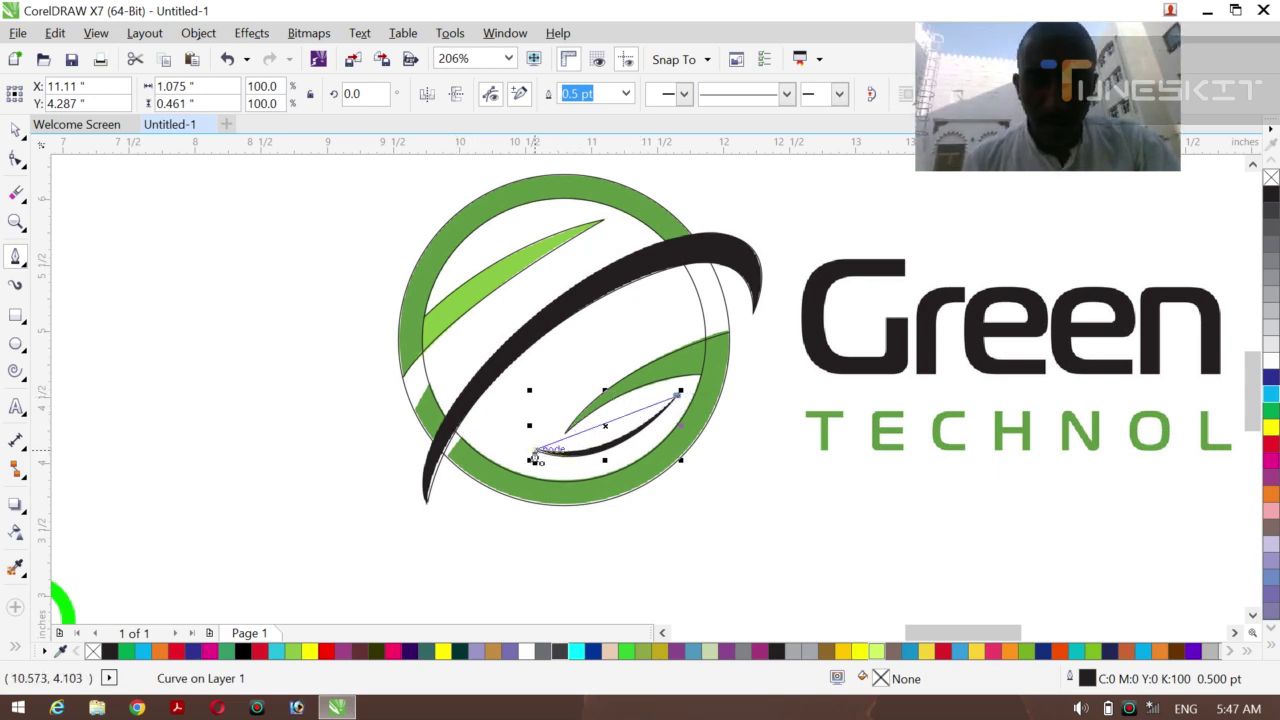
{"action": "mouse_move", "coordinate": [533, 452]}
{"action": "left_mouse_down"}
{"action": "mouse_move", "coordinate": [517, 443]}
{"action": "mouse_move", "coordinate": [608, 449]}
{"action": "mouse_move", "coordinate": [614, 473]}
{"action": "left_mouse_up"}
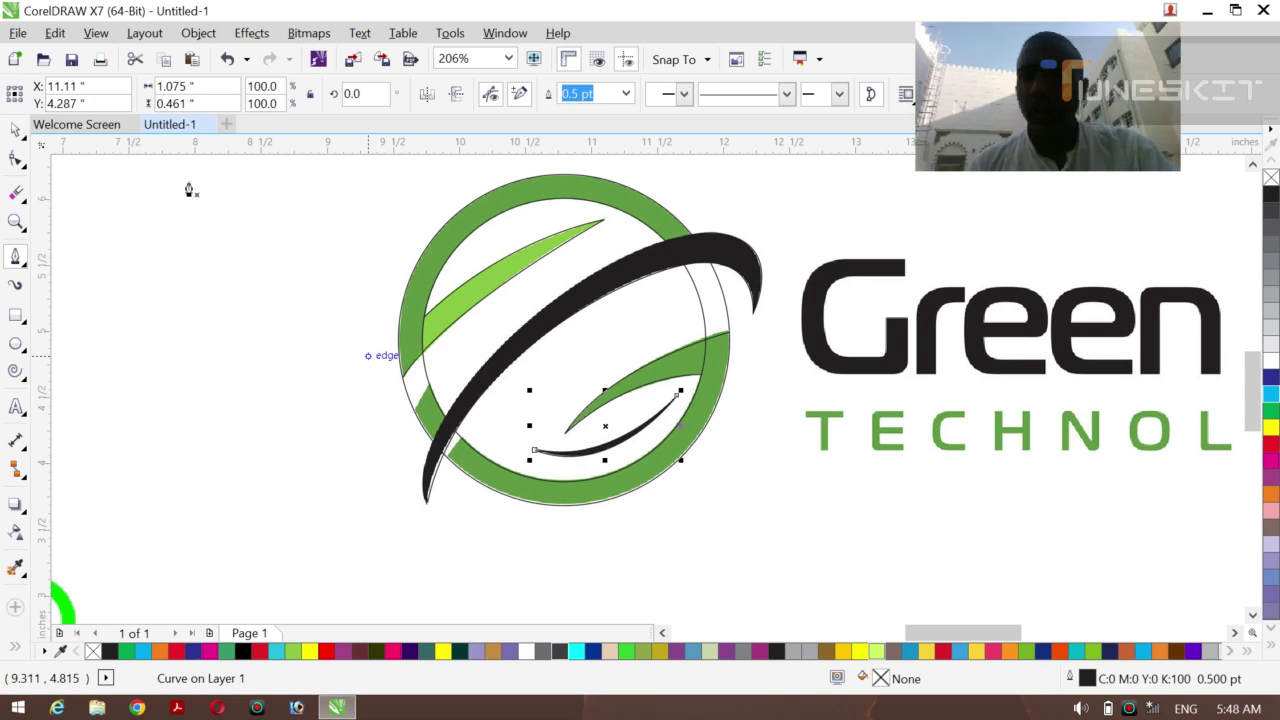
Move the Green Eco reference image down so that it sits below the traced emblem outlines.
{"action": "left_click", "coordinate": [30, 146]}
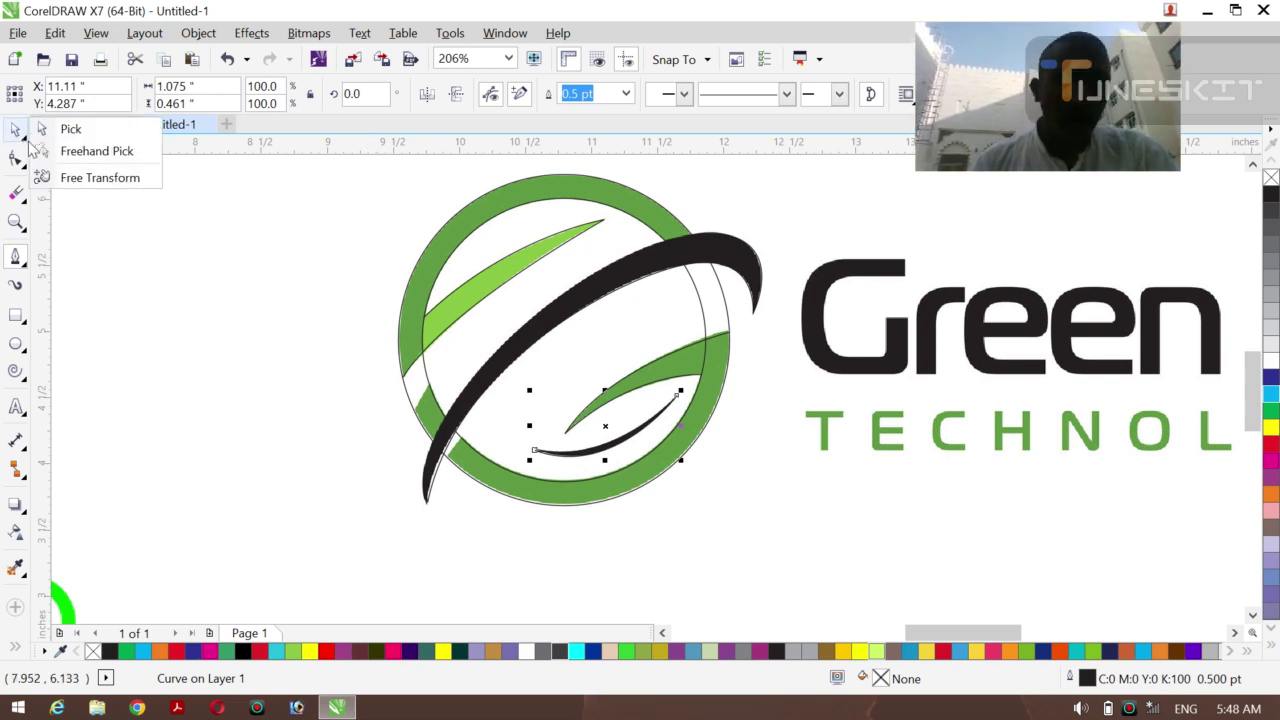
{"action": "left_click", "coordinate": [55, 127]}
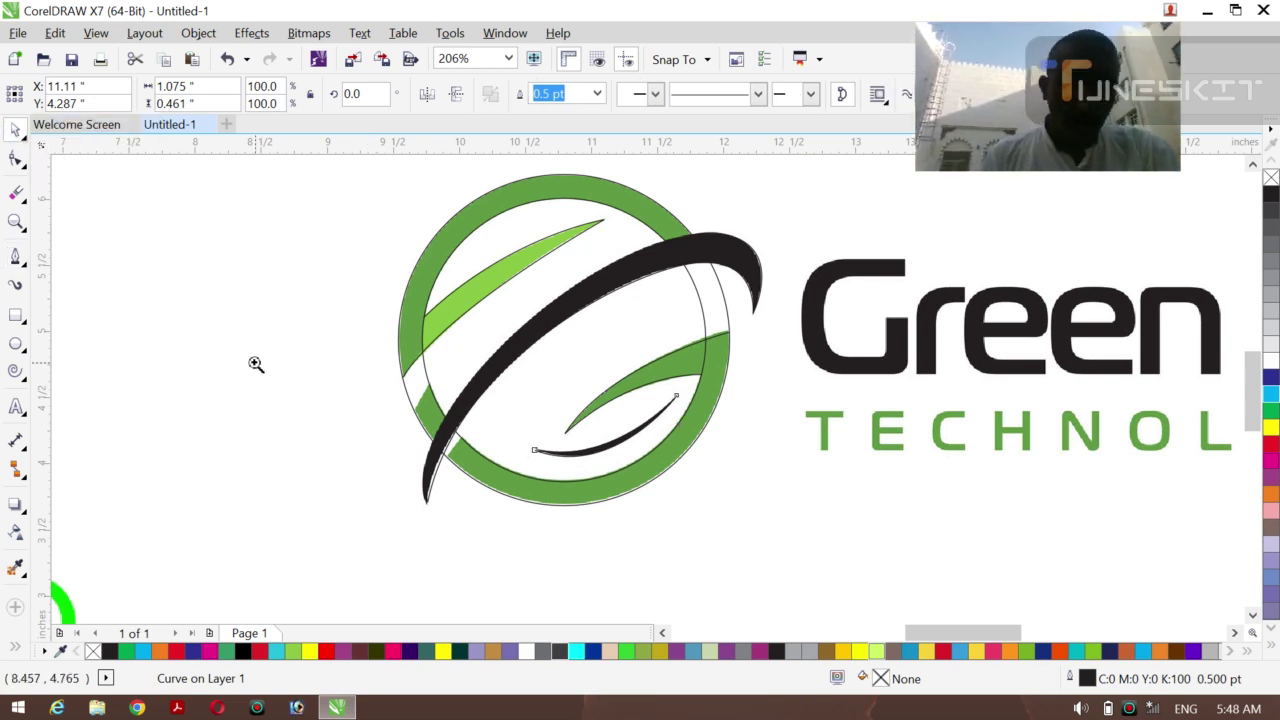
{"action": "key", "text": "z"}
{"action": "left_click", "coordinate": [137, 93]}
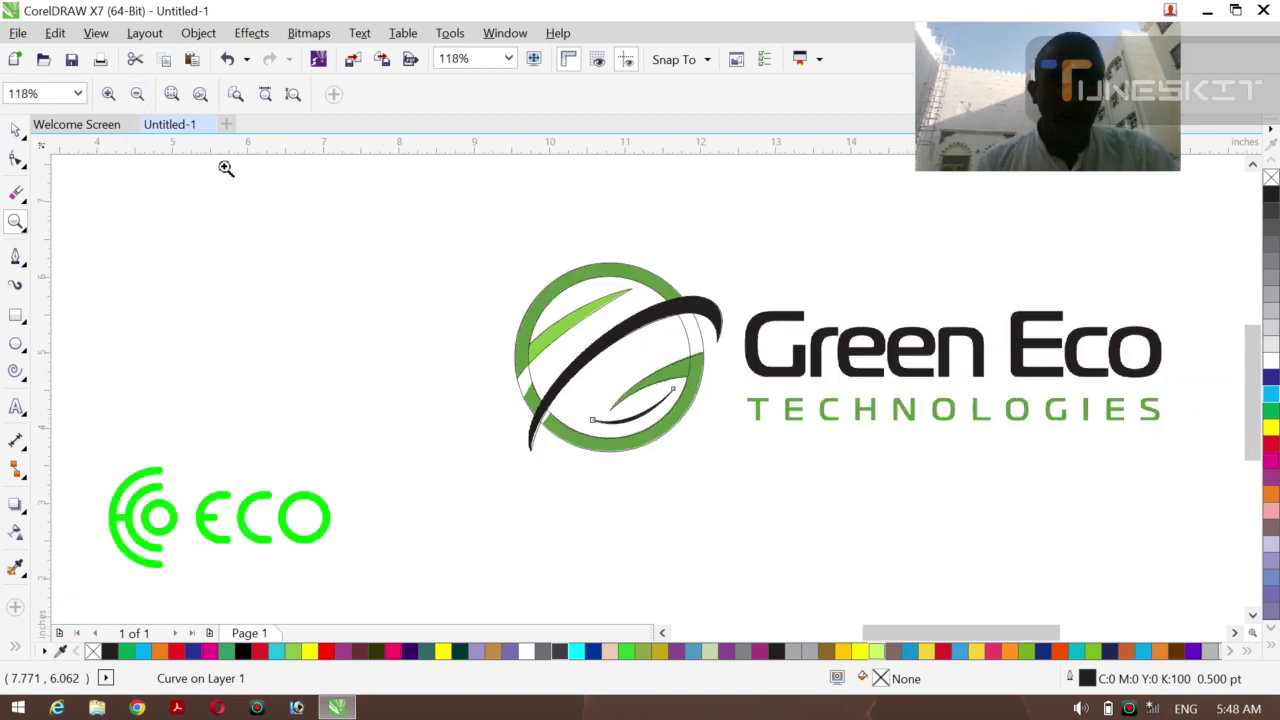
{"action": "left_click", "coordinate": [26, 143]}
{"action": "left_click", "coordinate": [55, 127]}
{"action": "left_click", "coordinate": [752, 493]}
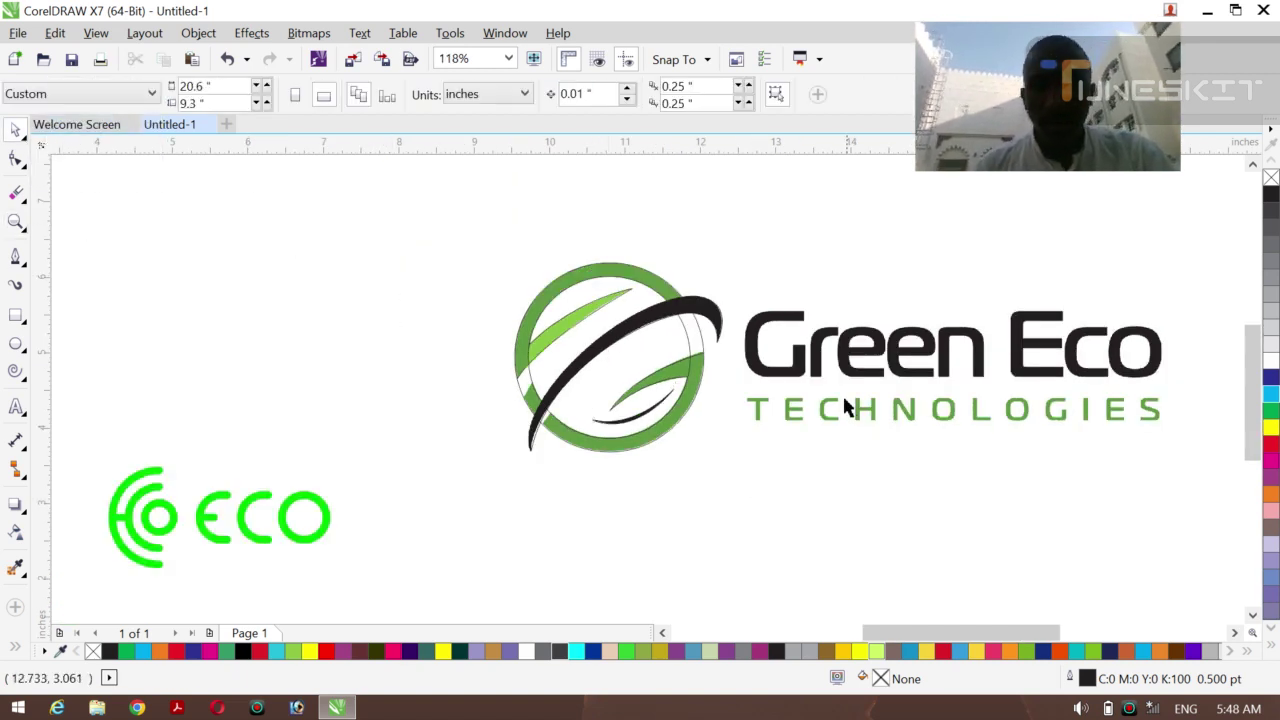
{"action": "left_click", "coordinate": [830, 413]}
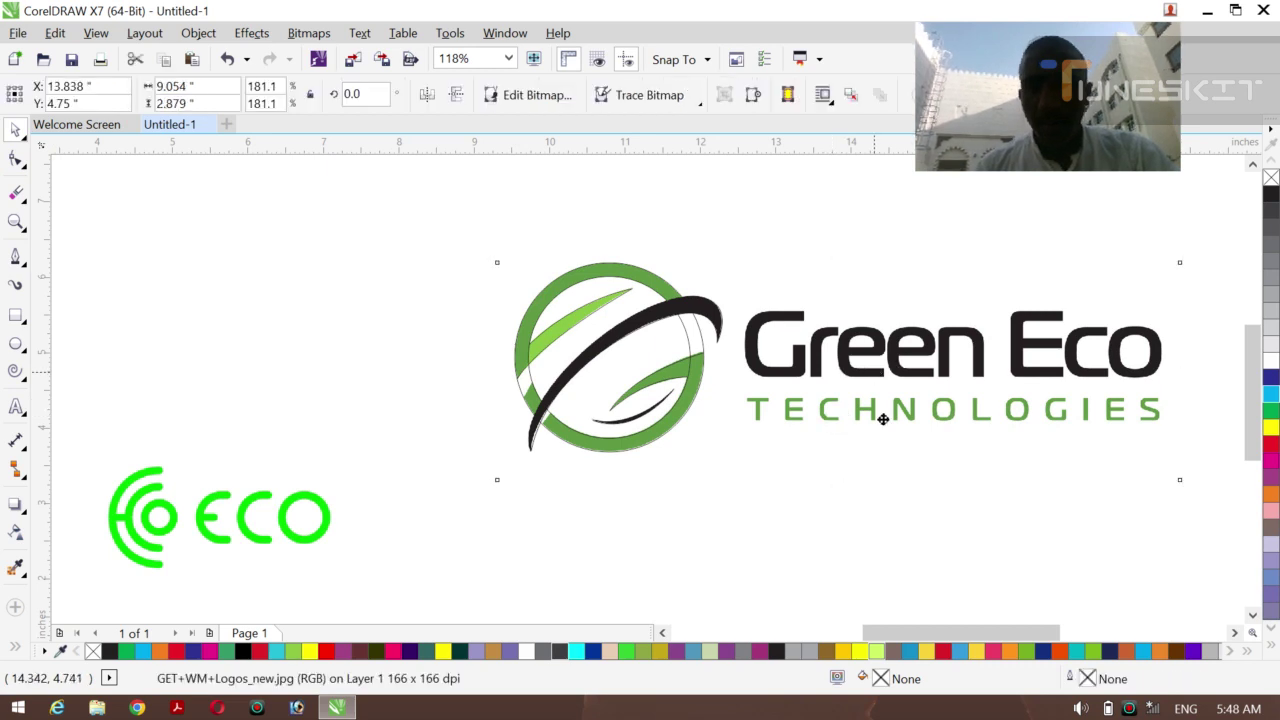
{"action": "left_click_drag", "start_coordinate": [883, 419], "coordinate": [907, 541]}
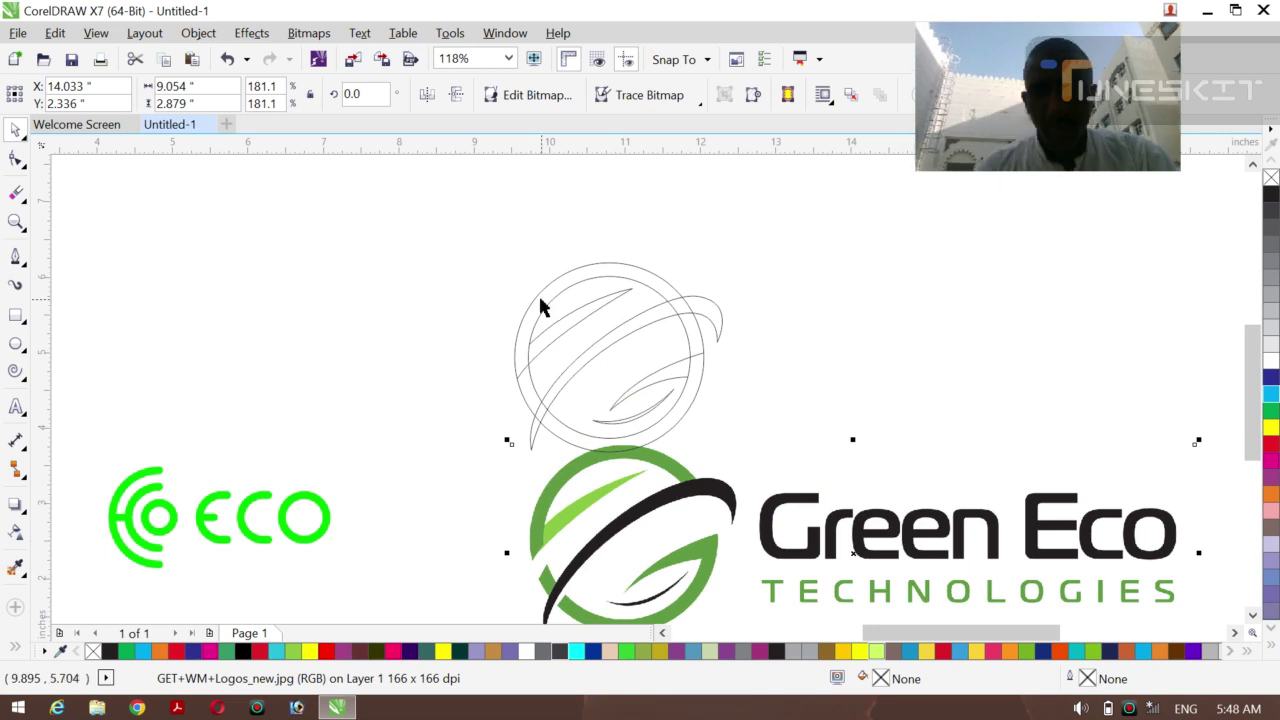
Move the seven emblem outlines up as one selection and bring the reference image up close beneath them.
{"action": "left_click_drag", "start_coordinate": [408, 205], "coordinate": [770, 418]}
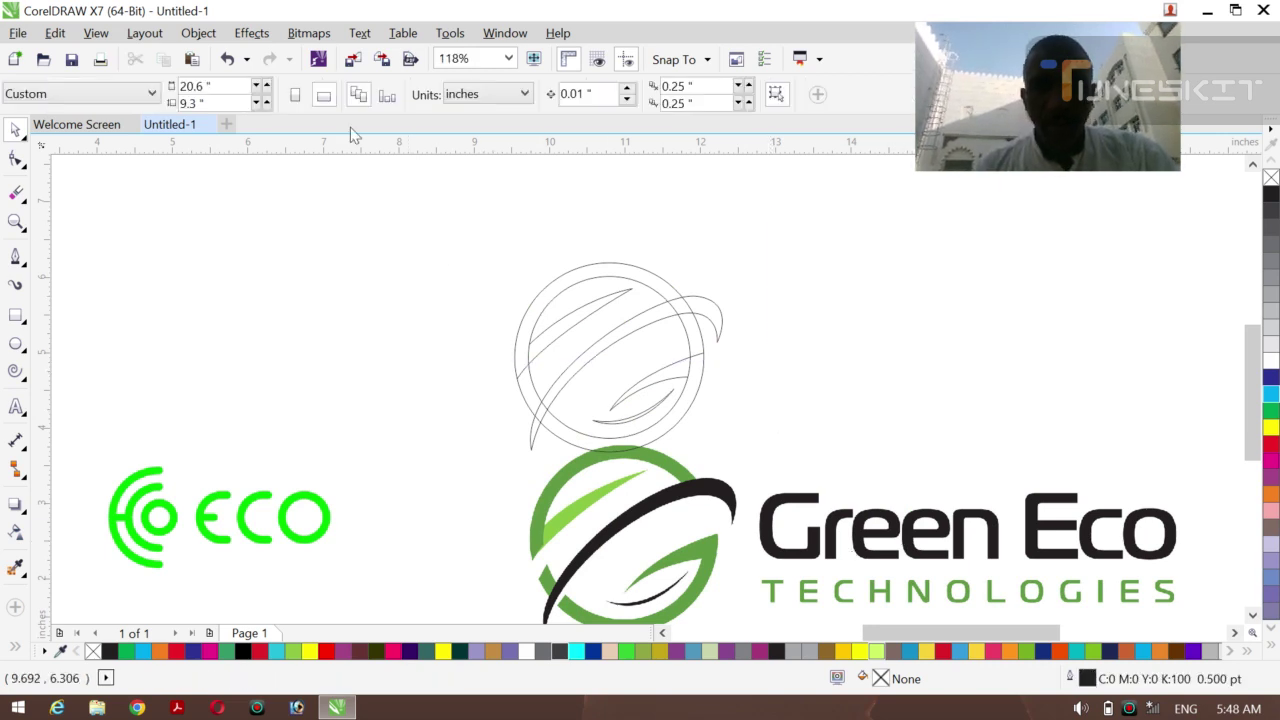
{"action": "left_click_drag", "start_coordinate": [358, 190], "coordinate": [692, 368]}
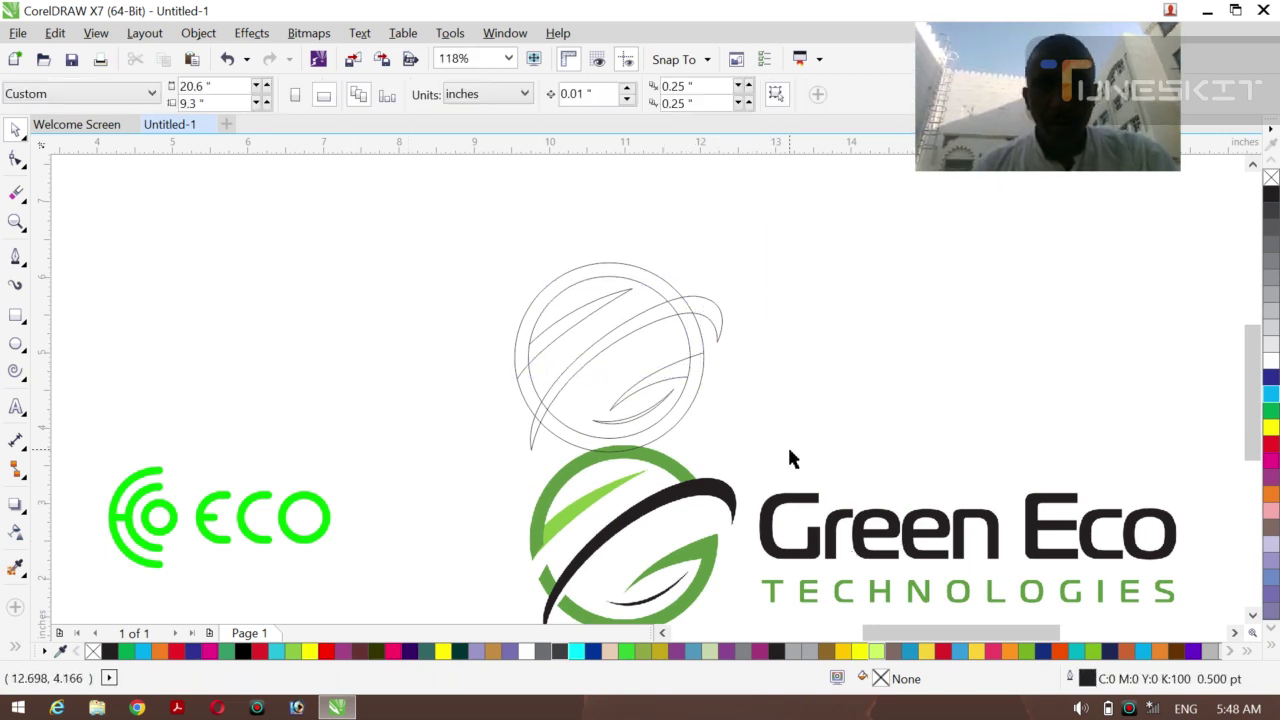
{"action": "left_click_drag", "start_coordinate": [424, 214], "coordinate": [743, 476]}
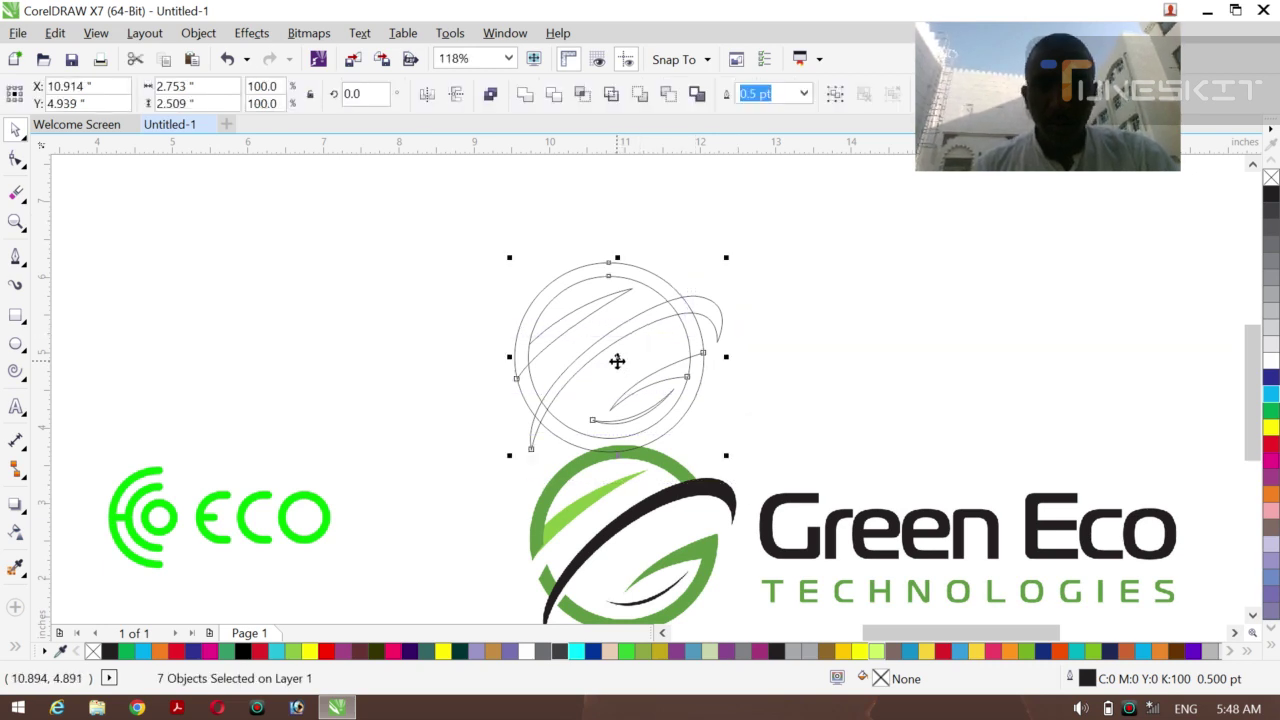
{"action": "left_click_drag", "start_coordinate": [617, 360], "coordinate": [600, 289]}
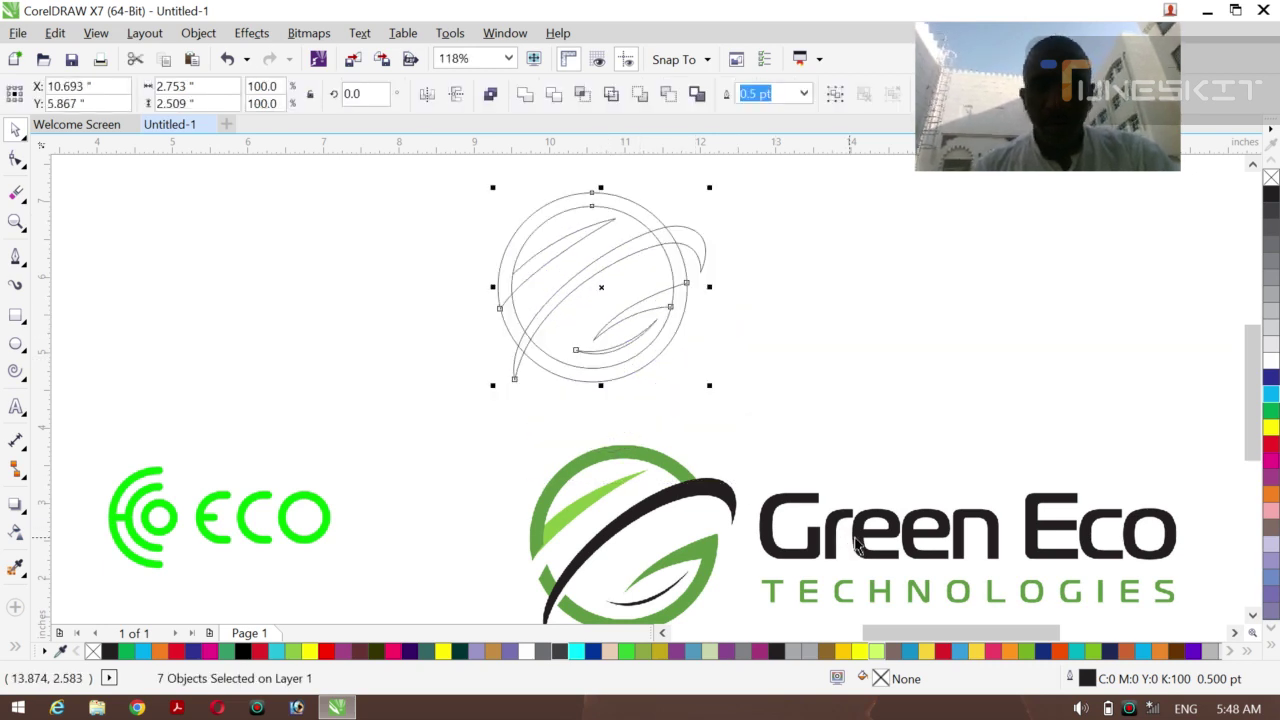
{"action": "left_click", "coordinate": [862, 505]}
{"action": "left_click_drag", "start_coordinate": [863, 505], "coordinate": [865, 481]}
{"action": "left_click", "coordinate": [868, 322]}
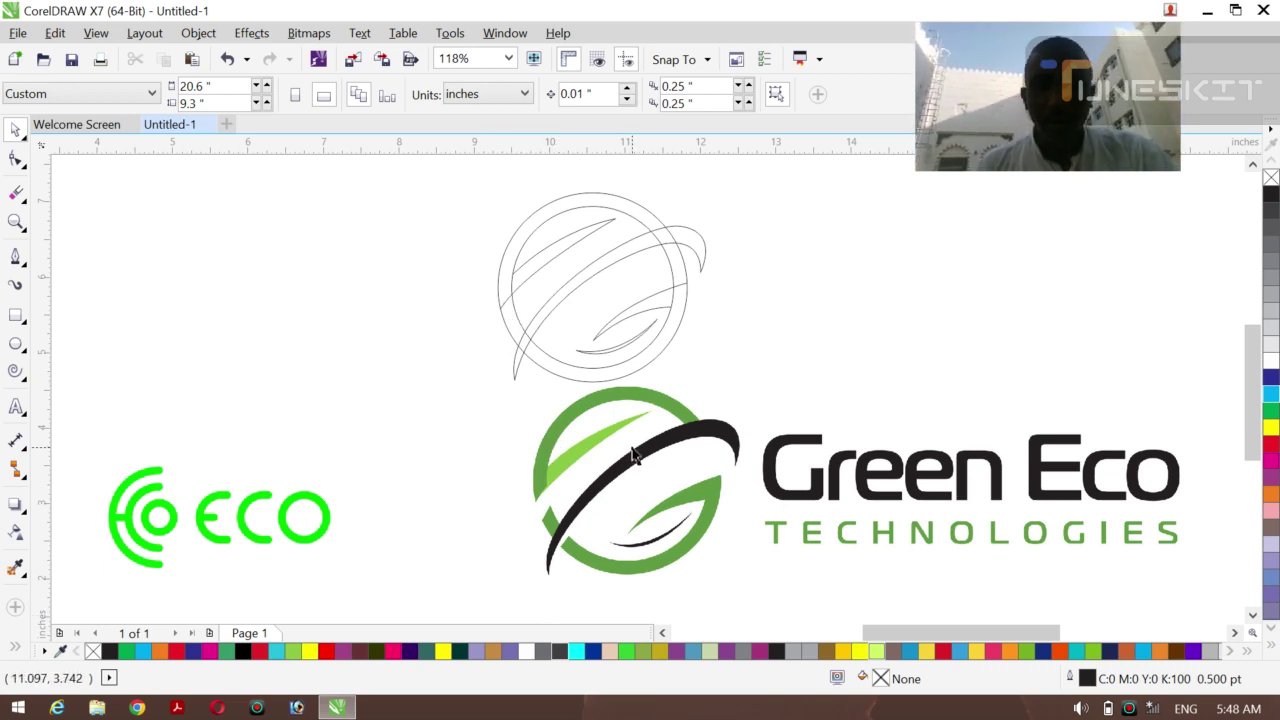
Fill the three sections of the large swoosh with Smart Fill in orange #FF6633 without an outline.
{"action": "left_click", "coordinate": [14, 651]}
{"action": "left_click", "coordinate": [45, 645]}
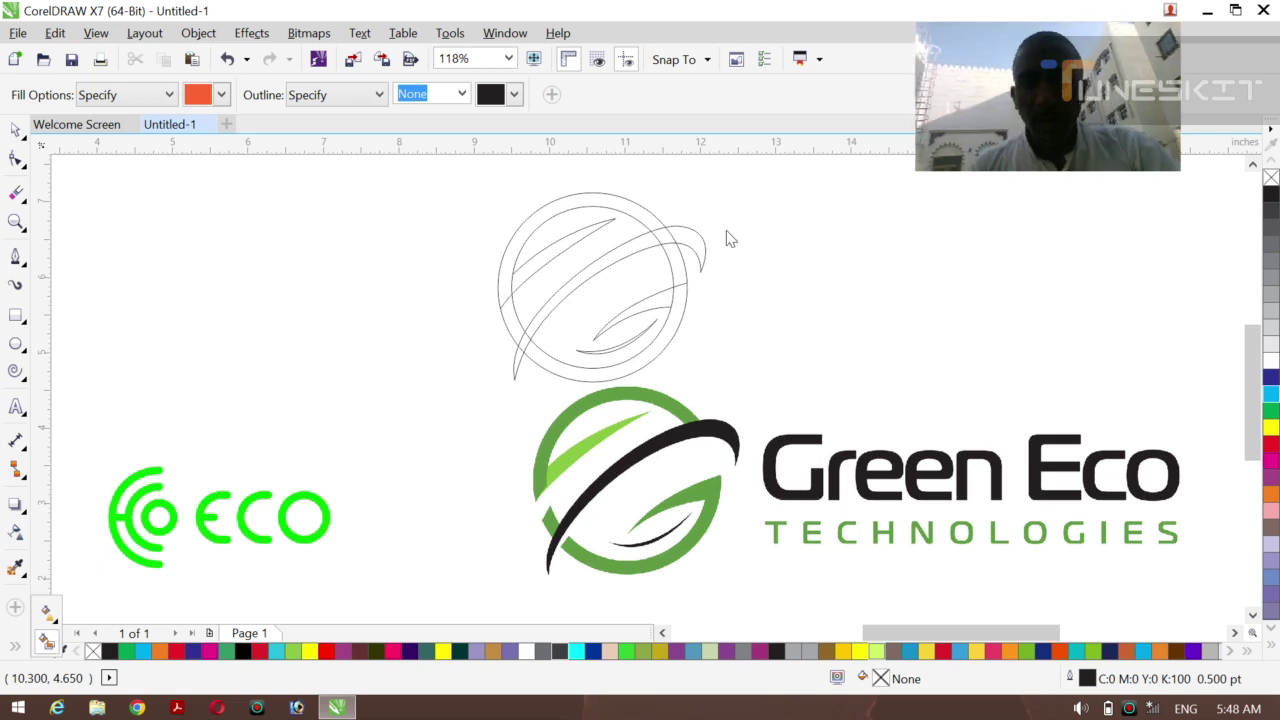
{"action": "left_click", "coordinate": [695, 243]}
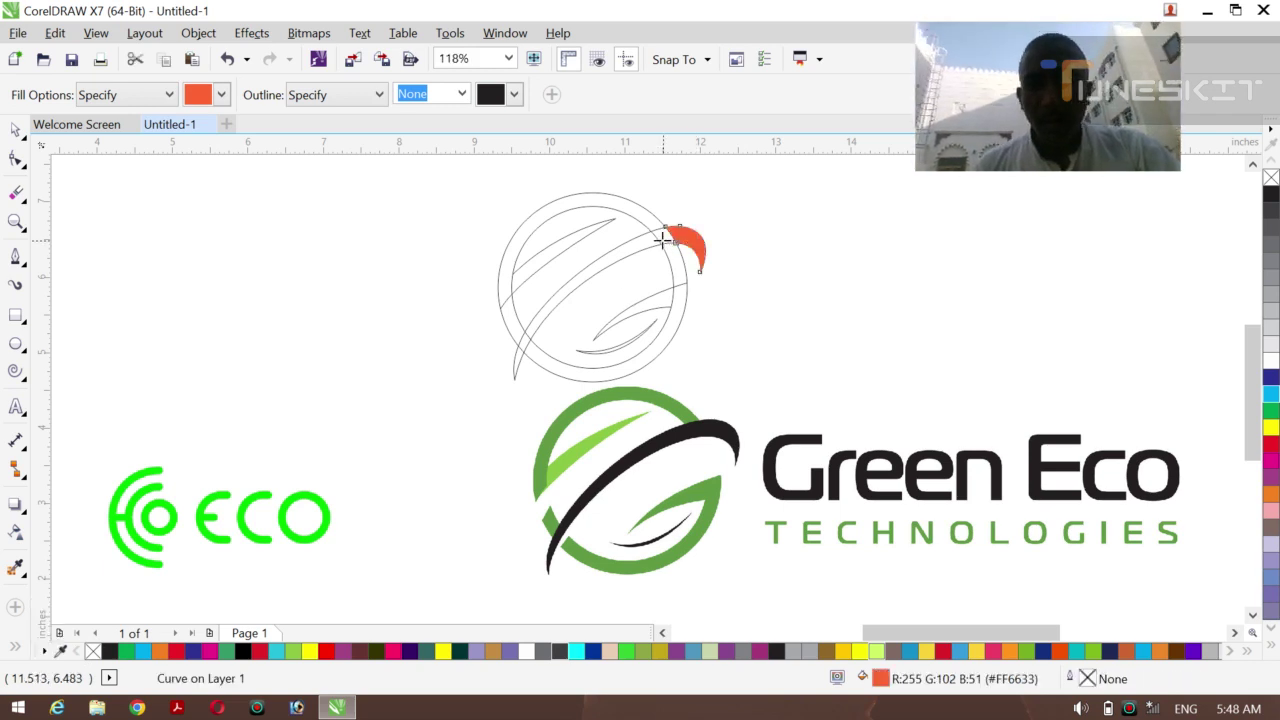
{"action": "left_click", "coordinate": [638, 245]}
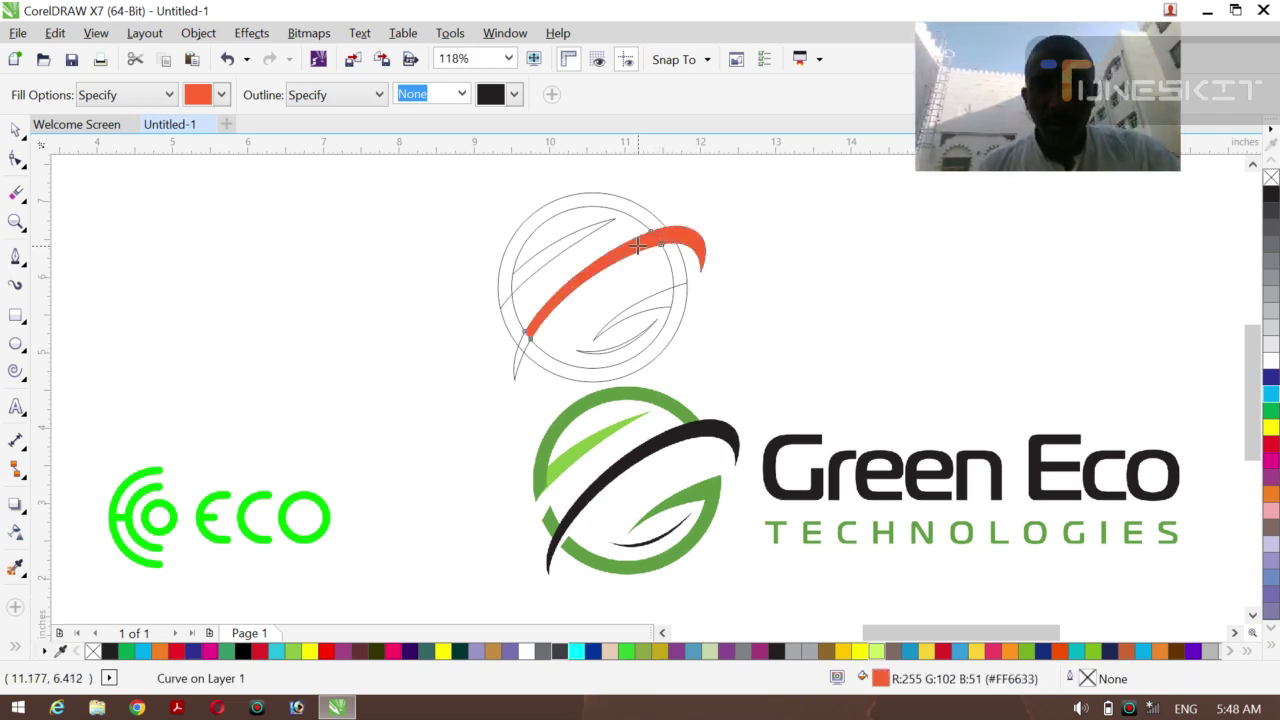
{"action": "left_click", "coordinate": [517, 355]}
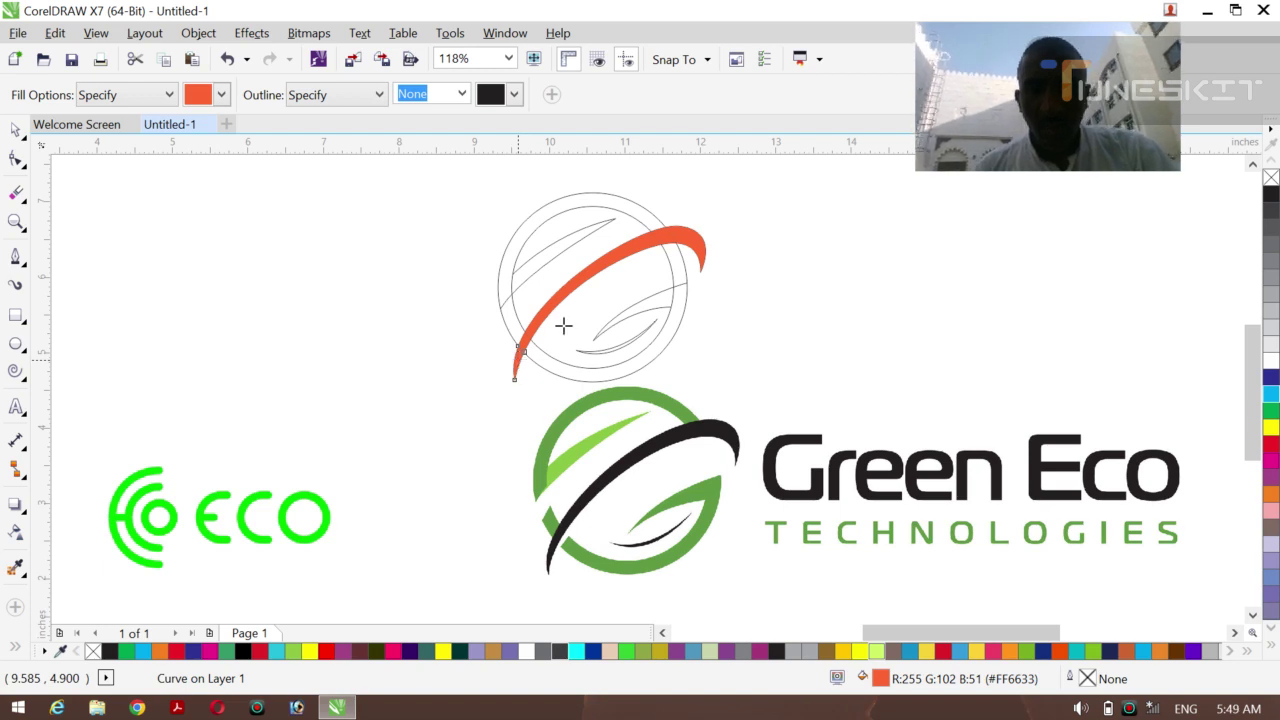
Smart-fill the leaf, lower ring band, thin arc, upper blade and upper ring band in the same orange, undoing the stray fill of the inner area.
{"action": "left_click", "coordinate": [646, 307]}
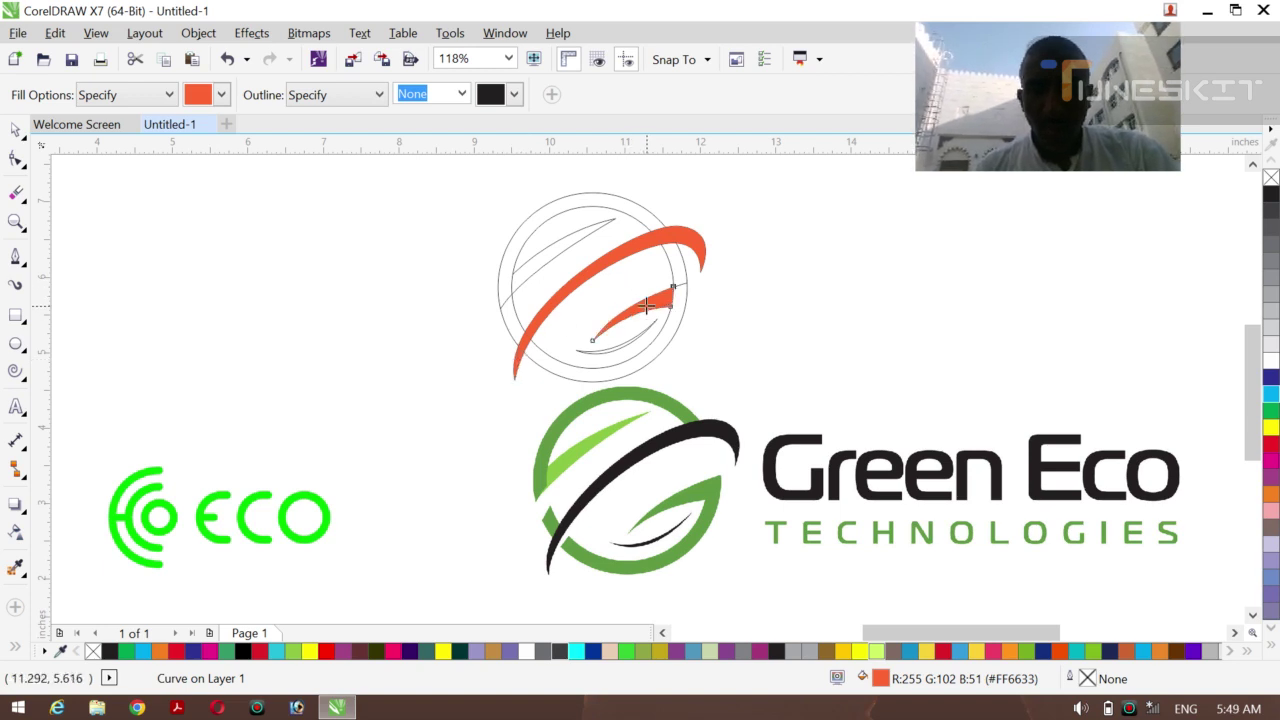
{"action": "left_click", "coordinate": [652, 355]}
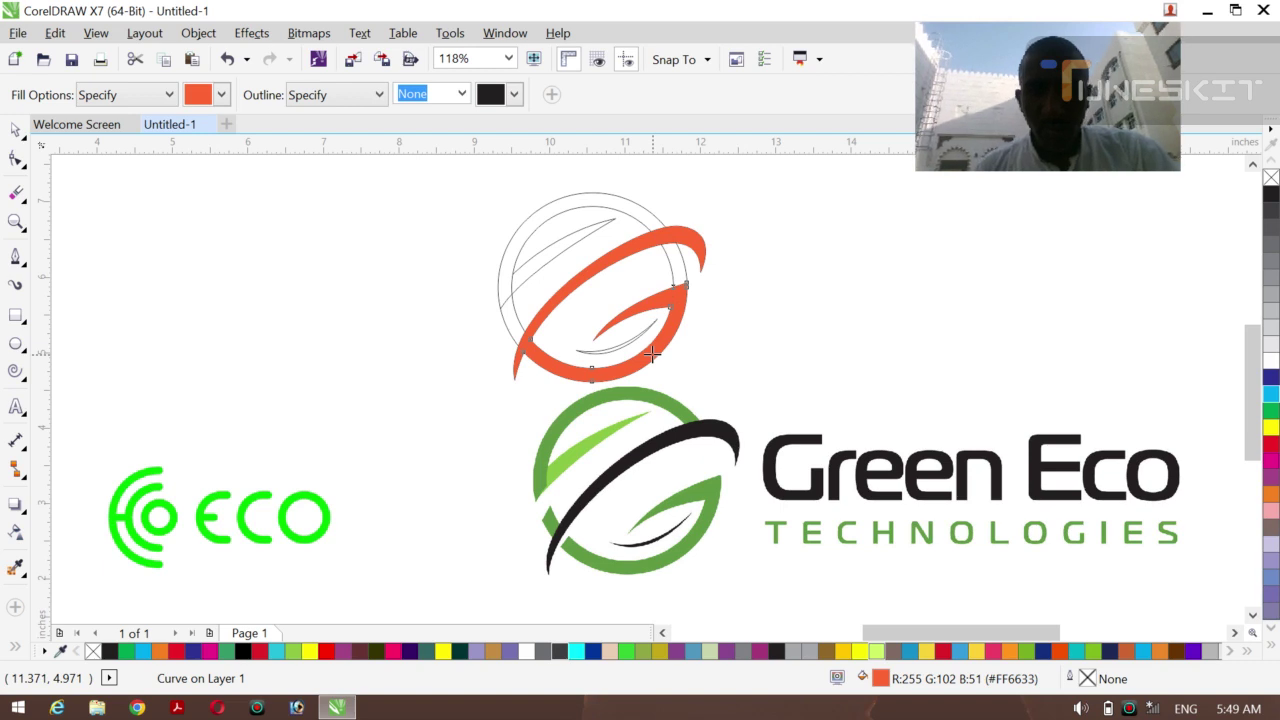
{"action": "left_click", "coordinate": [622, 343]}
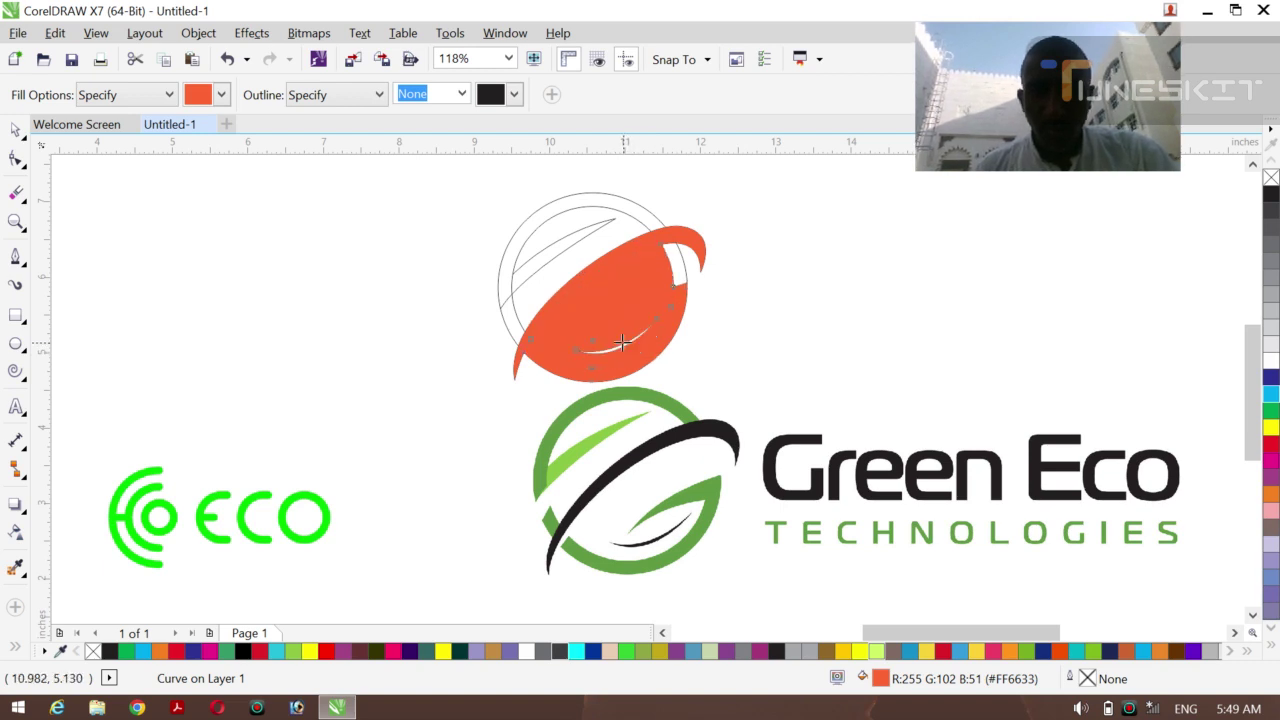
{"action": "key", "text": "ctrl+z"}
{"action": "left_click", "coordinate": [621, 342]}
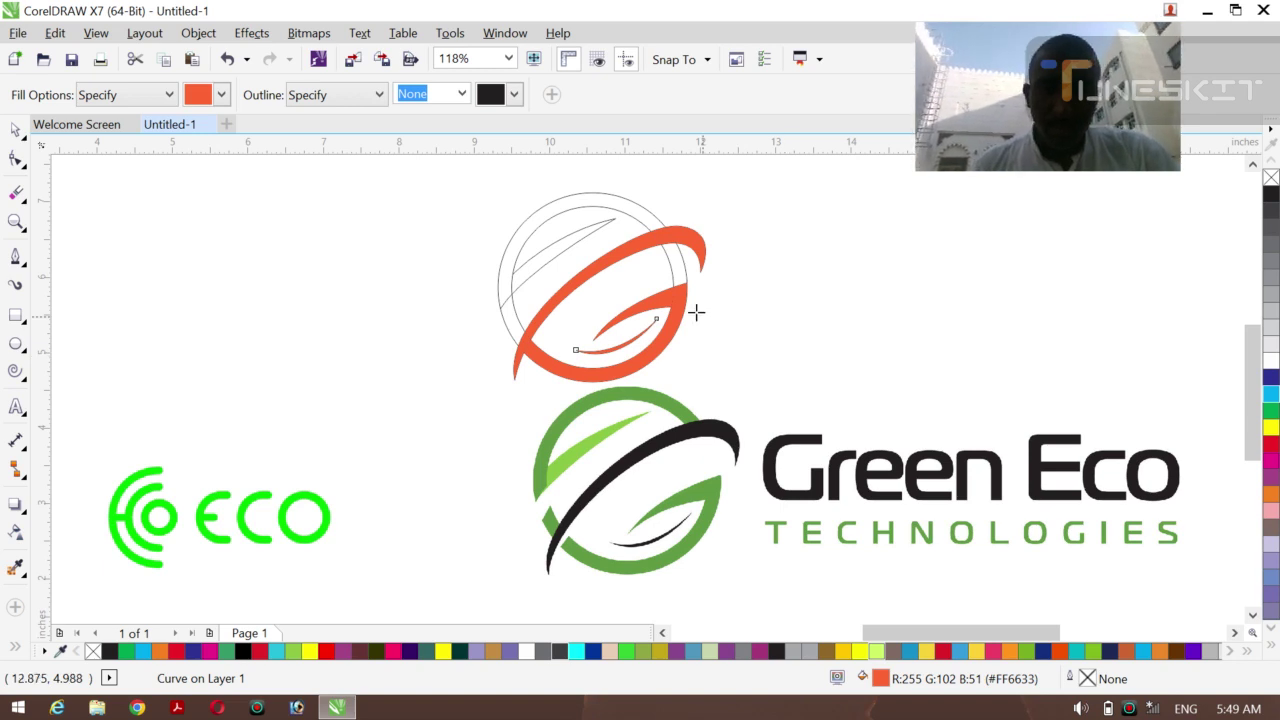
{"action": "left_click", "coordinate": [558, 248]}
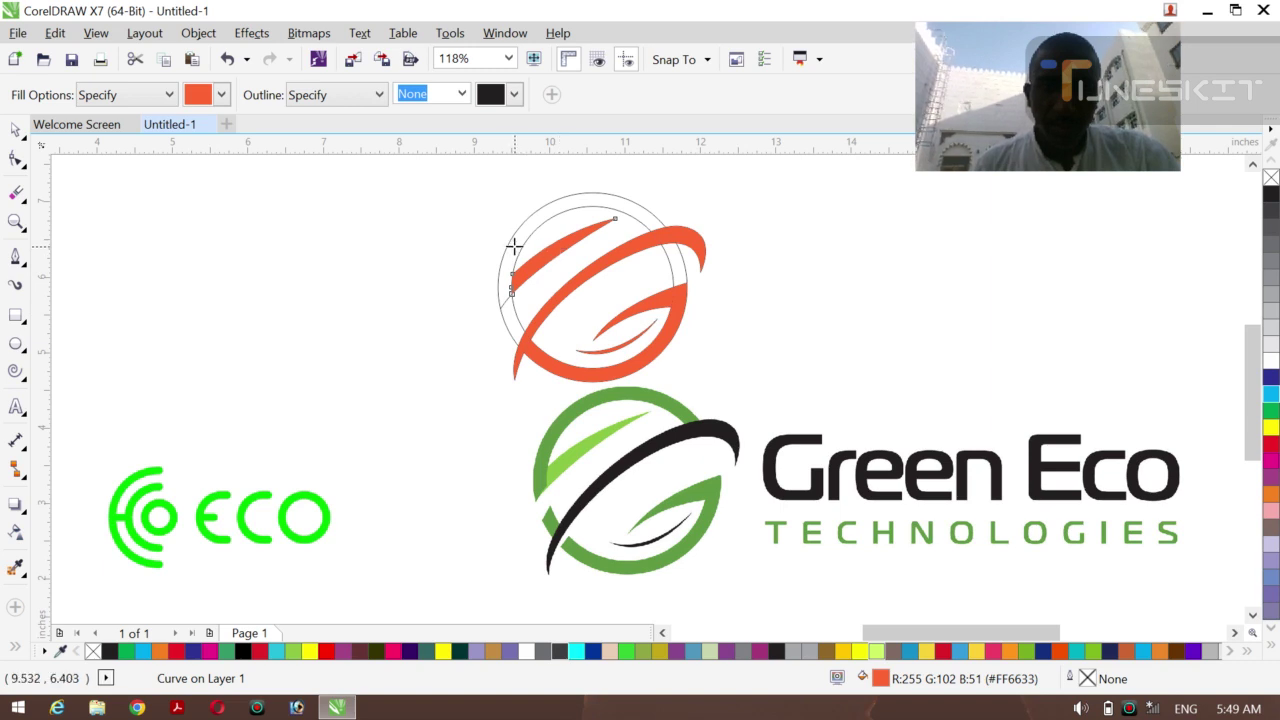
{"action": "left_click", "coordinate": [513, 245]}
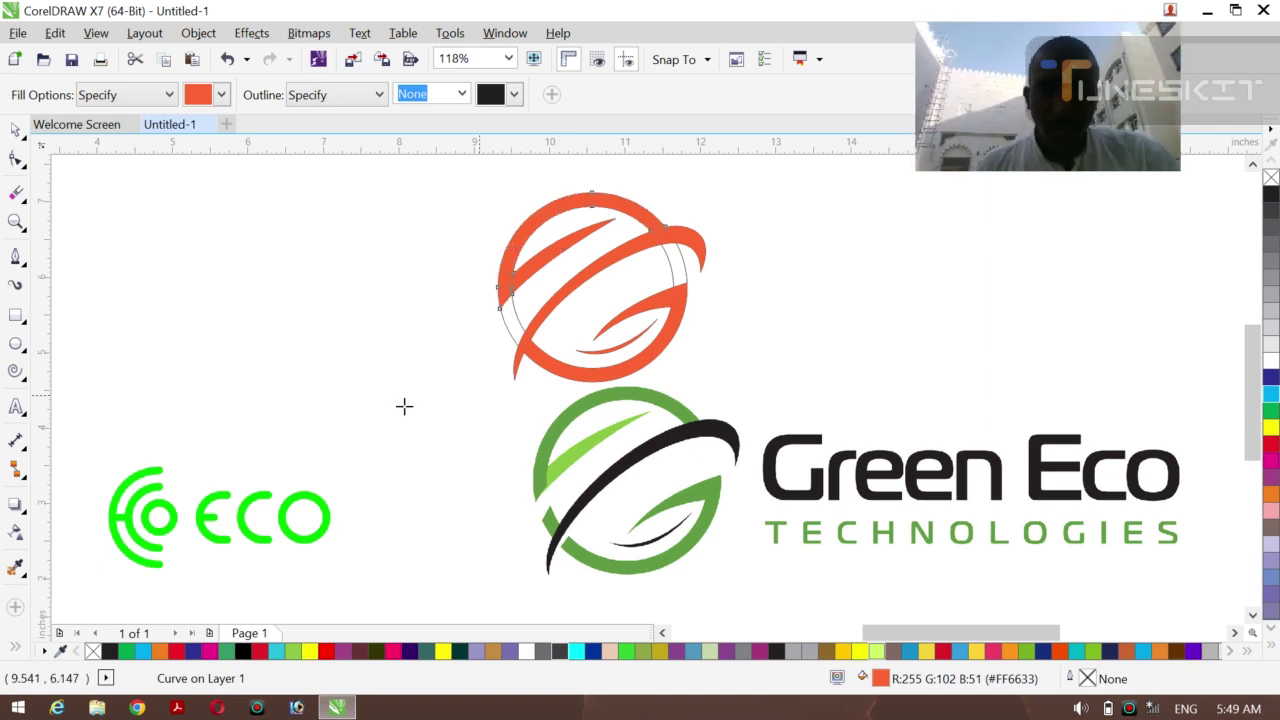
Try to extend the upper ring piece by moving its lower-left end node down, and undo the edit.
{"action": "left_click", "coordinate": [17, 161]}
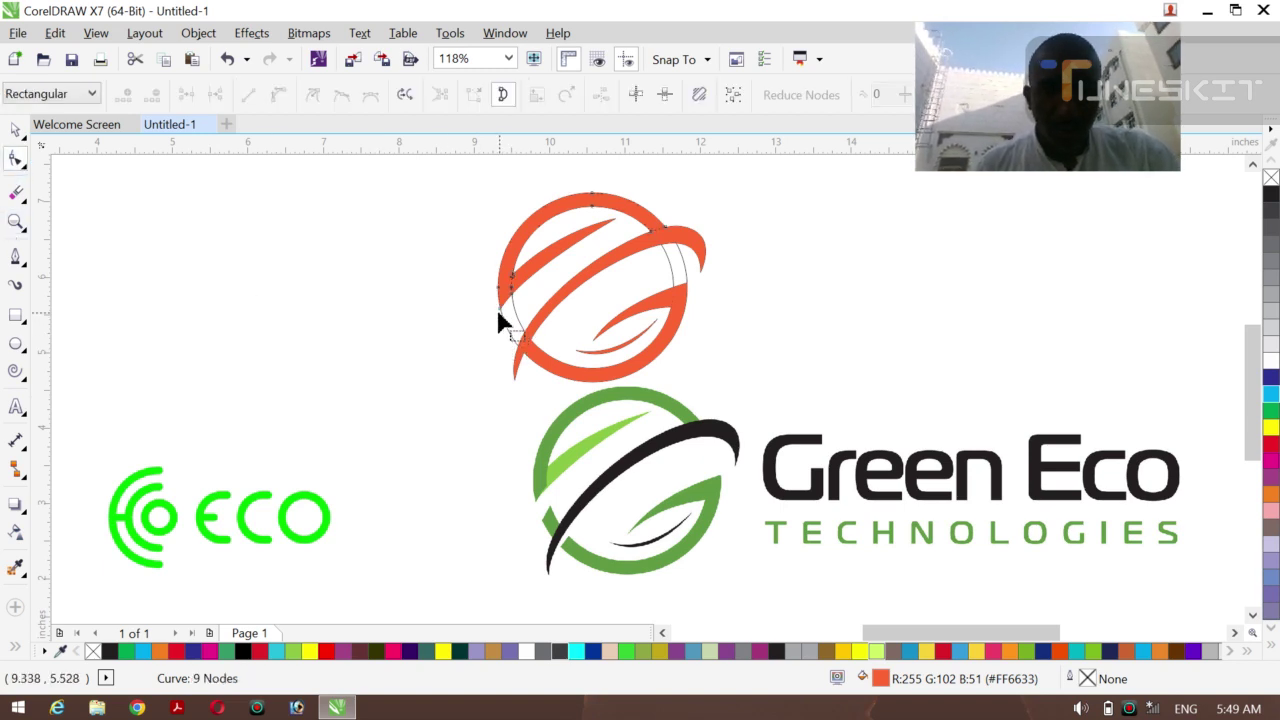
{"action": "left_click_drag", "start_coordinate": [498, 311], "coordinate": [500, 318]}
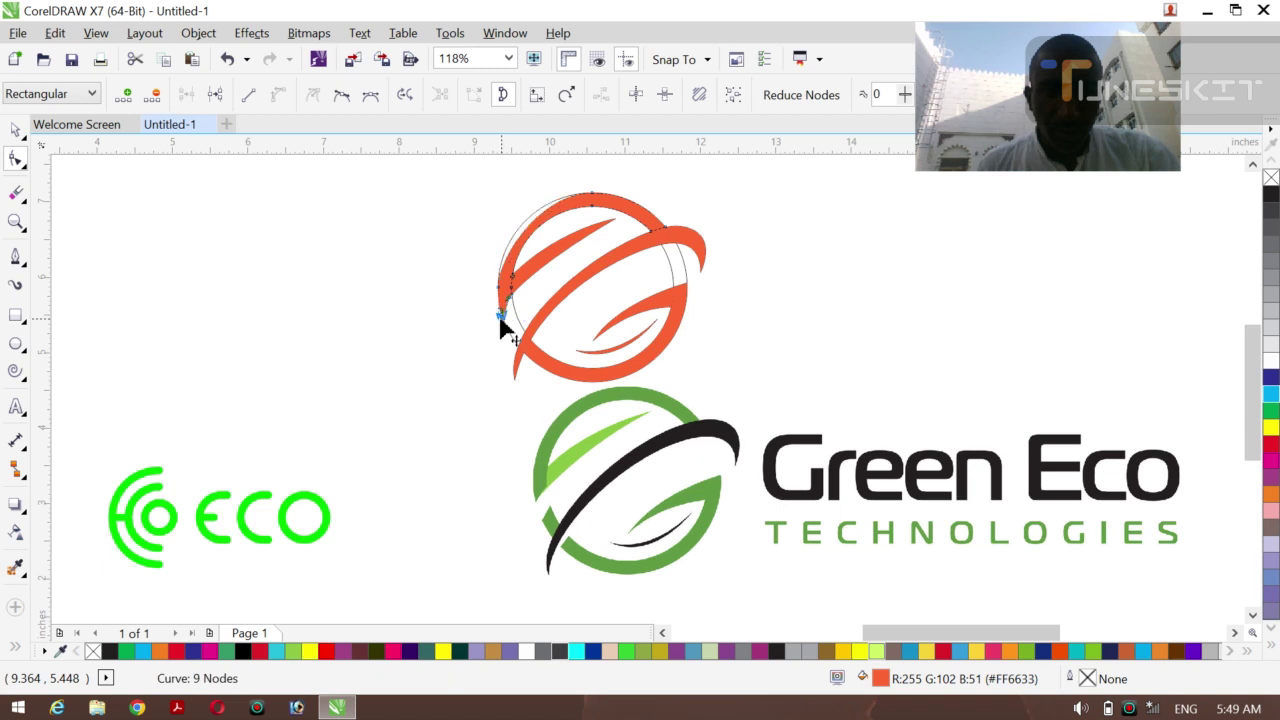
{"action": "key", "text": "ctrl+z"}
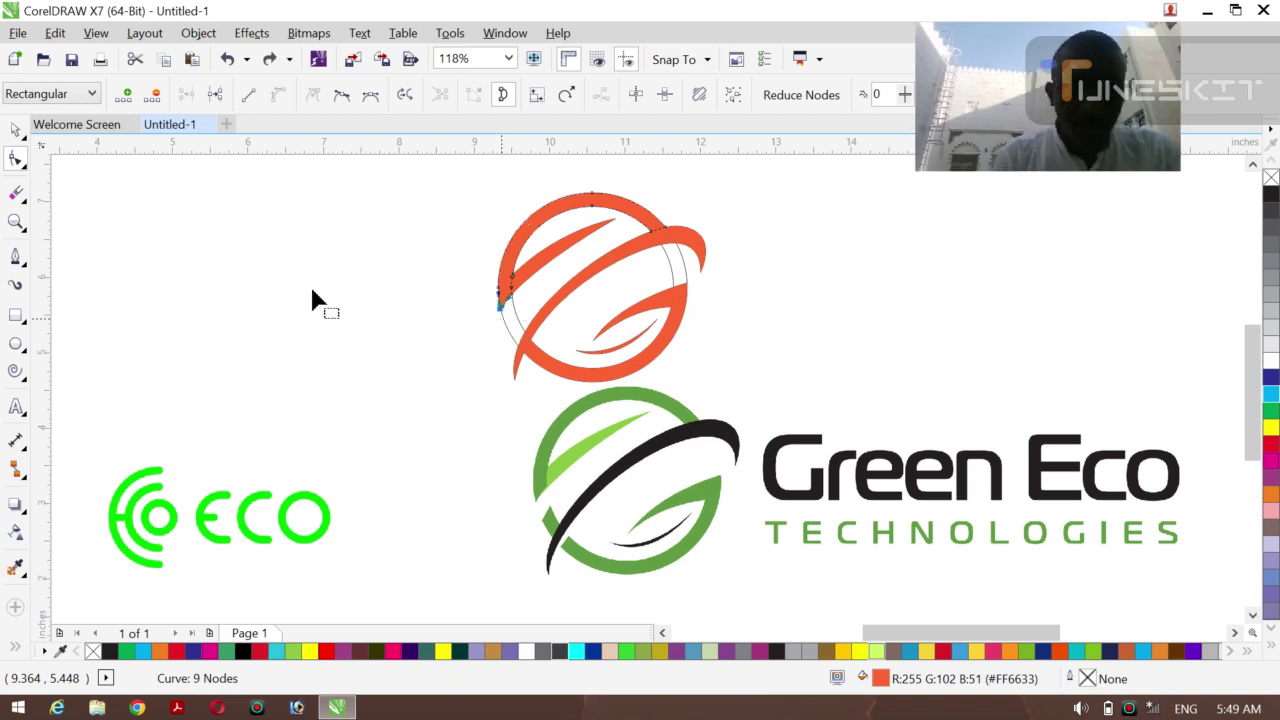
{"action": "left_click", "coordinate": [22, 136]}
{"action": "left_click", "coordinate": [66, 126]}
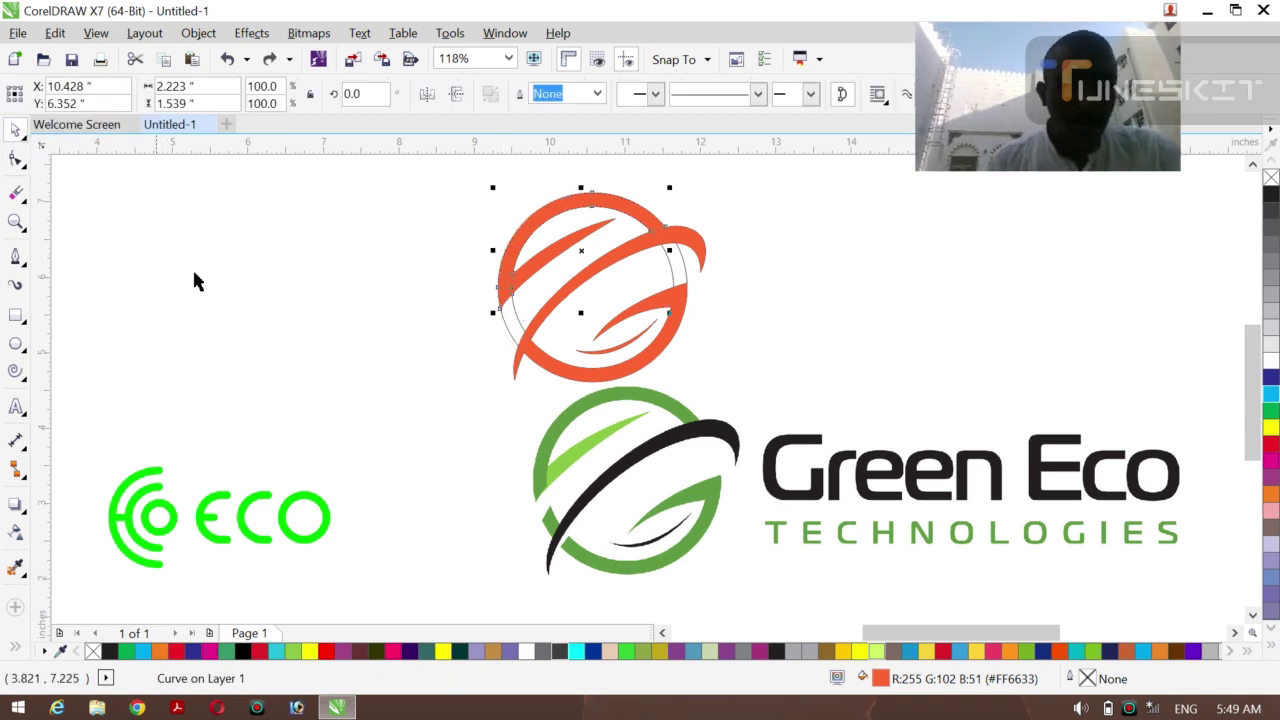
{"action": "left_click", "coordinate": [192, 267]}
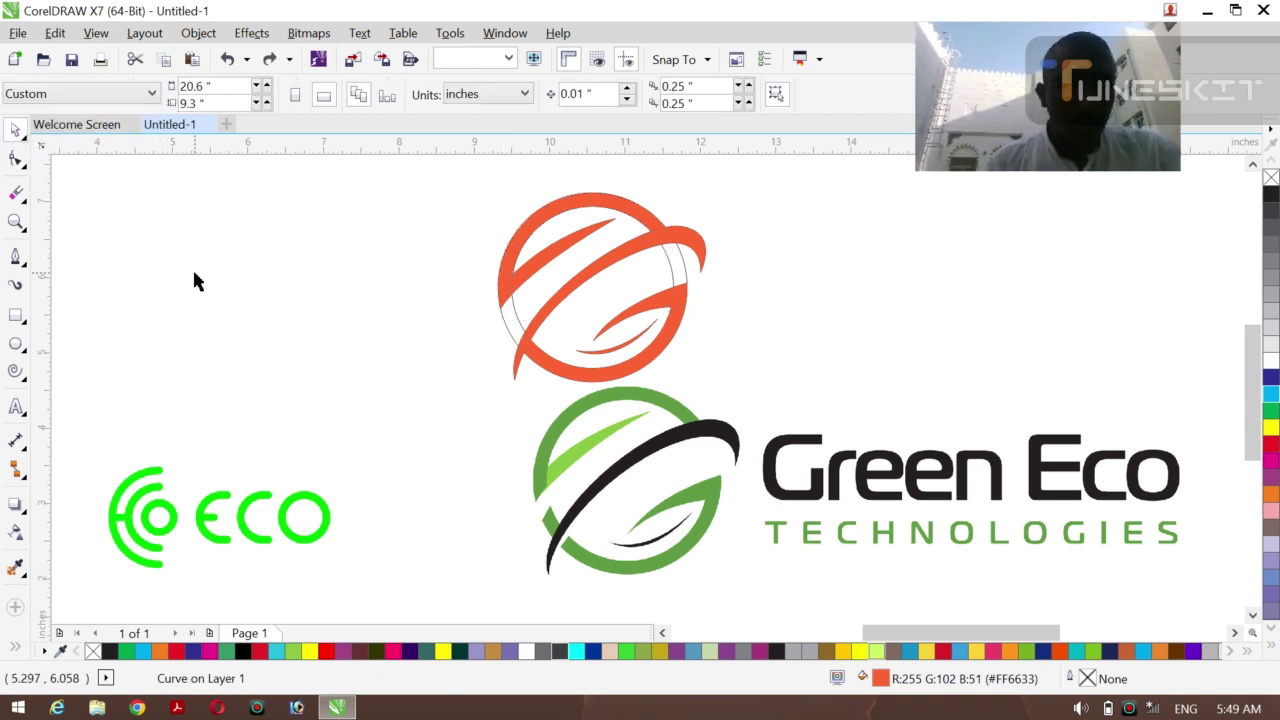
Smart-fill the remaining gap in the ring's left side between the upper blade and the swoosh in orange.
{"action": "left_click", "coordinate": [14, 651]}
{"action": "left_click", "coordinate": [44, 642]}
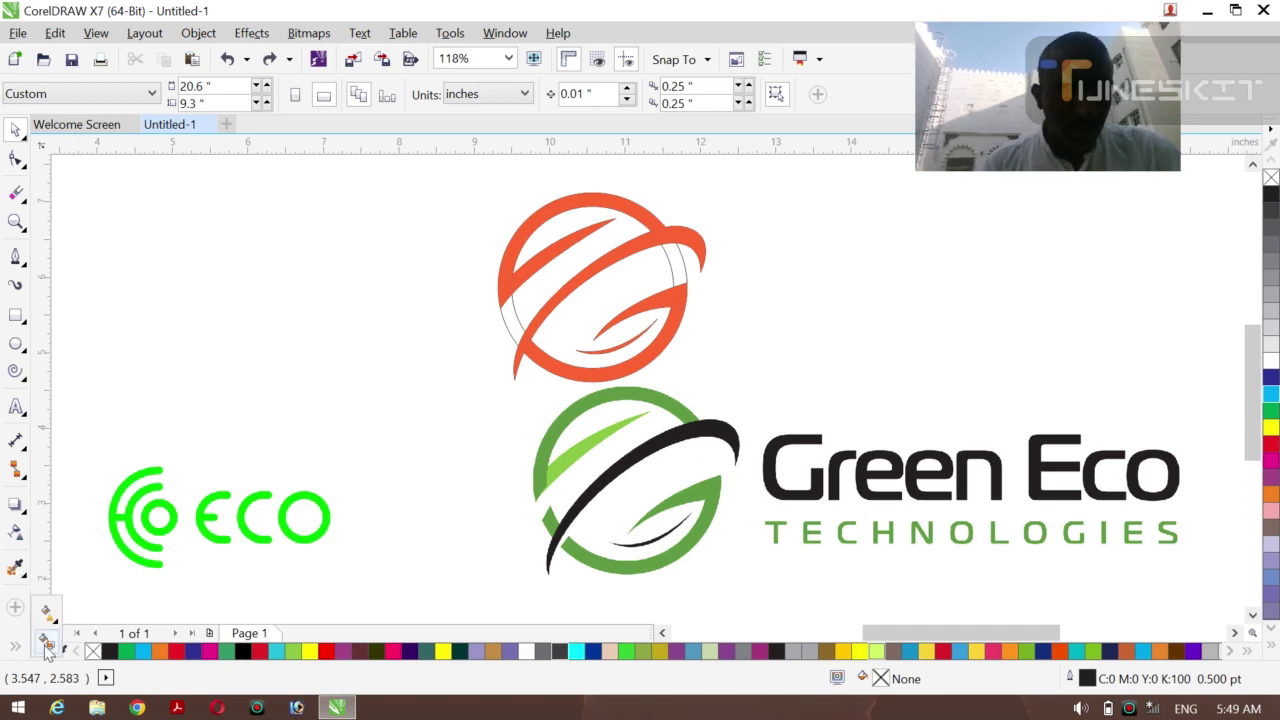
{"action": "left_click", "coordinate": [510, 330]}
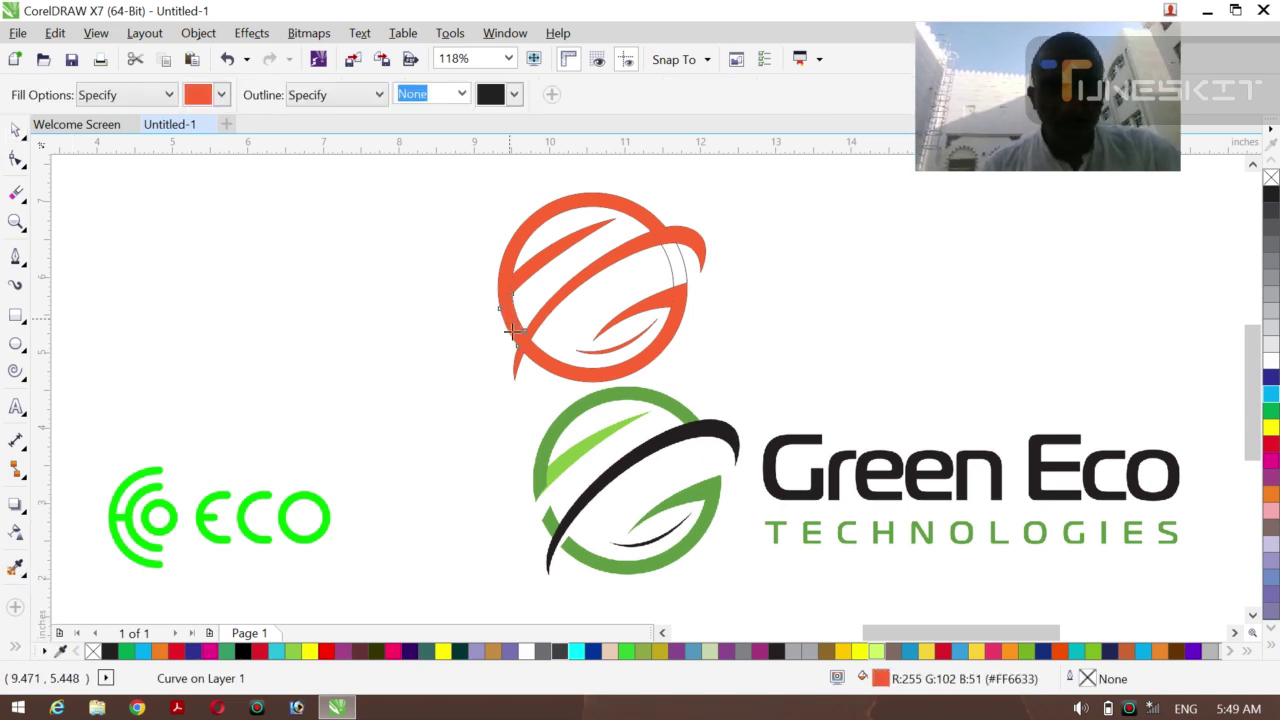
Try to shorten the small left ring piece by moving its upper-end nodes down toward the swoosh, and undo the edit.
{"action": "left_click", "coordinate": [17, 162]}
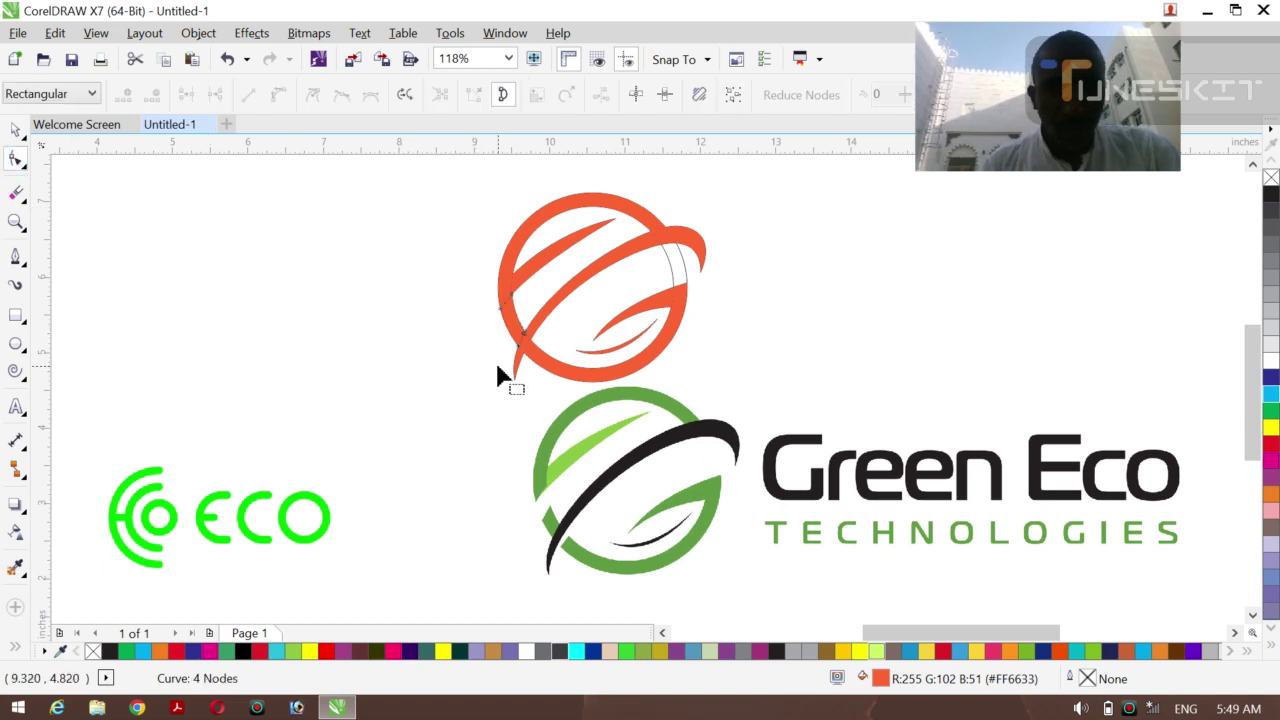
{"action": "mouse_move", "coordinate": [500, 319]}
{"action": "left_mouse_down"}
{"action": "mouse_move", "coordinate": [503, 330]}
{"action": "mouse_move", "coordinate": [517, 309]}
{"action": "mouse_move", "coordinate": [513, 320]}
{"action": "left_mouse_up"}
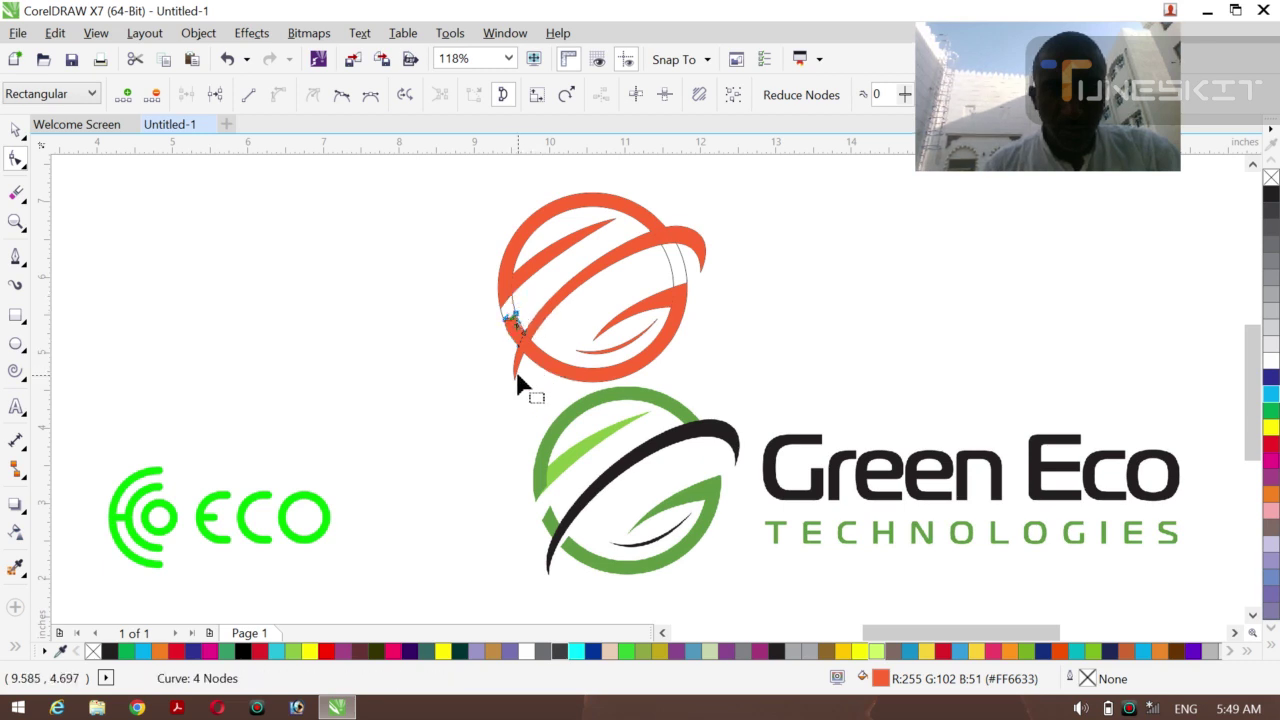
{"action": "left_click", "coordinate": [20, 135]}
{"action": "left_click", "coordinate": [100, 215]}
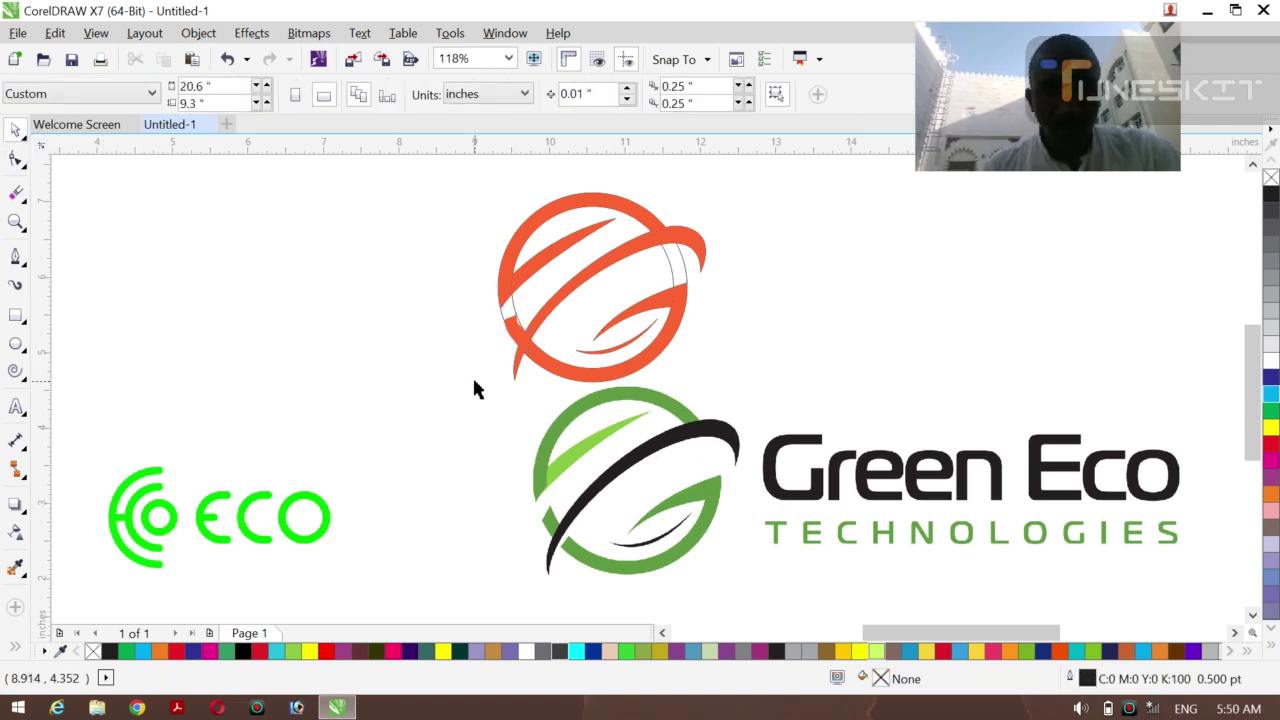
{"action": "key", "text": "Tab"}
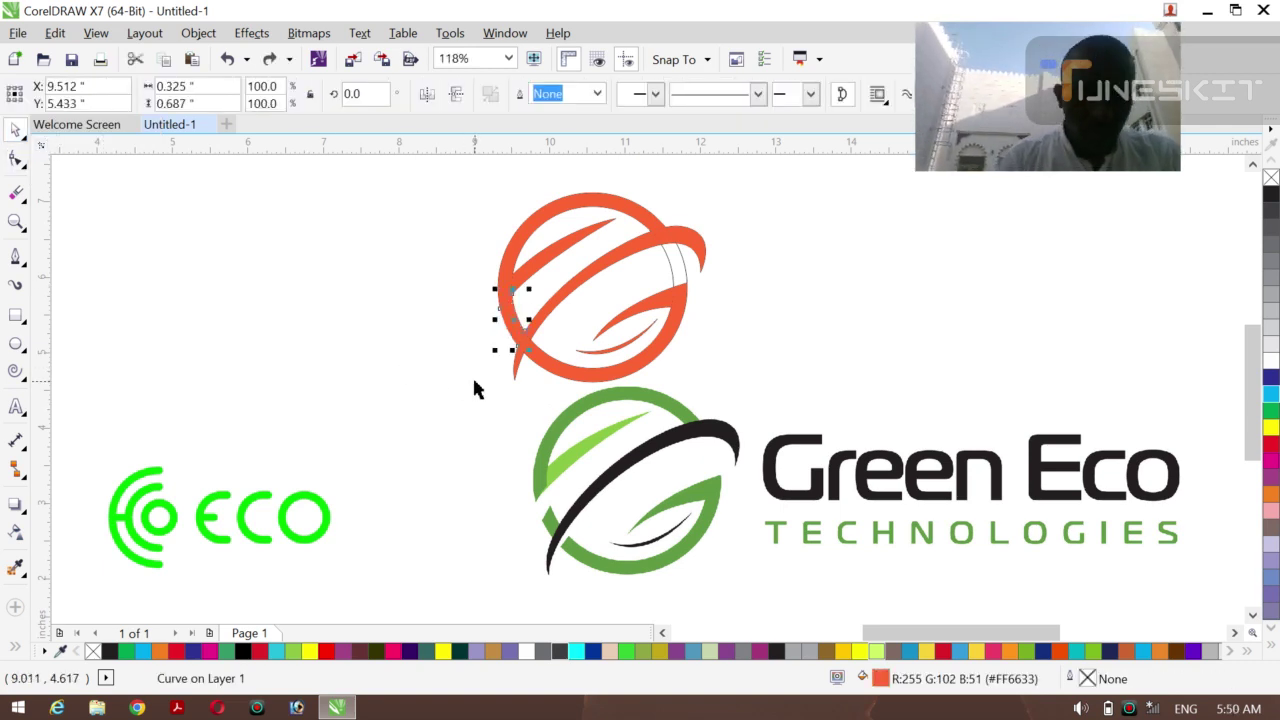
Delete the inner and outer guide circles from the traced emblem.
{"action": "key", "text": "Escape"}
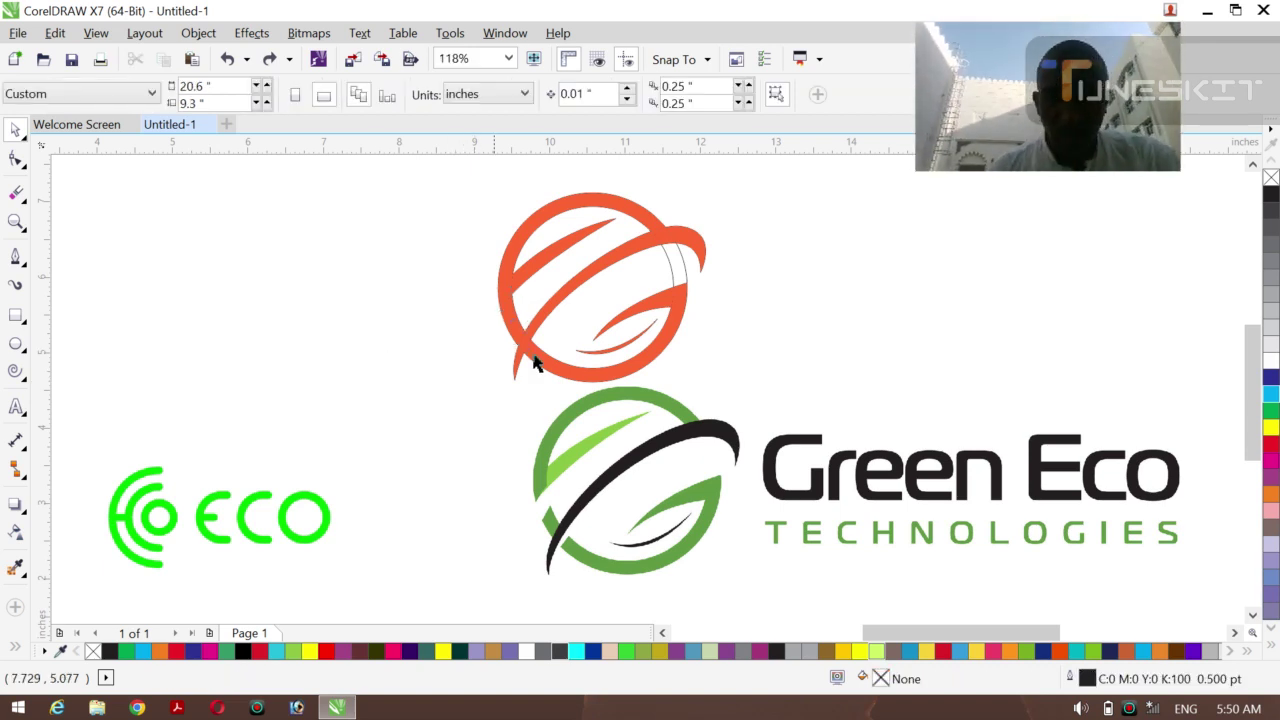
{"action": "left_click", "coordinate": [668, 263]}
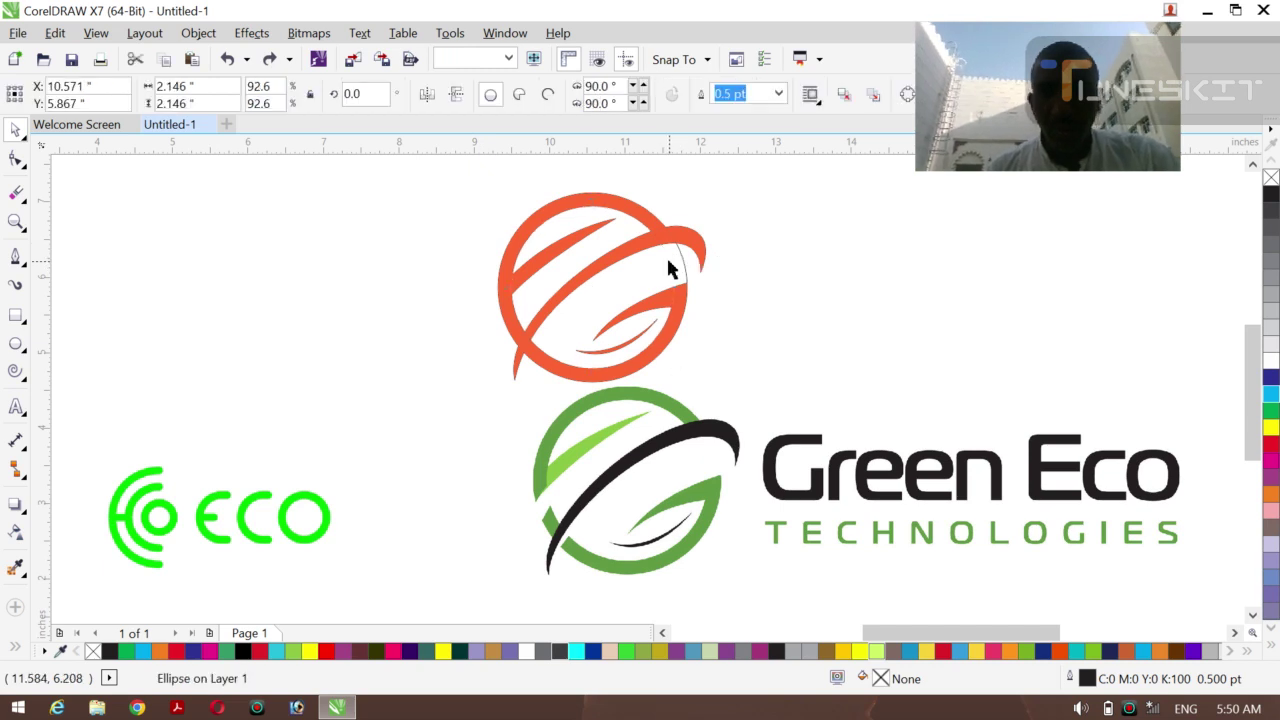
{"action": "left_click", "coordinate": [684, 262]}
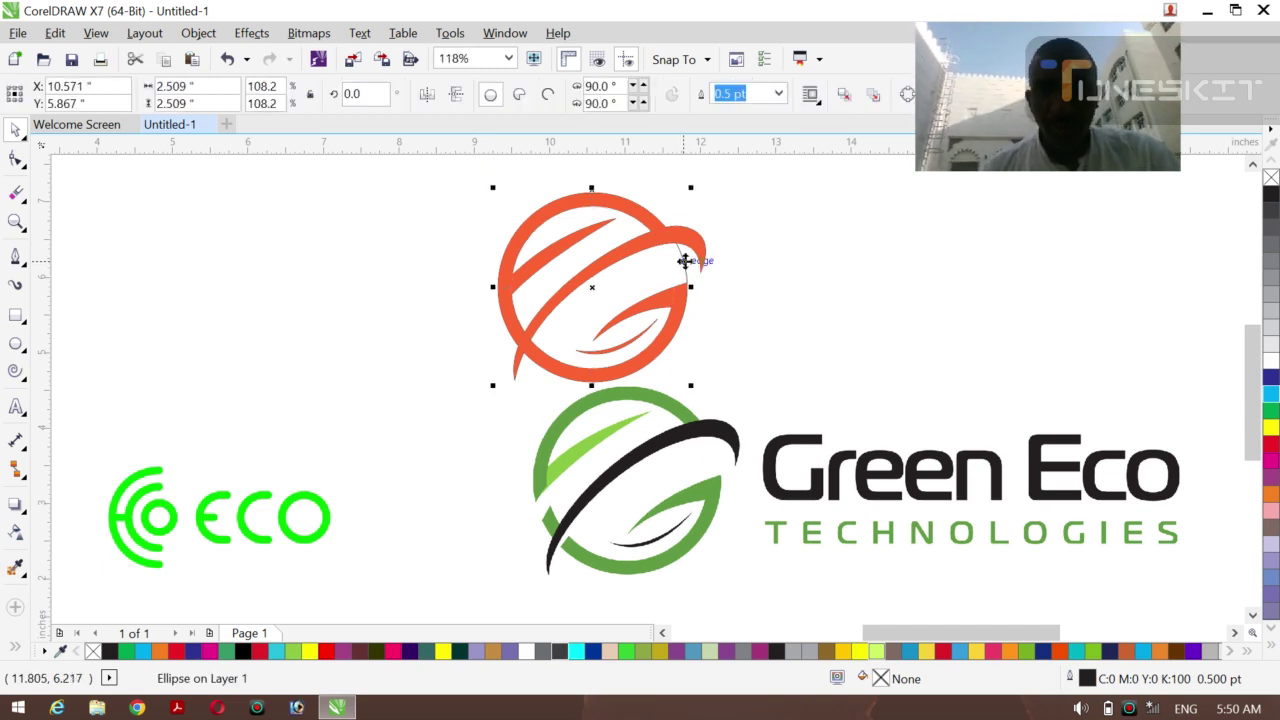
{"action": "left_click", "coordinate": [684, 262]}
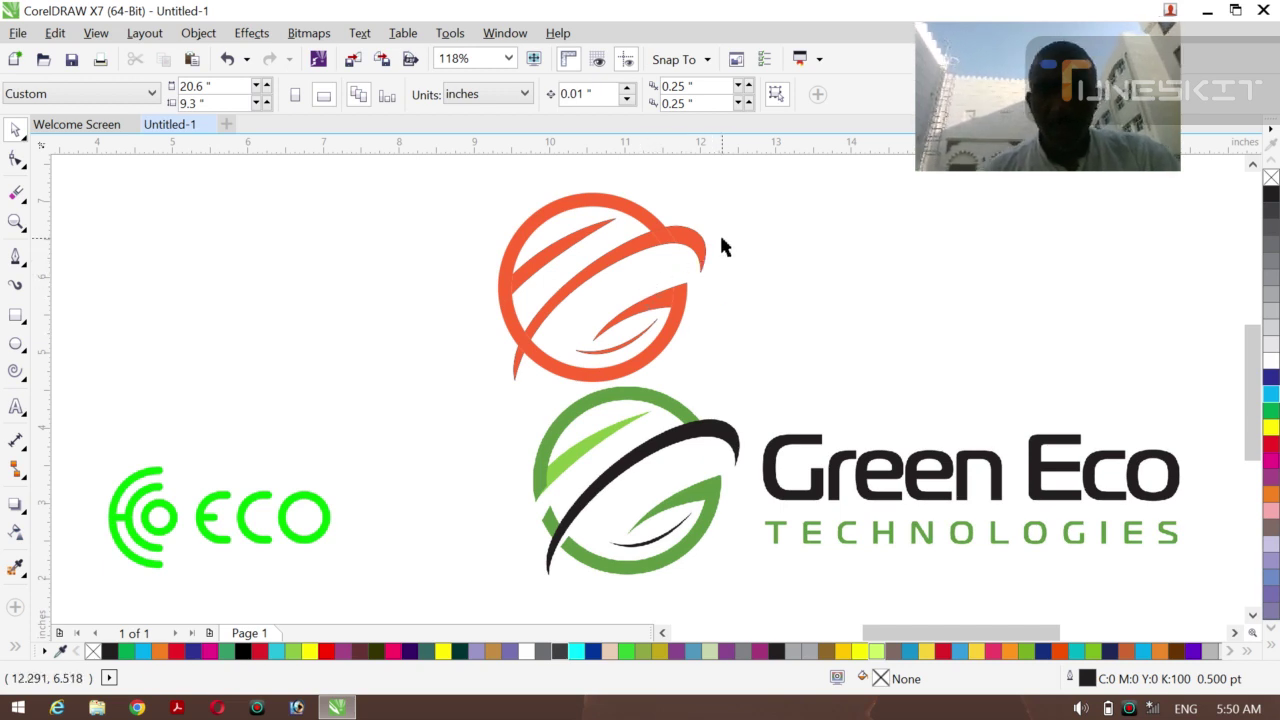
Weld the leaf and the lower ring band into one shape.
{"action": "left_click", "coordinate": [650, 297]}
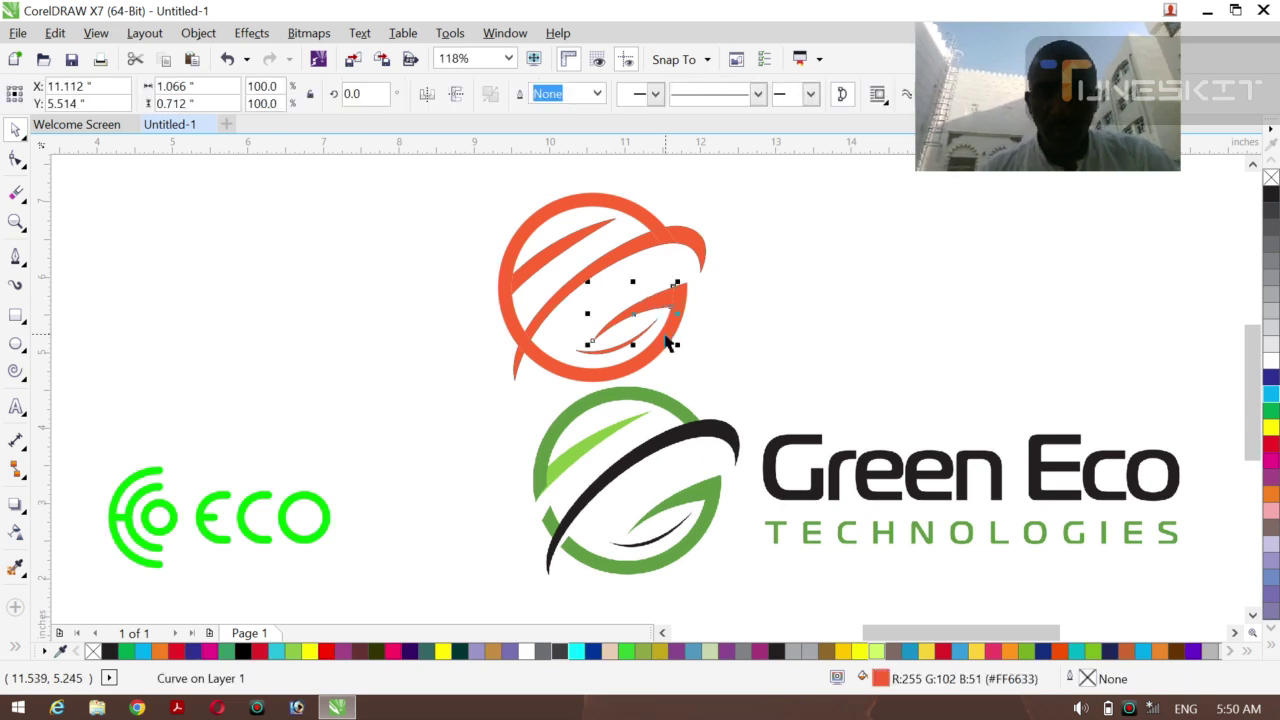
{"action": "left_click", "coordinate": [668, 343], "text": "shift"}
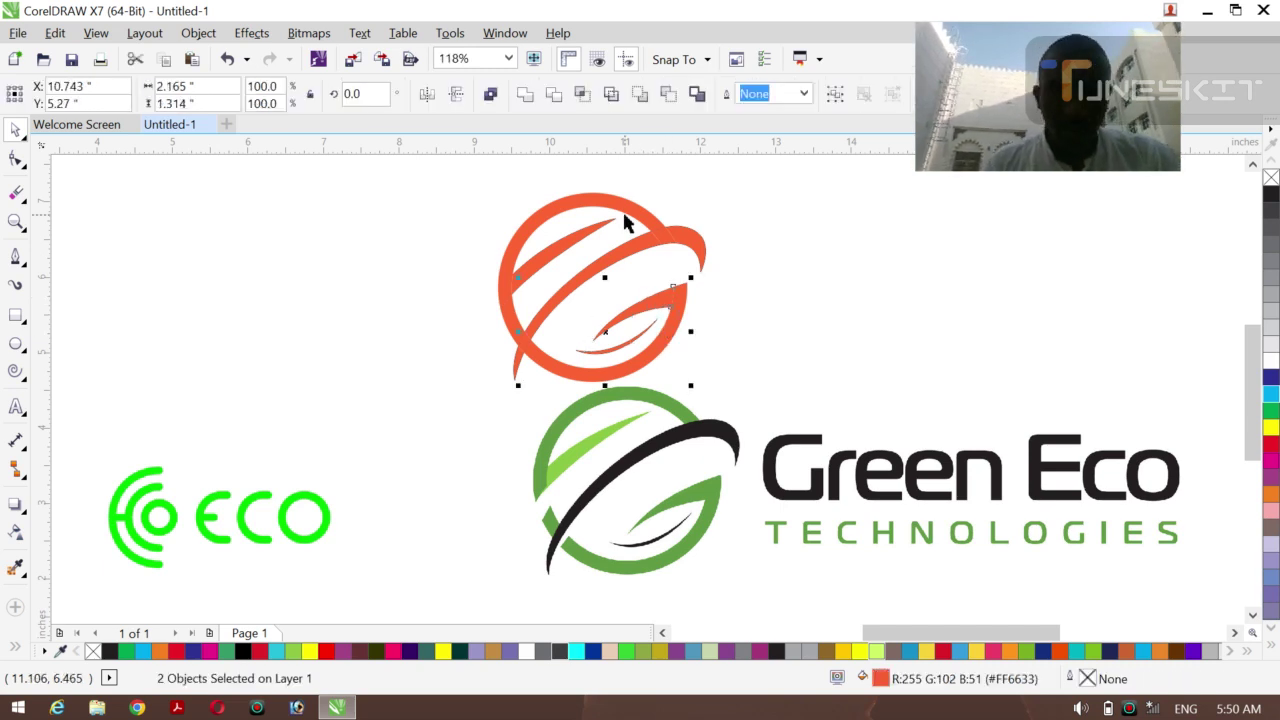
{"action": "left_click", "coordinate": [525, 96]}
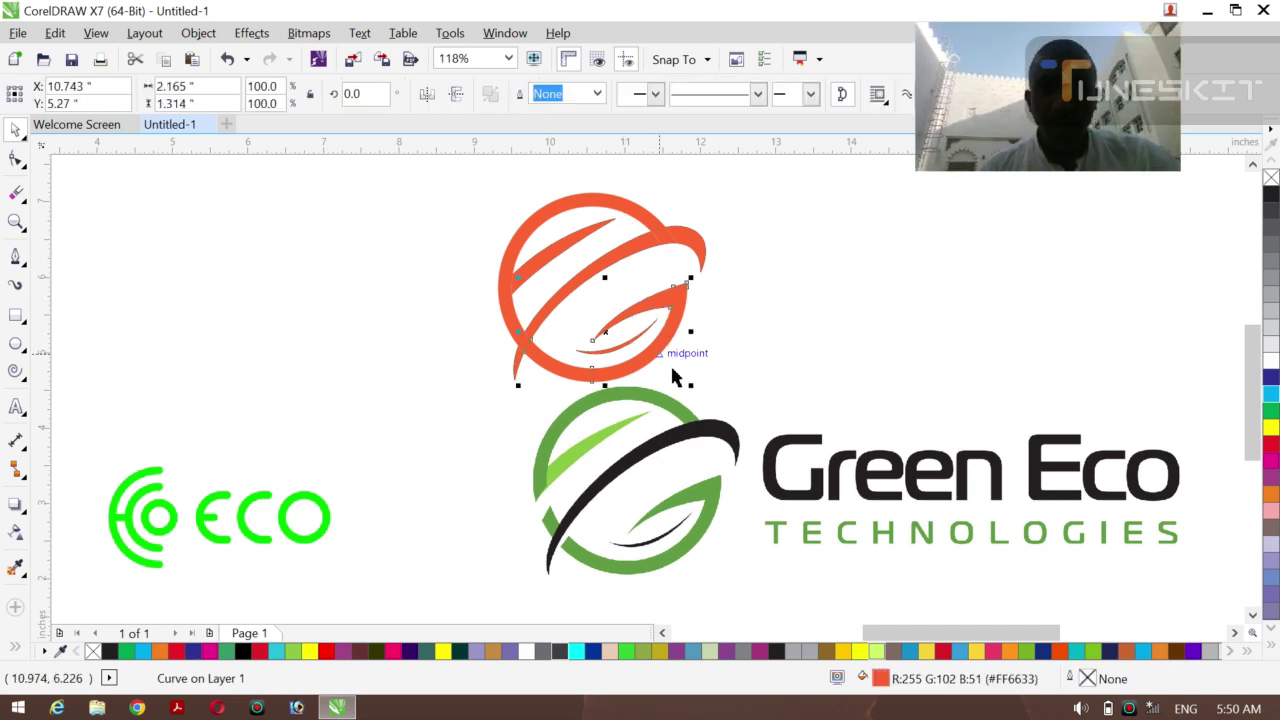
{"action": "left_click", "coordinate": [750, 313]}
Weld the swoosh's hooked upper end, the piece crossing the ring and the long middle section into one shape.
{"action": "left_click", "coordinate": [690, 237]}
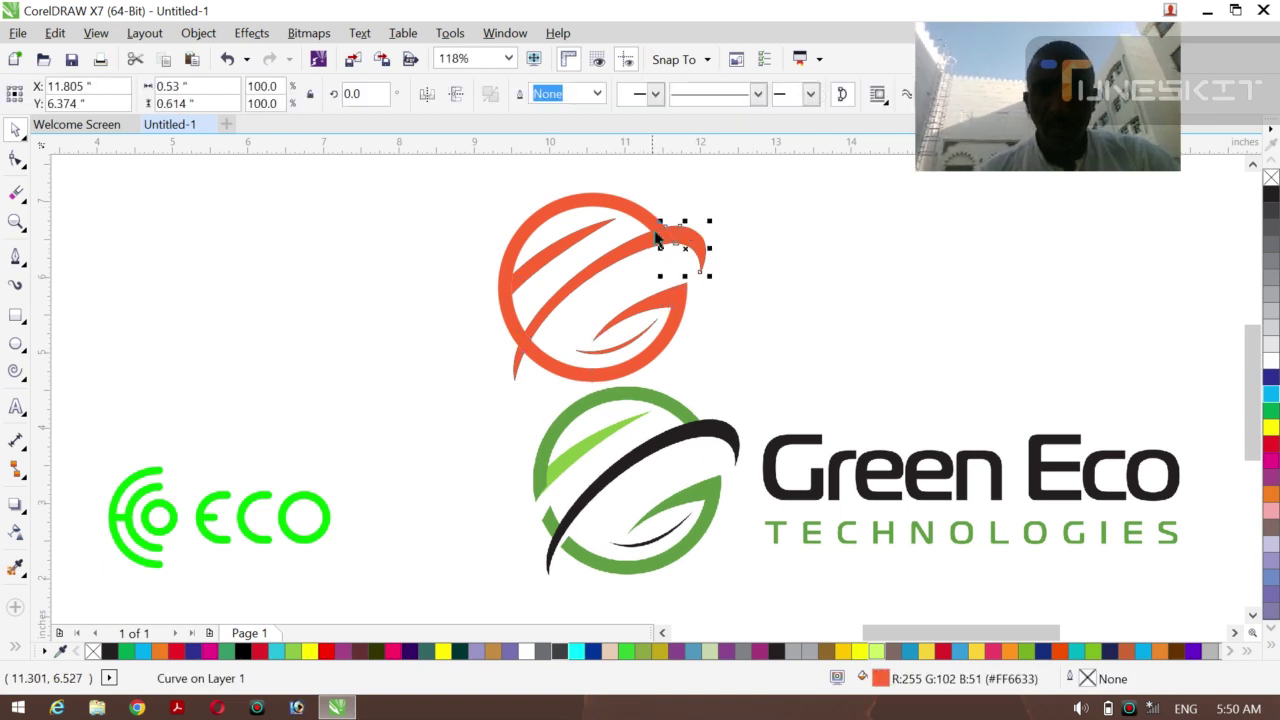
{"action": "left_click", "coordinate": [662, 240], "text": "shift"}
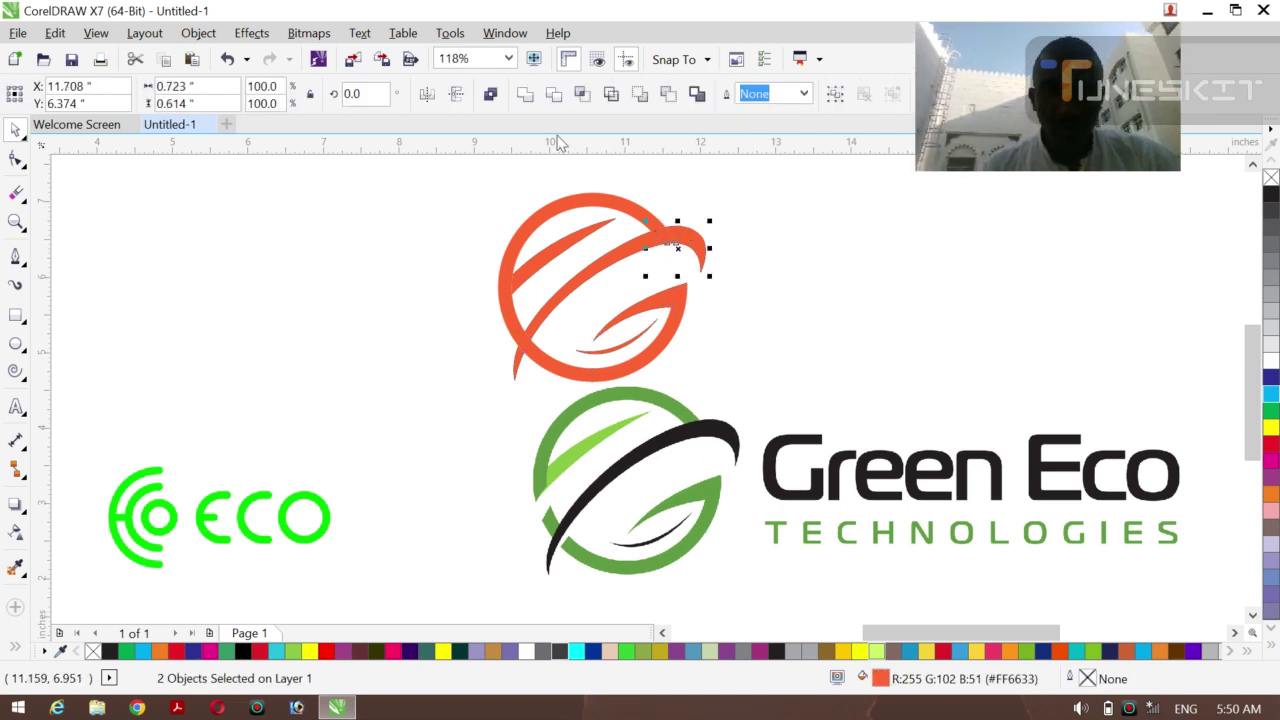
{"action": "left_click", "coordinate": [525, 95]}
{"action": "left_click", "coordinate": [768, 277]}
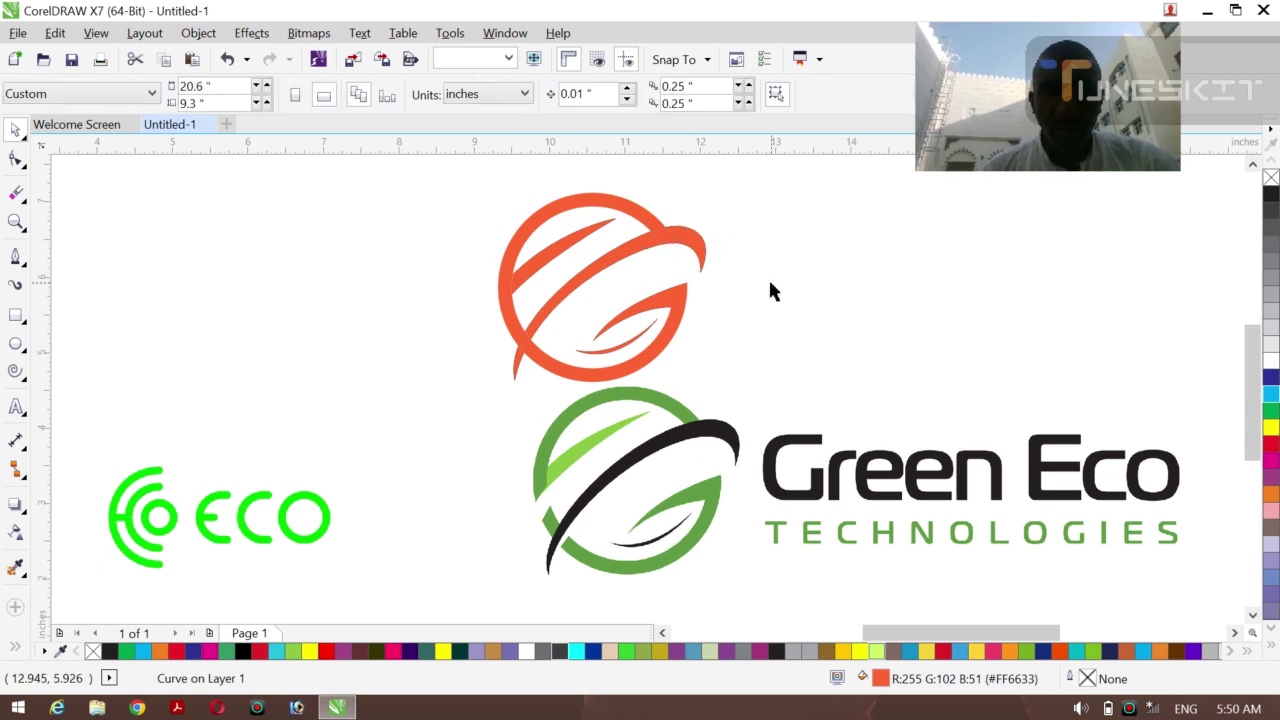
{"action": "left_click", "coordinate": [637, 252]}
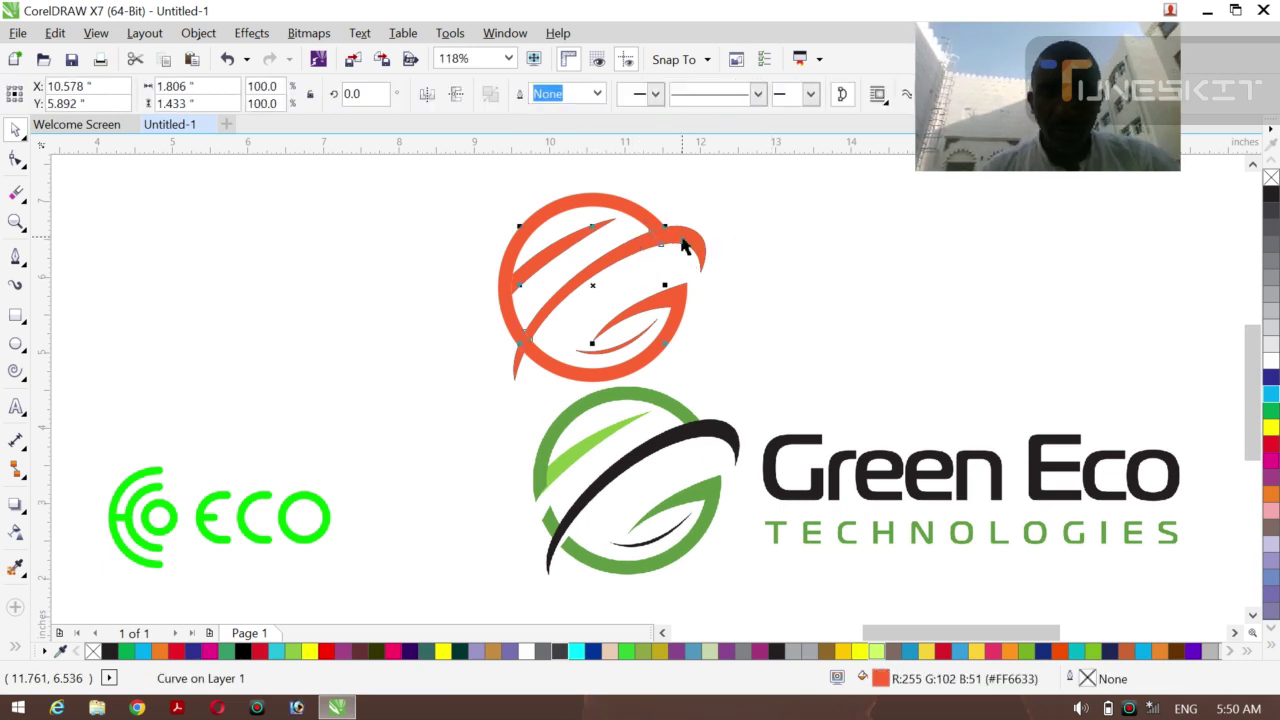
{"action": "left_click", "coordinate": [679, 246], "text": "shift"}
{"action": "left_click", "coordinate": [525, 95]}
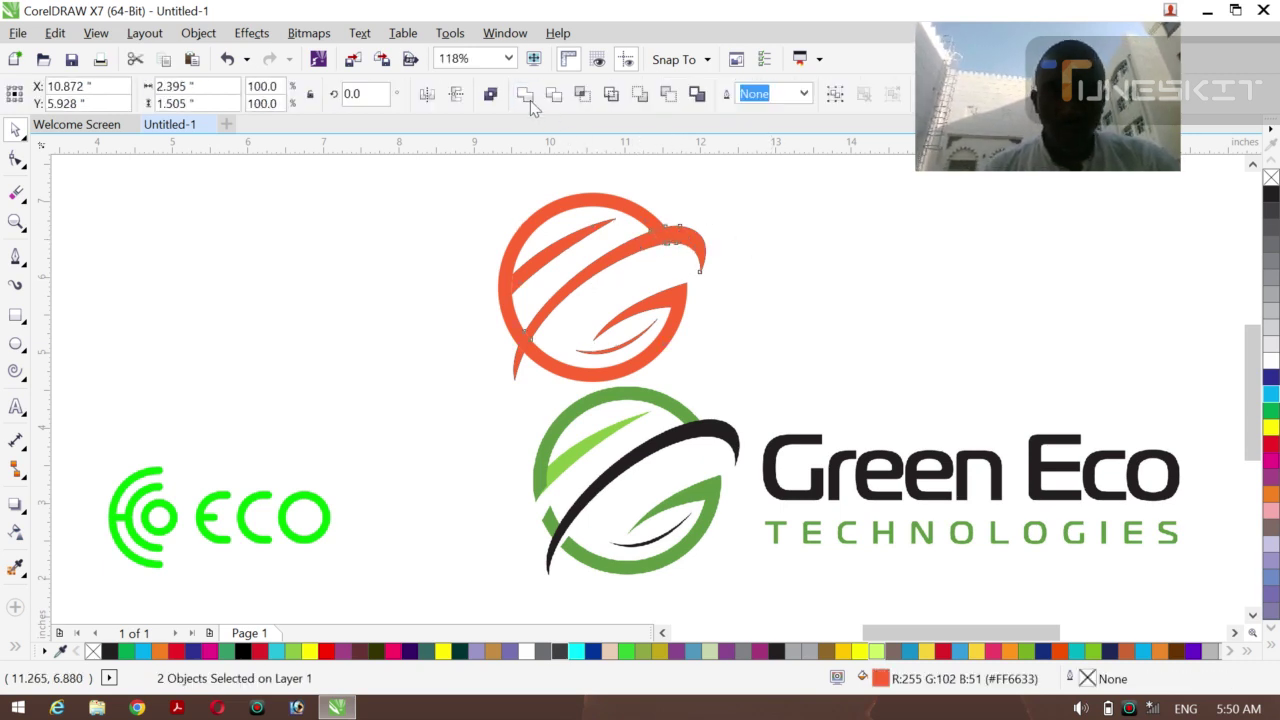
{"action": "left_click", "coordinate": [788, 274]}
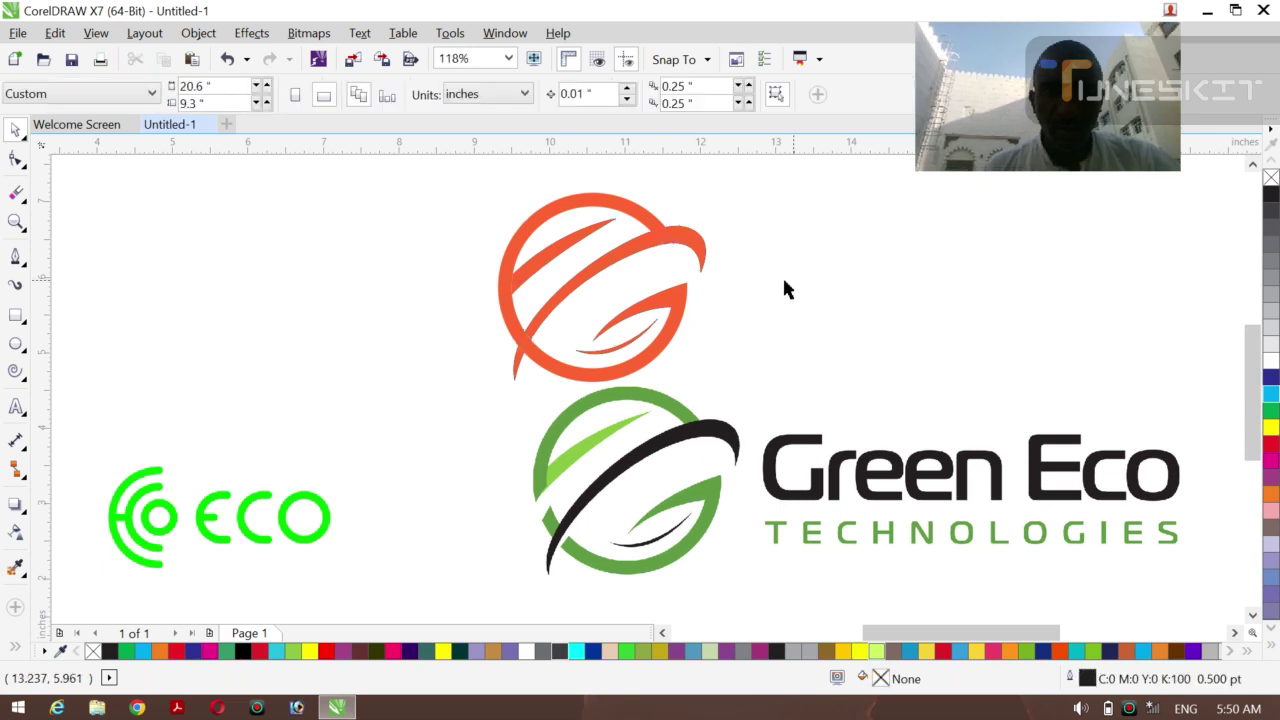
Weld the swoosh's lower crossing piece to its pointed tail, and weld both to the rest of the swoosh.
{"action": "left_click", "coordinate": [524, 344]}
{"action": "left_click", "coordinate": [565, 318]}
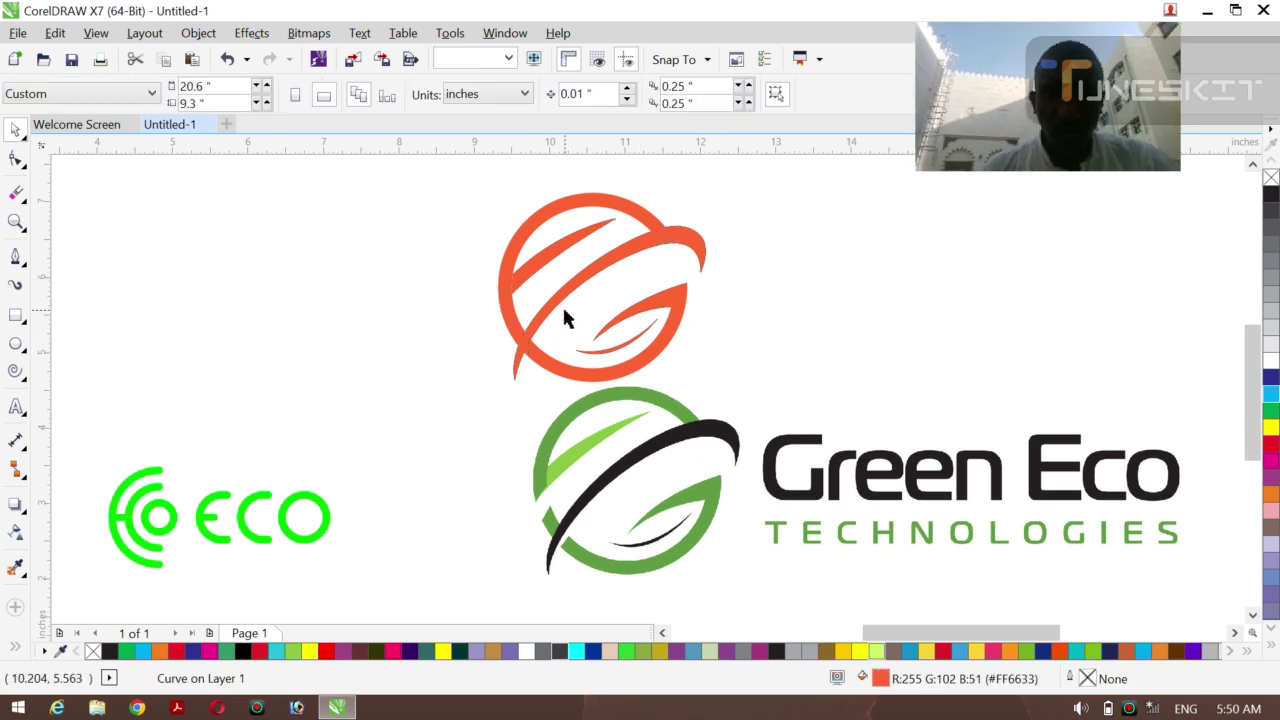
{"action": "left_click", "coordinate": [525, 348]}
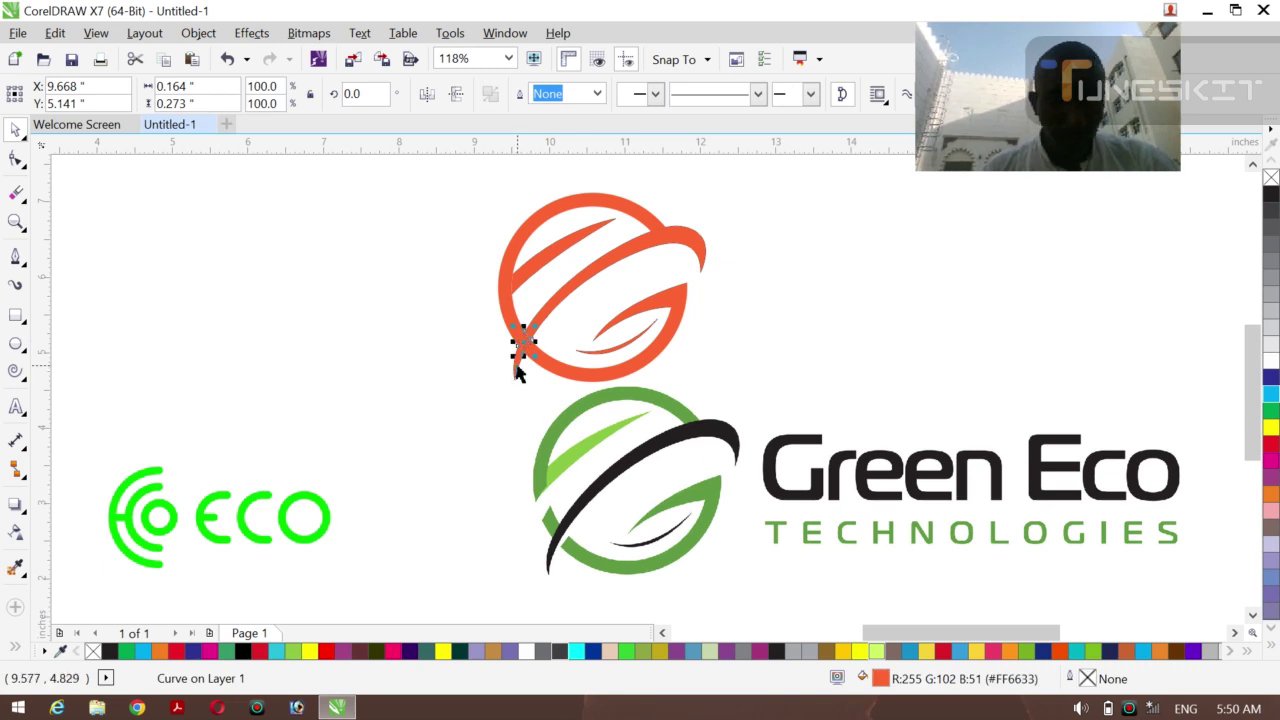
{"action": "left_click", "coordinate": [518, 372], "text": "shift"}
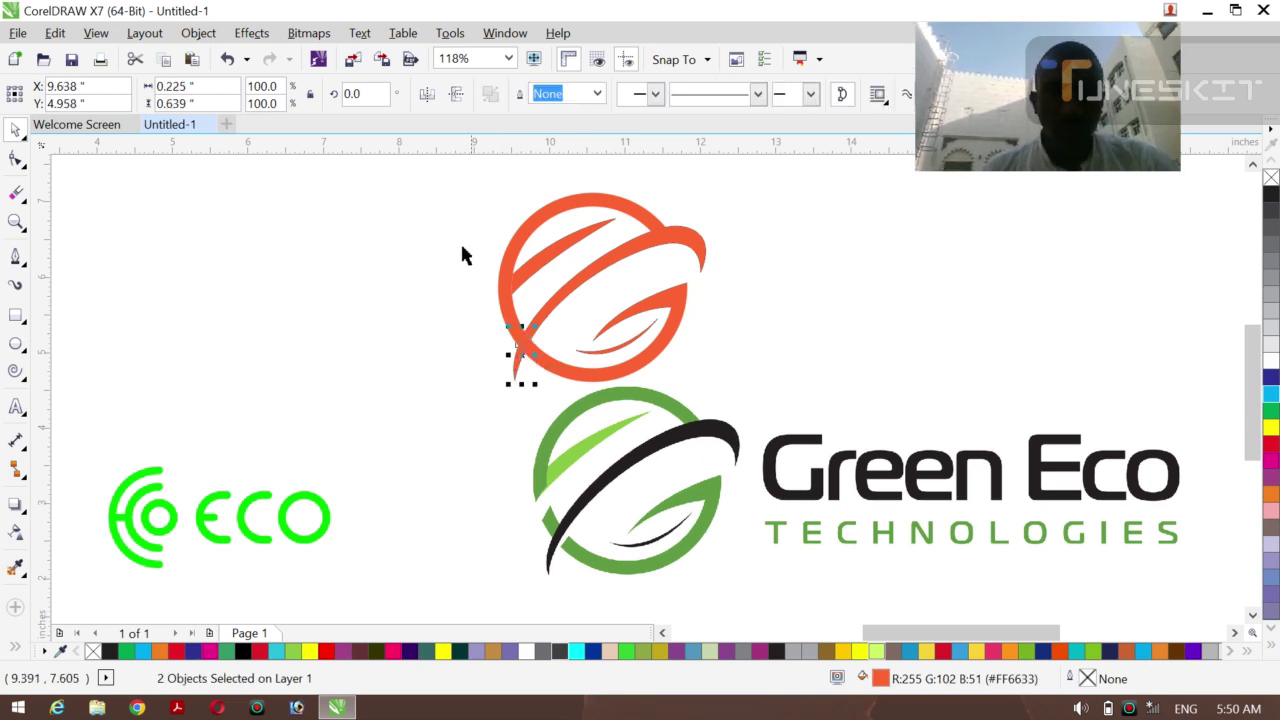
{"action": "key", "text": "ctrl+l"}
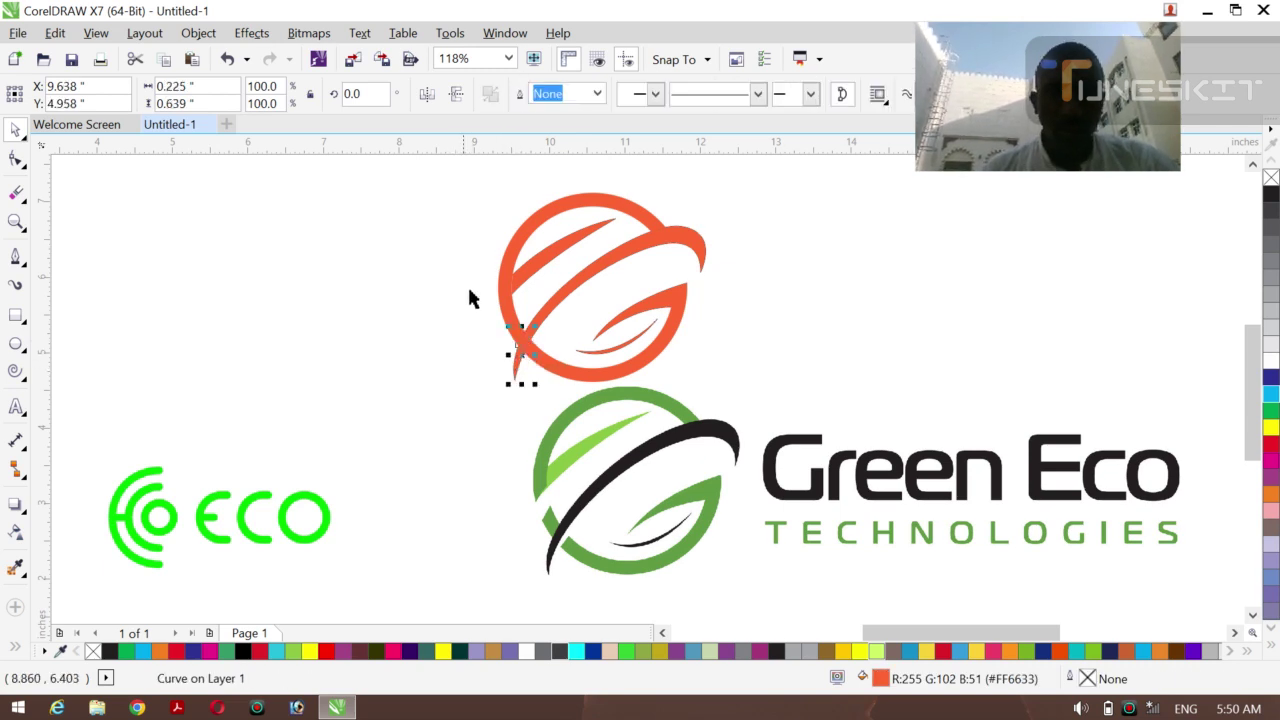
{"action": "left_click", "coordinate": [549, 310], "text": "shift"}
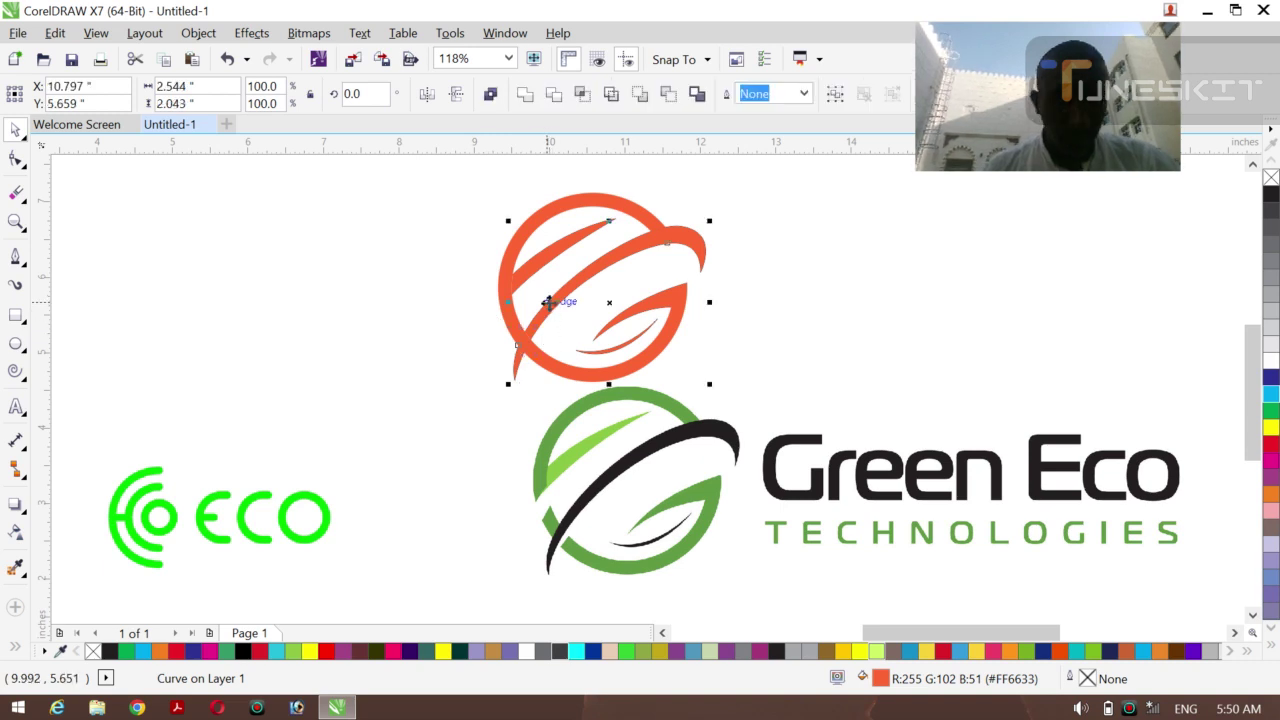
{"action": "left_click", "coordinate": [527, 100]}
{"action": "left_click", "coordinate": [424, 348]}
Move the welded swoosh out of the emblem to check it as one piece, and undo the move.
{"action": "left_click", "coordinate": [587, 272]}
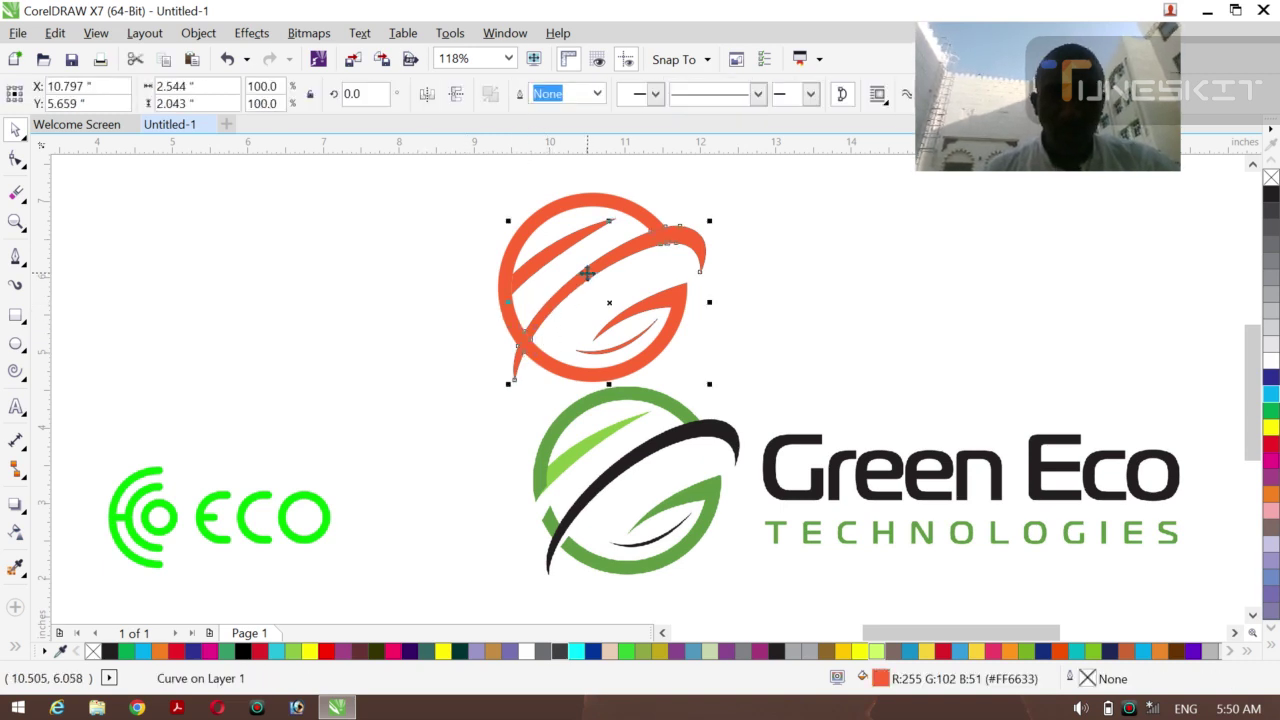
{"action": "left_click_drag", "start_coordinate": [613, 305], "coordinate": [873, 311]}
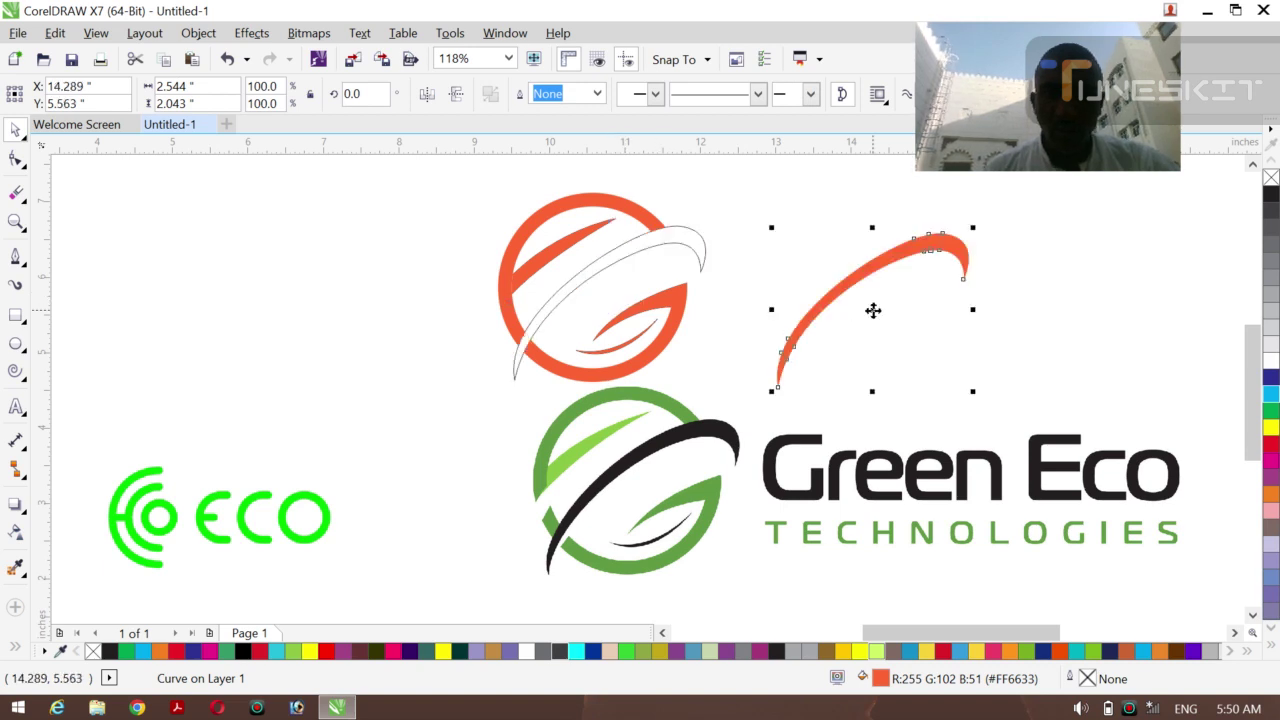
{"action": "key", "text": "ctrl+z"}
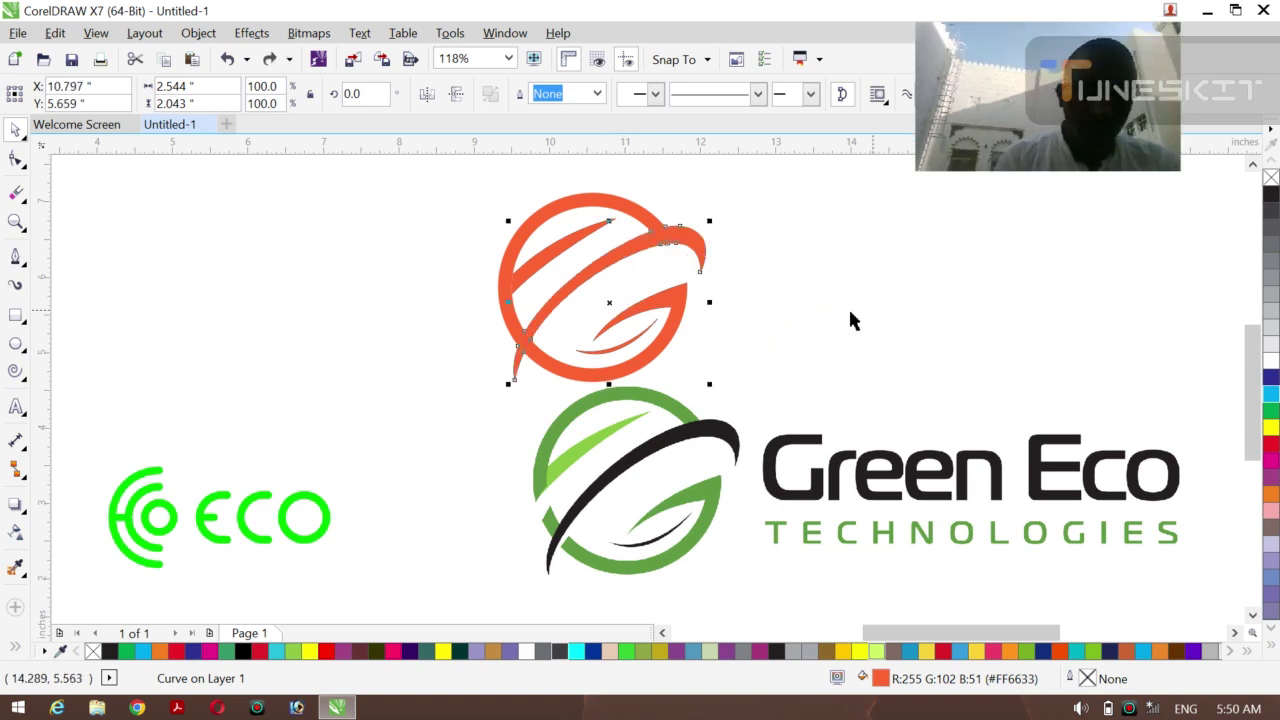
{"action": "left_click", "coordinate": [403, 318]}
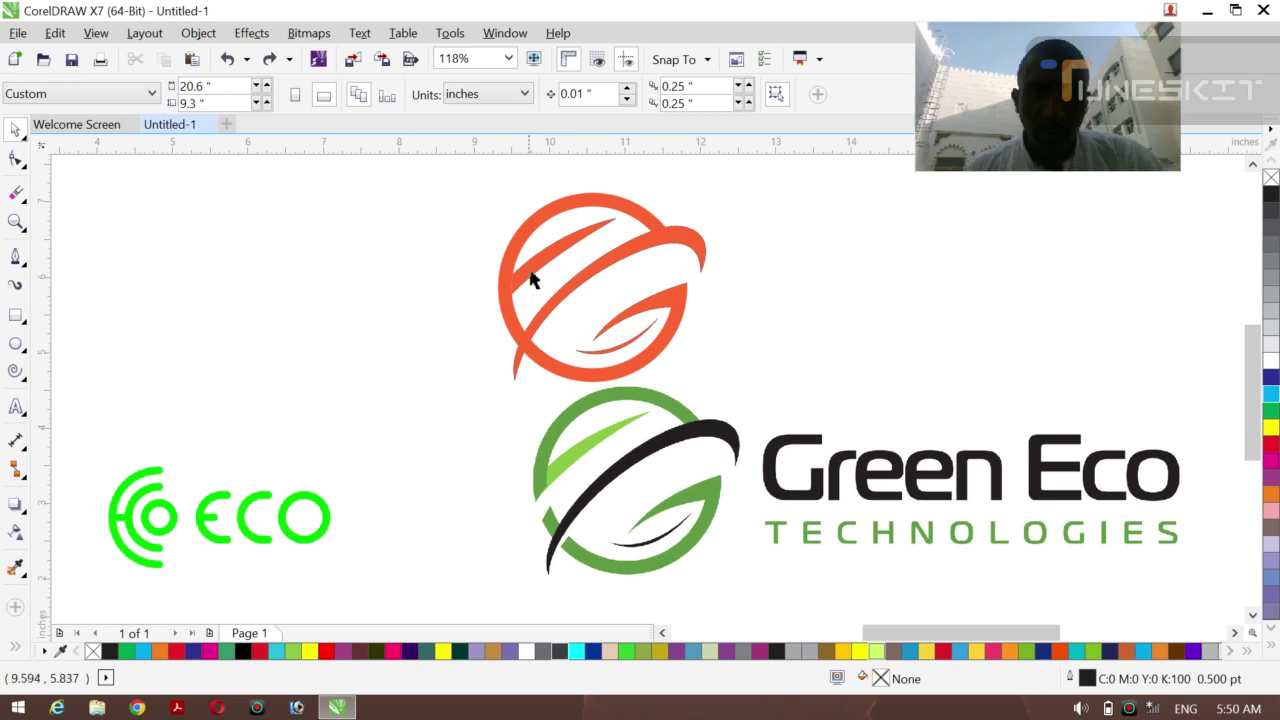
Weld the upper blade and the upper ring band into one shape.
{"action": "left_click", "coordinate": [533, 274]}
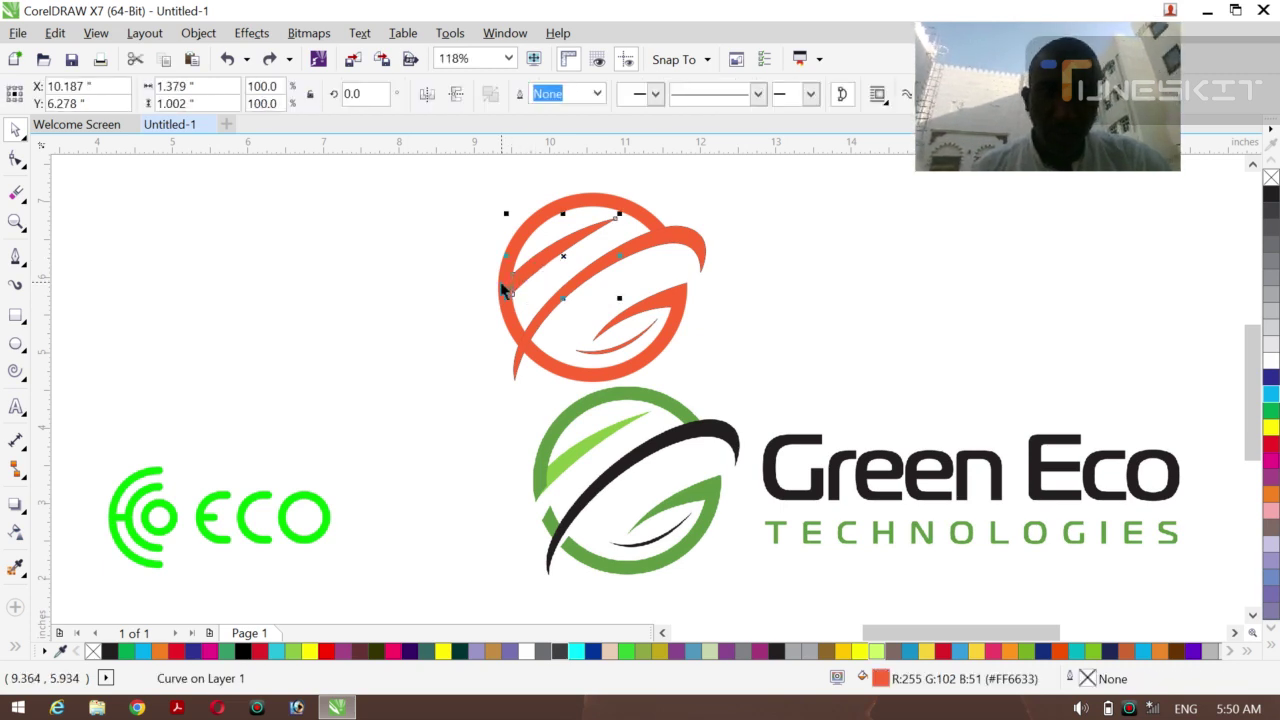
{"action": "left_click", "coordinate": [503, 289], "text": "shift"}
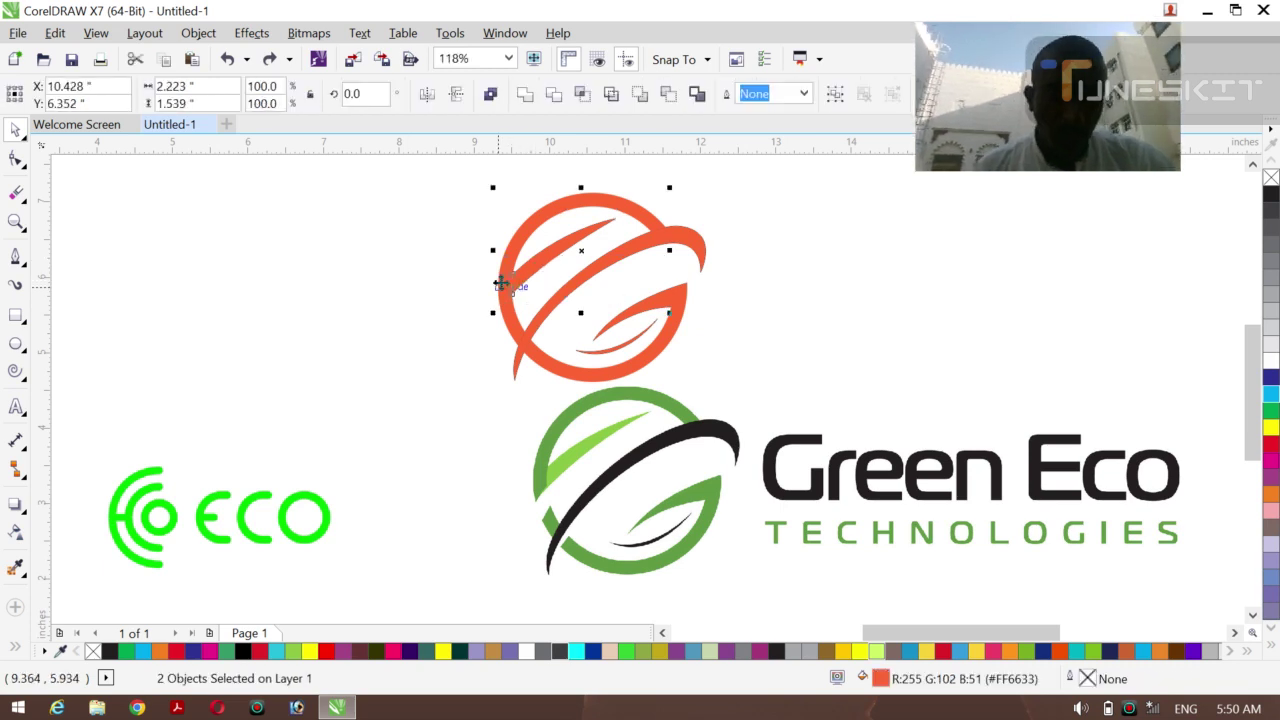
{"action": "left_click", "coordinate": [524, 94]}
{"action": "left_click", "coordinate": [423, 312]}
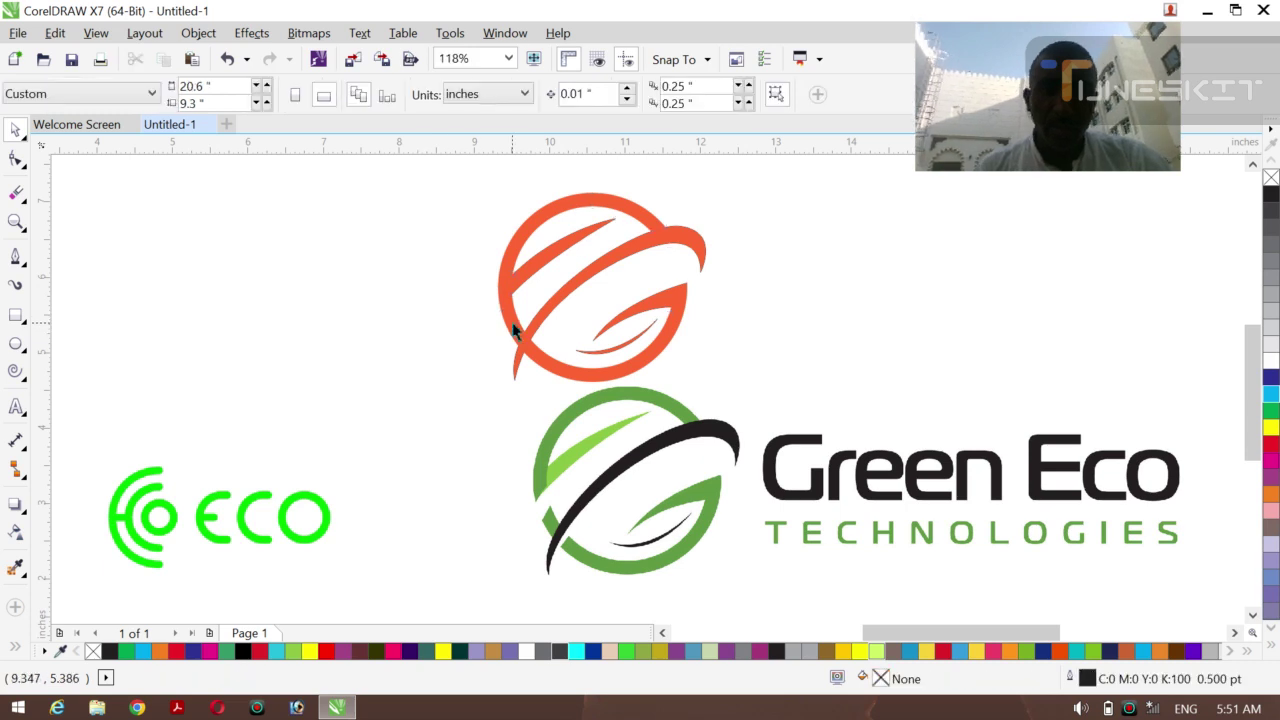
Move the small ring piece between the upper blade and the swoosh out of the emblem and delete it.
{"action": "left_click", "coordinate": [513, 333]}
{"action": "left_click_drag", "start_coordinate": [513, 330], "coordinate": [351, 350]}
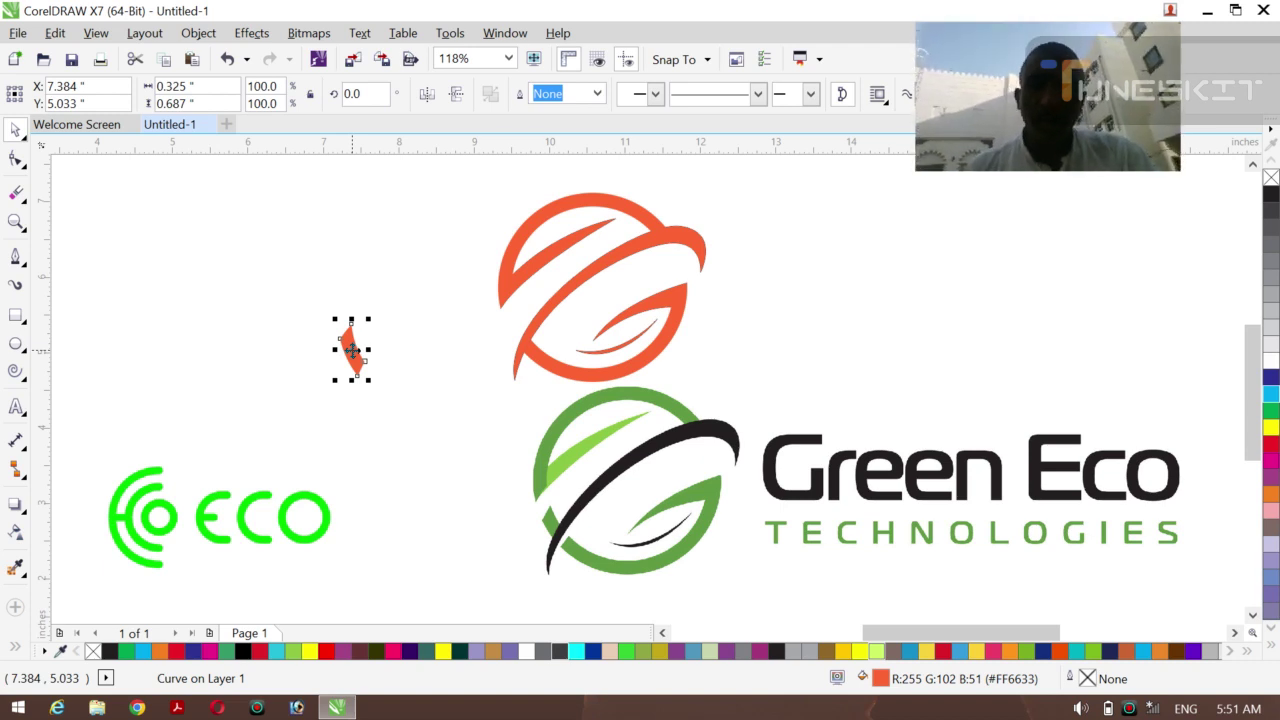
{"action": "key", "text": "Delete"}
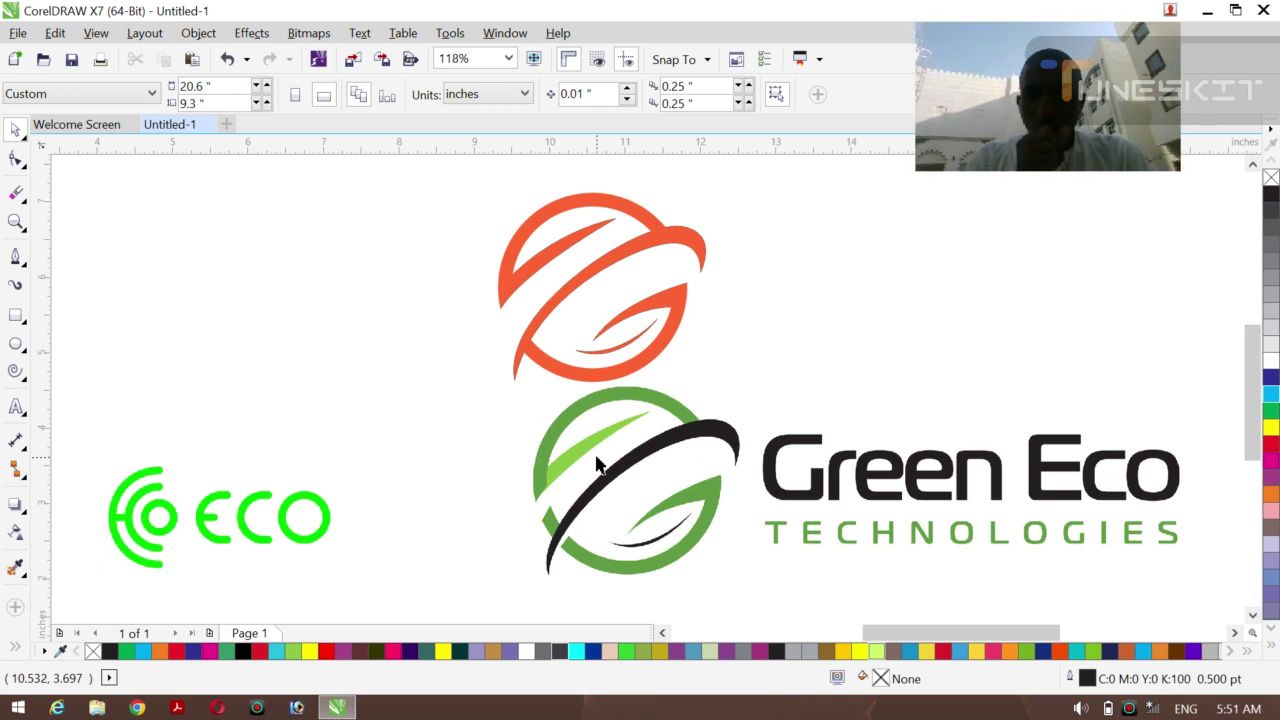
{"action": "left_click", "coordinate": [670, 516]}
{"action": "left_click", "coordinate": [365, 382]}
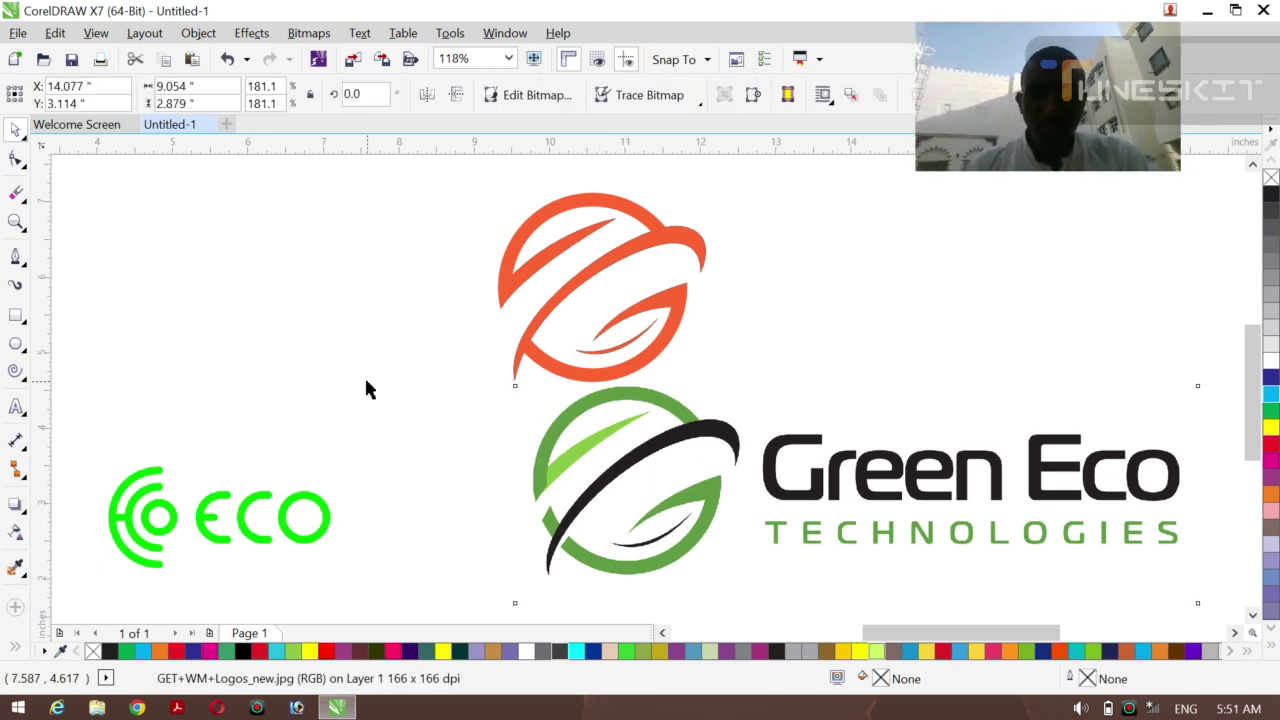
{"action": "left_click", "coordinate": [594, 262]}
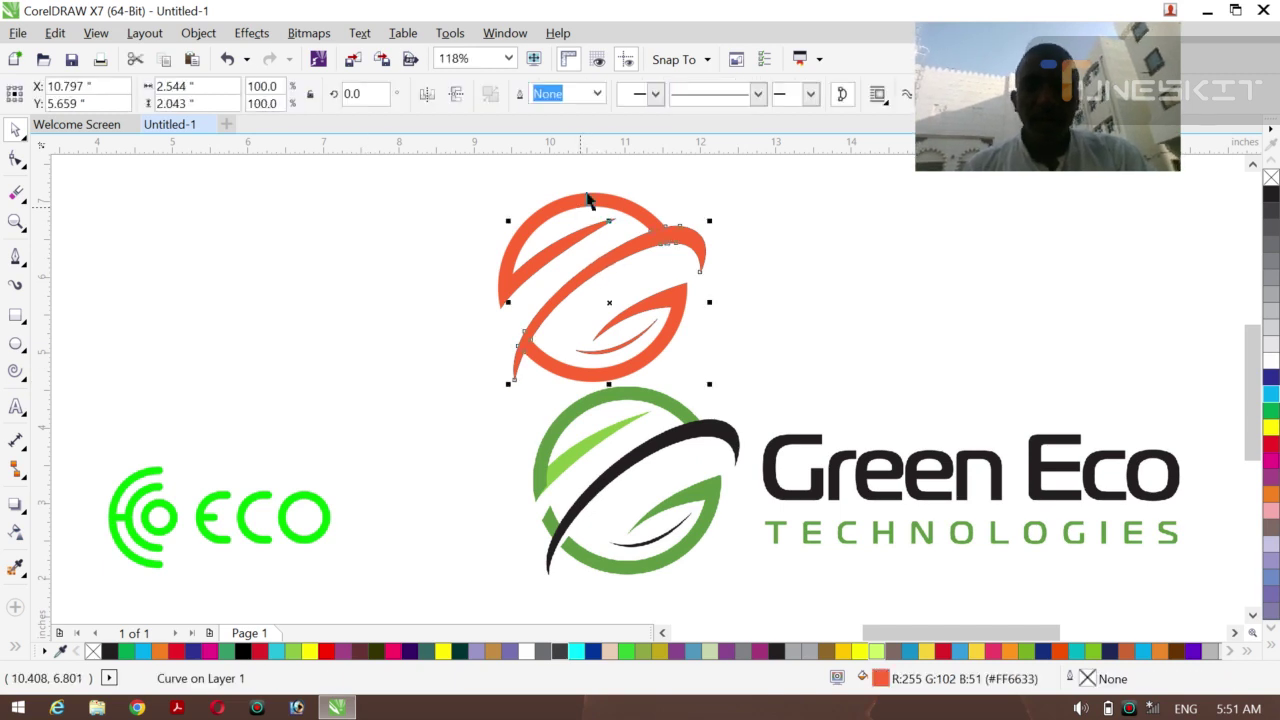
{"action": "left_click", "coordinate": [463, 249]}
Select all objects of the traced emblem and remove their outlines.
{"action": "left_click_drag", "start_coordinate": [432, 168], "coordinate": [750, 410]}
{"action": "left_click", "coordinate": [803, 93]}
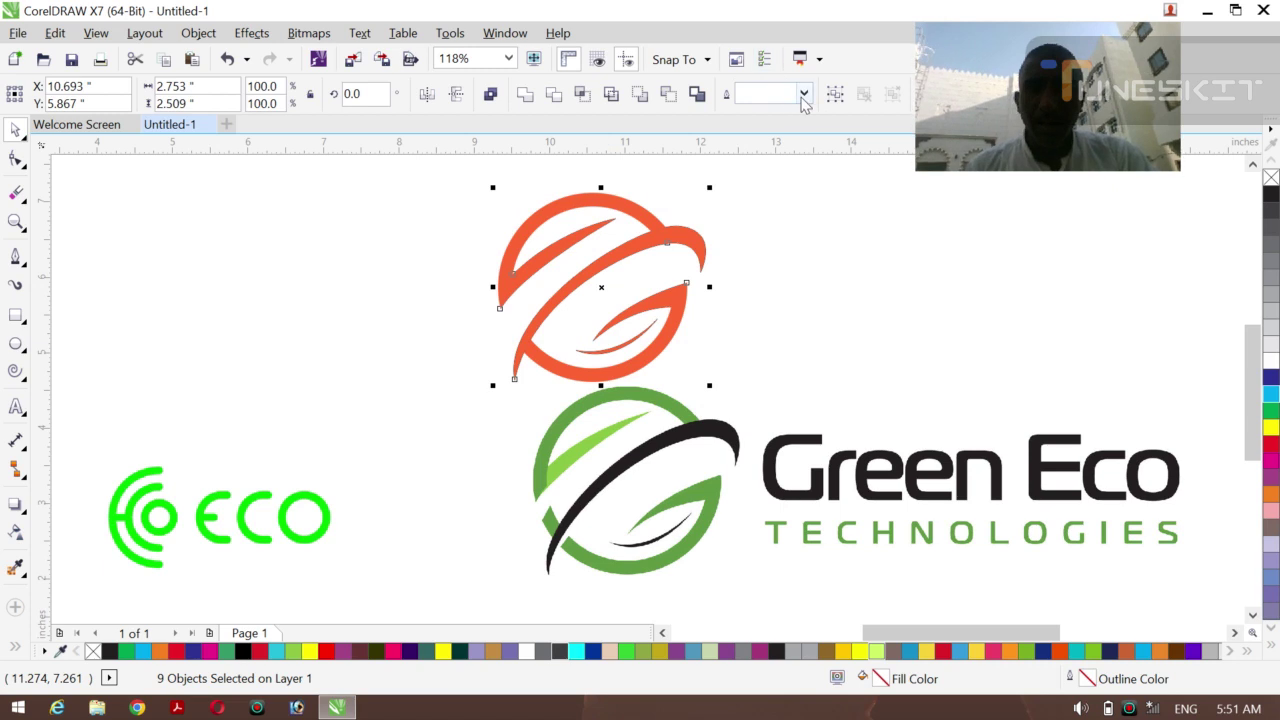
{"action": "left_click", "coordinate": [765, 102]}
{"action": "left_click", "coordinate": [862, 245]}
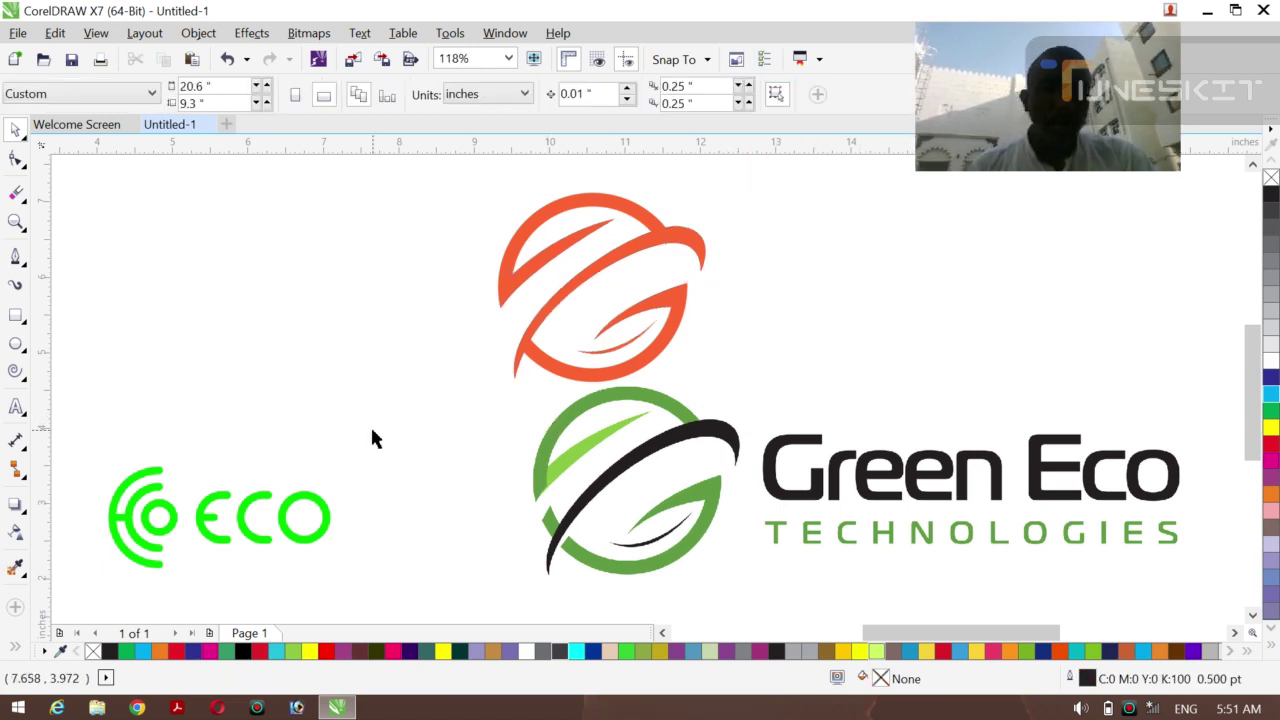
Sample the reference logo's ring green with the Color Eyedropper and apply it to the emblem's upper ring with blade and lower ring with leaf.
{"action": "left_click", "coordinate": [15, 648]}
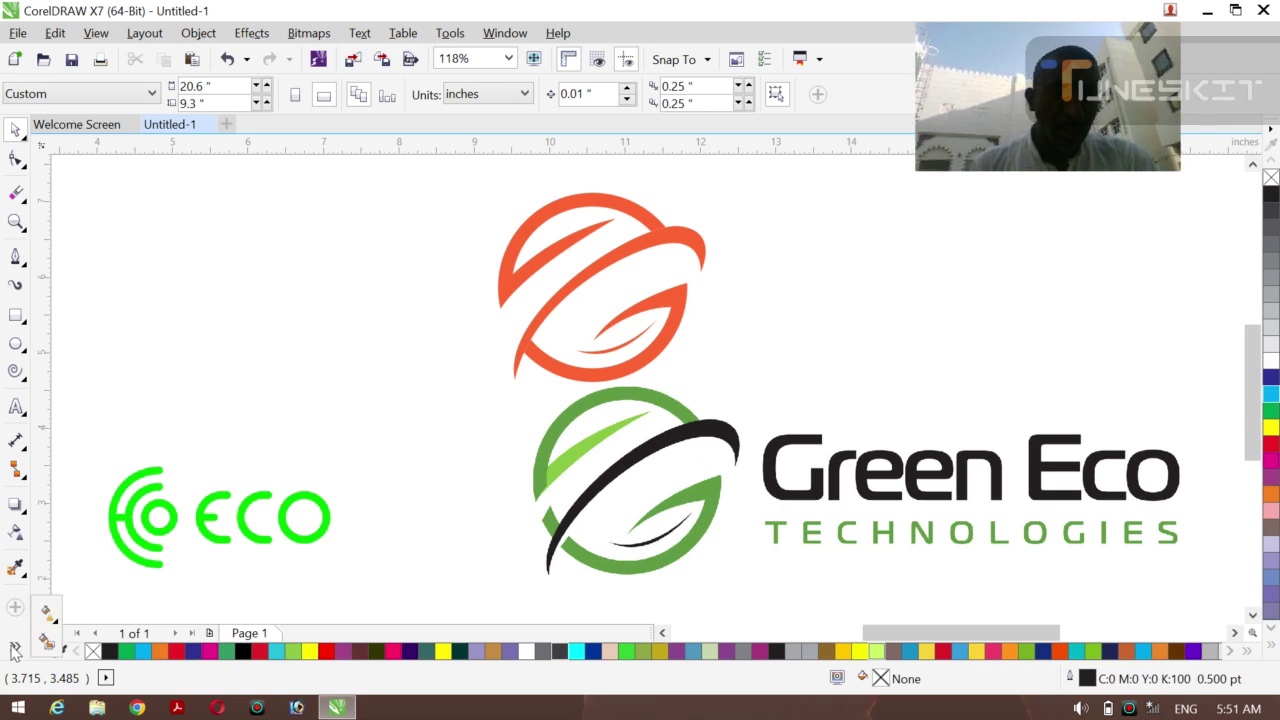
{"action": "left_click", "coordinate": [14, 569]}
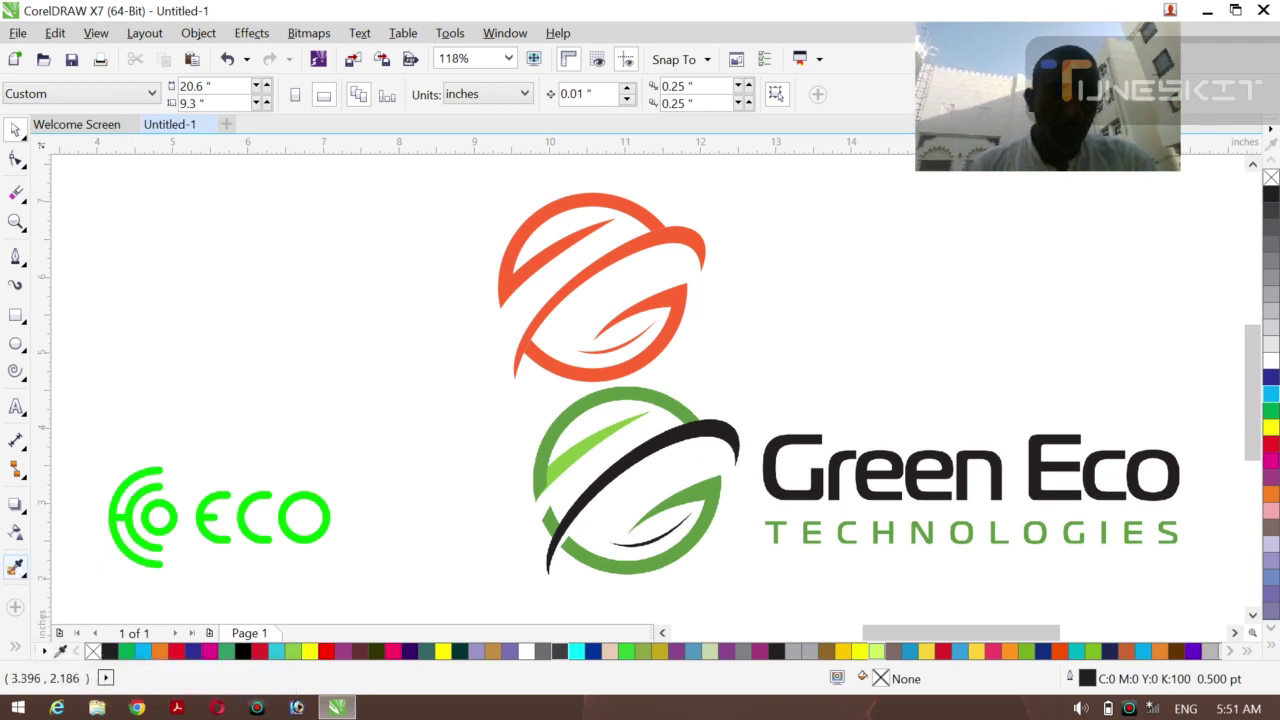
{"action": "left_click", "coordinate": [597, 393]}
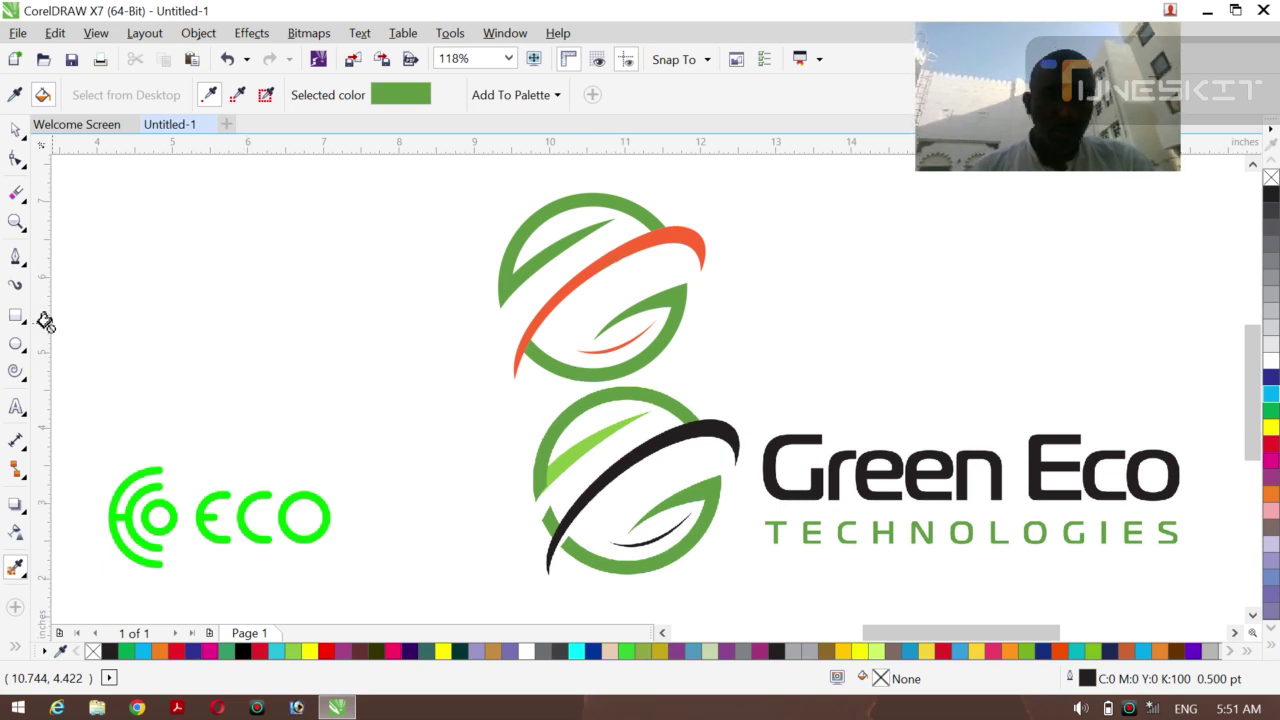
{"action": "key", "text": "space"}
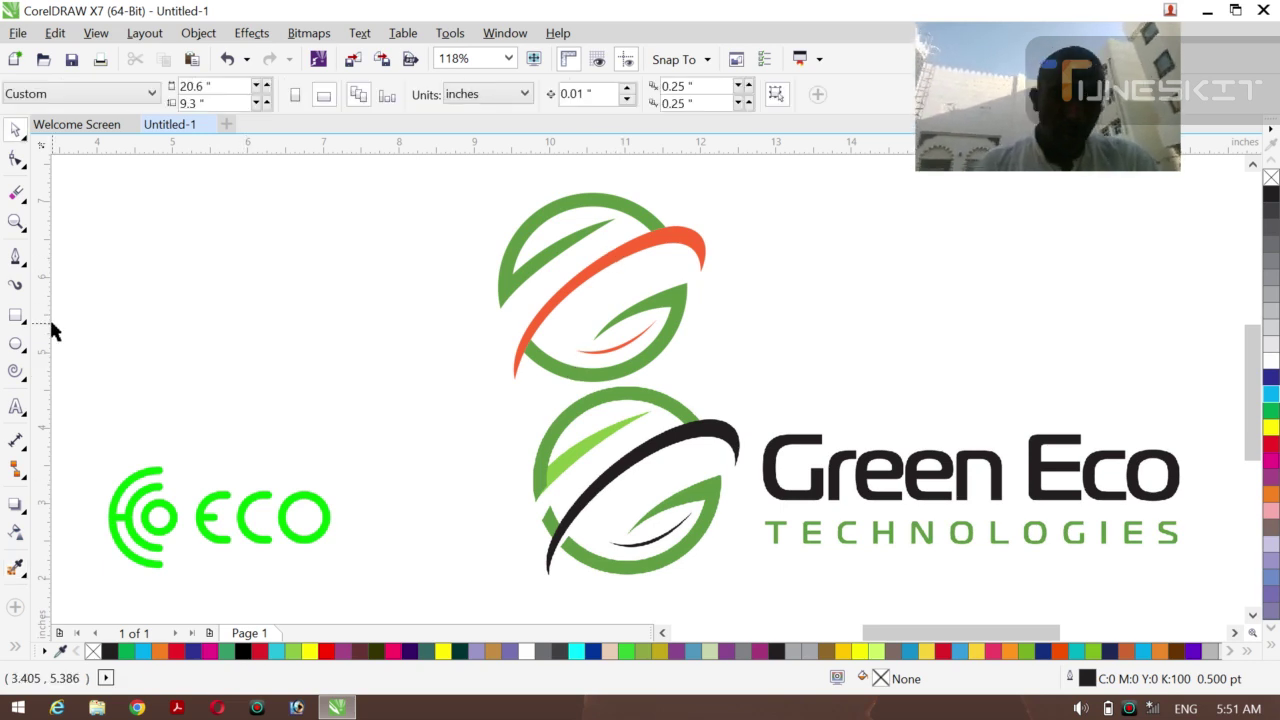
Sample the reference logo's black swoosh with the Color Eyedropper and apply it to the emblem's orange swoosh and thin leaf vein.
{"action": "left_click", "coordinate": [15, 568]}
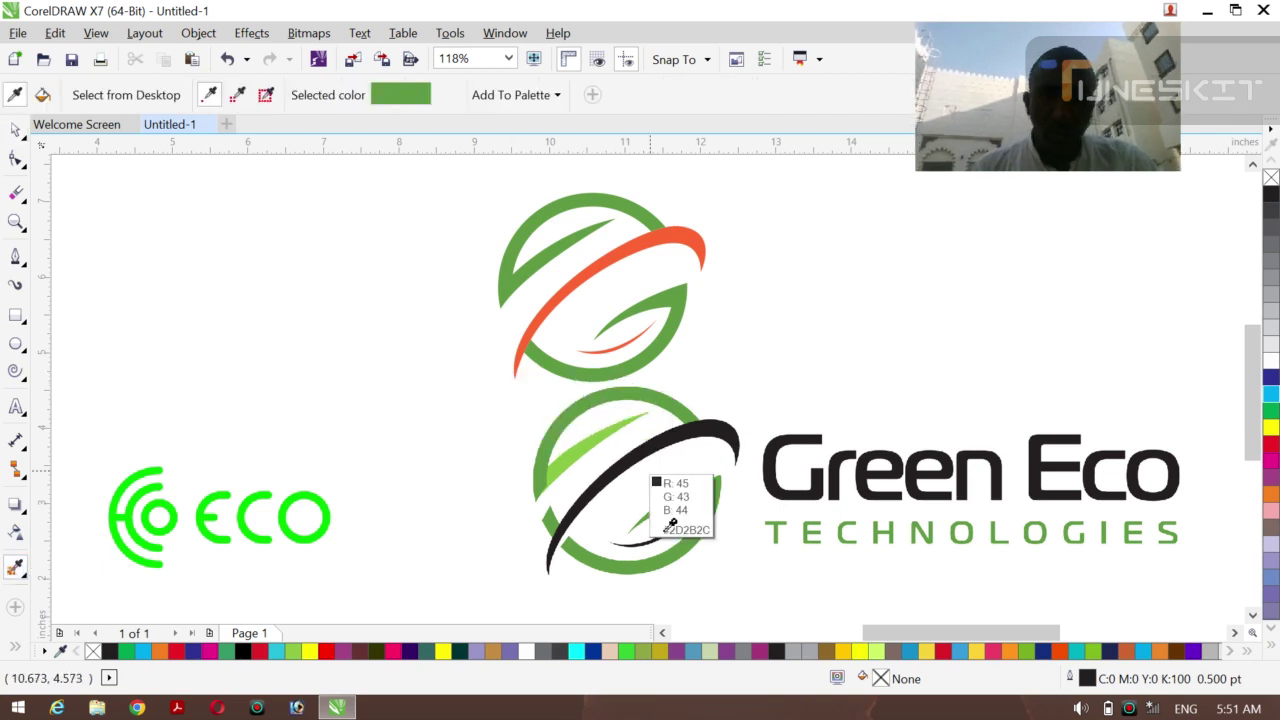
{"action": "left_click", "coordinate": [619, 461]}
{"action": "left_click", "coordinate": [588, 266]}
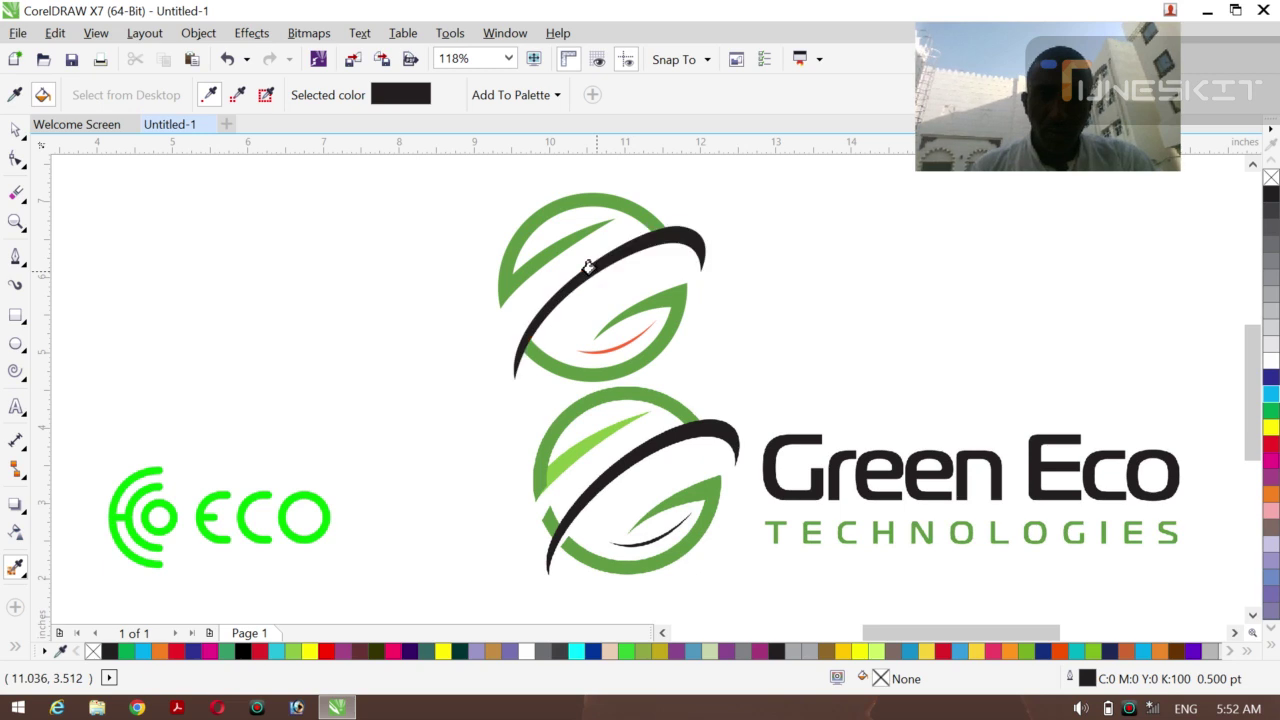
{"action": "left_click", "coordinate": [609, 343]}
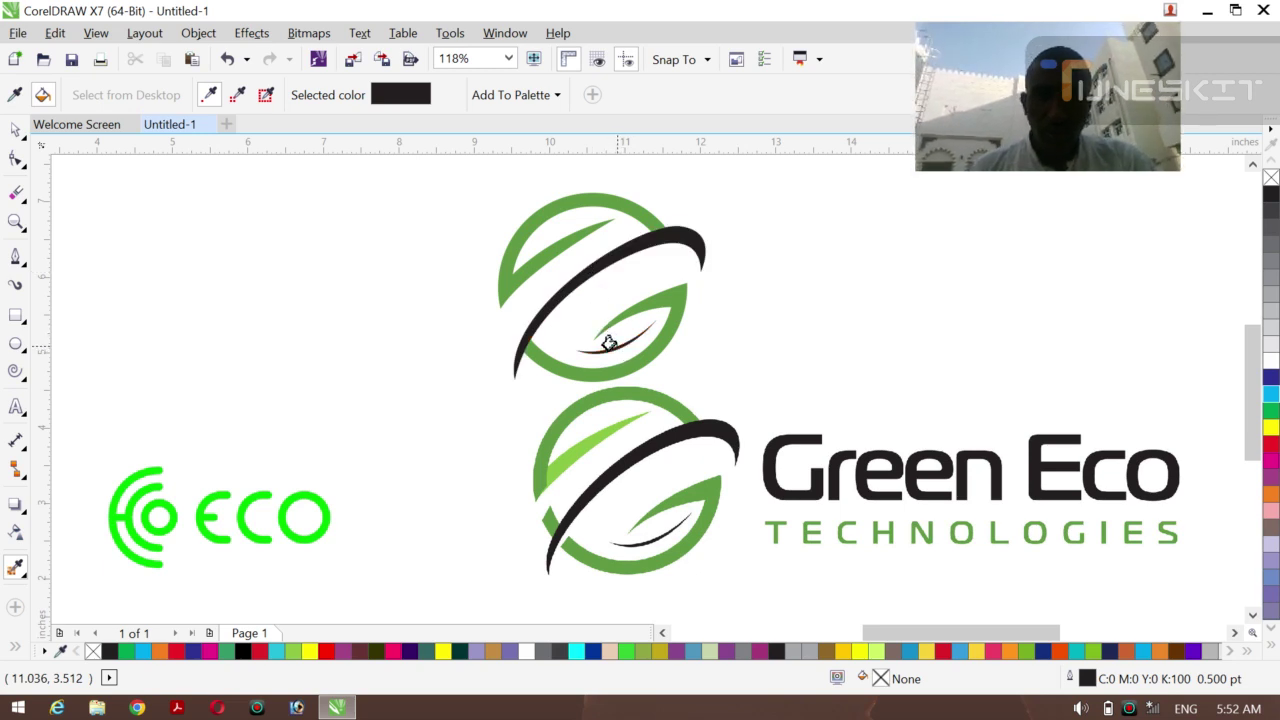
{"action": "left_click", "coordinate": [35, 145]}
{"action": "left_click", "coordinate": [65, 129]}
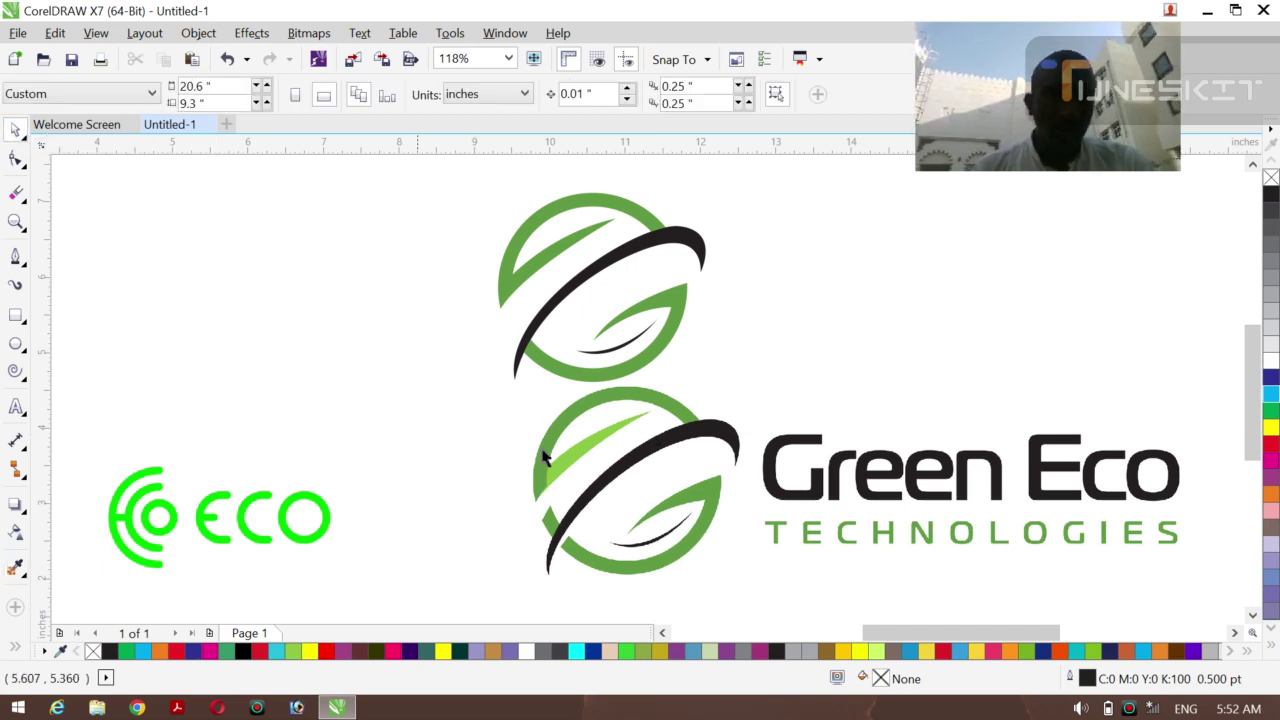
Move the reference logo bitmap down and left of the emblem and outline-trace it as a High Quality Image with the background removed.
{"action": "left_click_drag", "start_coordinate": [958, 542], "coordinate": [716, 526]}
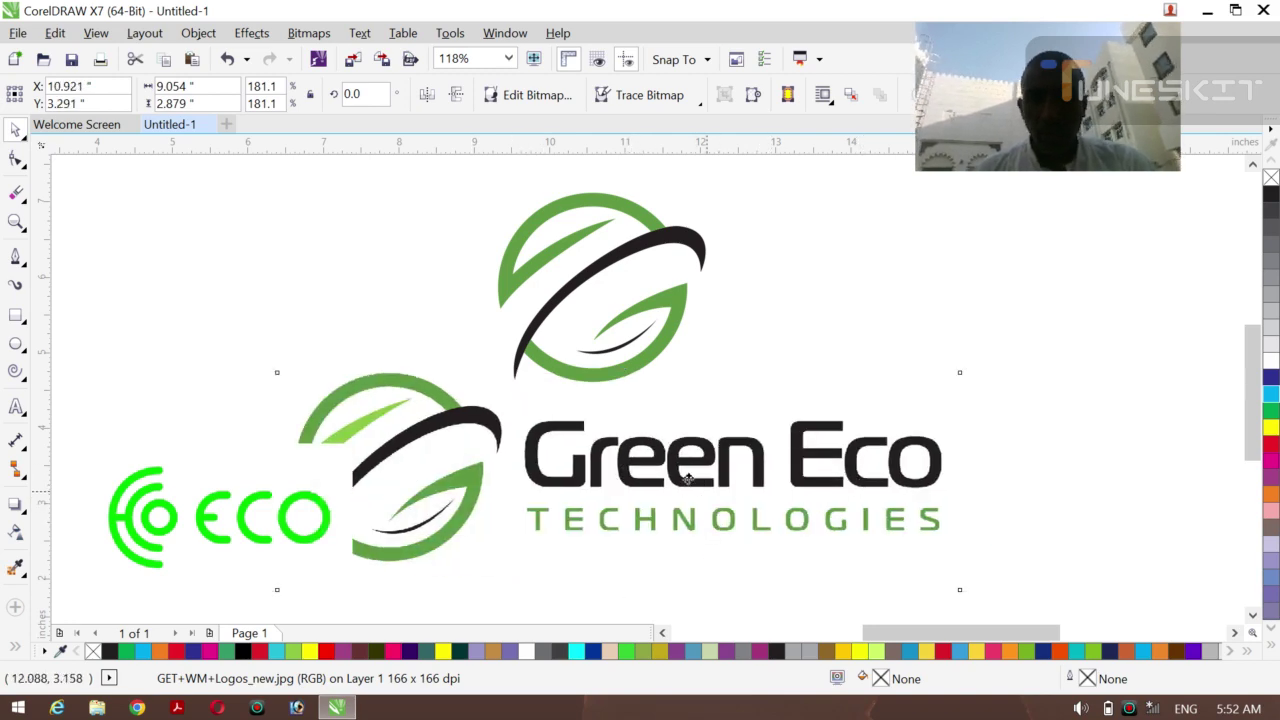
{"action": "left_click_drag", "start_coordinate": [706, 492], "coordinate": [660, 467]}
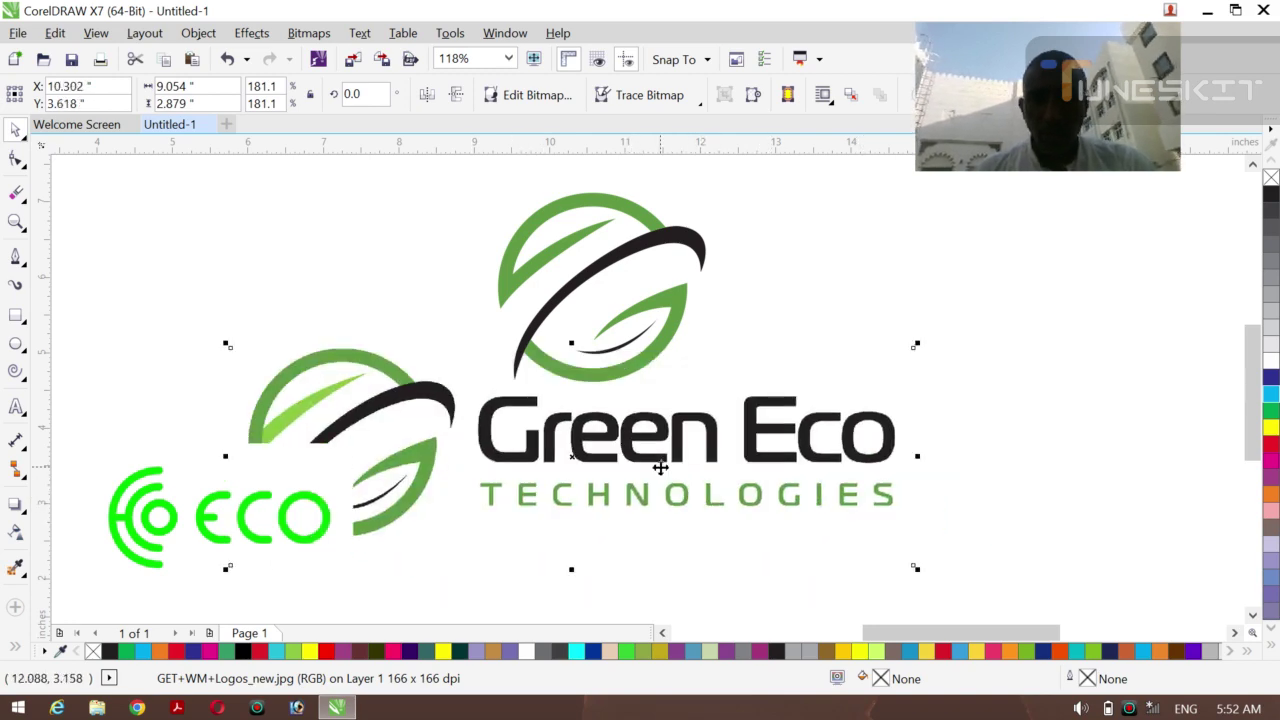
{"action": "left_click", "coordinate": [702, 106]}
{"action": "mouse_move", "coordinate": [684, 165]}
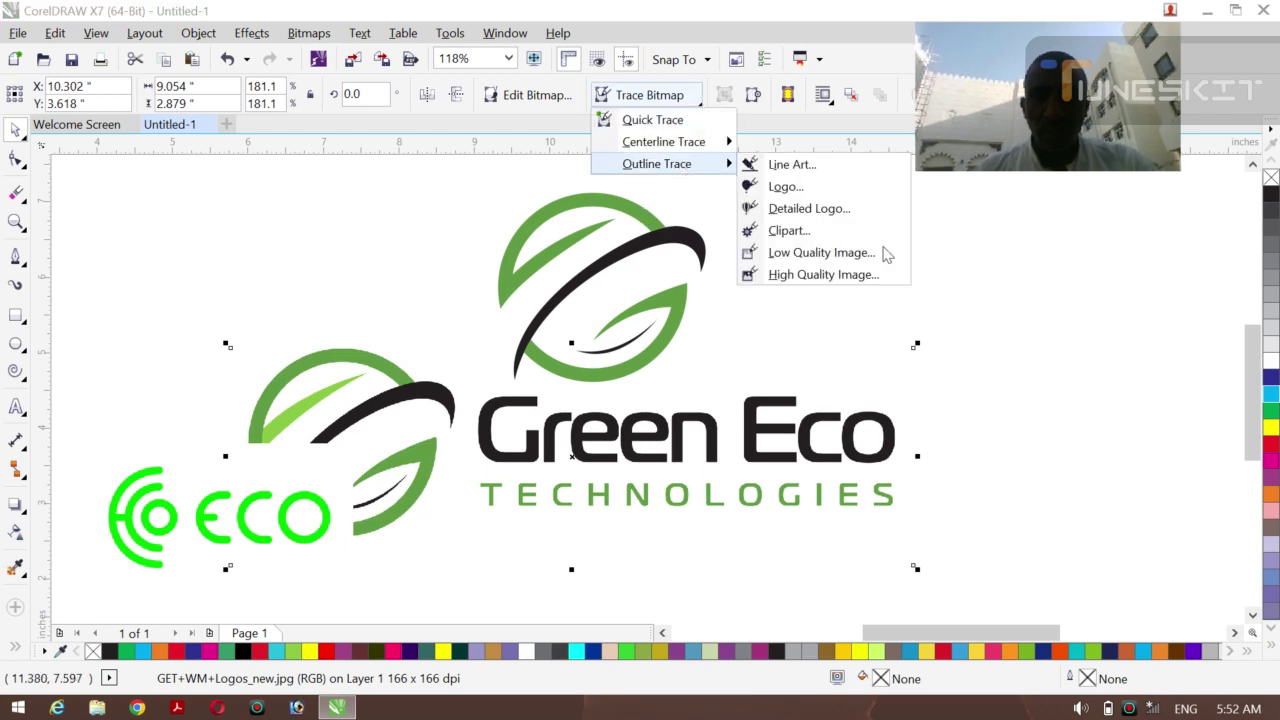
{"action": "left_click", "coordinate": [832, 276]}
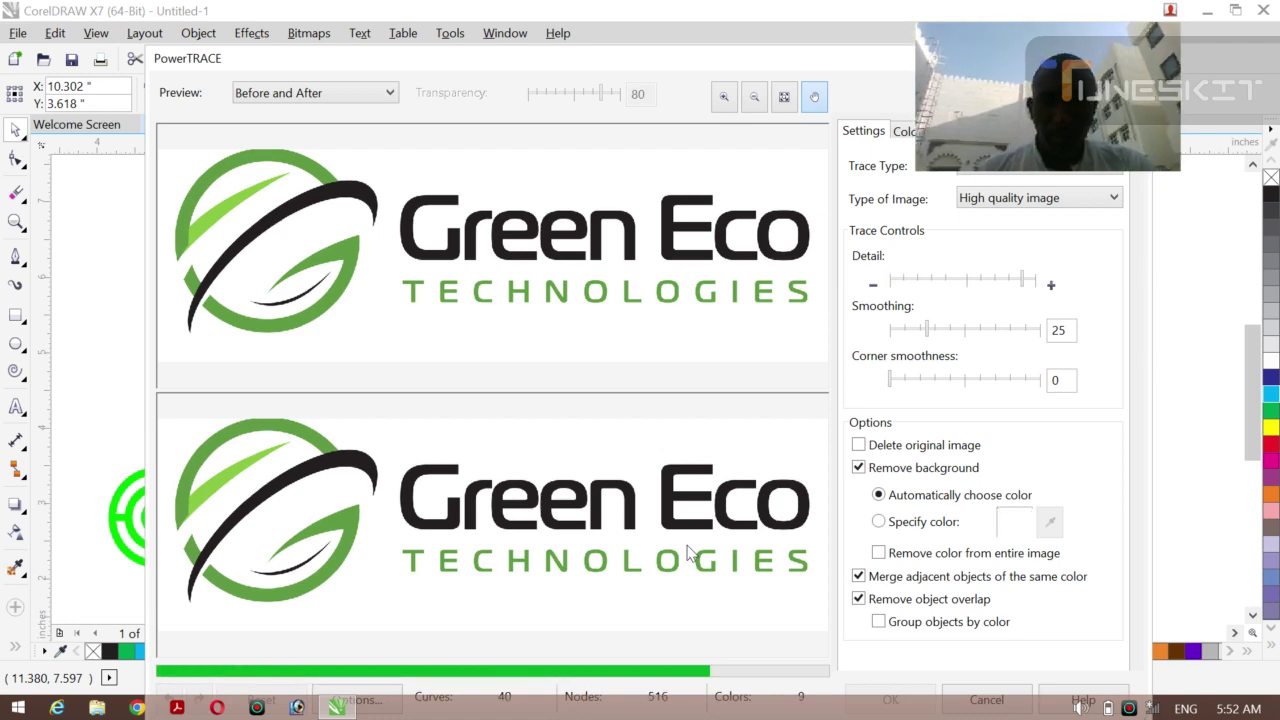
{"action": "left_click", "coordinate": [895, 697]}
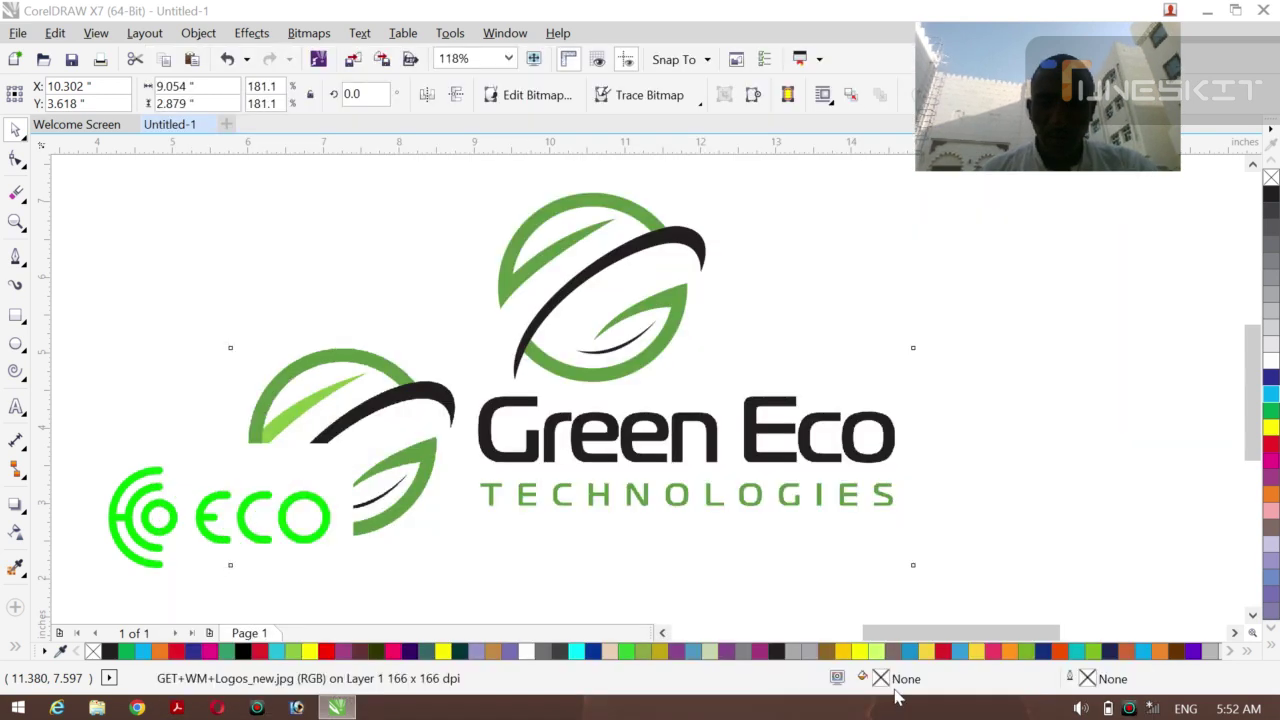
Move the traced vector logo off the Green Eco Technologies bitmap and delete the bitmap.
{"action": "left_click_drag", "start_coordinate": [627, 442], "coordinate": [821, 372]}
{"action": "left_click", "coordinate": [714, 463]}
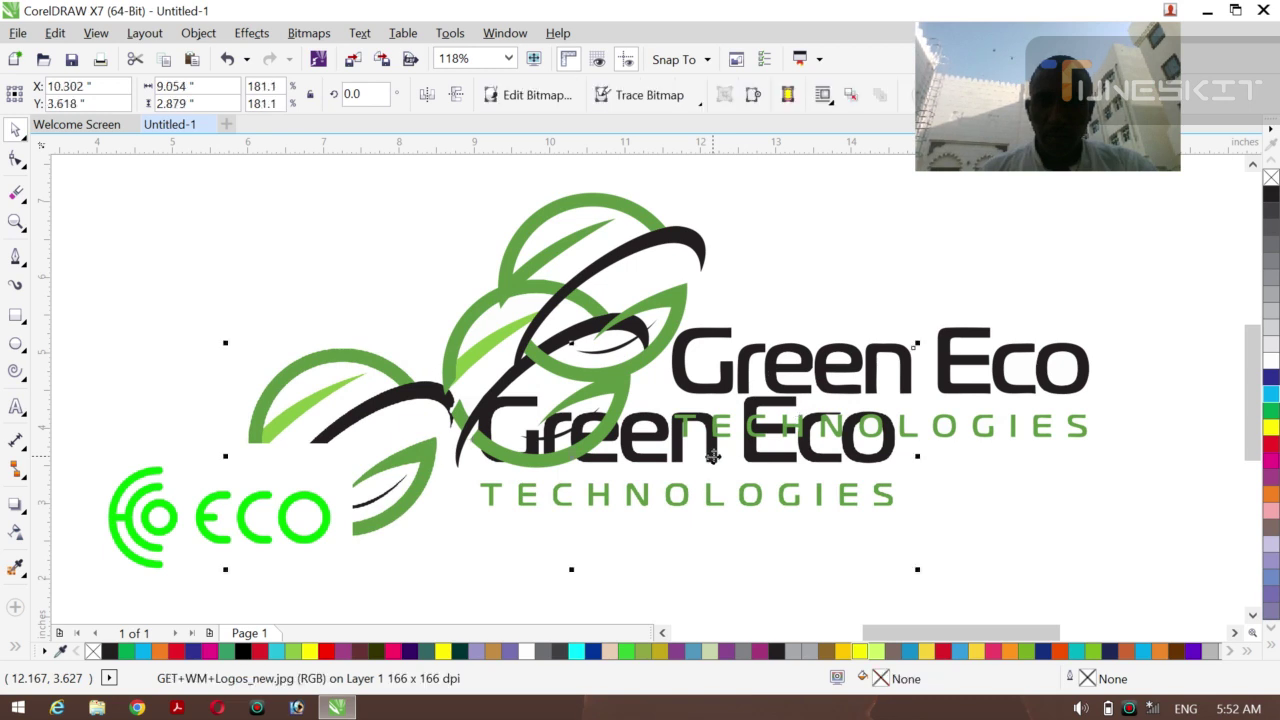
{"action": "right_click", "coordinate": [715, 464]}
{"action": "key", "text": "Escape"}
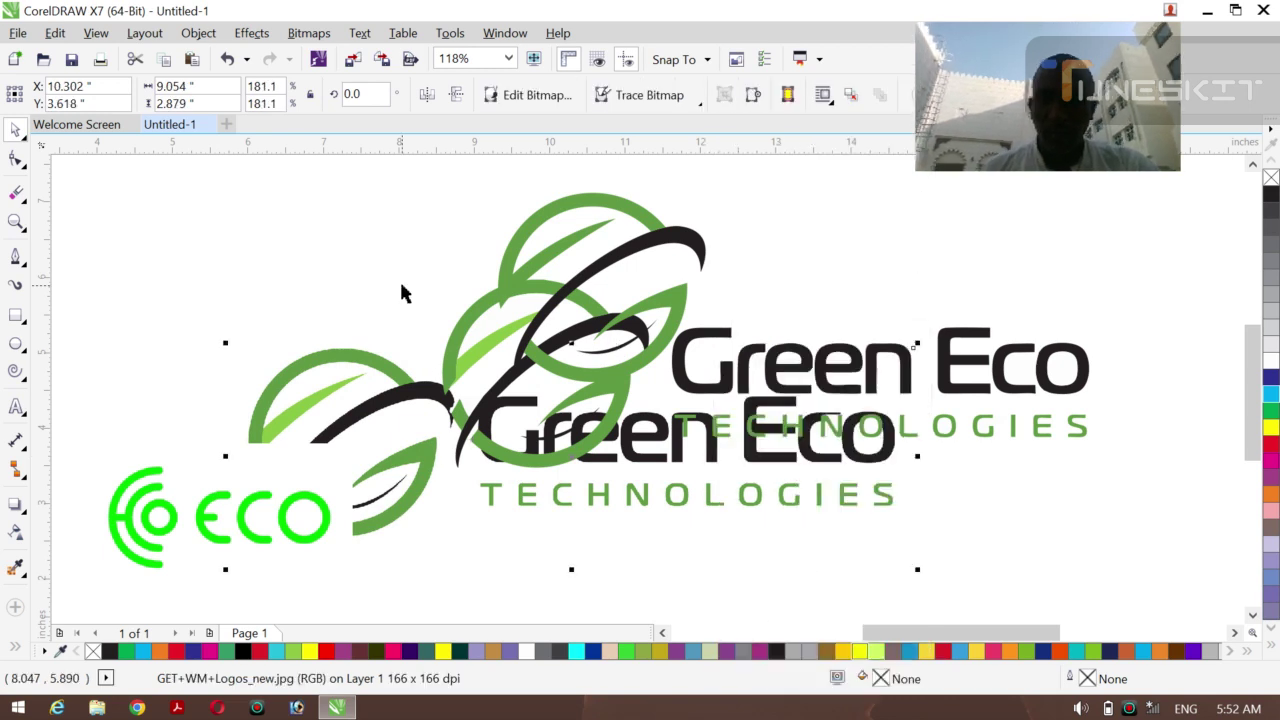
{"action": "key", "text": "Delete"}
{"action": "left_click", "coordinate": [762, 388]}
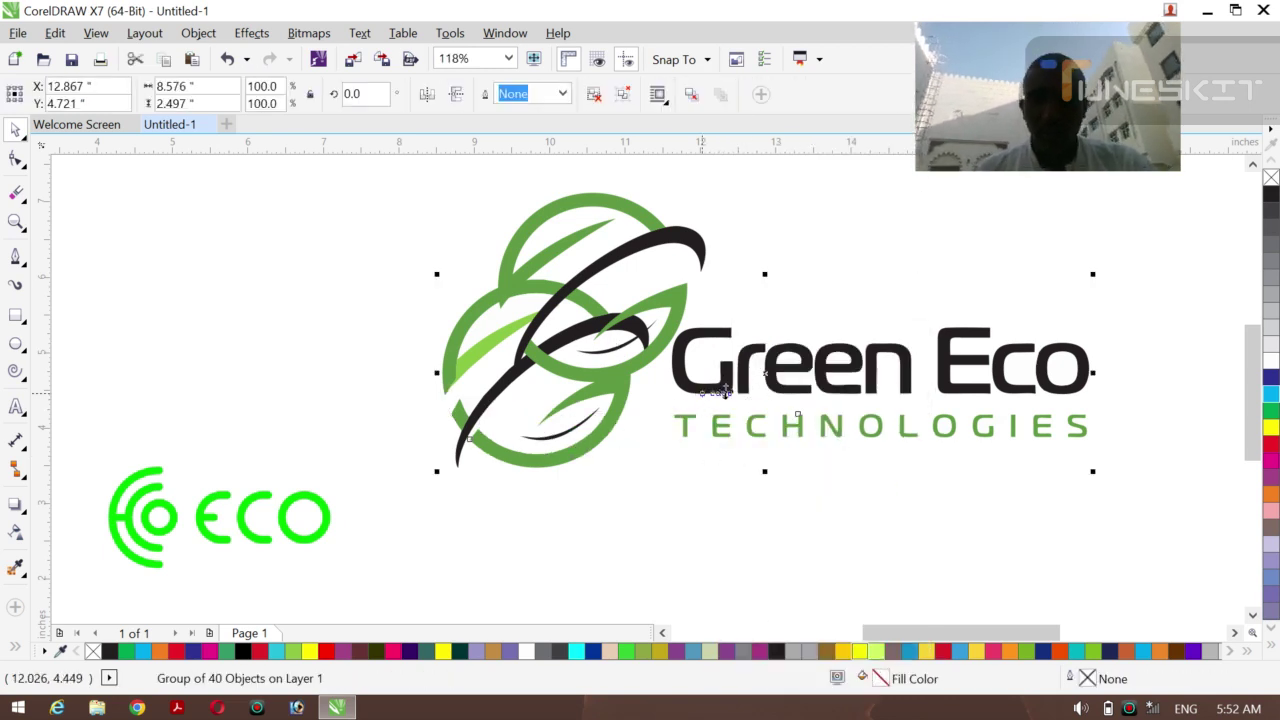
Move the traced logo group clear below the hand-drawn emblem and ungroup all its objects.
{"action": "left_click_drag", "start_coordinate": [775, 385], "coordinate": [742, 497]}
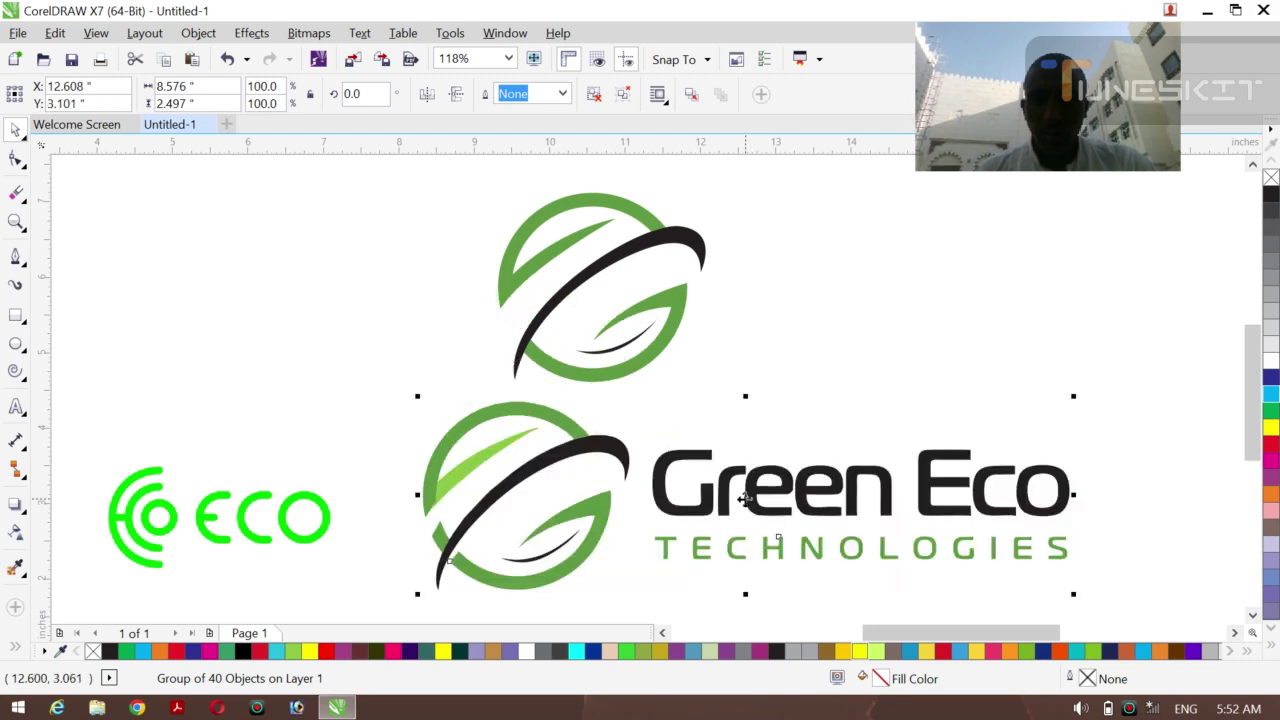
{"action": "right_click", "coordinate": [742, 497]}
{"action": "left_click", "coordinate": [844, 268]}
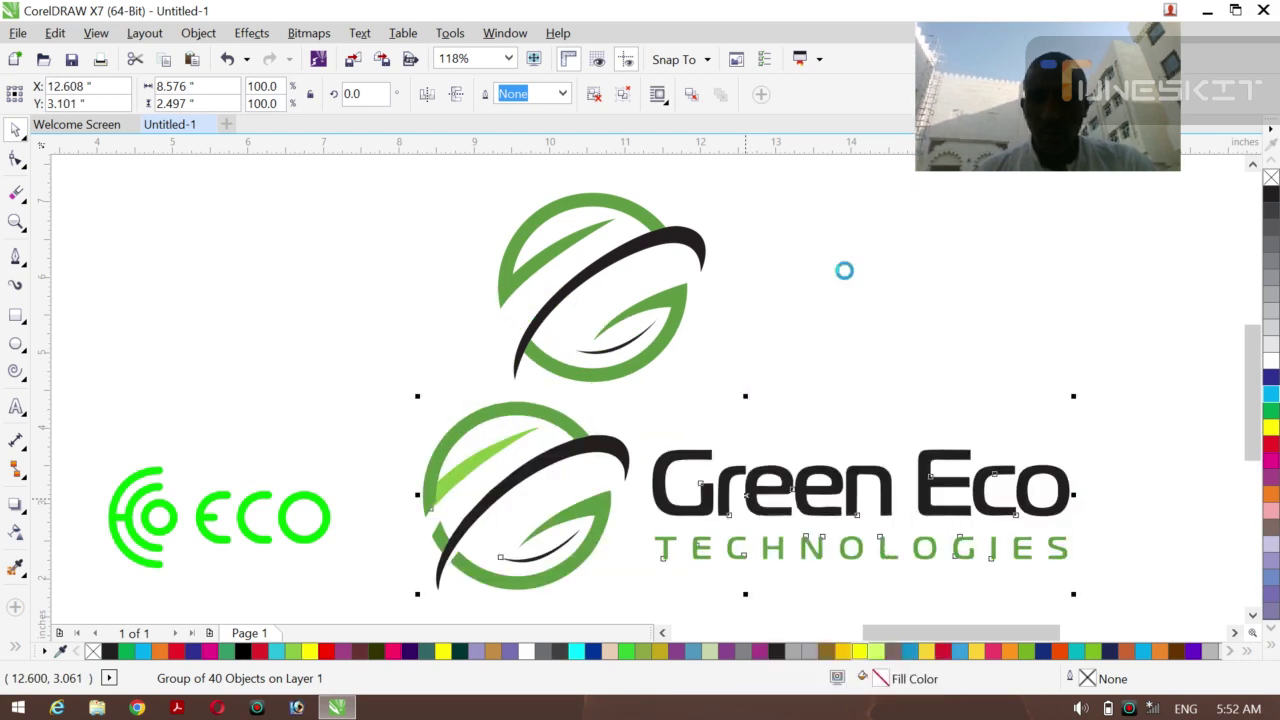
Select all emblem pieces of the auto-traced logo and delete them, keeping its lettering.
{"action": "left_click", "coordinate": [339, 335]}
{"action": "left_click_drag", "start_coordinate": [302, 362], "coordinate": [632, 604]}
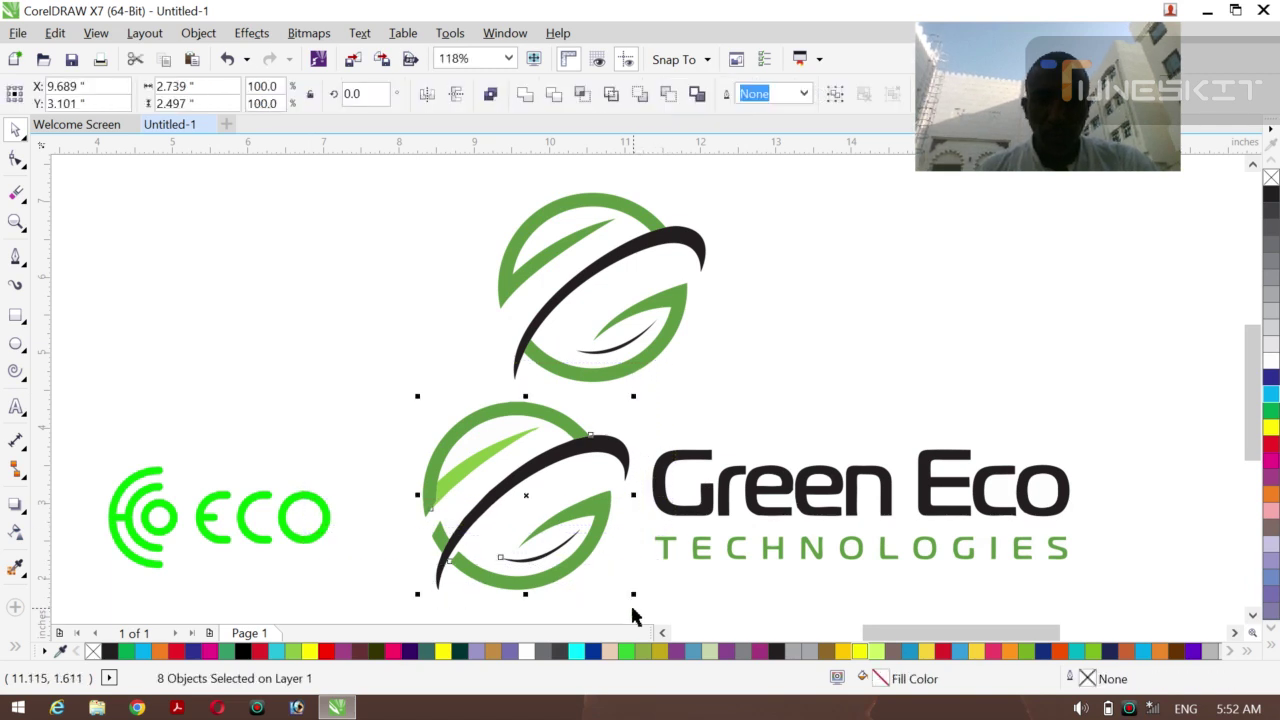
{"action": "key", "text": "Delete"}
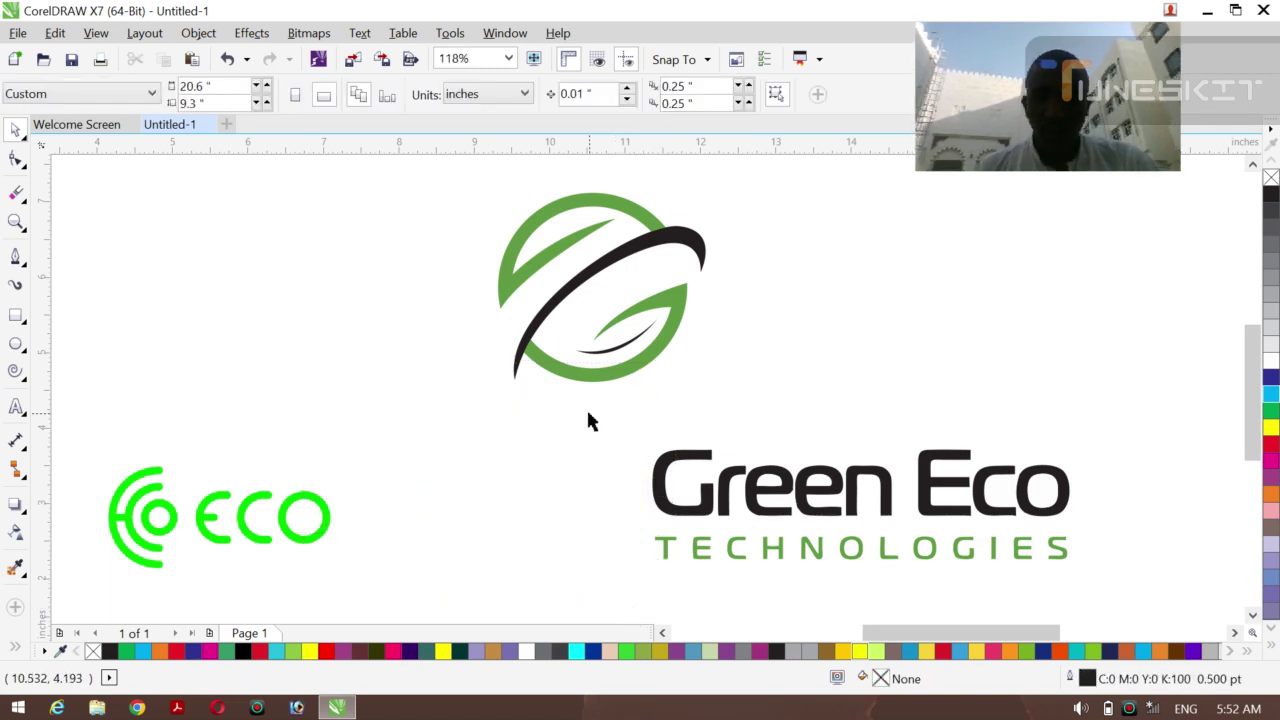
Select the traced "Green Eco TECHNOLOGIES" lettering and place it centred directly beneath the hand-drawn emblem.
{"action": "left_click_drag", "start_coordinate": [588, 420], "coordinate": [1104, 585]}
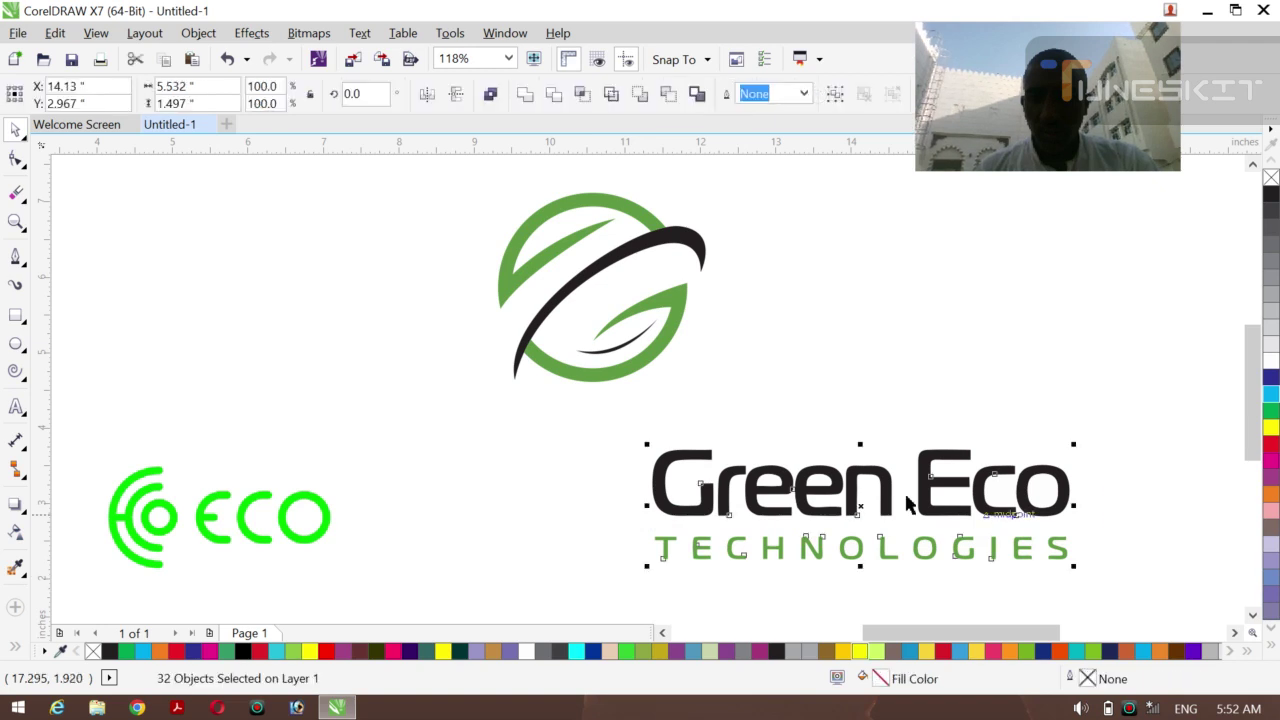
{"action": "left_click_drag", "start_coordinate": [858, 504], "coordinate": [903, 520]}
{"action": "left_click_drag", "start_coordinate": [587, 409], "coordinate": [1093, 591]}
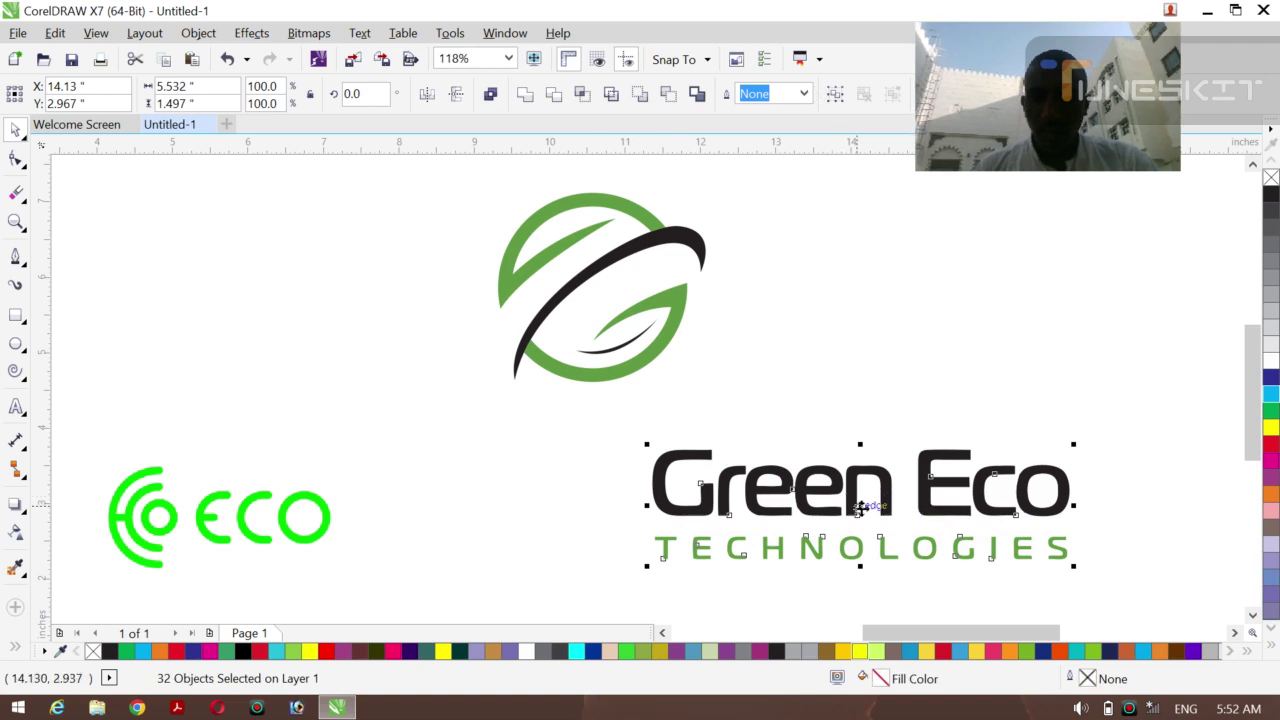
{"action": "left_click_drag", "start_coordinate": [853, 503], "coordinate": [598, 436]}
{"action": "left_click", "coordinate": [1024, 416]}
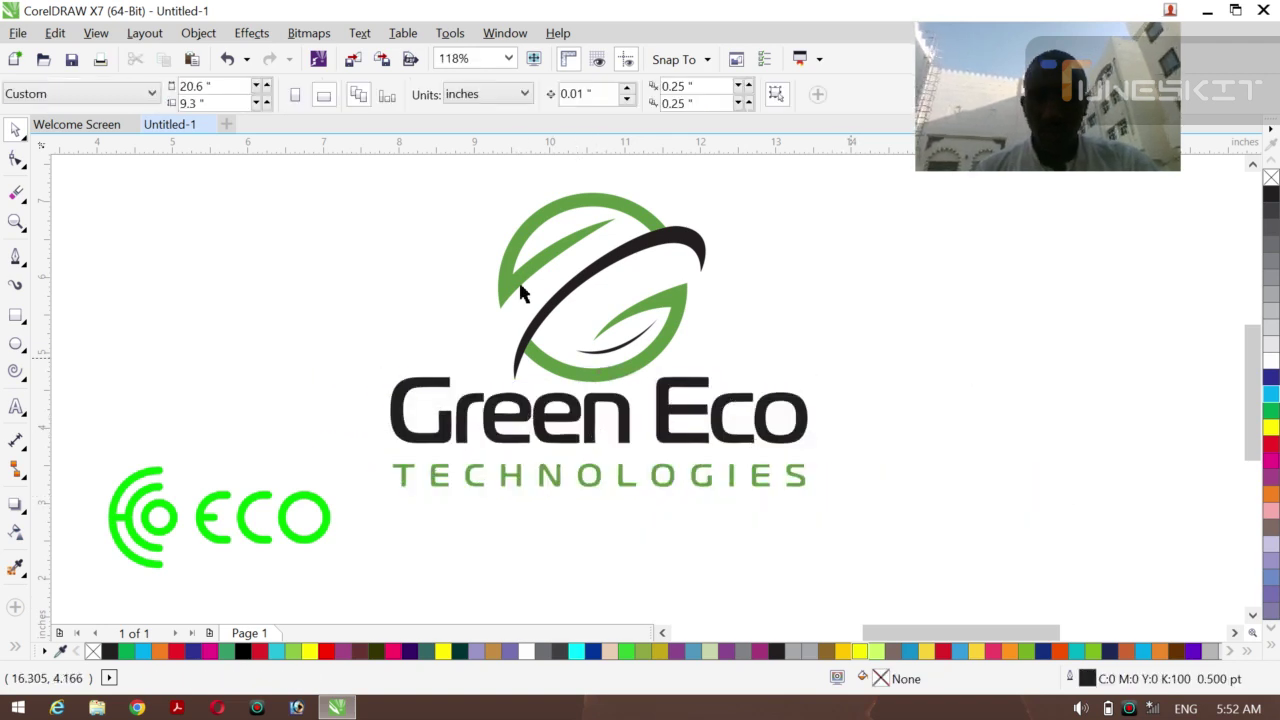
Group the emblem with its lettering and move the finished logo to the empty area on the right of the page.
{"action": "left_click_drag", "start_coordinate": [304, 168], "coordinate": [847, 527]}
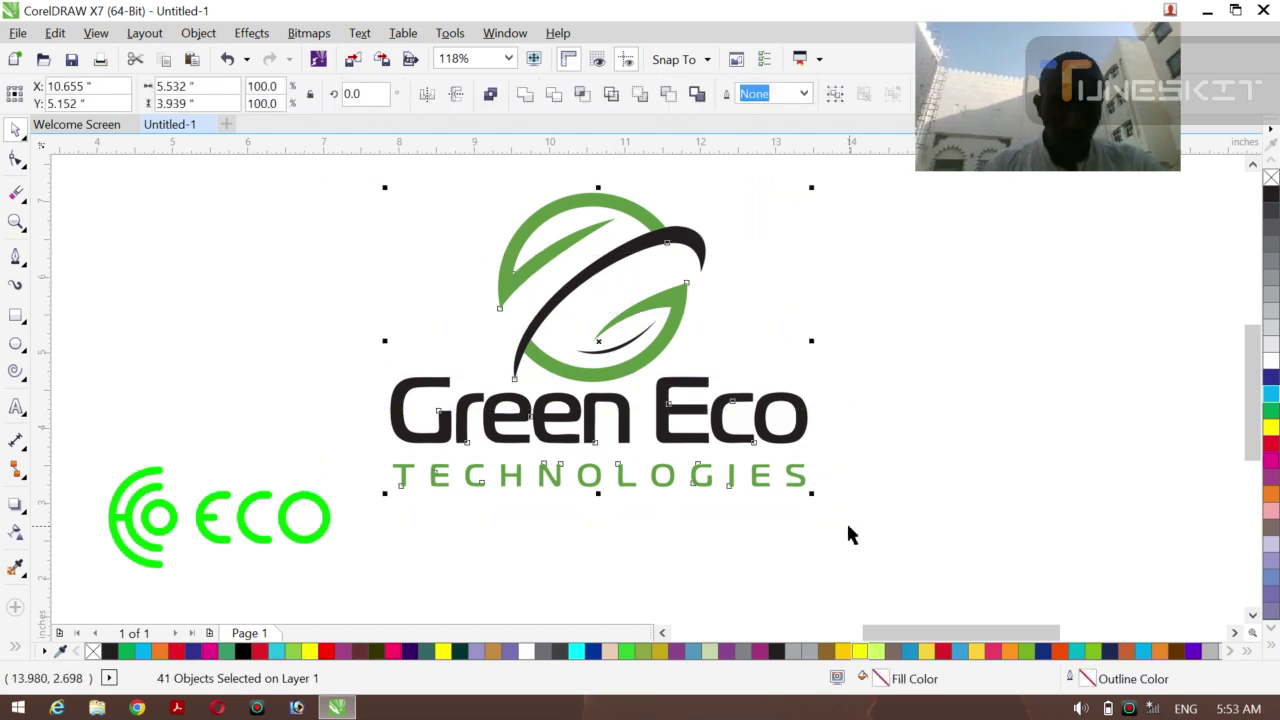
{"action": "key", "text": "ctrl+g"}
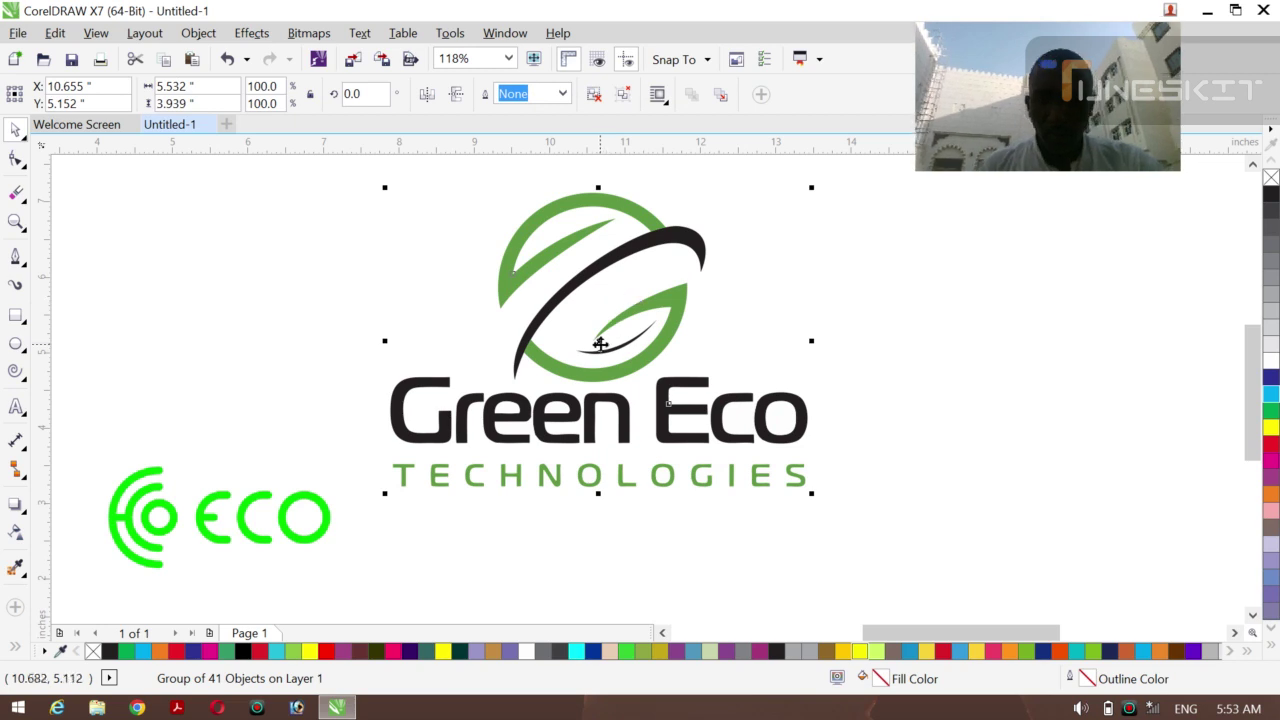
{"action": "left_click_drag", "start_coordinate": [600, 343], "coordinate": [931, 372]}
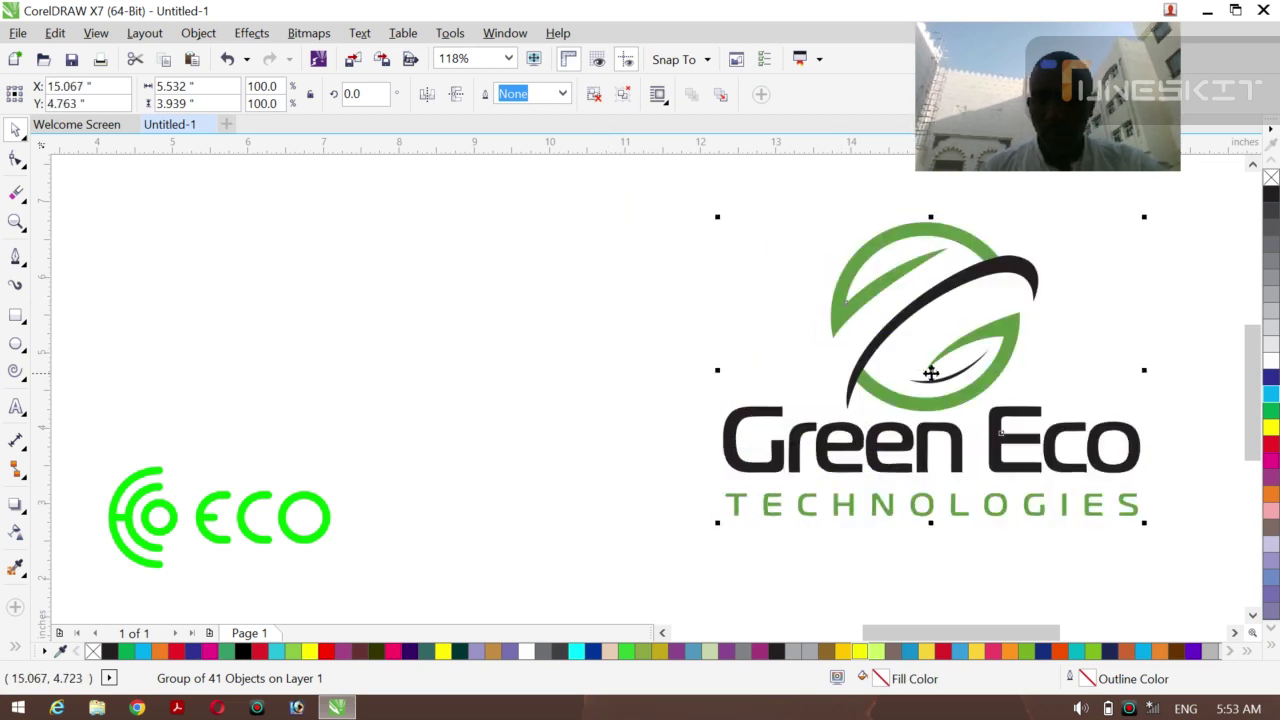
{"action": "left_click", "coordinate": [632, 391]}
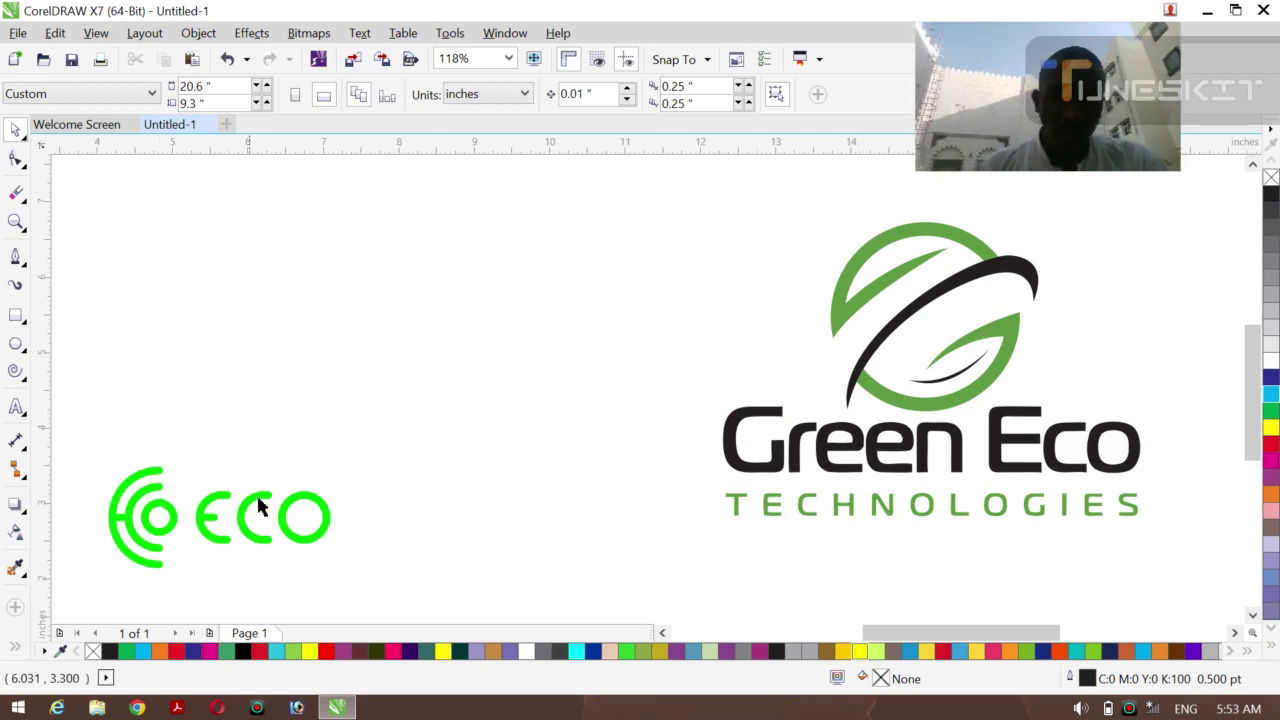
Move the green ECO logo bitmap up into the empty upper-left area of the page.
{"action": "left_click", "coordinate": [285, 515]}
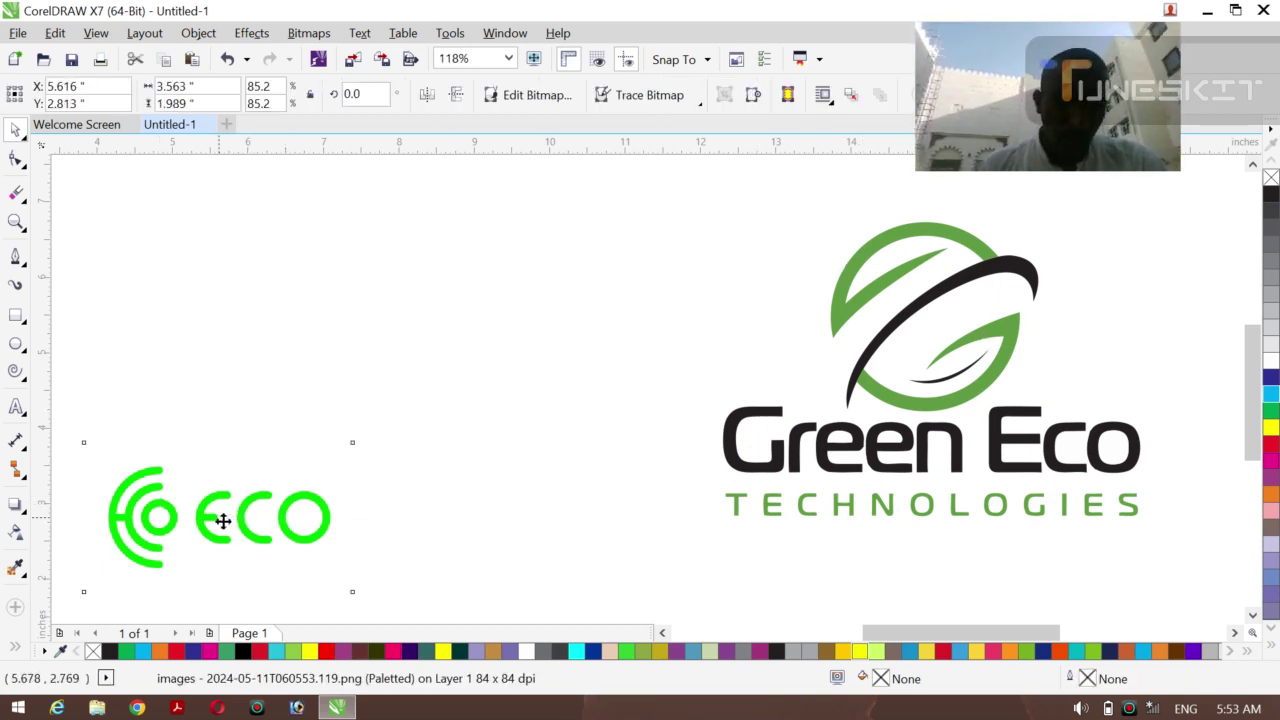
{"action": "left_click_drag", "start_coordinate": [223, 520], "coordinate": [314, 285]}
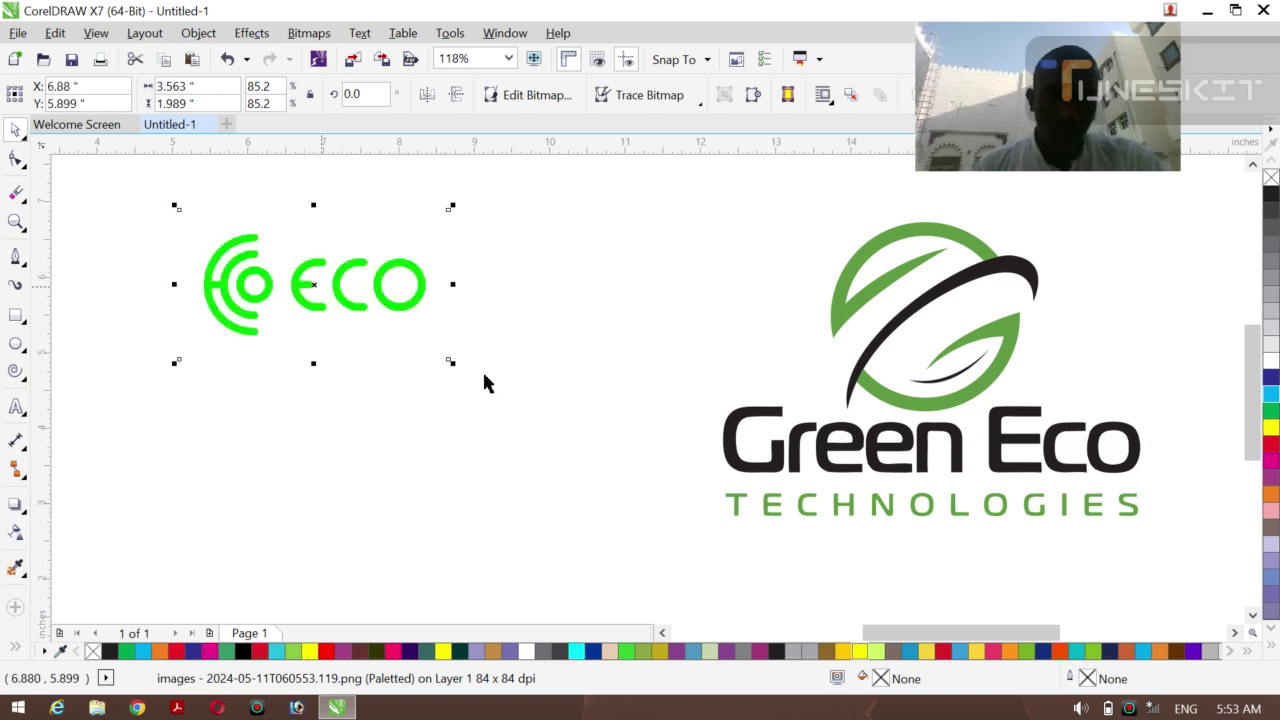
{"action": "left_click", "coordinate": [555, 415]}
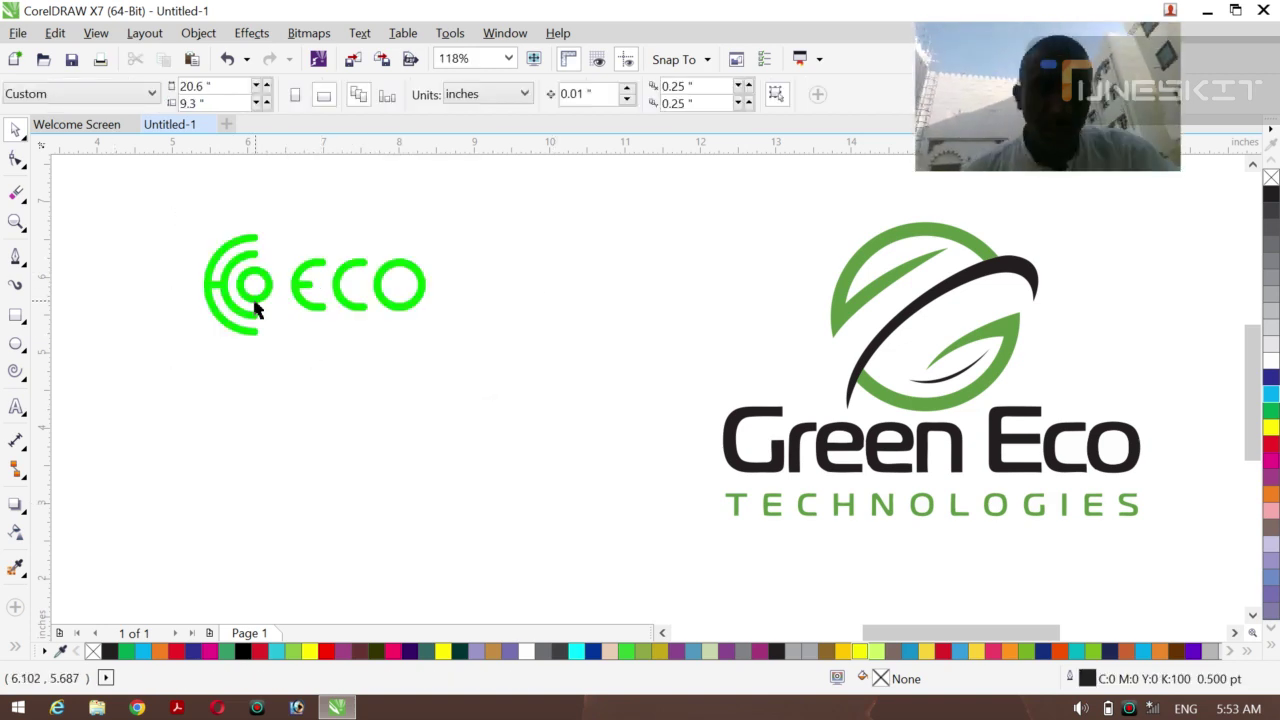
Draw a Pen curve about 0.59 by 0.53 inches along the inner edge of the ECO symbol's outermost arc, upper half.
{"action": "key", "text": "z"}
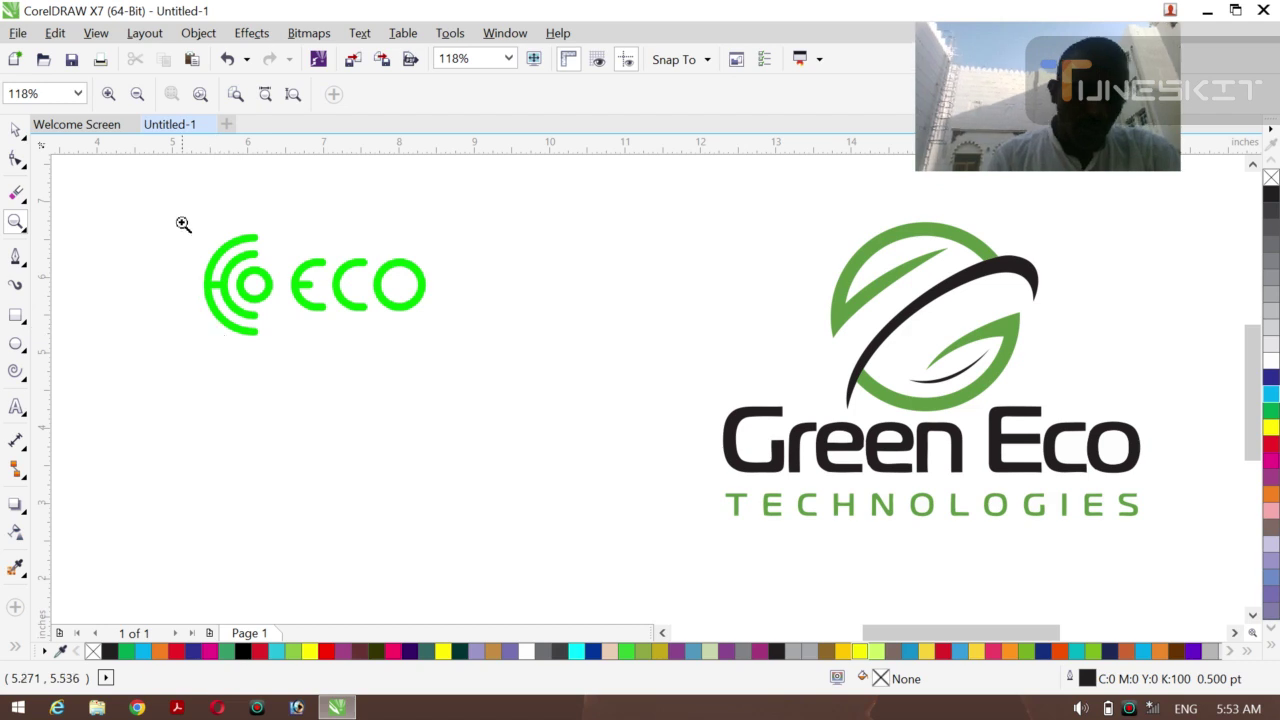
{"action": "left_click_drag", "start_coordinate": [172, 215], "coordinate": [471, 349]}
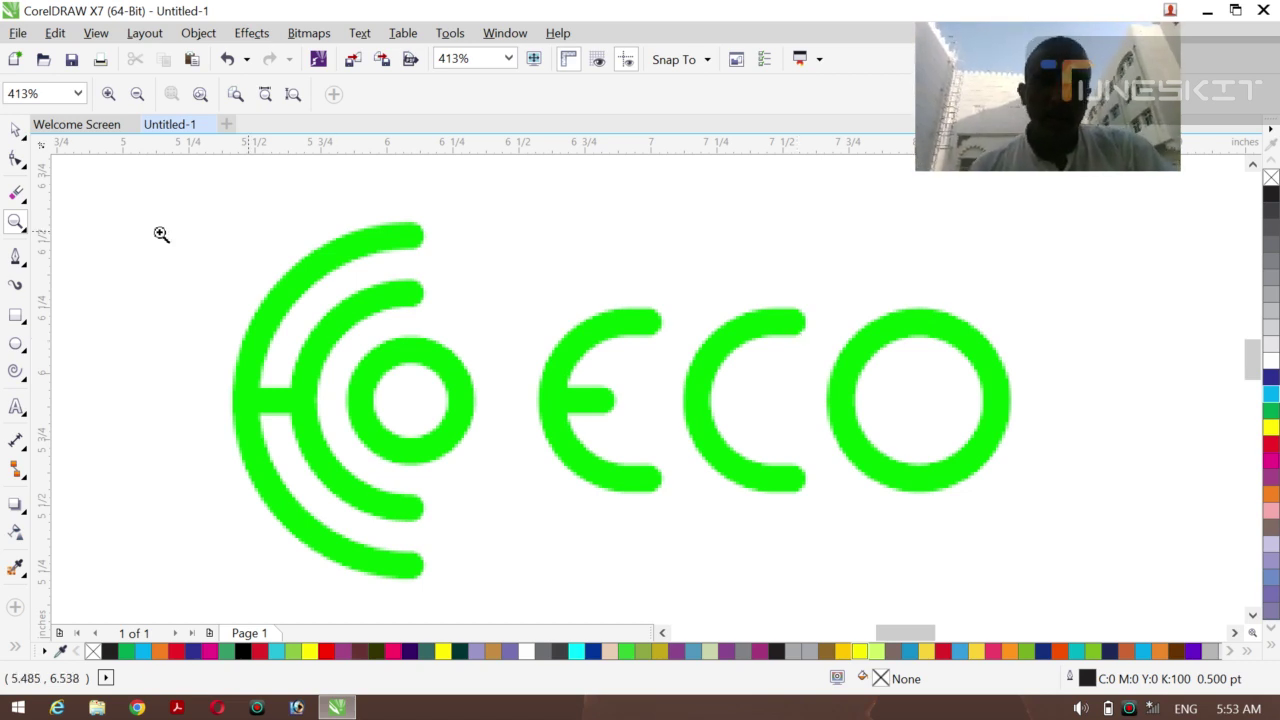
{"action": "left_click", "coordinate": [22, 136]}
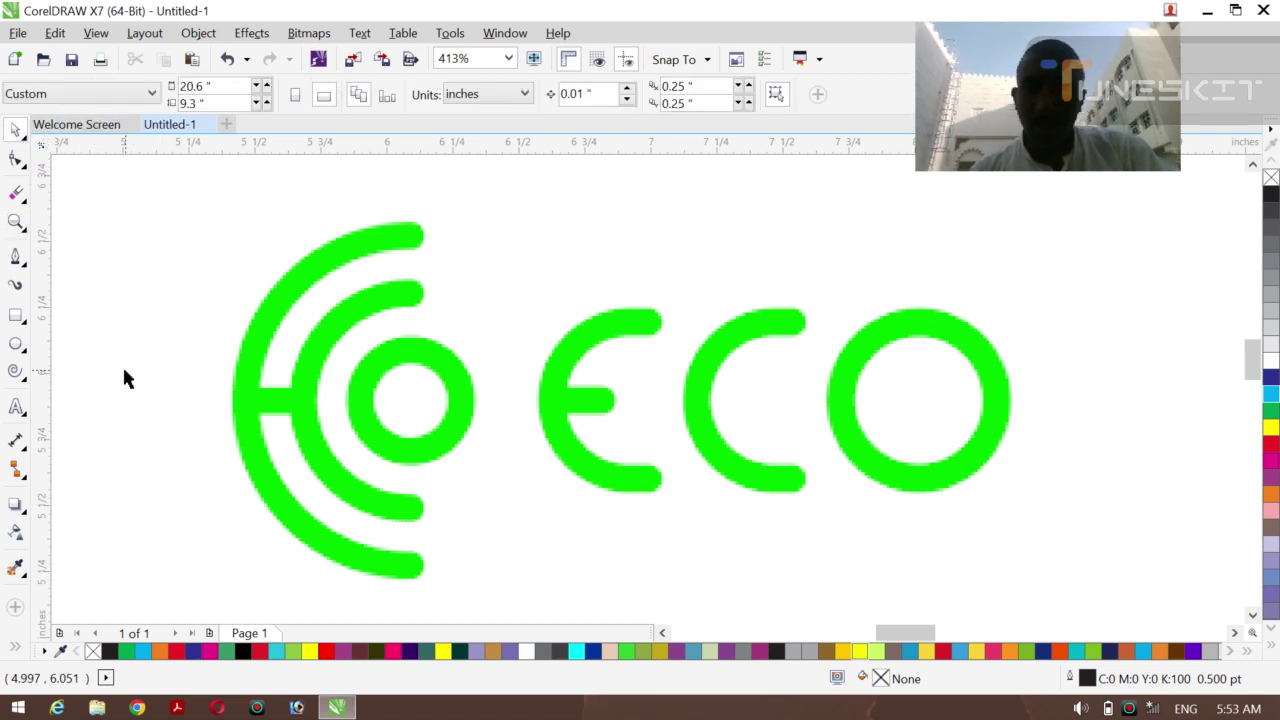
{"action": "left_click", "coordinate": [15, 257]}
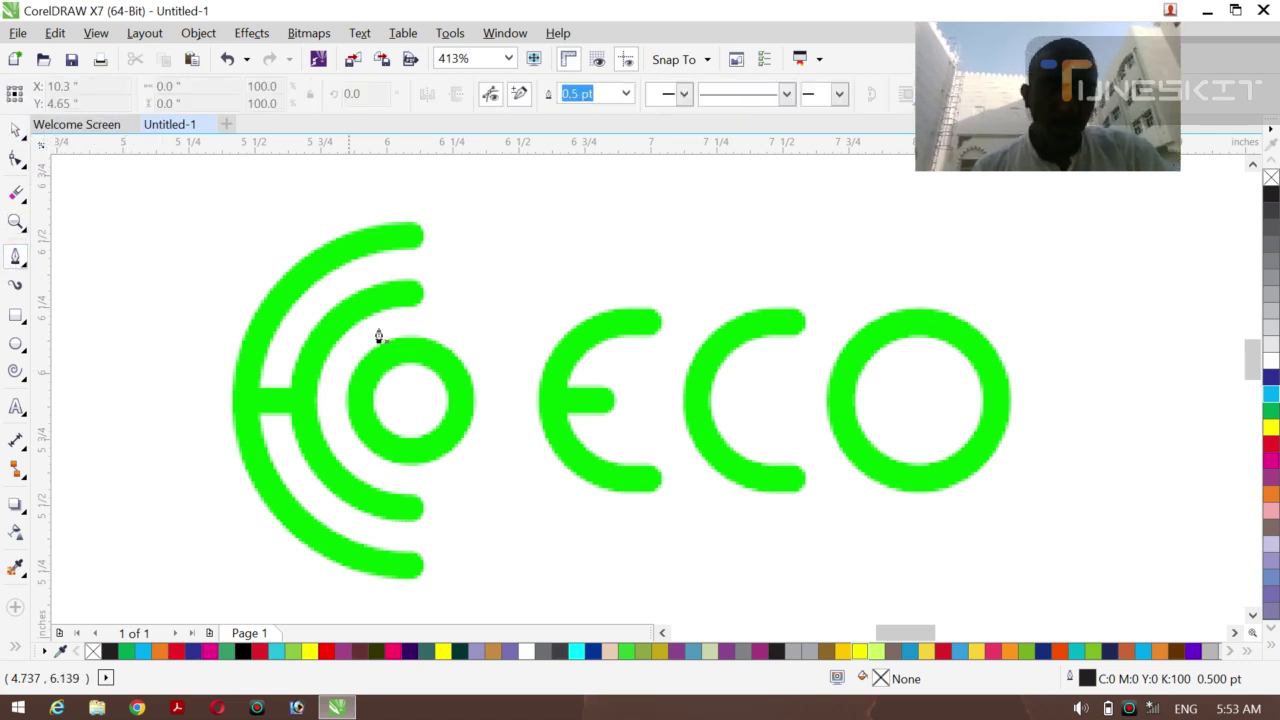
{"action": "left_click", "coordinate": [417, 247]}
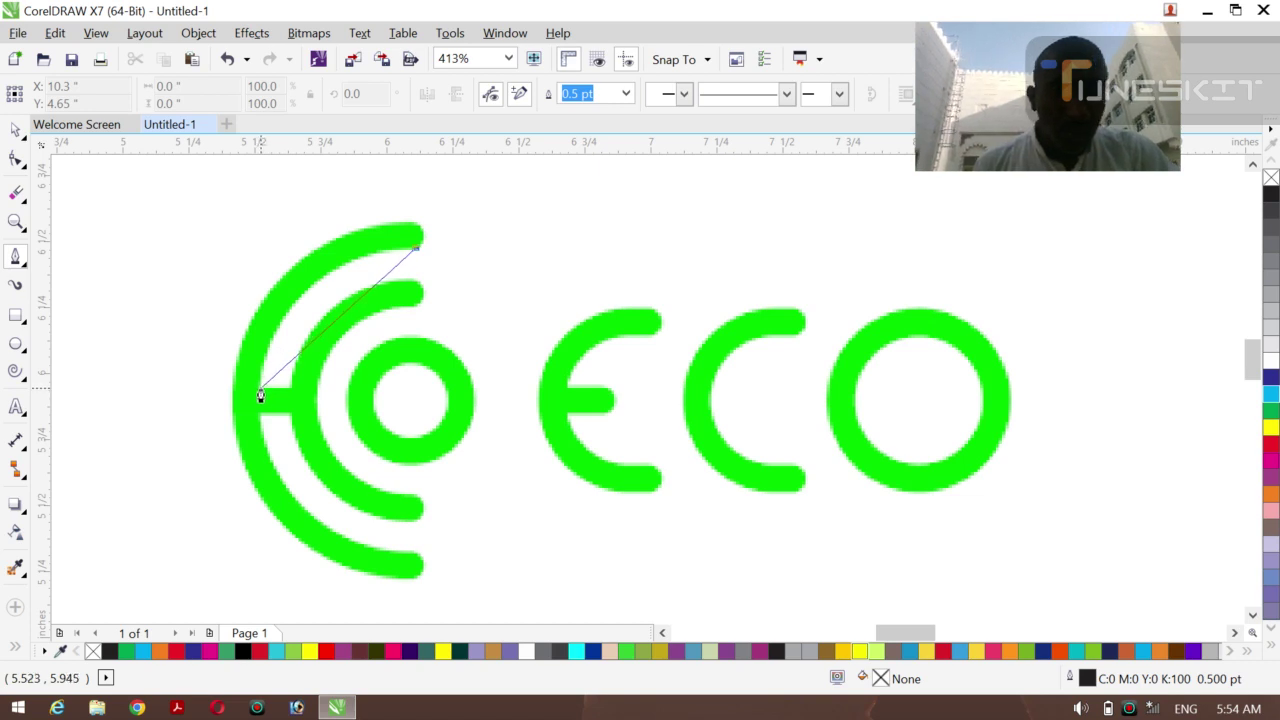
{"action": "mouse_move", "coordinate": [261, 394]}
{"action": "left_mouse_down"}
{"action": "mouse_move", "coordinate": [323, 486]}
{"action": "mouse_move", "coordinate": [253, 535]}
{"action": "left_mouse_up"}
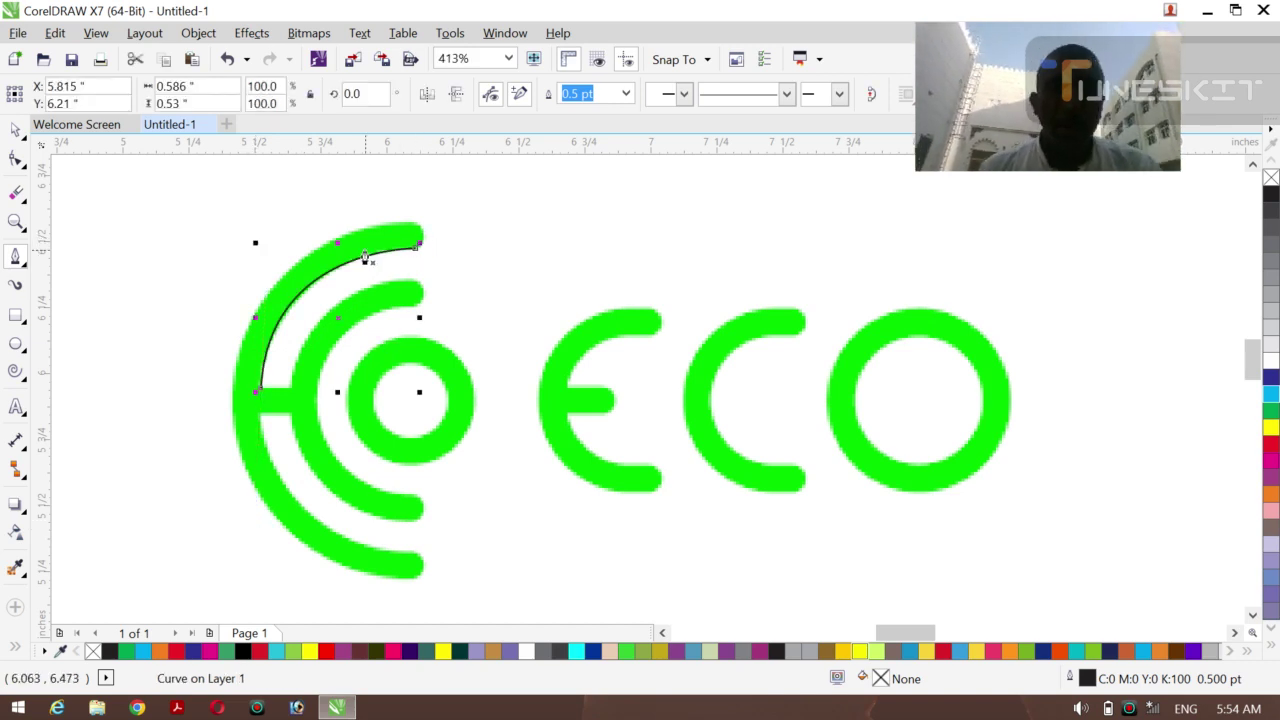
Make a vertically mirrored copy of the curve below it to cover the lower half of the outermost arc.
{"action": "left_click_drag", "start_coordinate": [338, 243], "coordinate": [332, 462]}
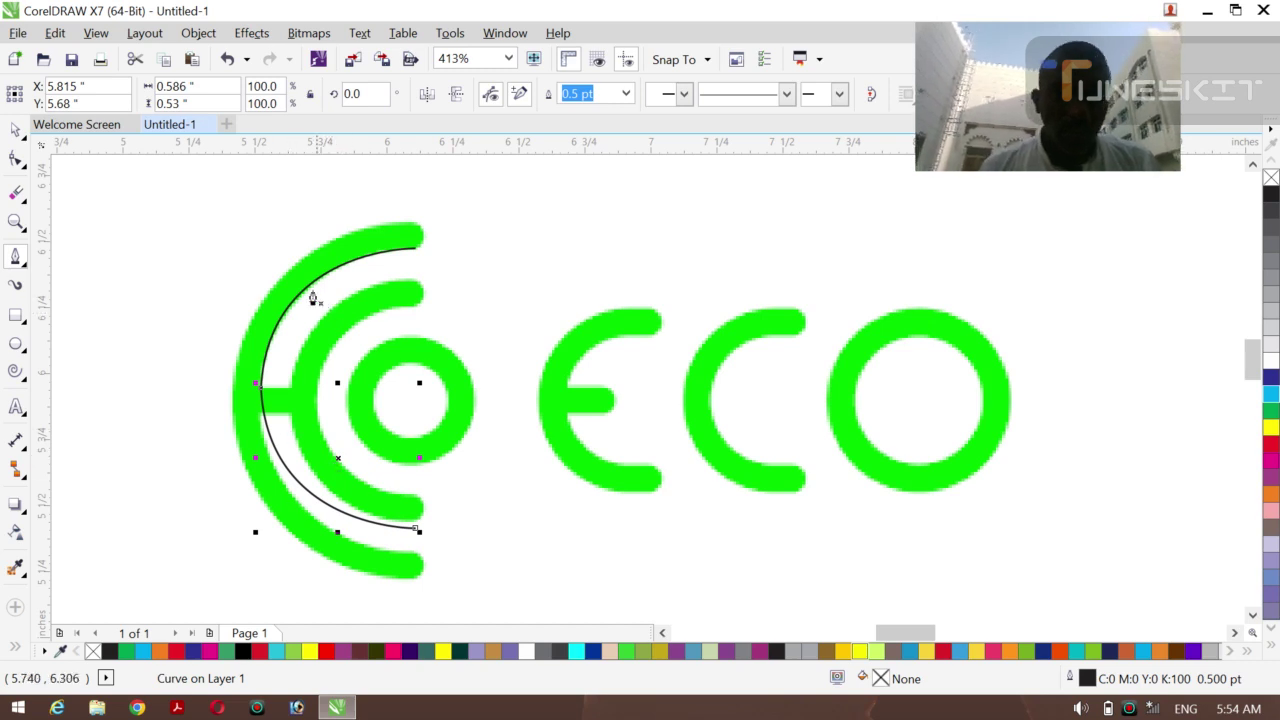
{"action": "left_click", "coordinate": [15, 130]}
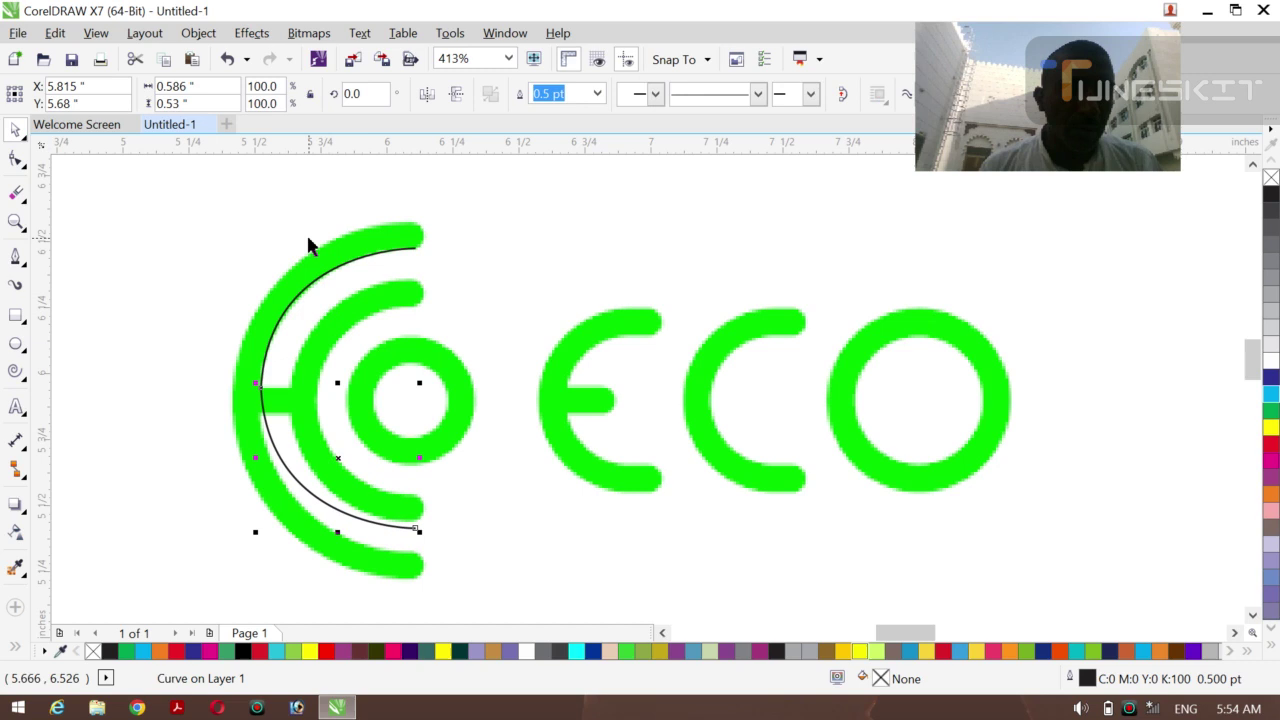
{"action": "left_click", "coordinate": [175, 330]}
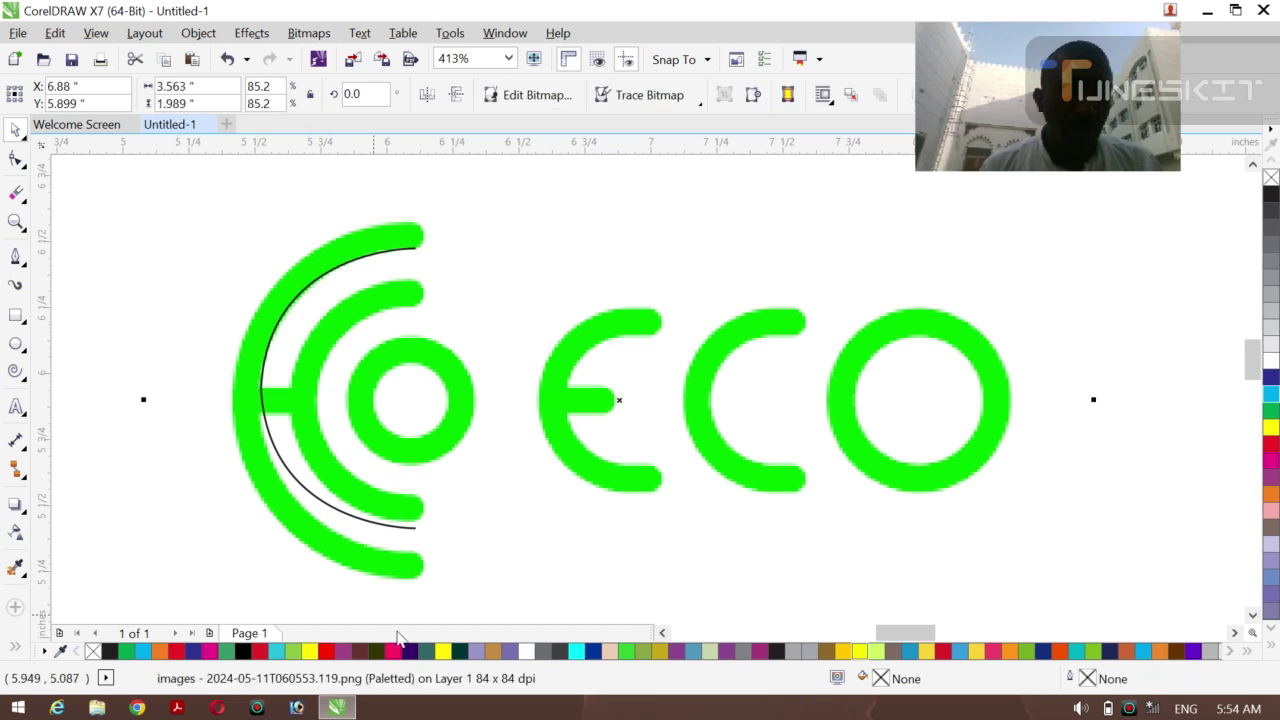
Combine the two inner-edge curves of the outermost arc and nudge them down 0.04 inches.
{"action": "left_click", "coordinate": [338, 520]}
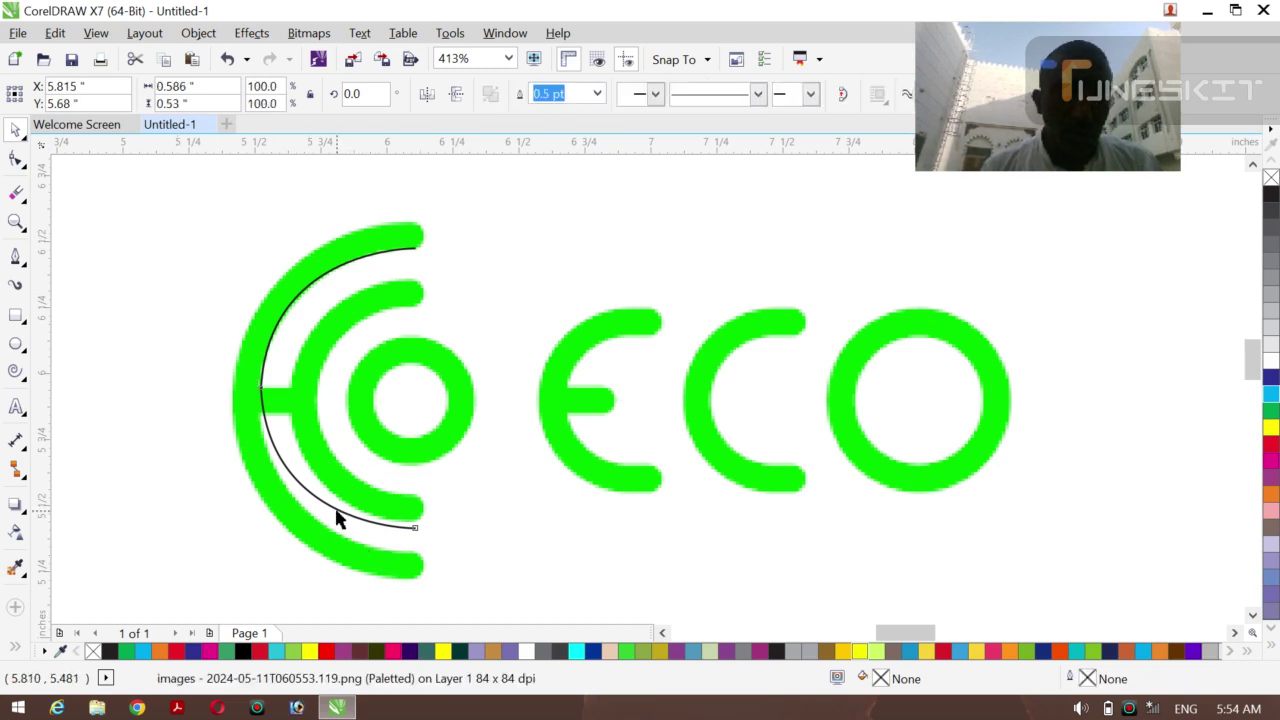
{"action": "left_click", "coordinate": [278, 310], "text": "shift"}
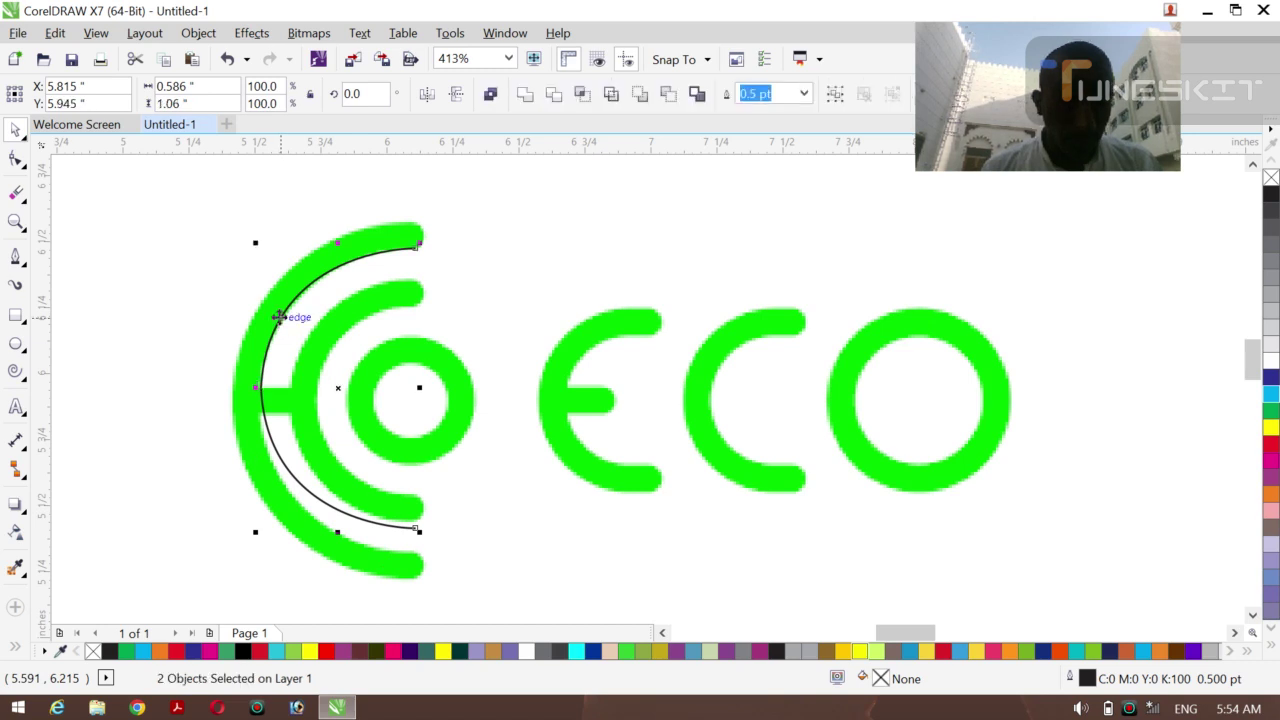
{"action": "key", "text": "ctrl+l"}
{"action": "key", "text": "Down"}
{"action": "key", "text": "Down"}
{"action": "key", "text": "Down"}
{"action": "key", "text": "Down"}
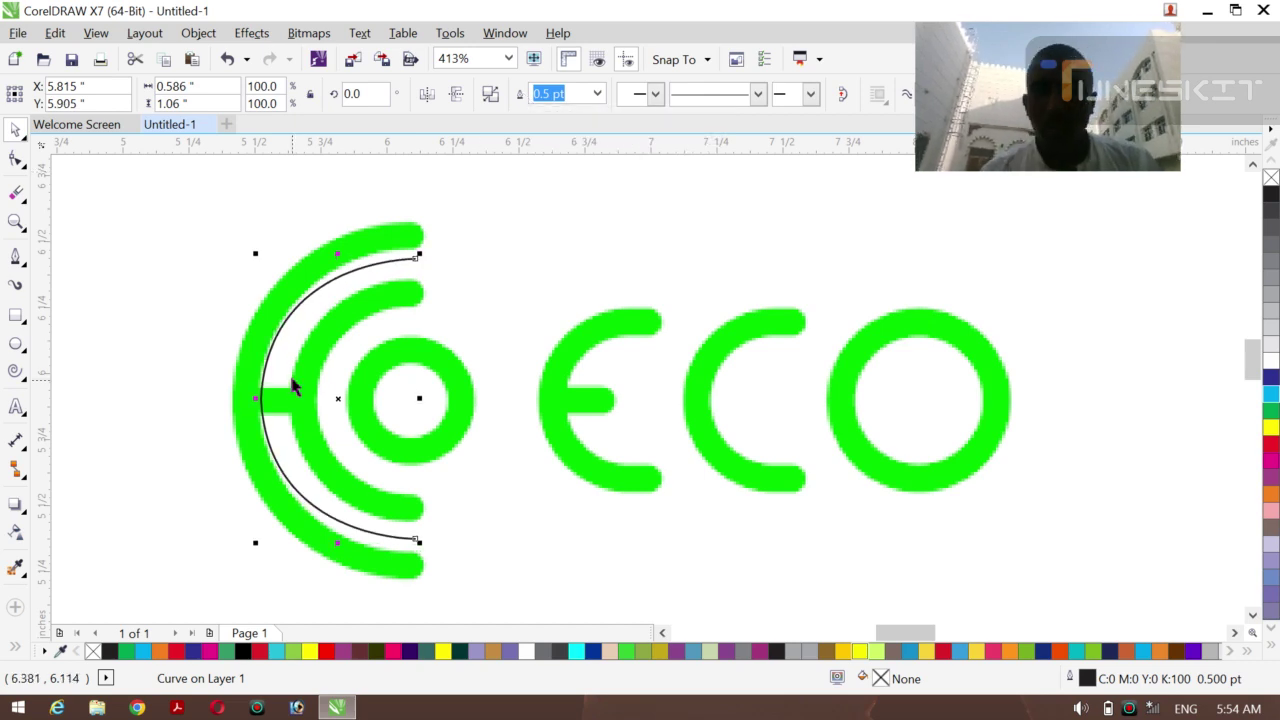
{"action": "left_click", "coordinate": [15, 257]}
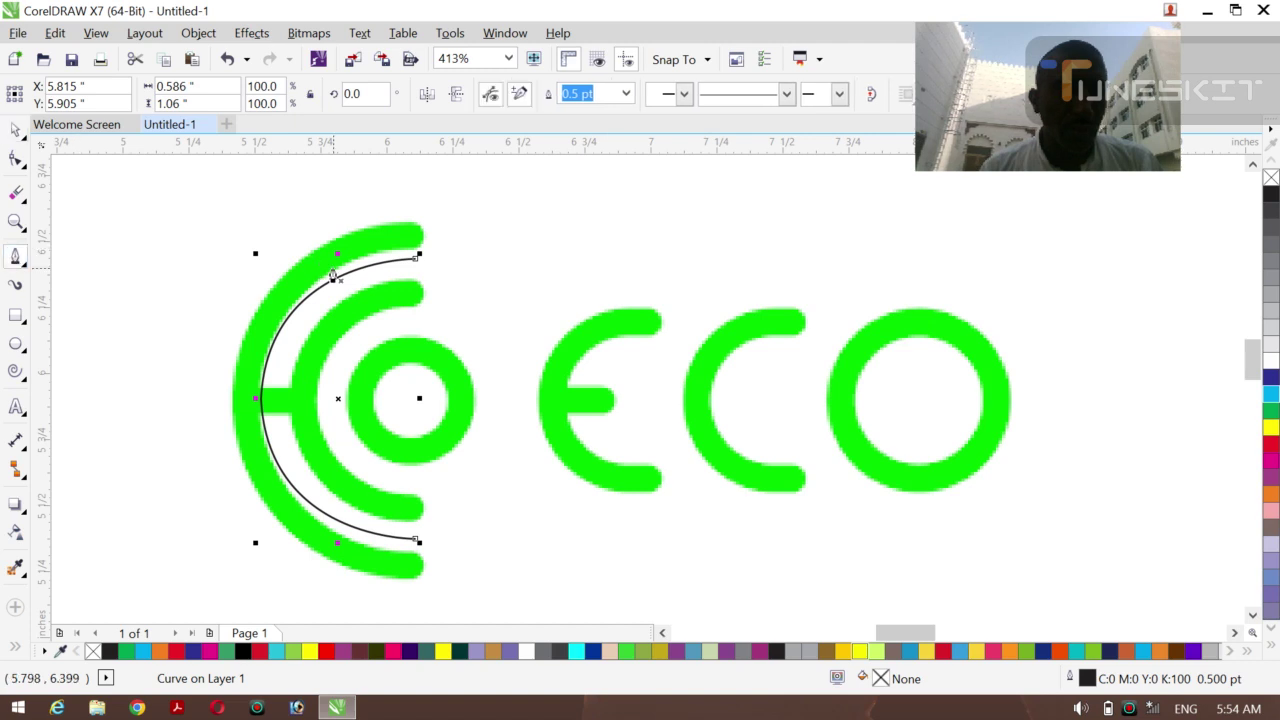
{"action": "left_click", "coordinate": [411, 224]}
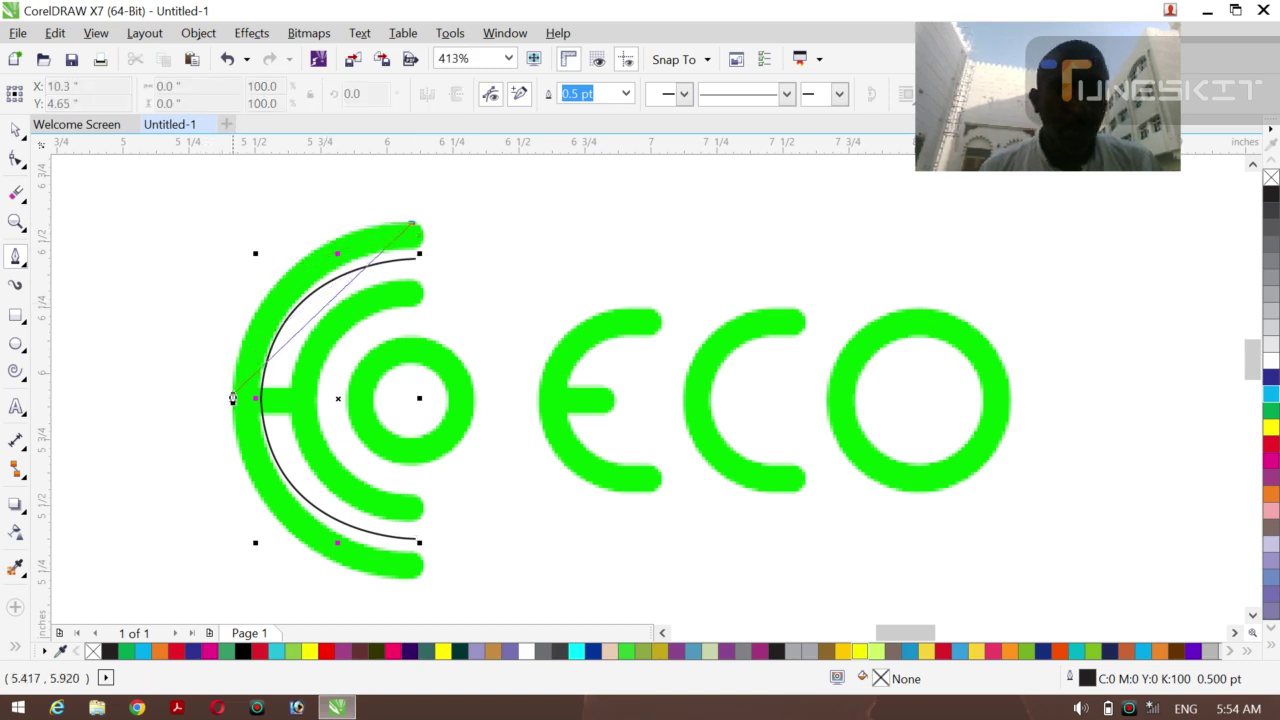
{"action": "left_click_drag", "start_coordinate": [232, 394], "coordinate": [209, 563]}
{"action": "key", "text": "Escape"}
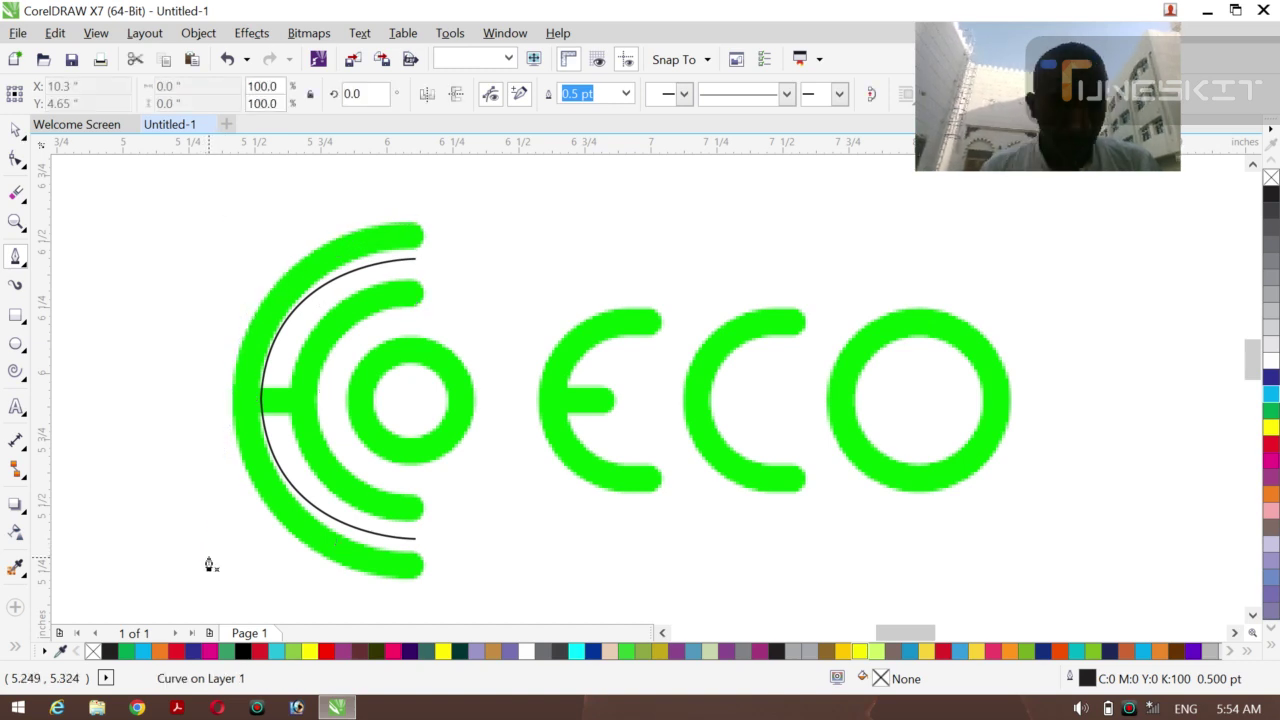
Draw a Pen curve about 0.68 by 0.63 inches along the outer edge of the outermost arc, upper half.
{"action": "left_click", "coordinate": [412, 229]}
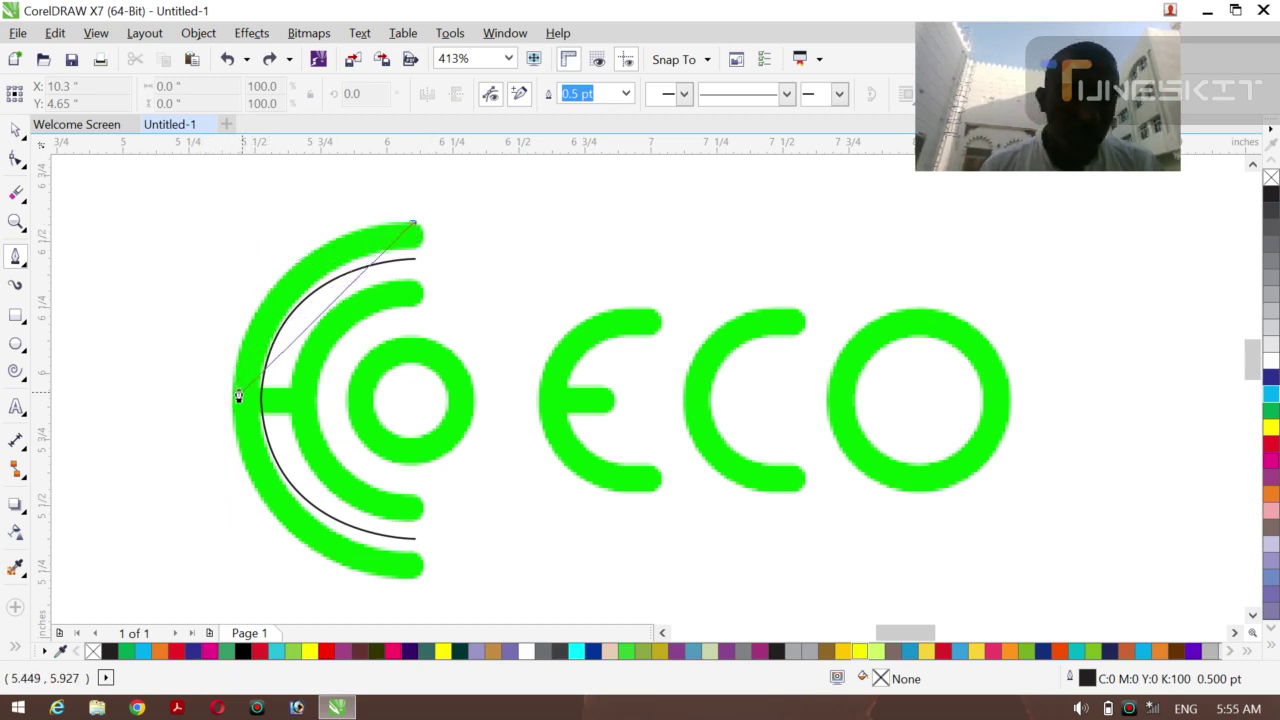
{"action": "left_click_drag", "start_coordinate": [232, 396], "coordinate": [218, 559]}
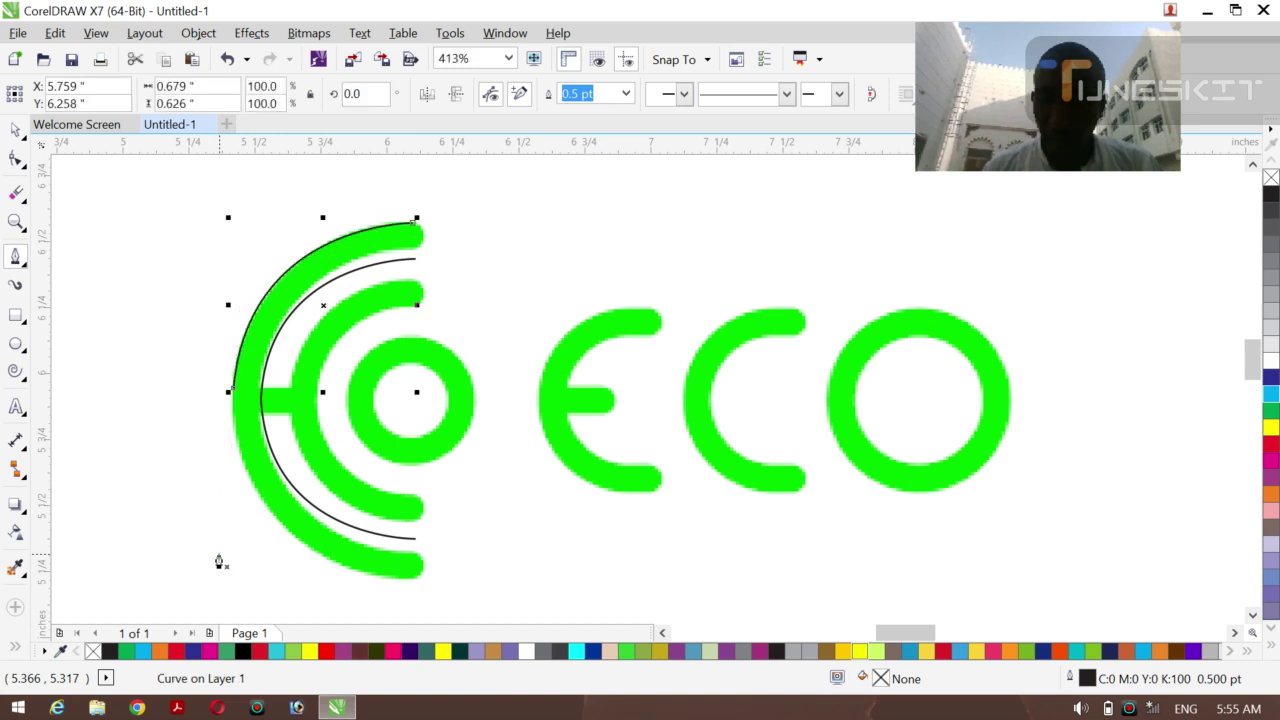
{"action": "left_click", "coordinate": [24, 143]}
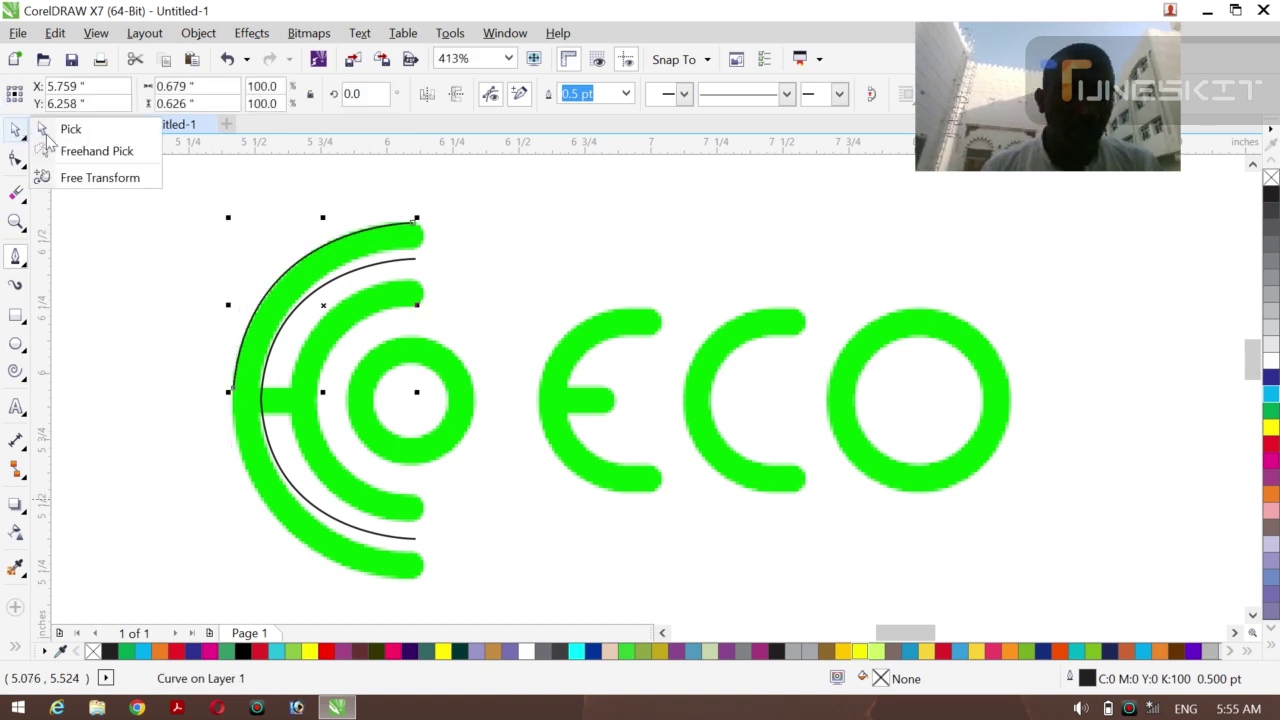
{"action": "left_click", "coordinate": [69, 129]}
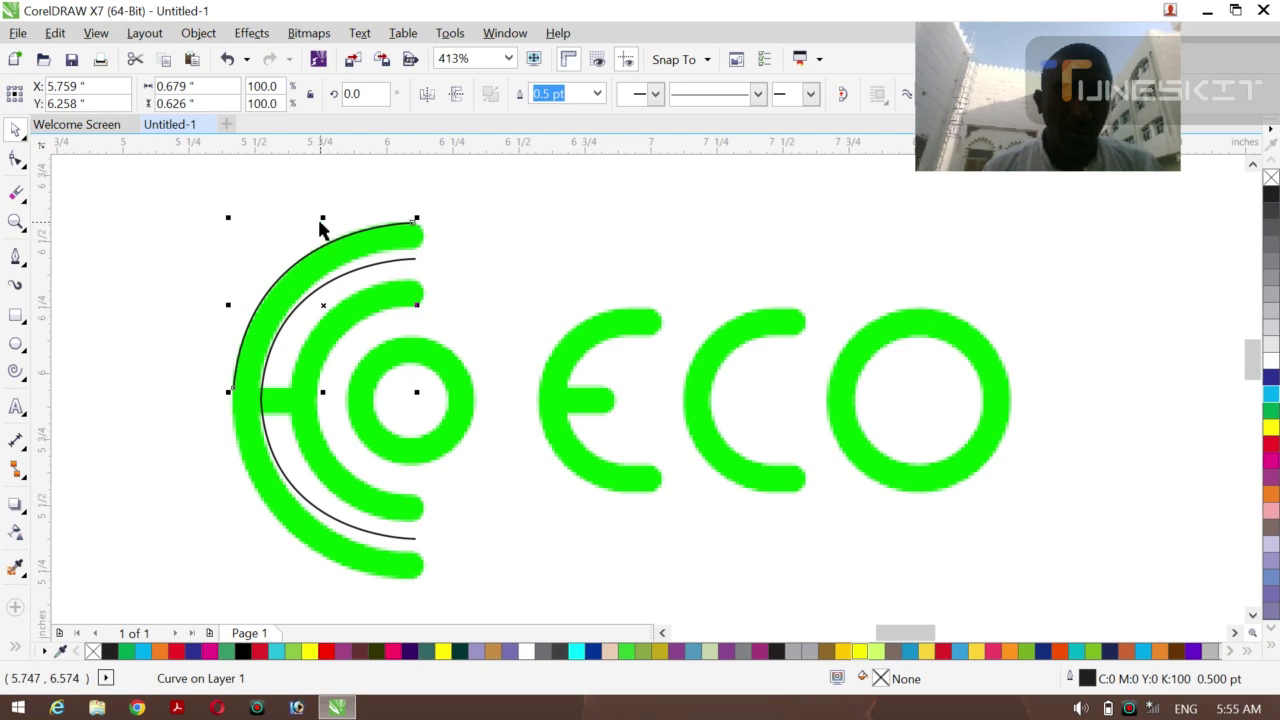
Make a vertically mirrored copy of the outer-edge curve below it, covering the lower half of the outermost arc.
{"action": "left_click_drag", "start_coordinate": [322, 217], "coordinate": [288, 488]}
{"action": "key", "text": "ctrl+z"}
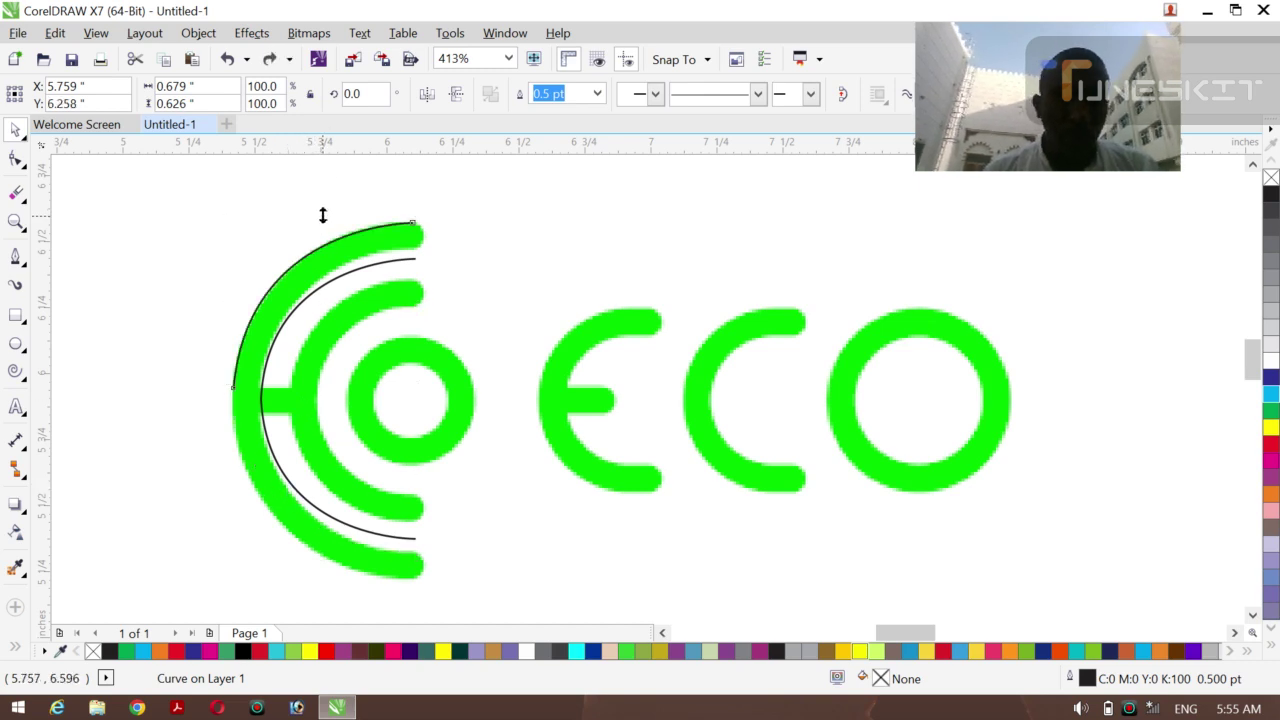
{"action": "left_click_drag", "start_coordinate": [322, 215], "coordinate": [310, 445]}
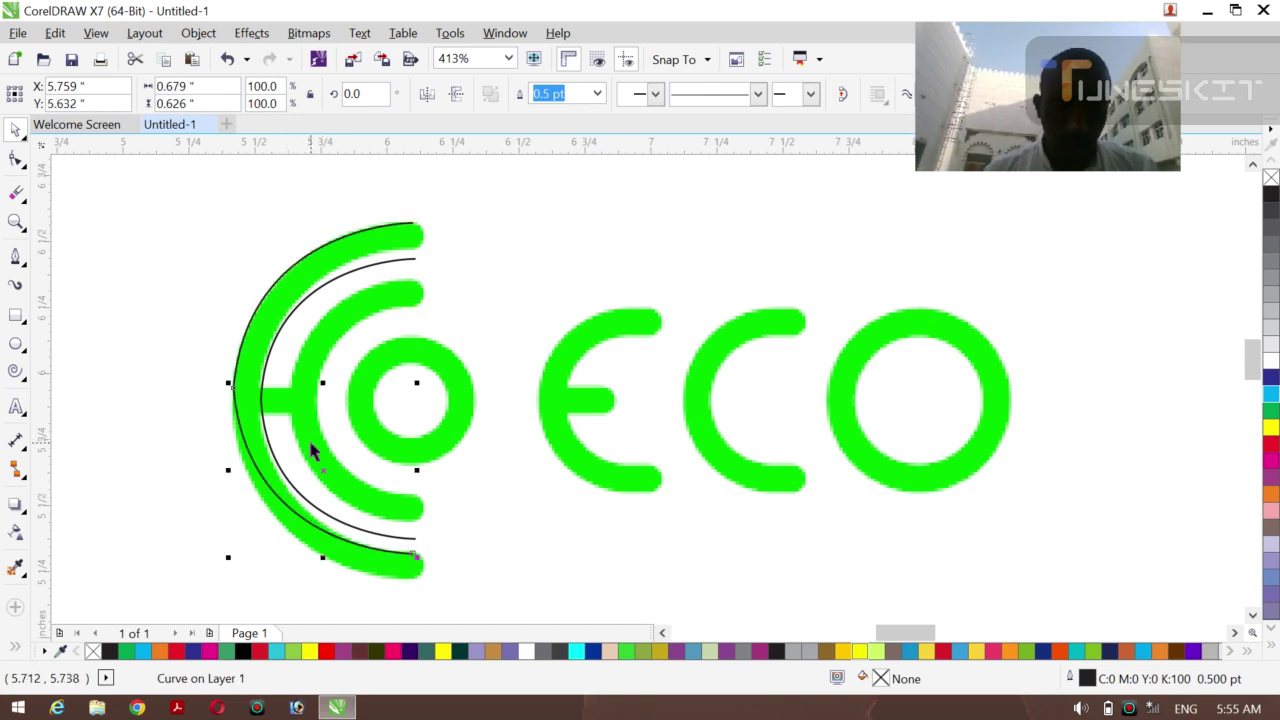
Combine the two outer-edge curves and nudge them down 0.02 inches.
{"action": "left_click", "coordinate": [303, 266], "text": "shift"}
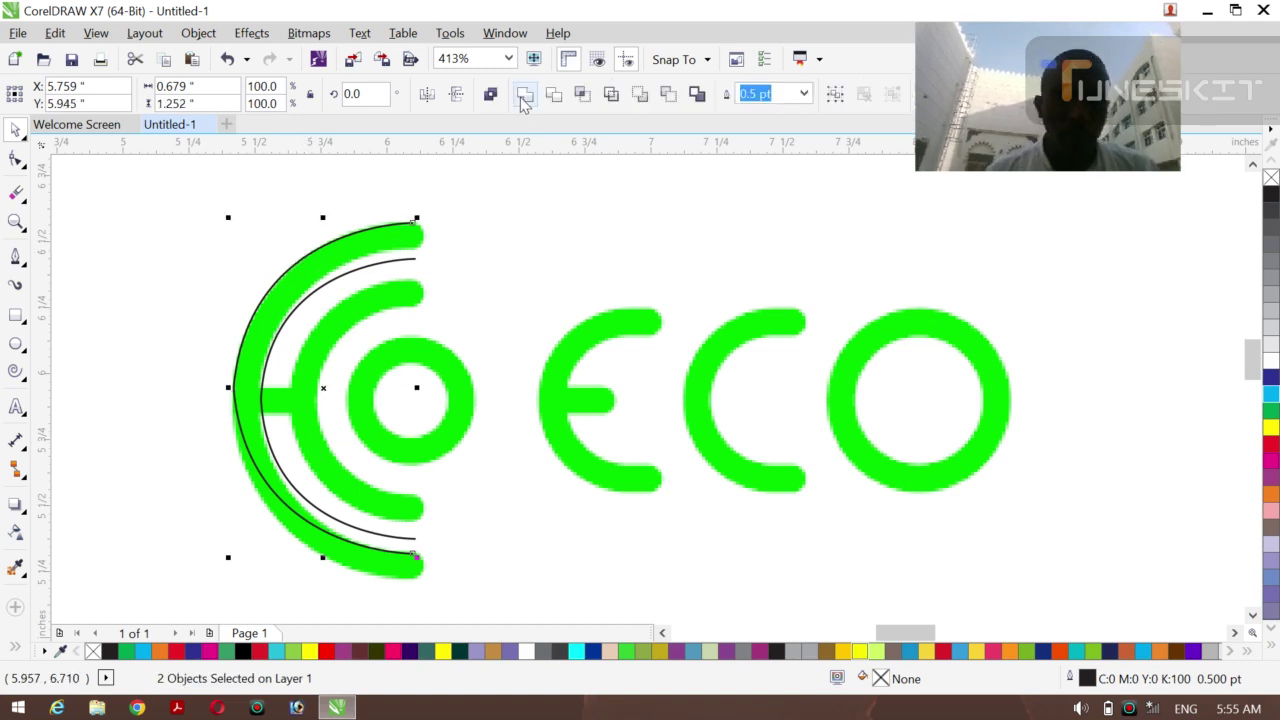
{"action": "key", "text": "ctrl+l"}
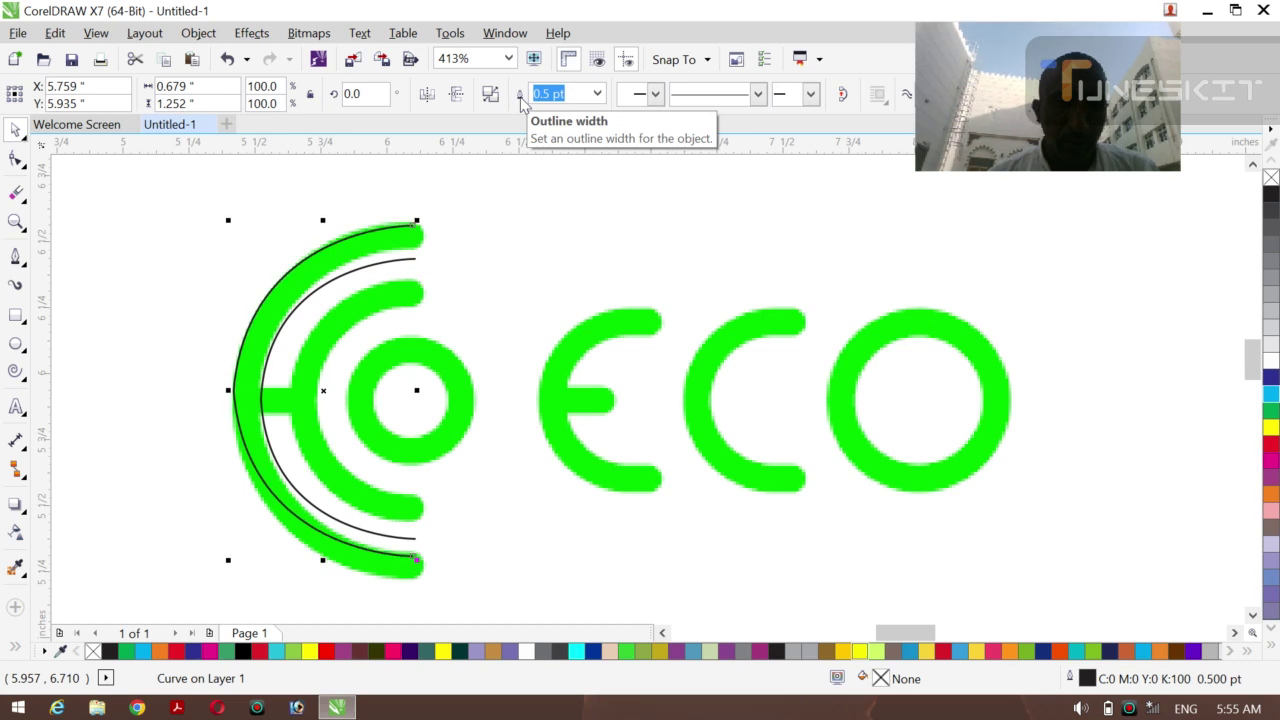
{"action": "key", "text": "Down"}
{"action": "key", "text": "Down"}
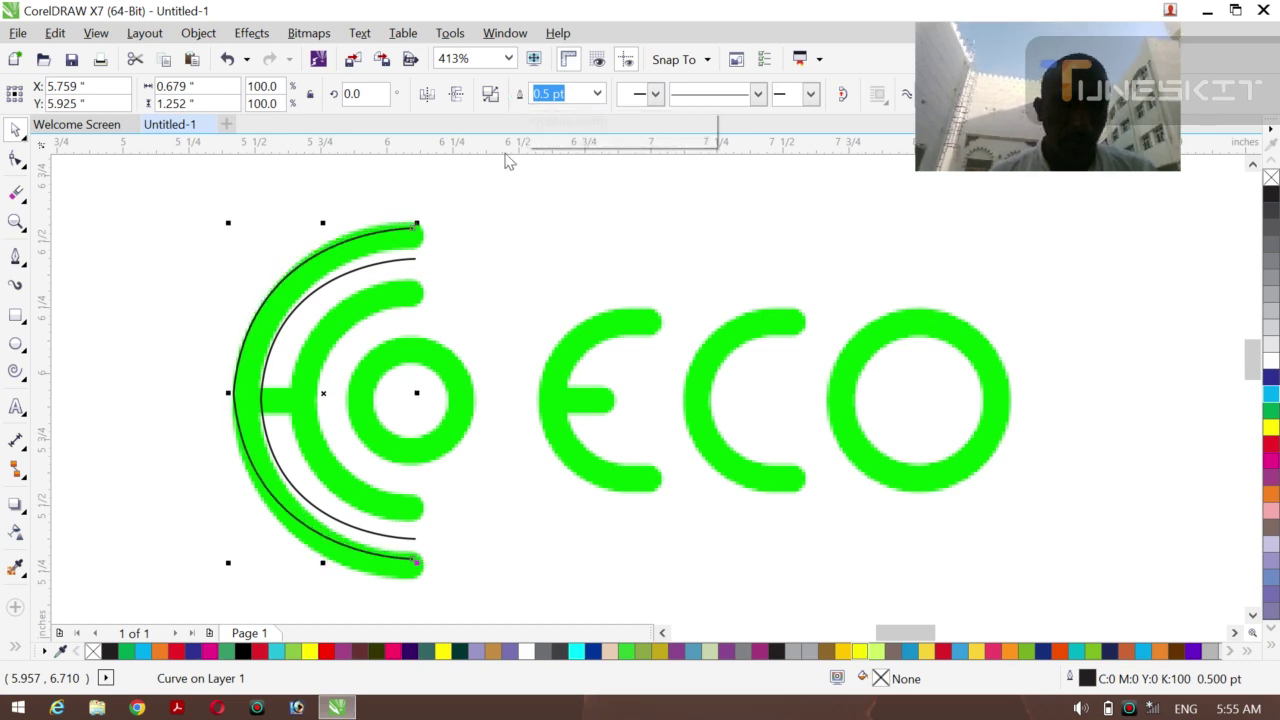
Join the outer and inner curves at the upper end with a rounded Pen segment and draw a lower end cap about 0.03 by 0.08 inches.
{"action": "left_click", "coordinate": [13, 257]}
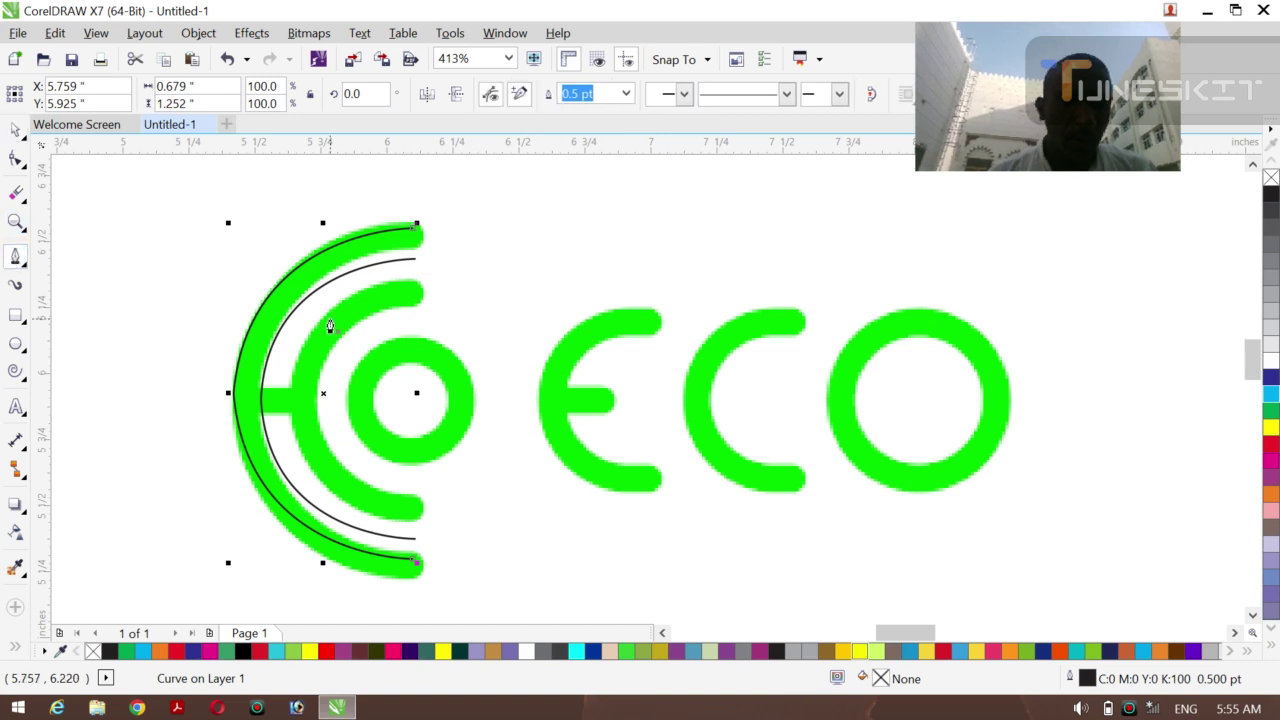
{"action": "left_click", "coordinate": [416, 232]}
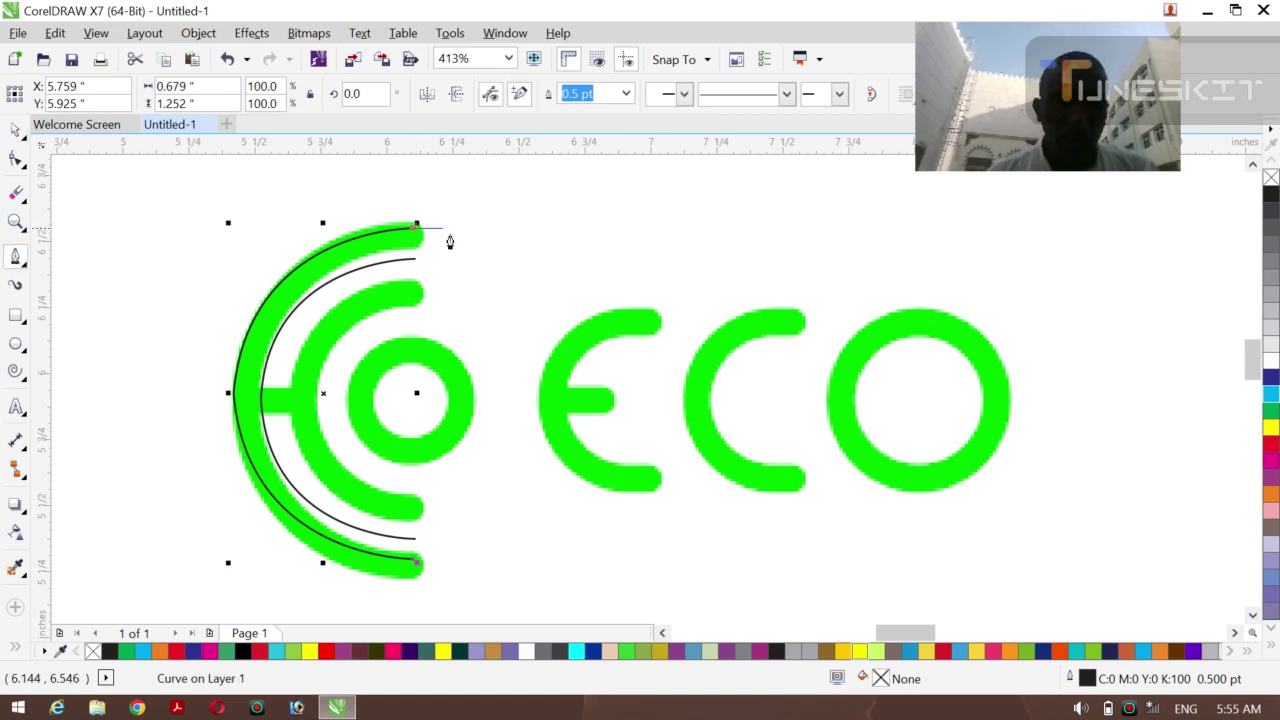
{"action": "left_click_drag", "start_coordinate": [414, 259], "coordinate": [397, 280]}
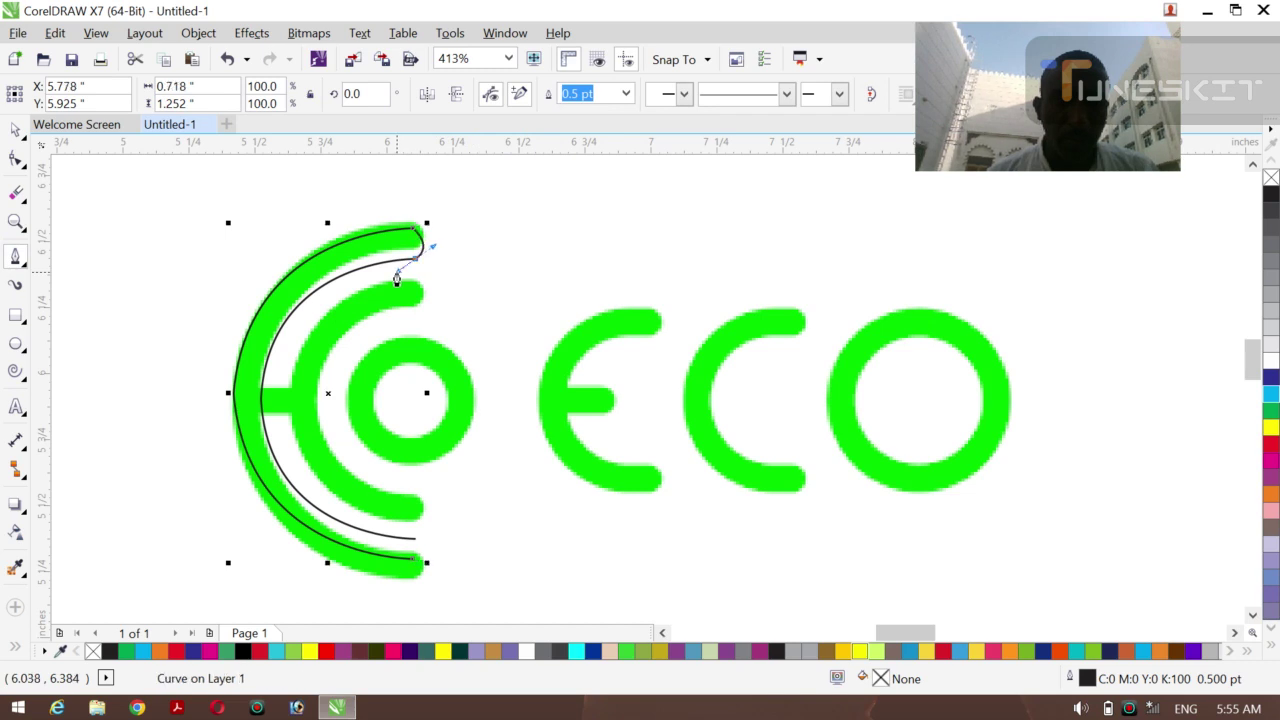
{"action": "left_click", "coordinate": [414, 541]}
{"action": "left_click_drag", "start_coordinate": [416, 556], "coordinate": [398, 570]}
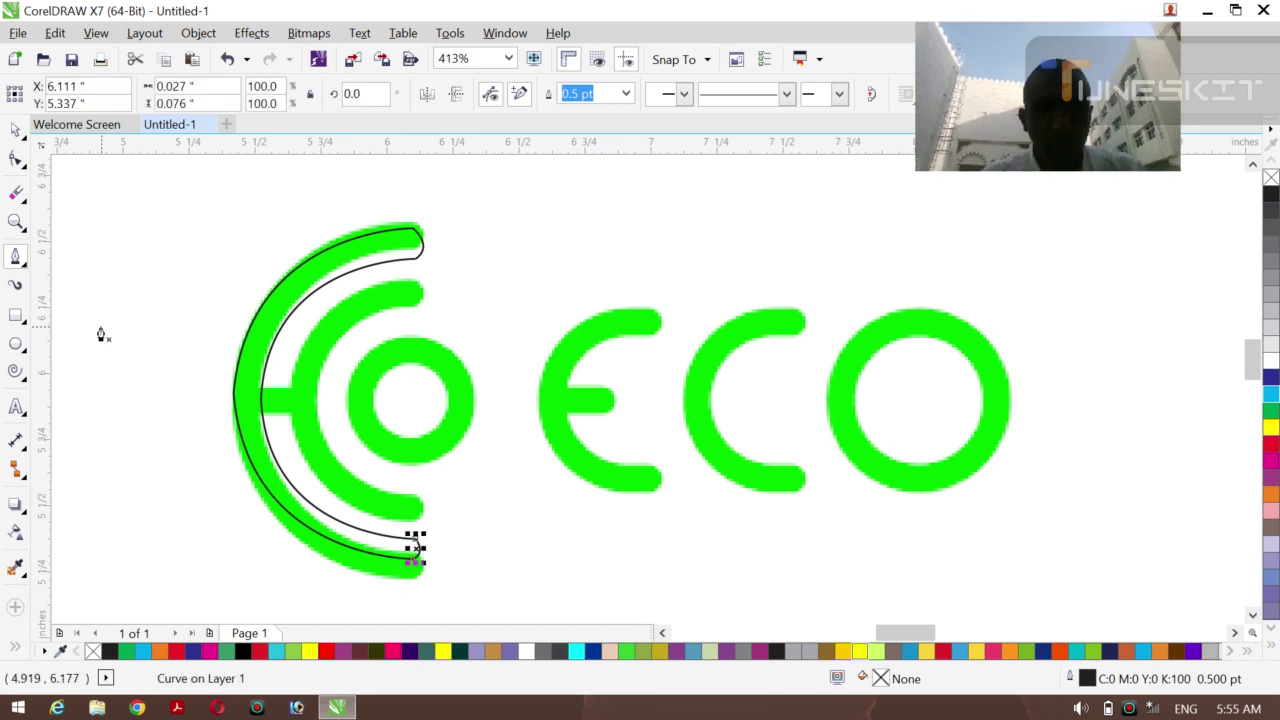
{"action": "left_click", "coordinate": [26, 142]}
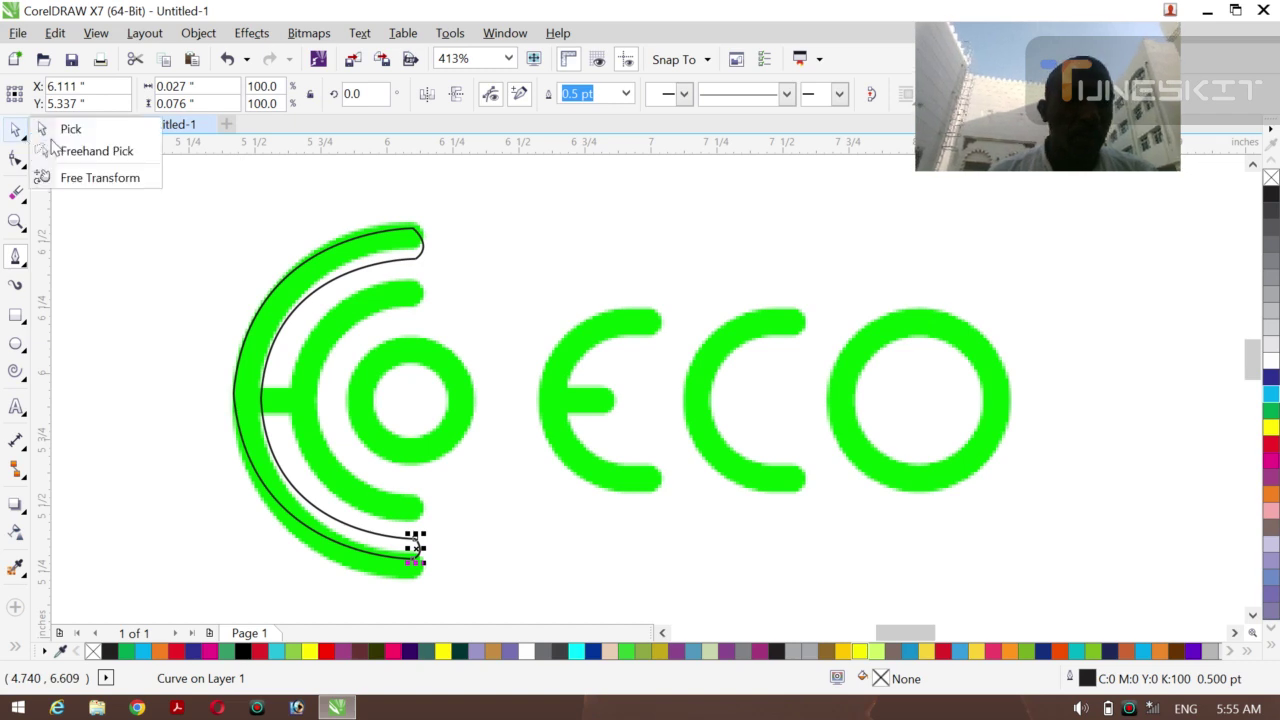
{"action": "left_click", "coordinate": [58, 126]}
{"action": "left_click", "coordinate": [93, 301]}
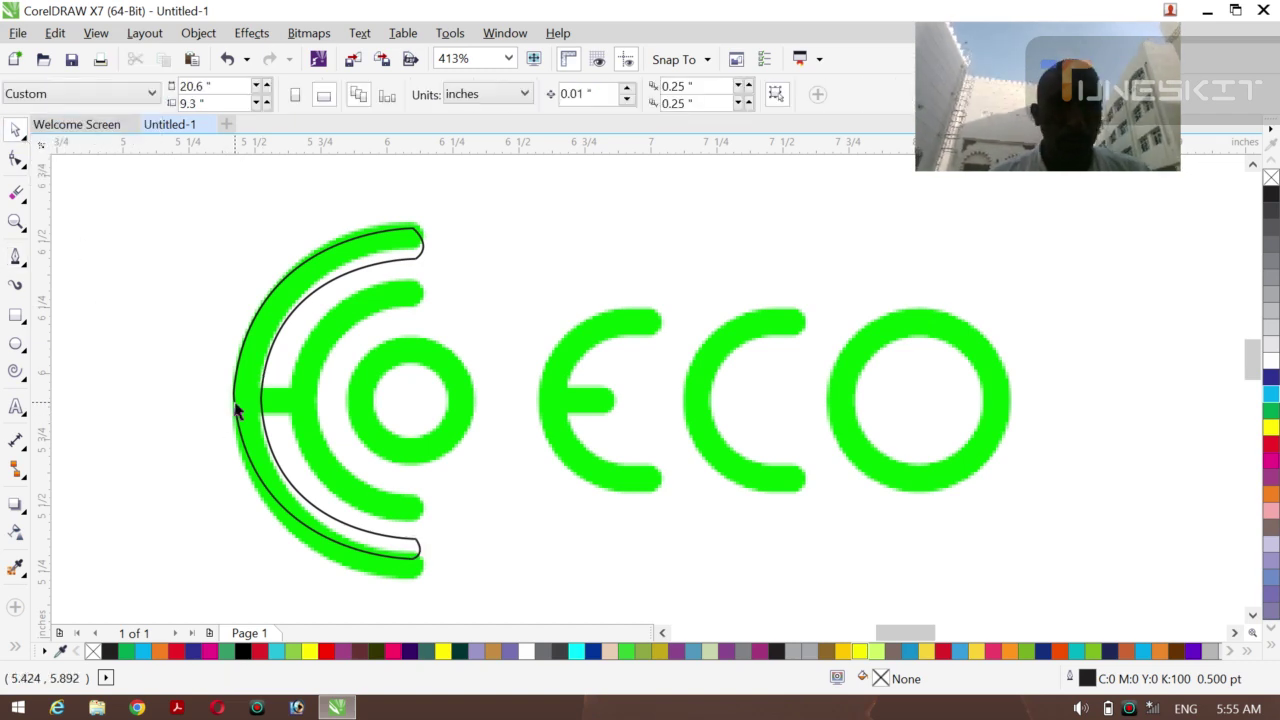
Try nudging the outer-edge curve down 0.04 inches, and undo the nudges.
{"action": "left_click", "coordinate": [235, 408]}
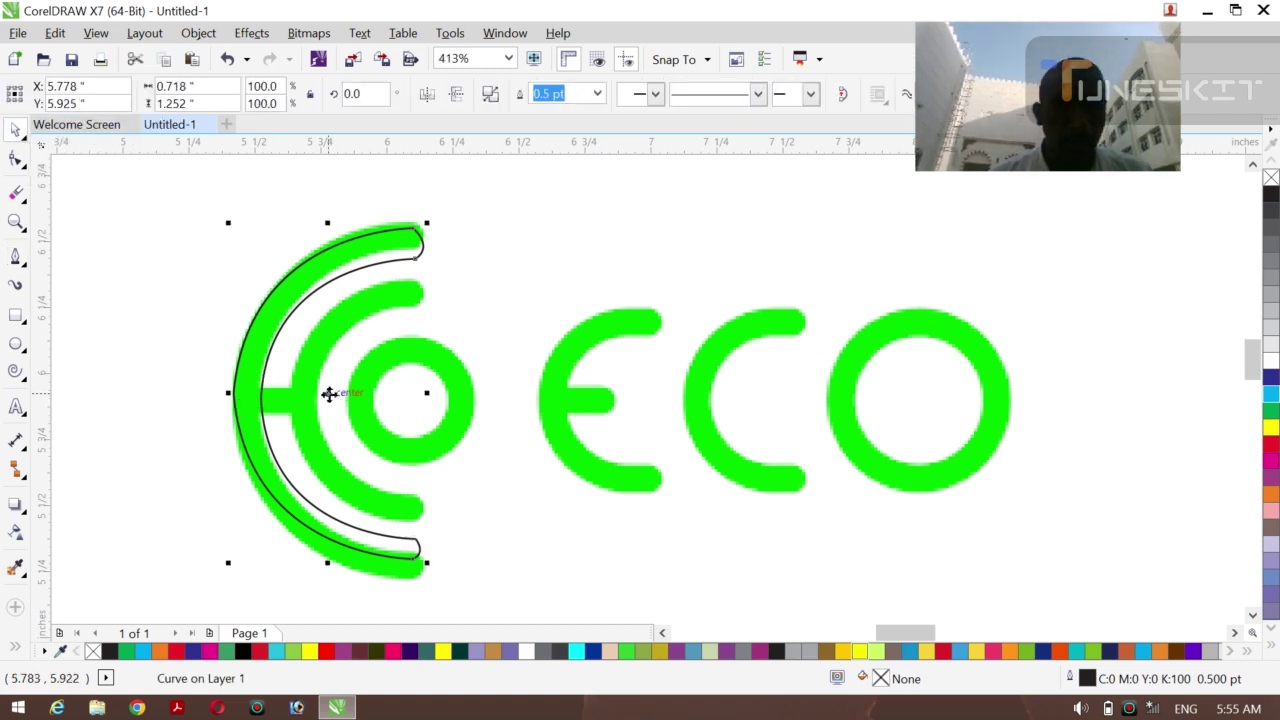
{"action": "key", "text": "Down"}
{"action": "key", "text": "Down"}
{"action": "key", "text": "Down"}
{"action": "key", "text": "Down"}
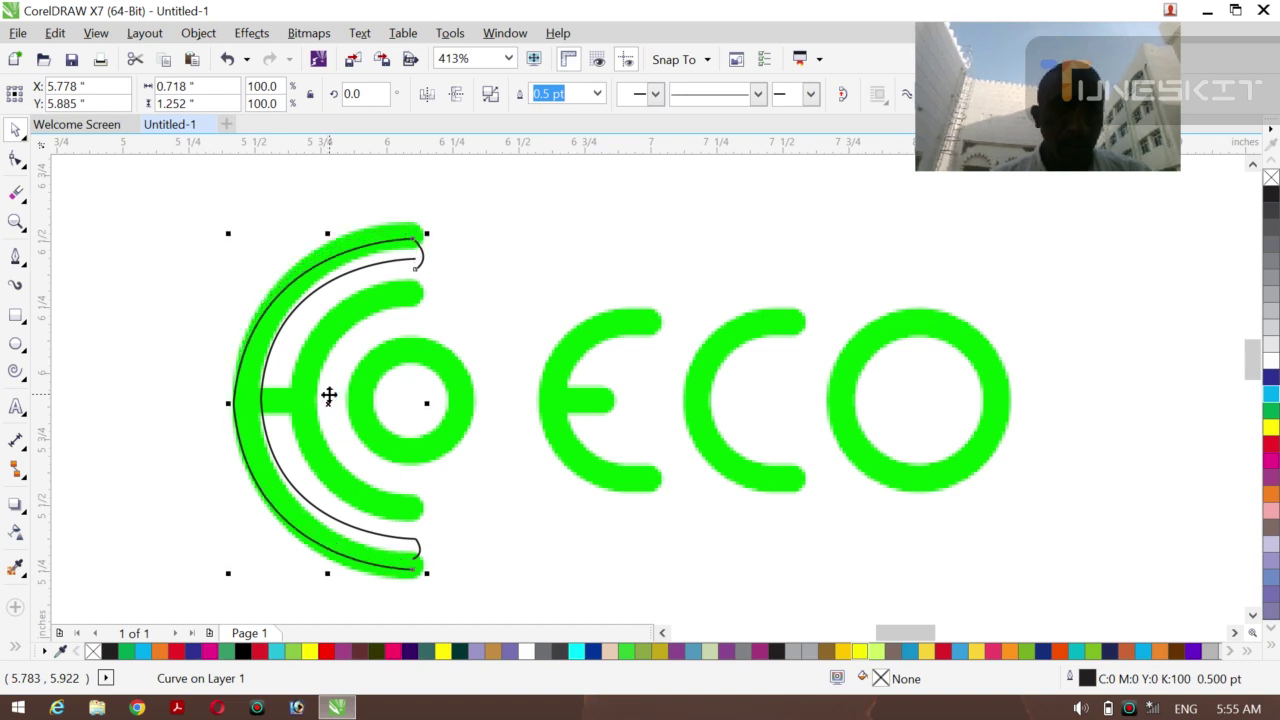
{"action": "key", "text": "ctrl+z"}
{"action": "key", "text": "ctrl+z"}
{"action": "key", "text": "ctrl+z"}
{"action": "key", "text": "ctrl+z"}
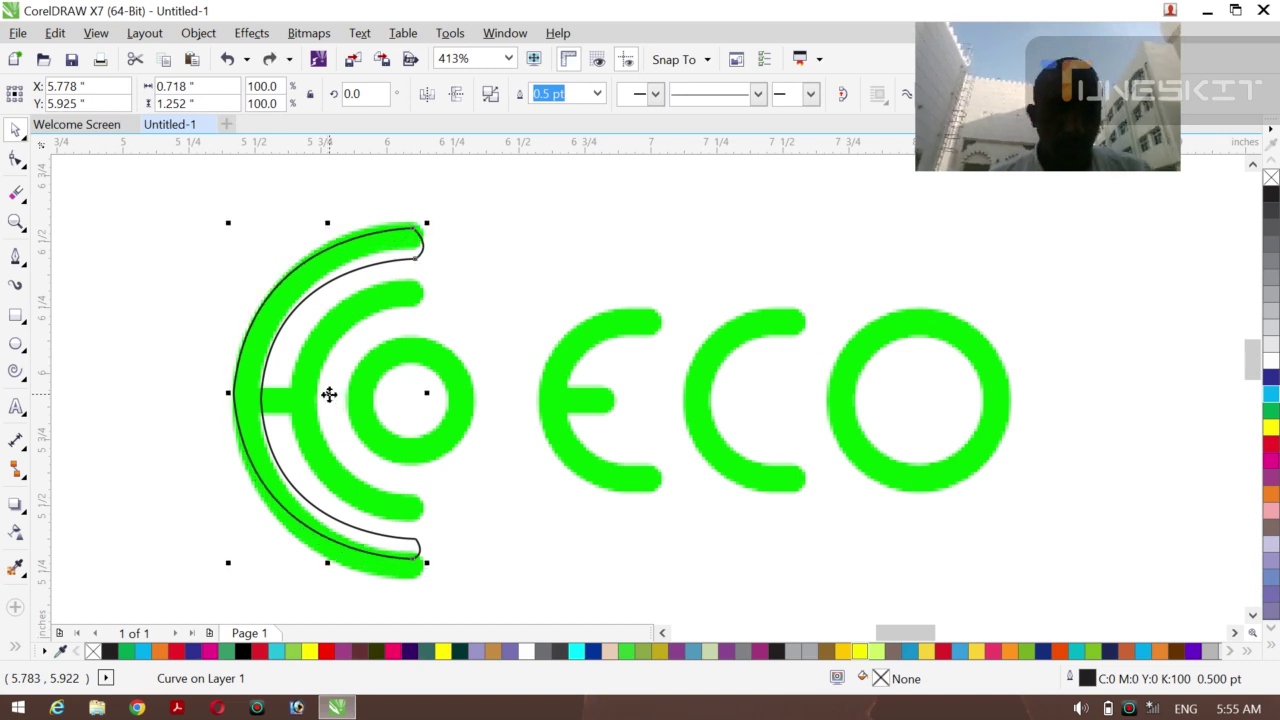
{"action": "left_click", "coordinate": [113, 484]}
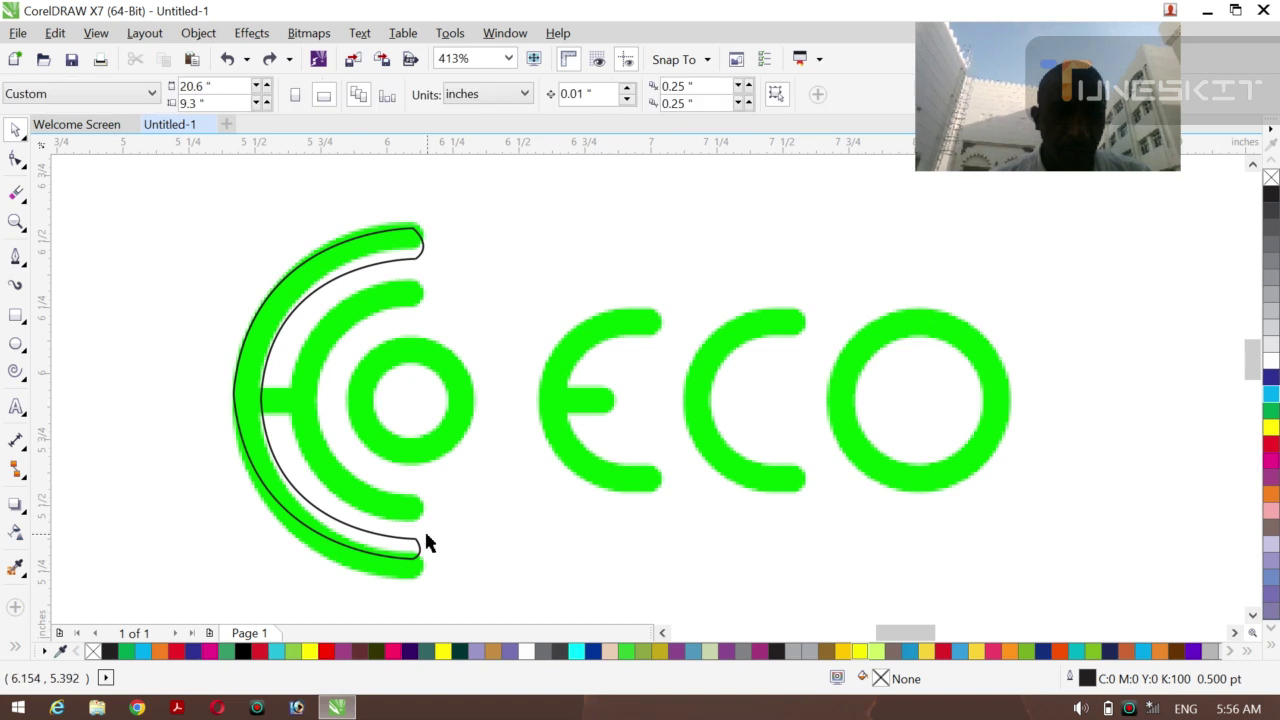
Weld the inner-edge curve and the outer-edge curve of the outermost arc.
{"action": "left_click", "coordinate": [390, 545]}
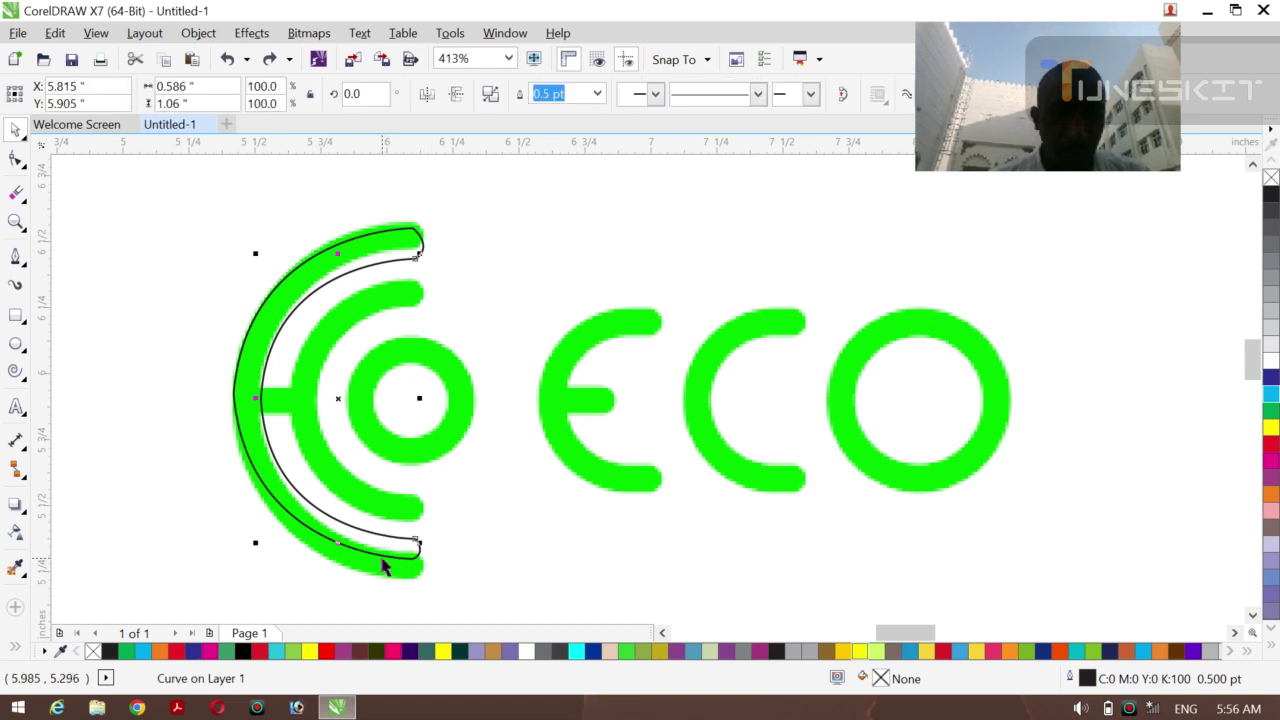
{"action": "left_click", "coordinate": [390, 560], "text": "shift"}
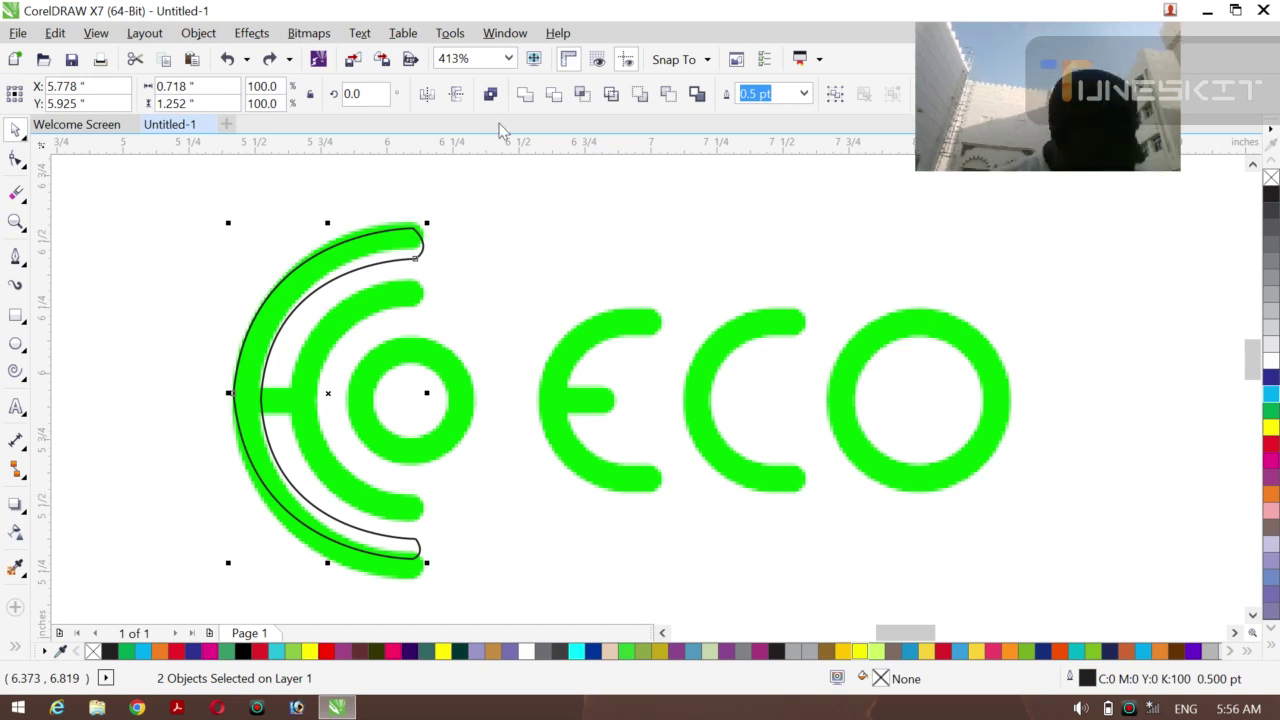
{"action": "left_click", "coordinate": [525, 93]}
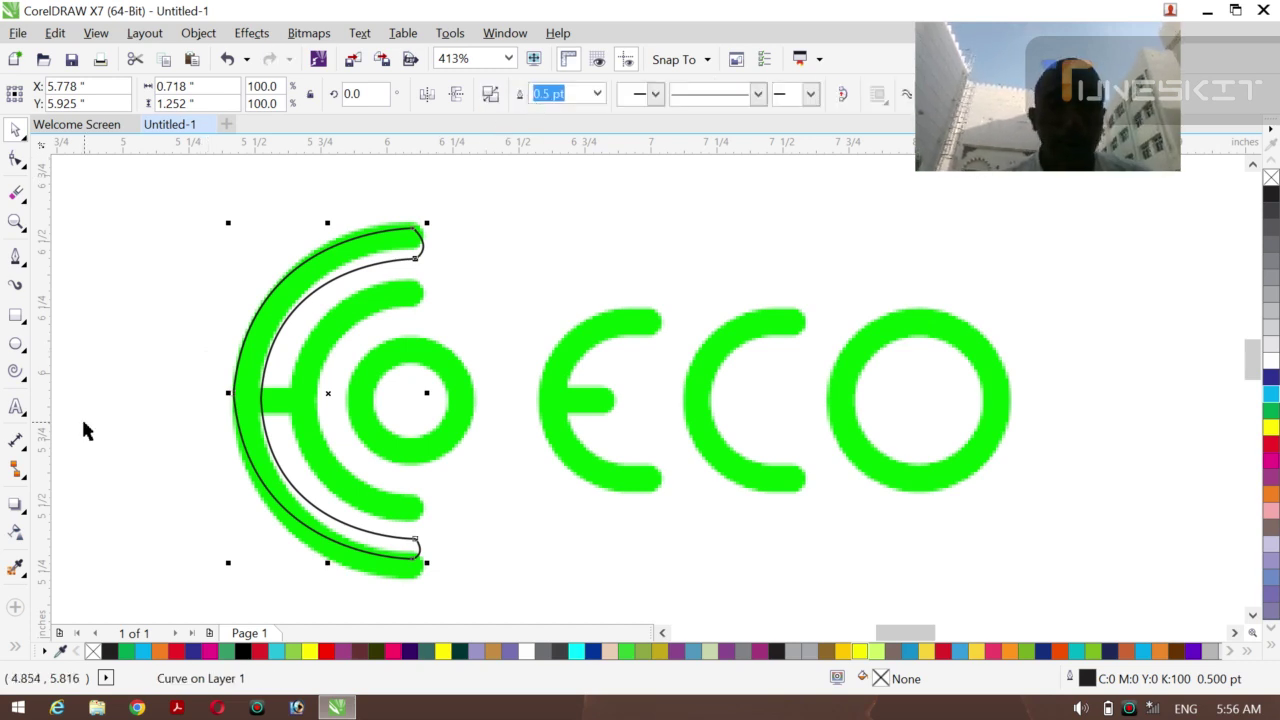
Nudge the welded arc outline down and back up to test that it moves as one piece.
{"action": "key", "text": "Down"}
{"action": "key", "text": "Down"}
{"action": "key", "text": "Up"}
{"action": "key", "text": "Up"}
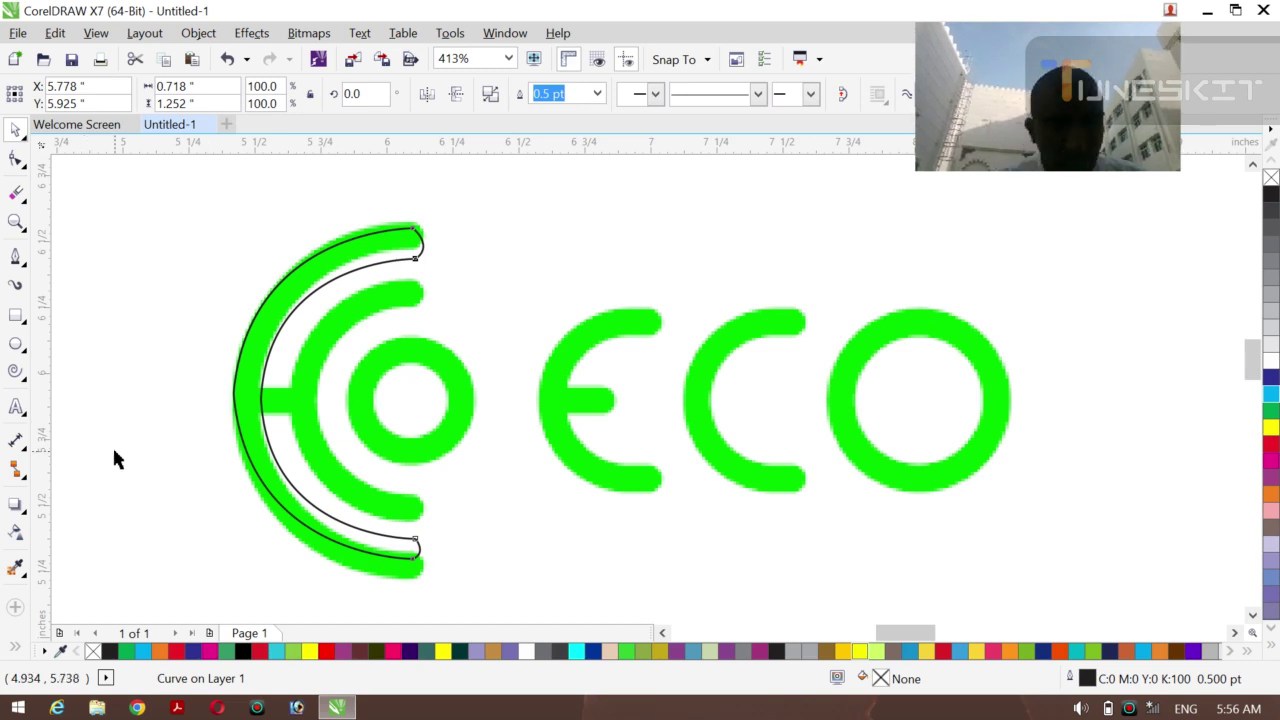
{"action": "left_click", "coordinate": [114, 454]}
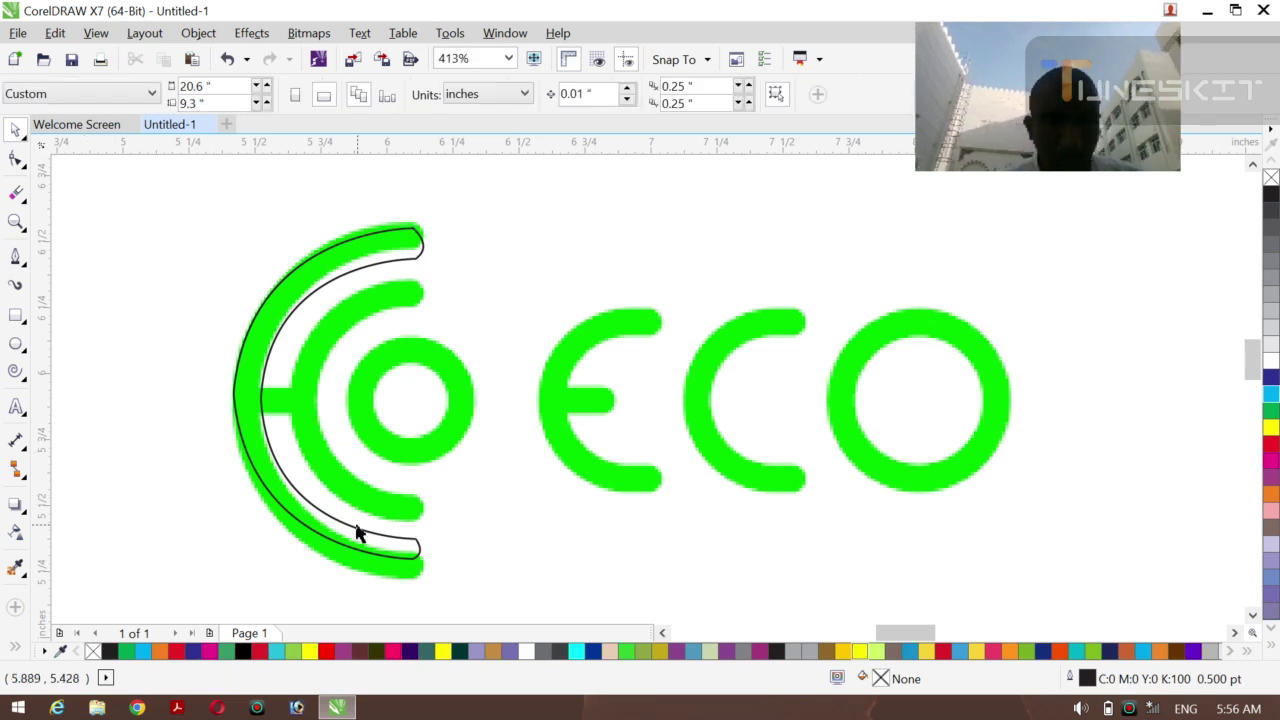
Weld the small lower end cap to the arc outline and check the joined outline by selecting it.
{"action": "left_click", "coordinate": [418, 550]}
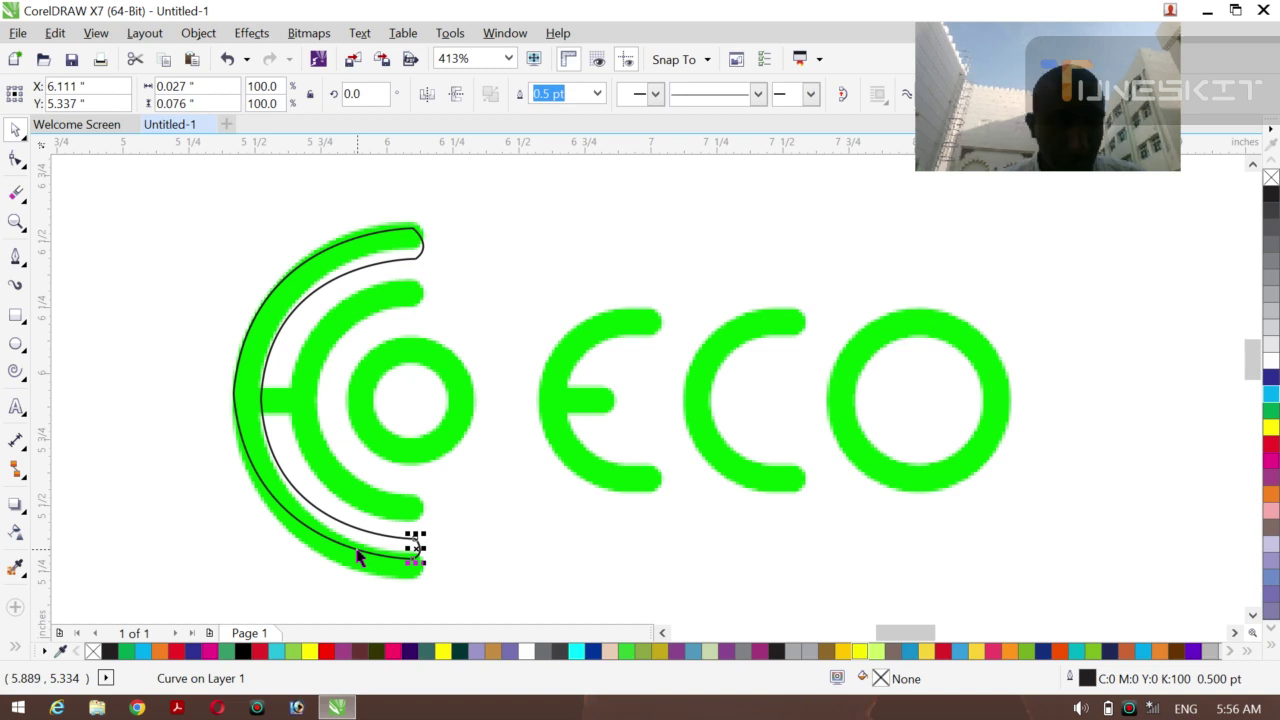
{"action": "left_click", "coordinate": [360, 557], "text": "shift"}
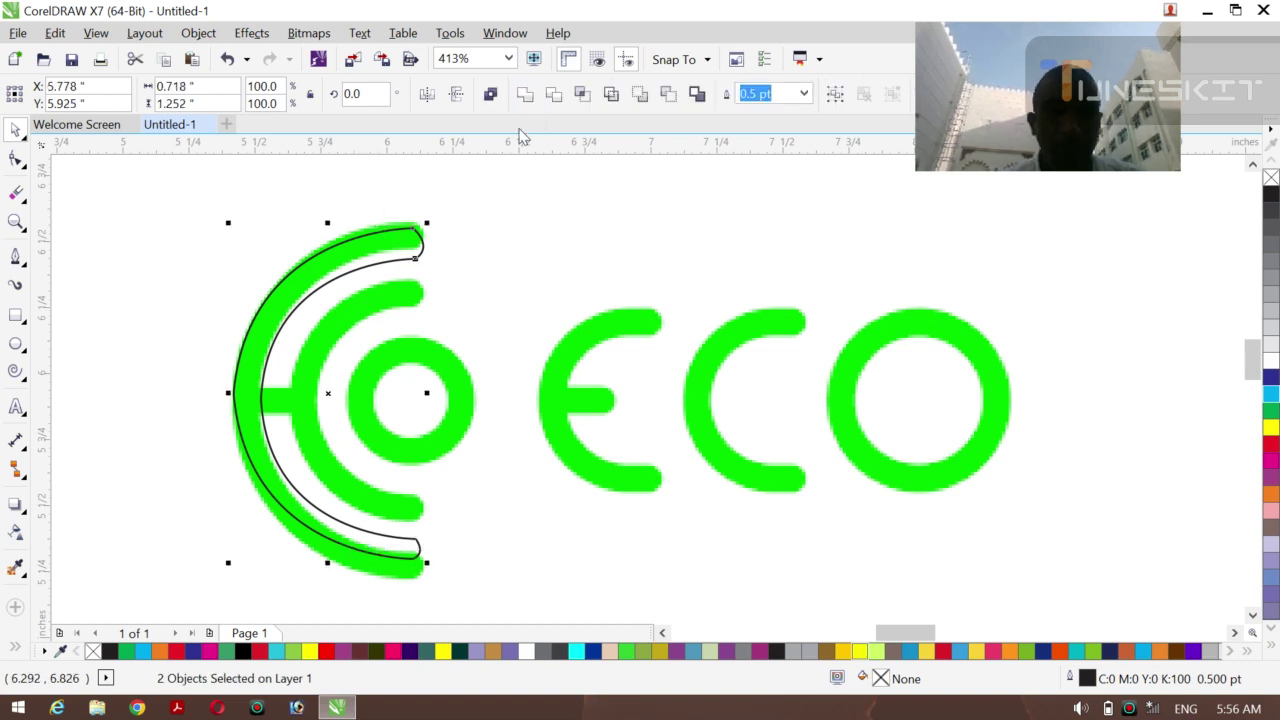
{"action": "left_click", "coordinate": [524, 93]}
{"action": "left_click", "coordinate": [509, 525]}
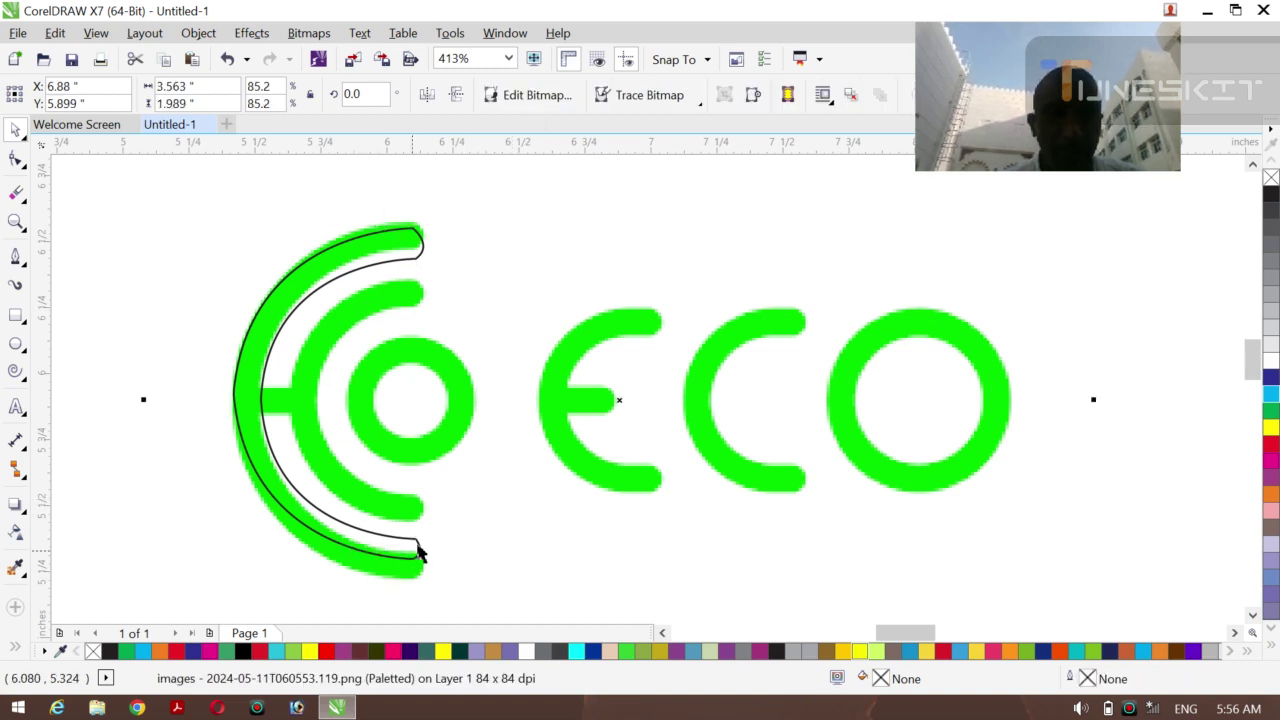
{"action": "left_click", "coordinate": [420, 553]}
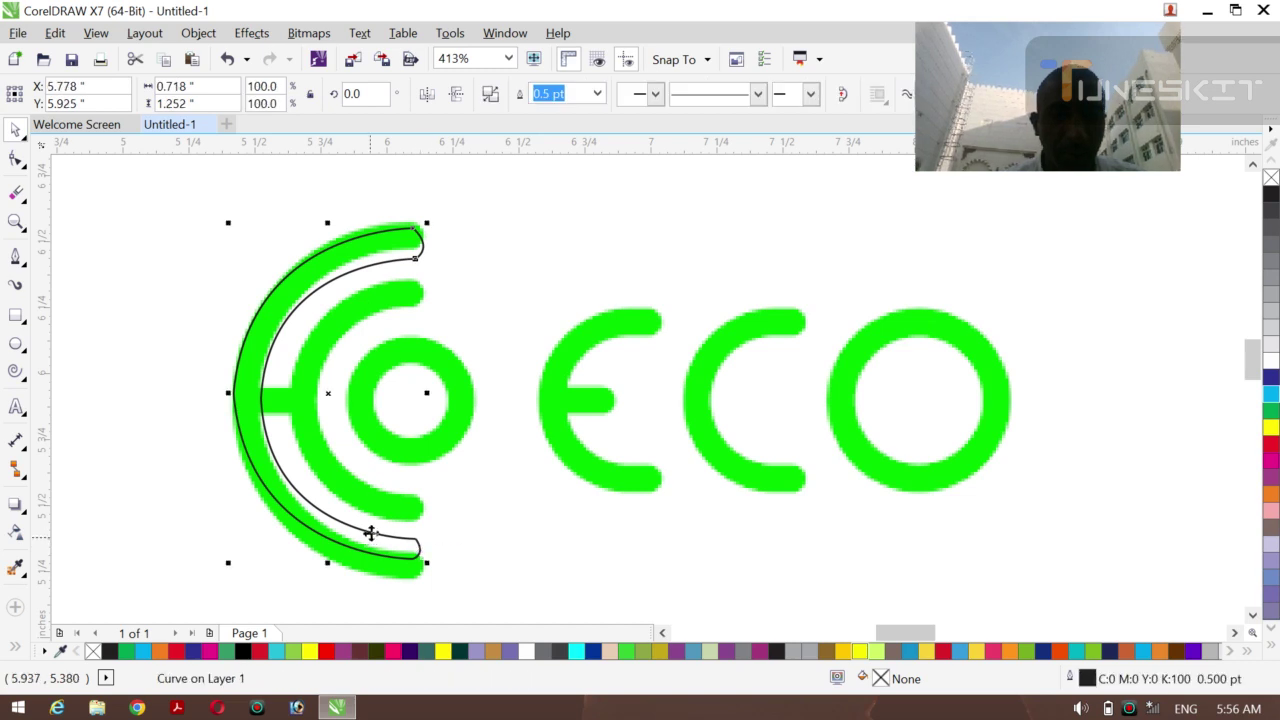
{"action": "left_click", "coordinate": [449, 535]}
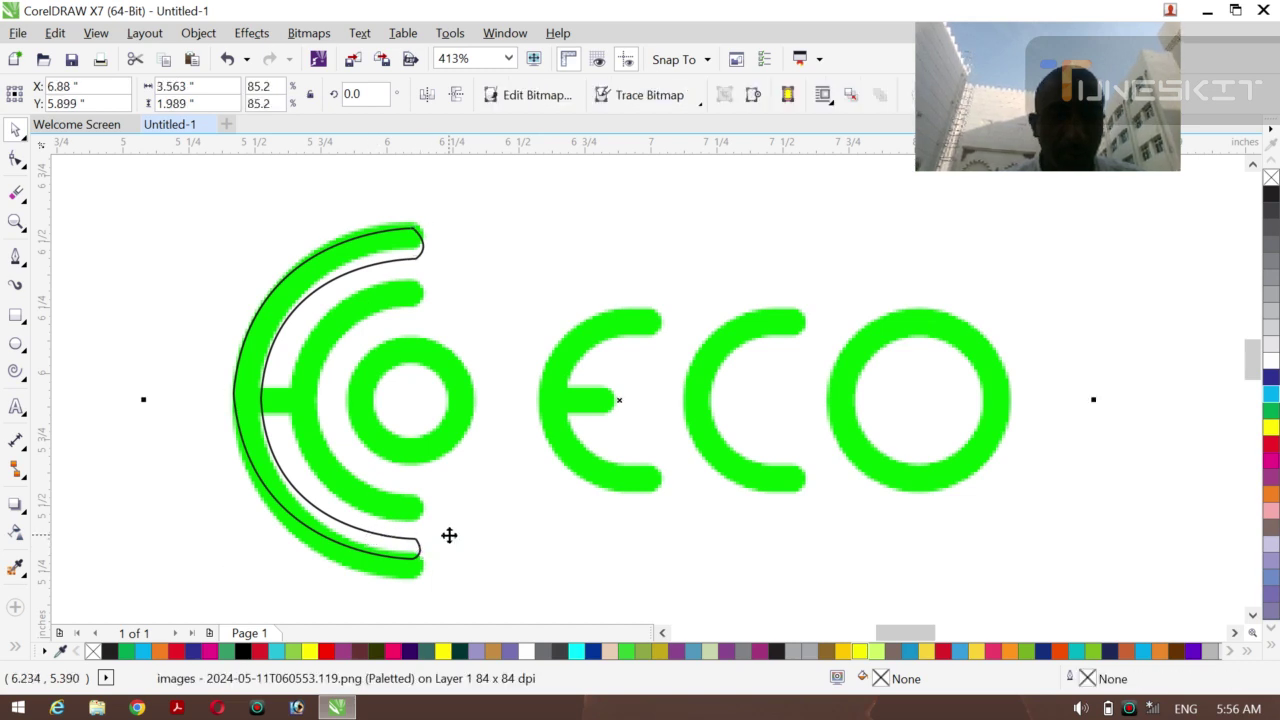
Move the traced outline of the symbol's outermost arc down 0.02 inches.
{"action": "left_click", "coordinate": [346, 531]}
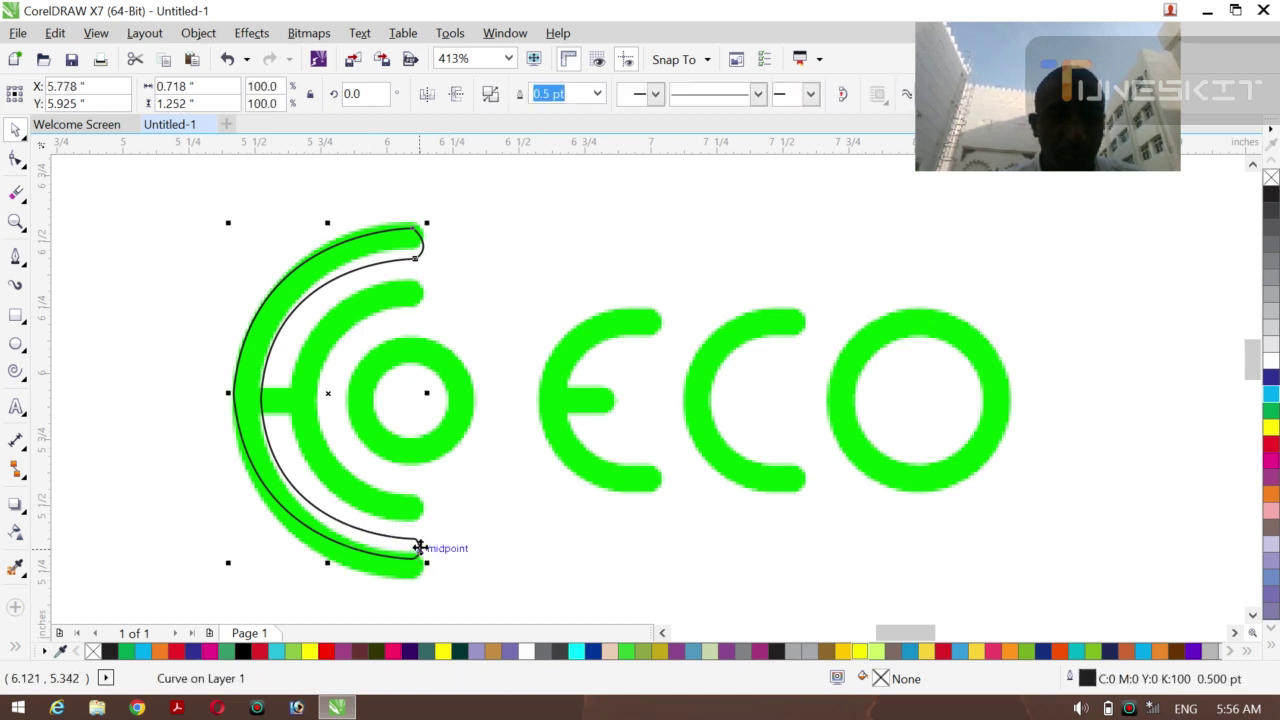
{"action": "left_click", "coordinate": [508, 540]}
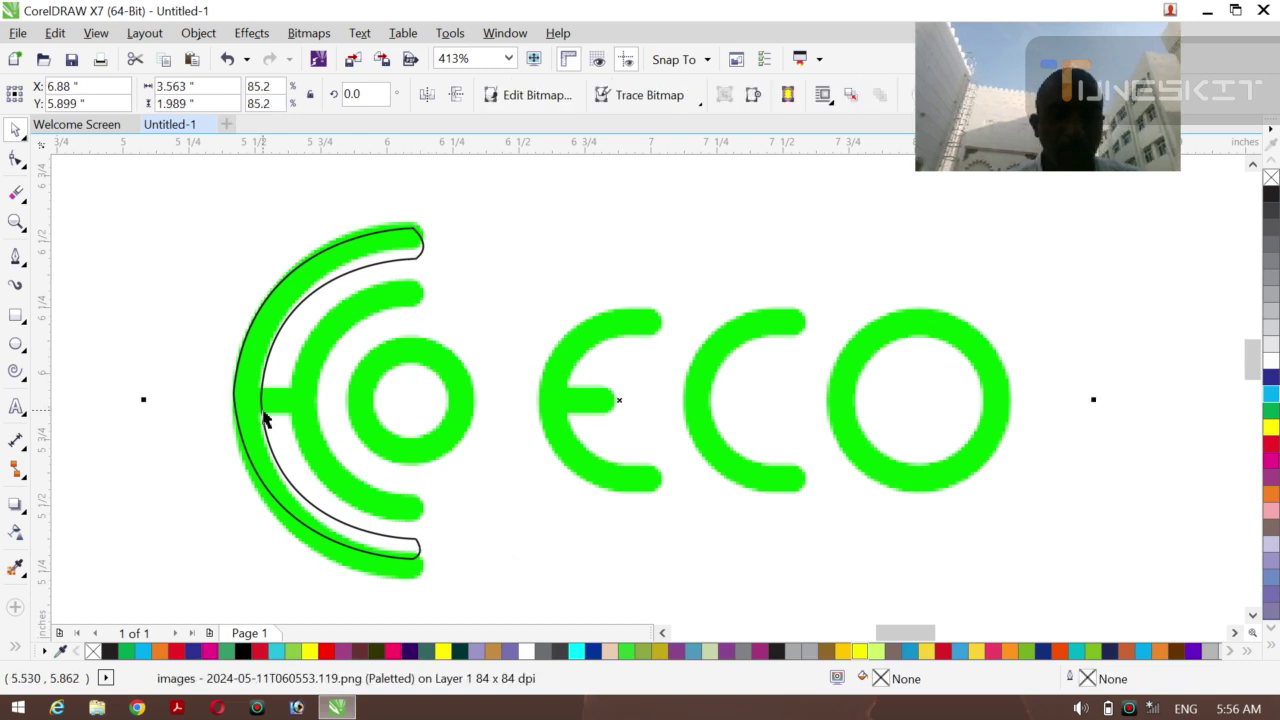
{"action": "left_click", "coordinate": [420, 555]}
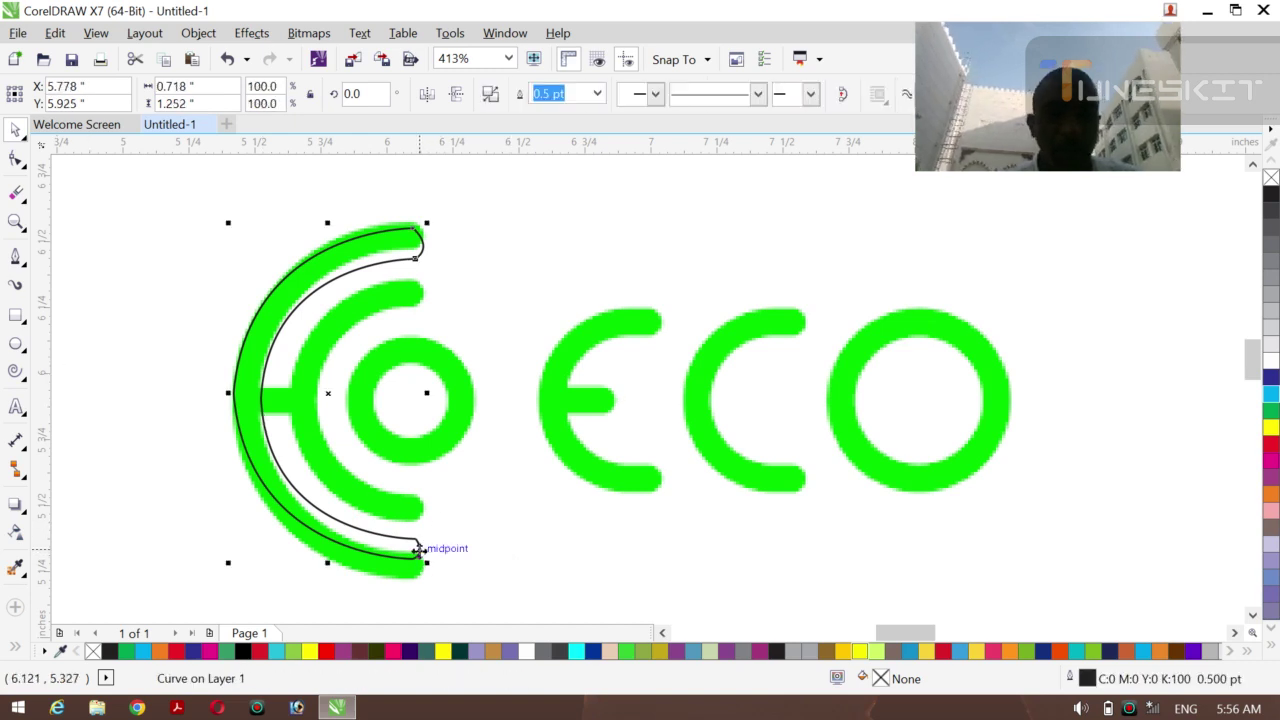
{"action": "left_click_drag", "start_coordinate": [418, 549], "coordinate": [419, 551]}
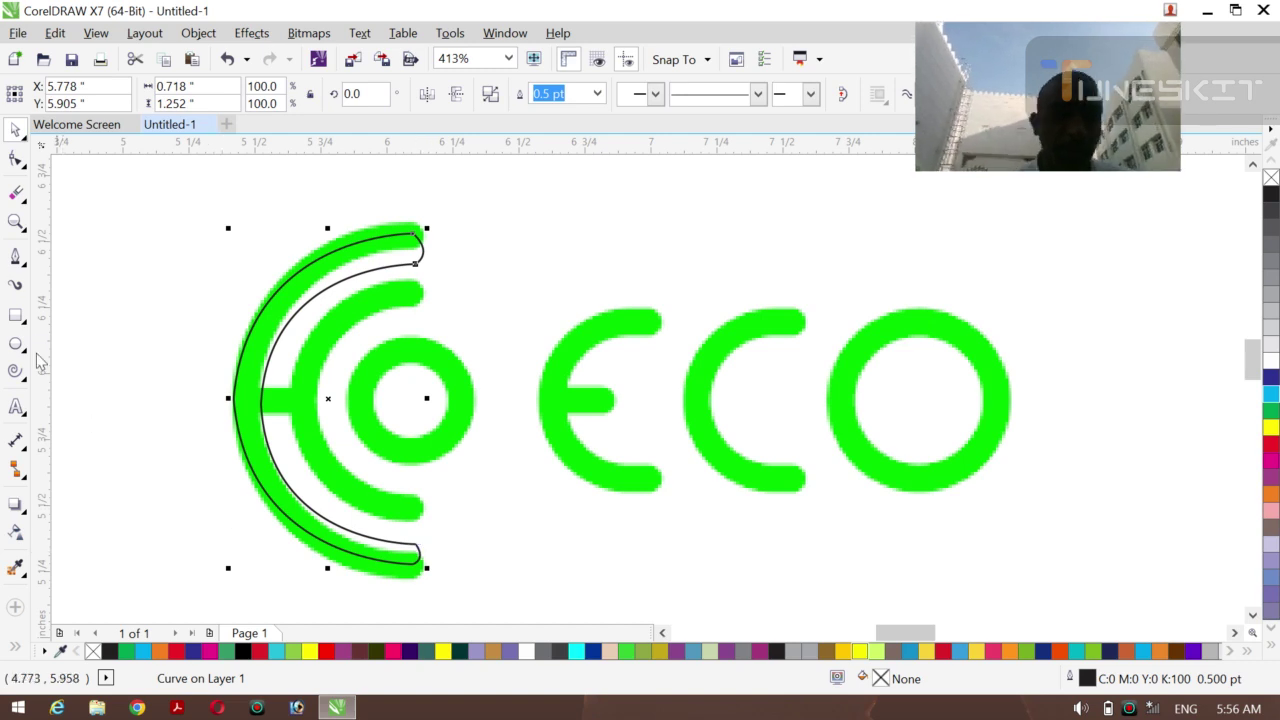
Draw a rectangle about 0.114 by 0.084 inches over the short bar joining the symbol's outermost and middle arcs.
{"action": "left_click", "coordinate": [16, 317]}
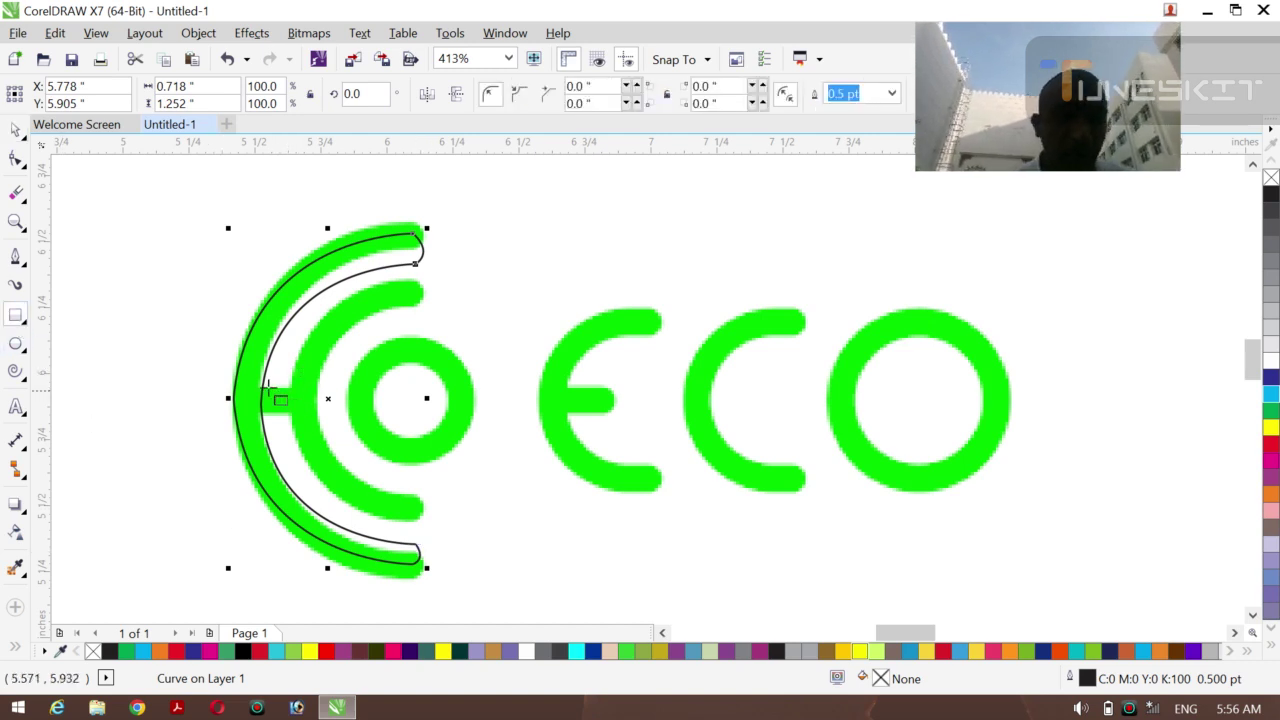
{"action": "left_click_drag", "start_coordinate": [262, 389], "coordinate": [294, 412]}
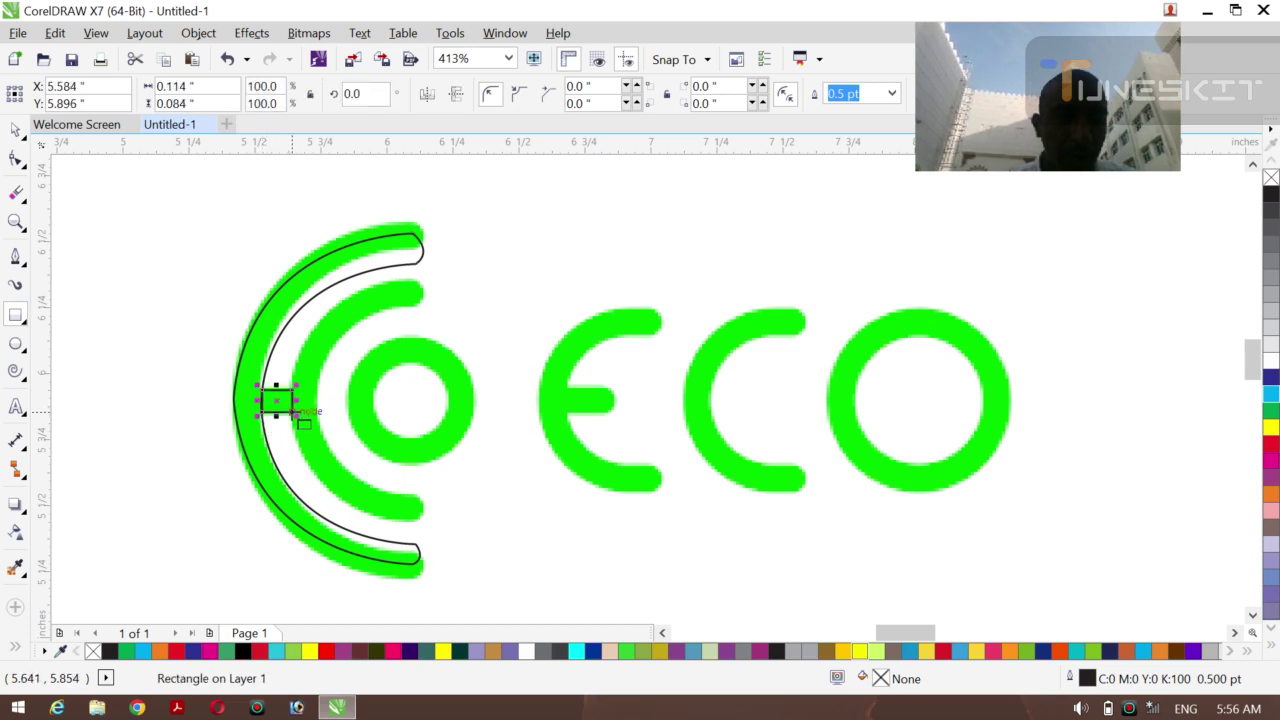
{"action": "left_click", "coordinate": [22, 137]}
{"action": "left_click", "coordinate": [149, 363]}
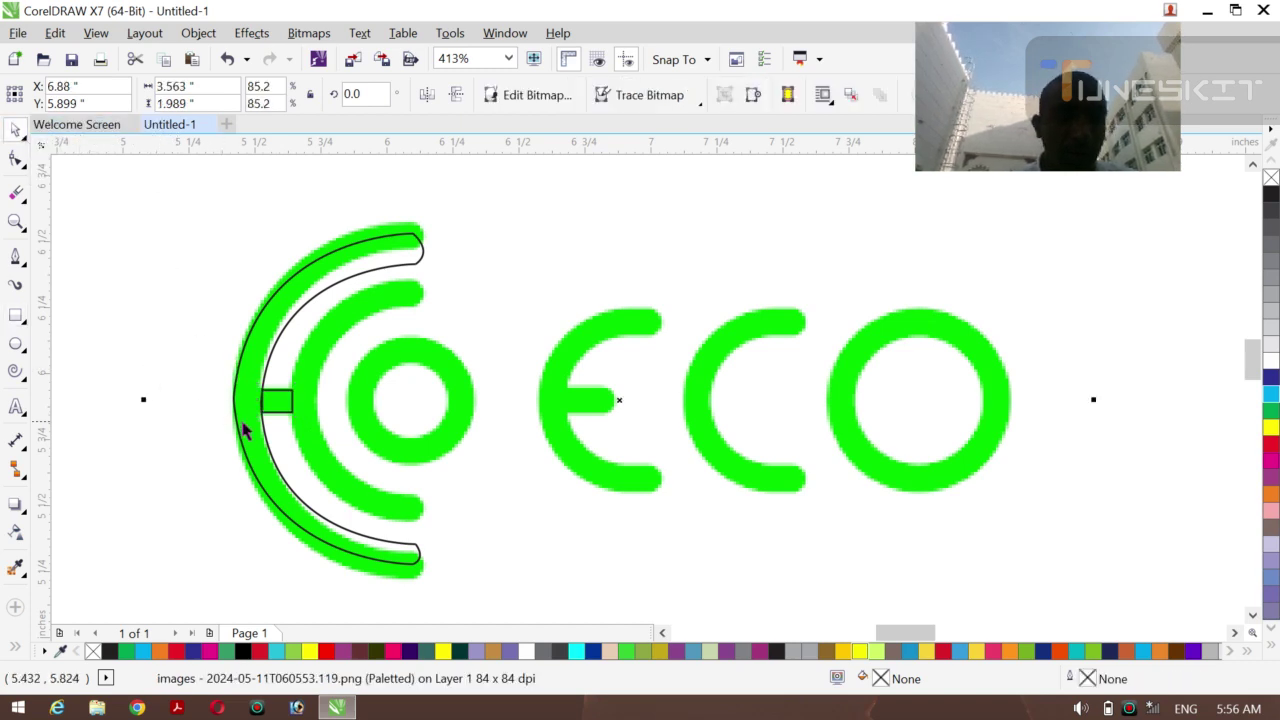
Copy the outermost arc outline, scale the copy to about 66.1%, and place it over the symbol's middle arc.
{"action": "left_click", "coordinate": [237, 430]}
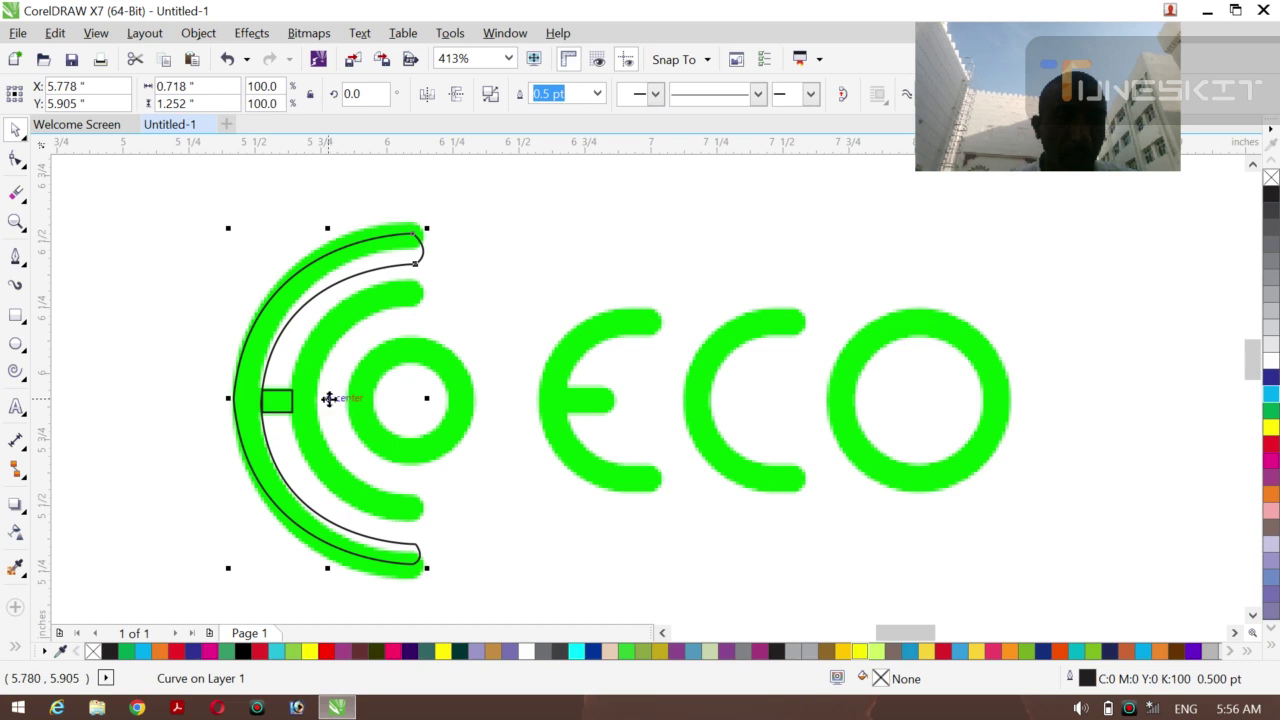
{"action": "left_click_drag", "start_coordinate": [329, 399], "coordinate": [385, 412]}
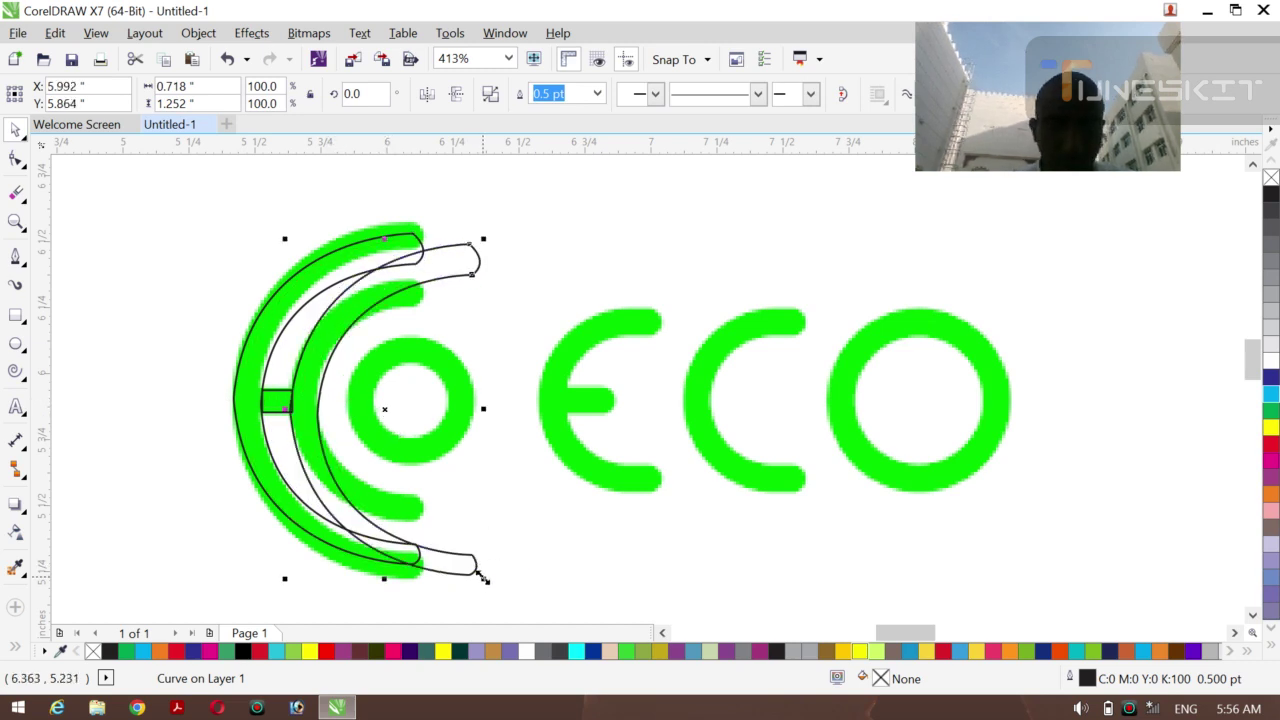
{"action": "left_click_drag", "start_coordinate": [478, 577], "coordinate": [450, 550]}
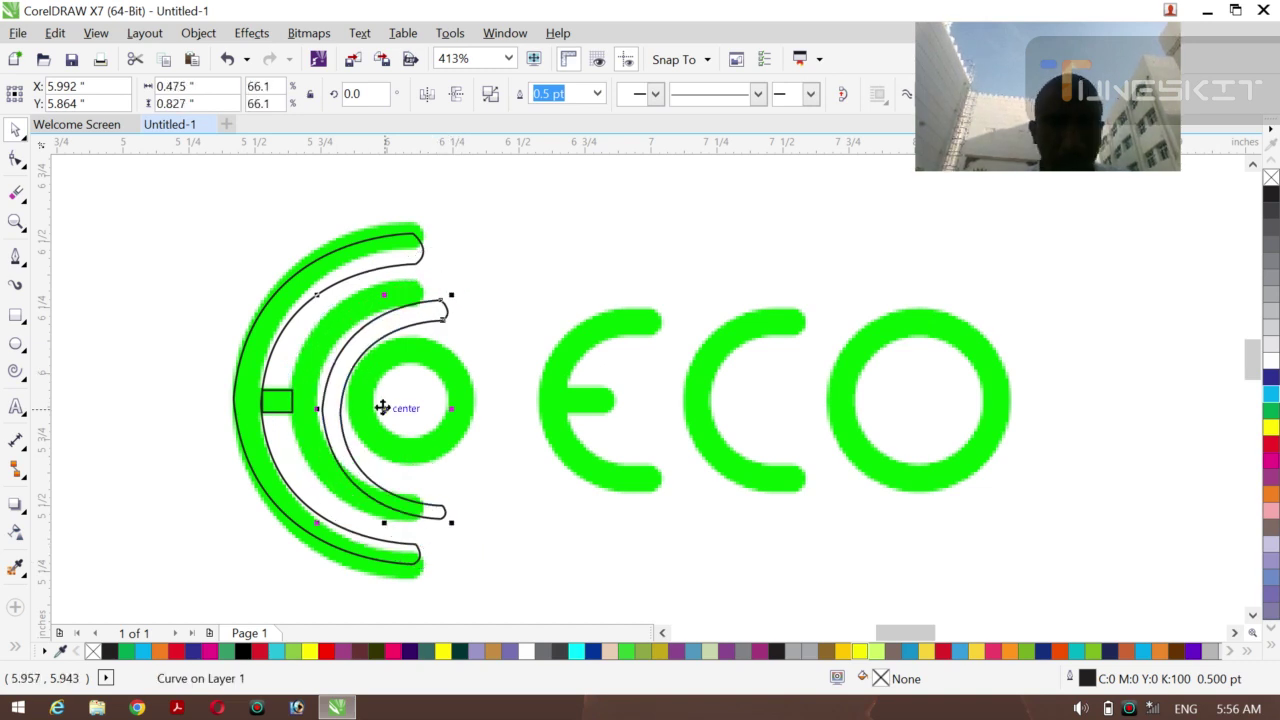
{"action": "left_click_drag", "start_coordinate": [385, 409], "coordinate": [291, 402]}
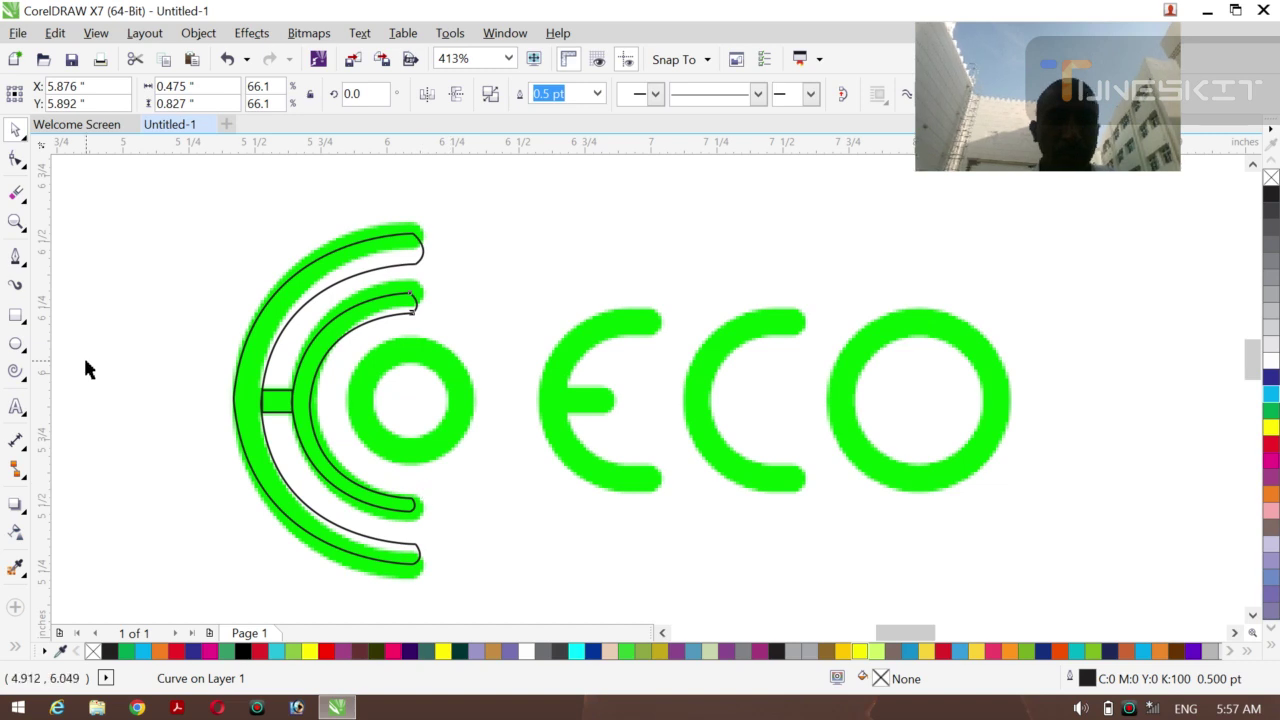
Draw a full circle about 0.434 inches across and centre it over the ring inside the symbol.
{"action": "left_click", "coordinate": [15, 344]}
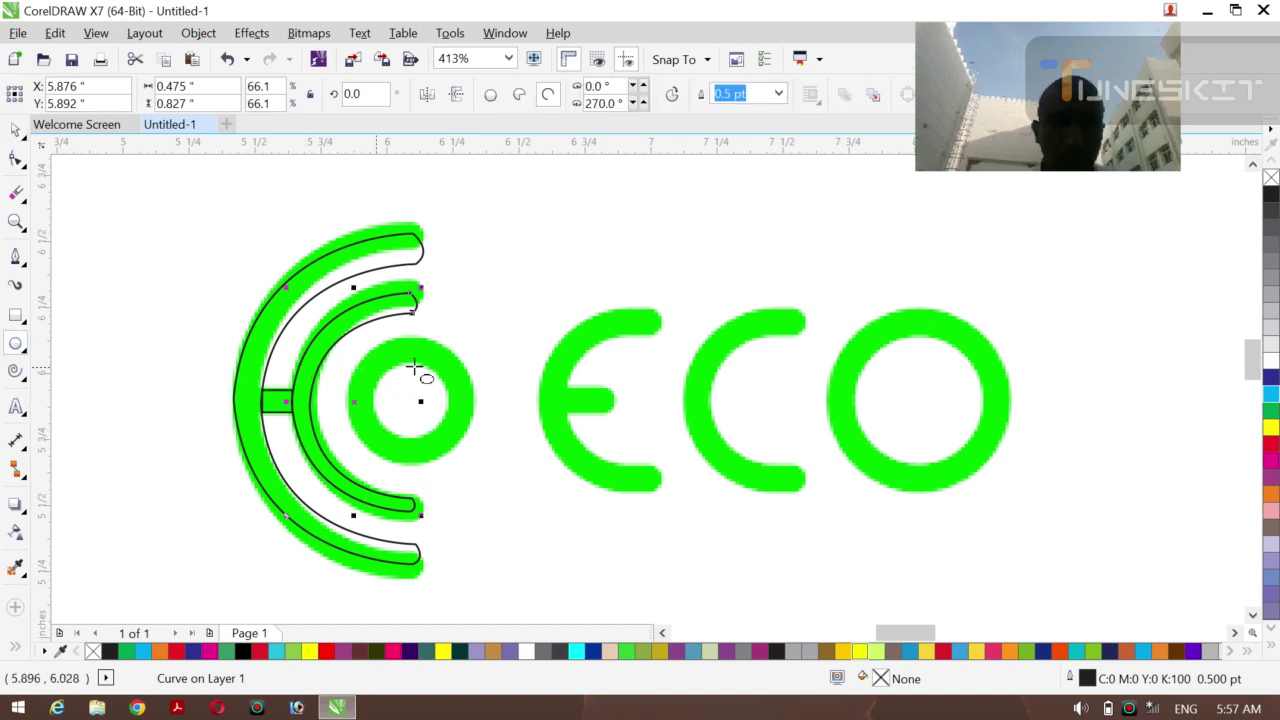
{"action": "left_click_drag", "start_coordinate": [357, 355], "coordinate": [479, 470]}
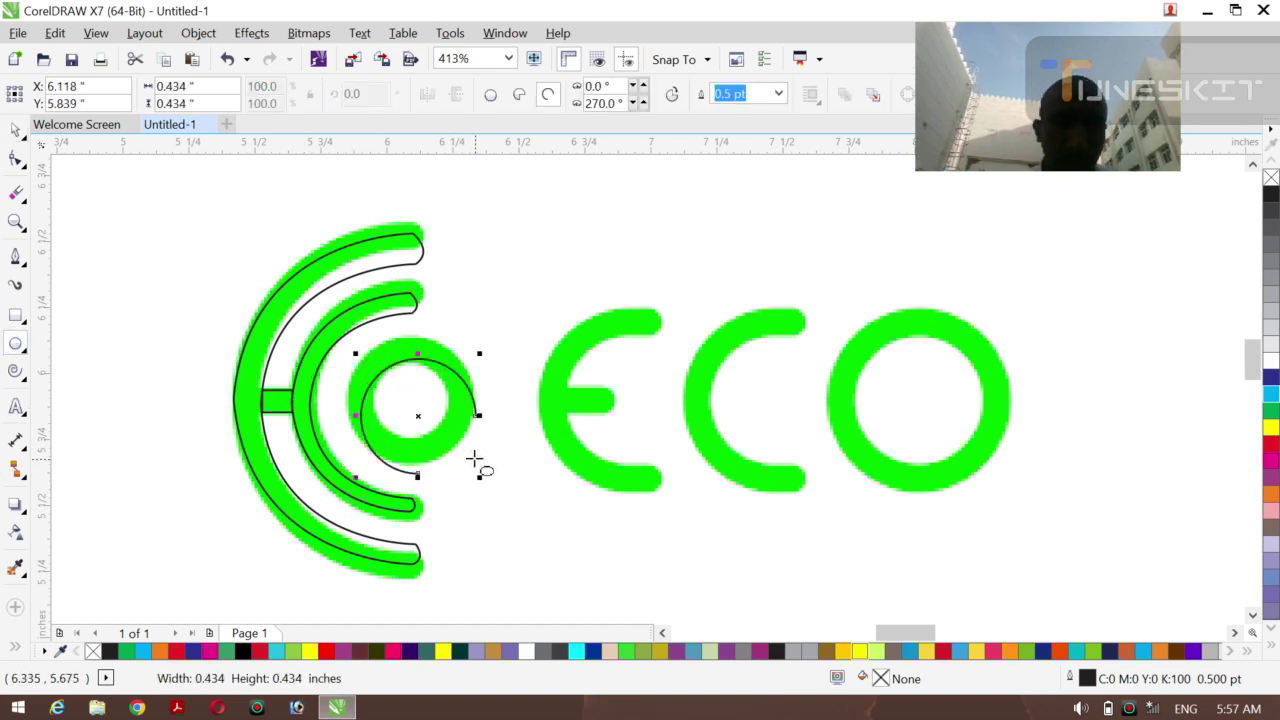
{"action": "left_click", "coordinate": [489, 96]}
{"action": "key", "text": "Up"}
{"action": "key", "text": "Up"}
{"action": "key", "text": "Up"}
{"action": "key", "text": "Up"}
{"action": "key", "text": "Up"}
{"action": "key", "text": "Up"}
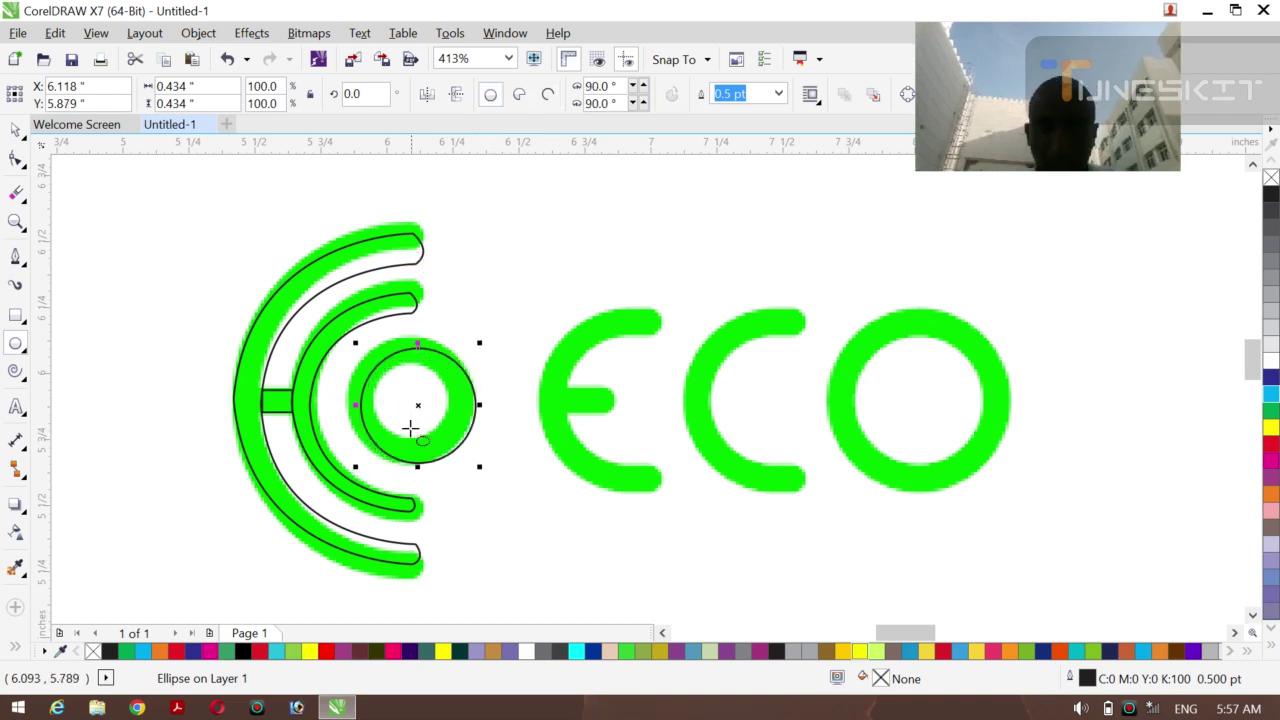
{"action": "key", "text": "Left"}
{"action": "key", "text": "Left"}
{"action": "key", "text": "Left"}
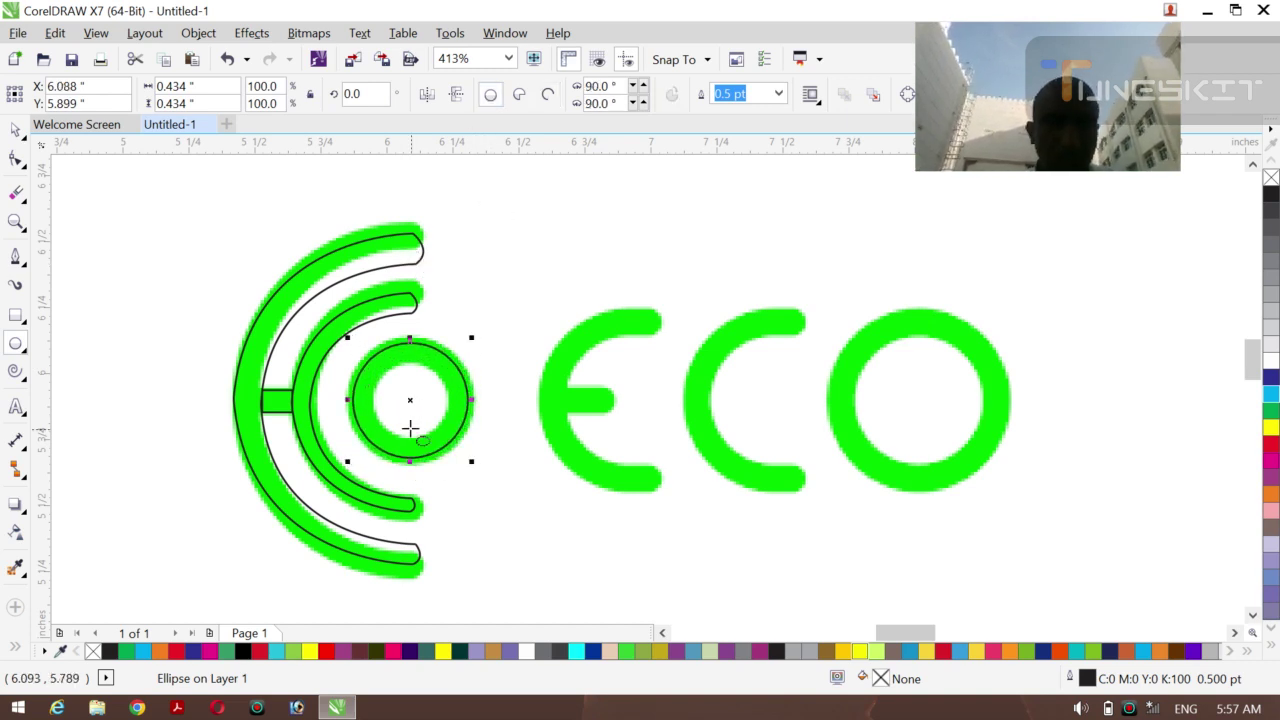
Enlarge the circle to about 0.484 inches and add a concentric copy about 0.305 inches across for the ring's inner edge.
{"action": "mouse_move", "coordinate": [474, 463]}
{"action": "left_mouse_down"}
{"action": "mouse_move", "coordinate": [485, 479]}
{"action": "mouse_move", "coordinate": [448, 449]}
{"action": "mouse_move", "coordinate": [460, 460]}
{"action": "left_mouse_up"}
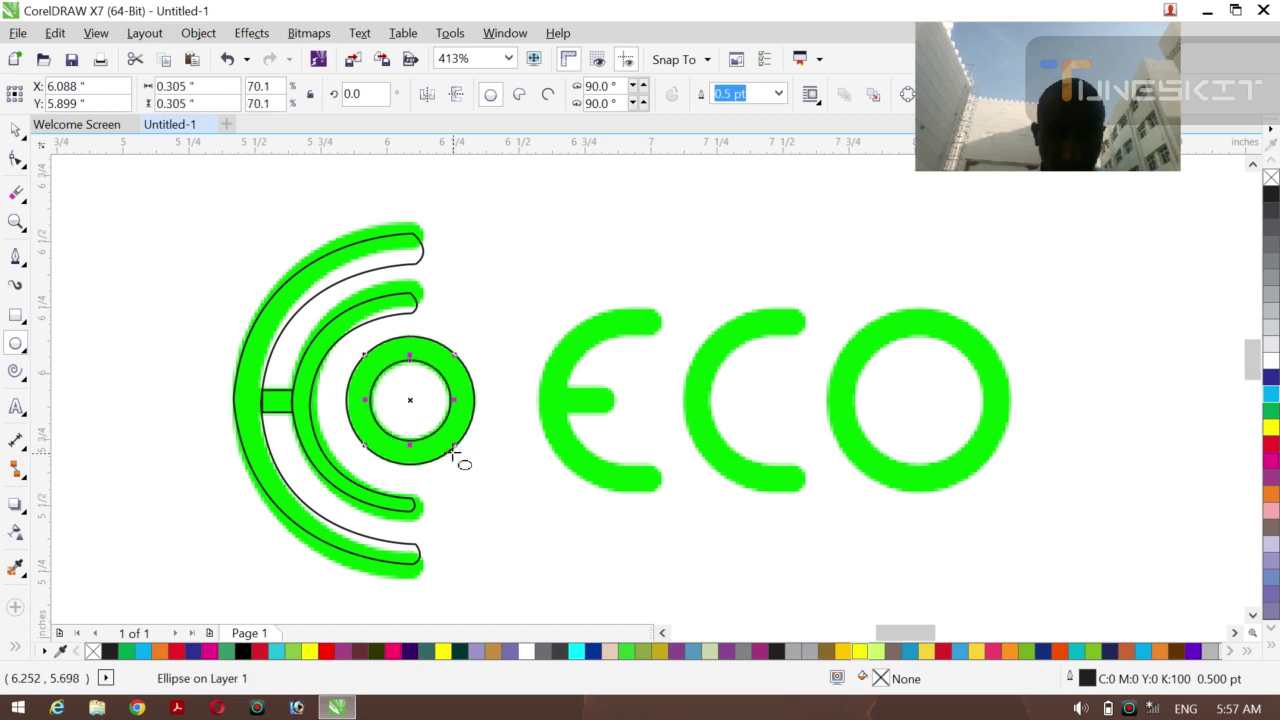
{"action": "left_click", "coordinate": [26, 145]}
{"action": "left_click", "coordinate": [528, 293]}
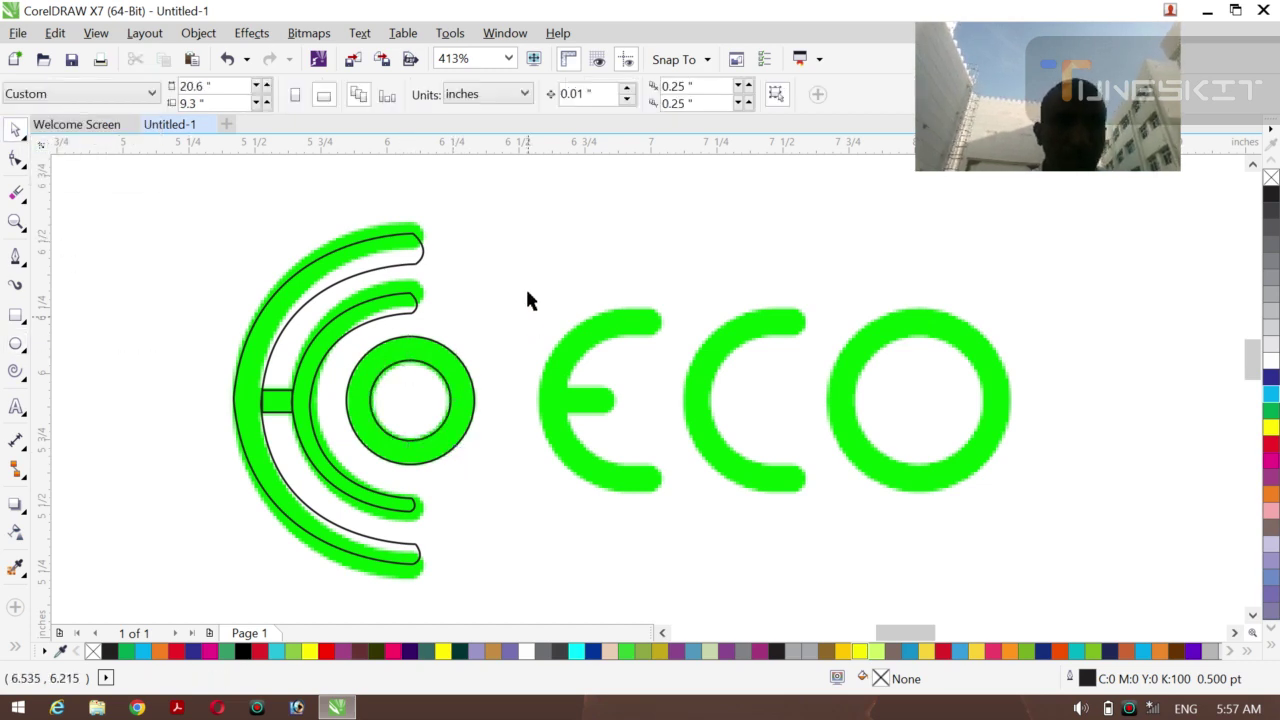
{"action": "left_click", "coordinate": [523, 294]}
{"action": "left_click_drag", "start_coordinate": [523, 294], "coordinate": [429, 349]}
{"action": "key", "text": "Escape"}
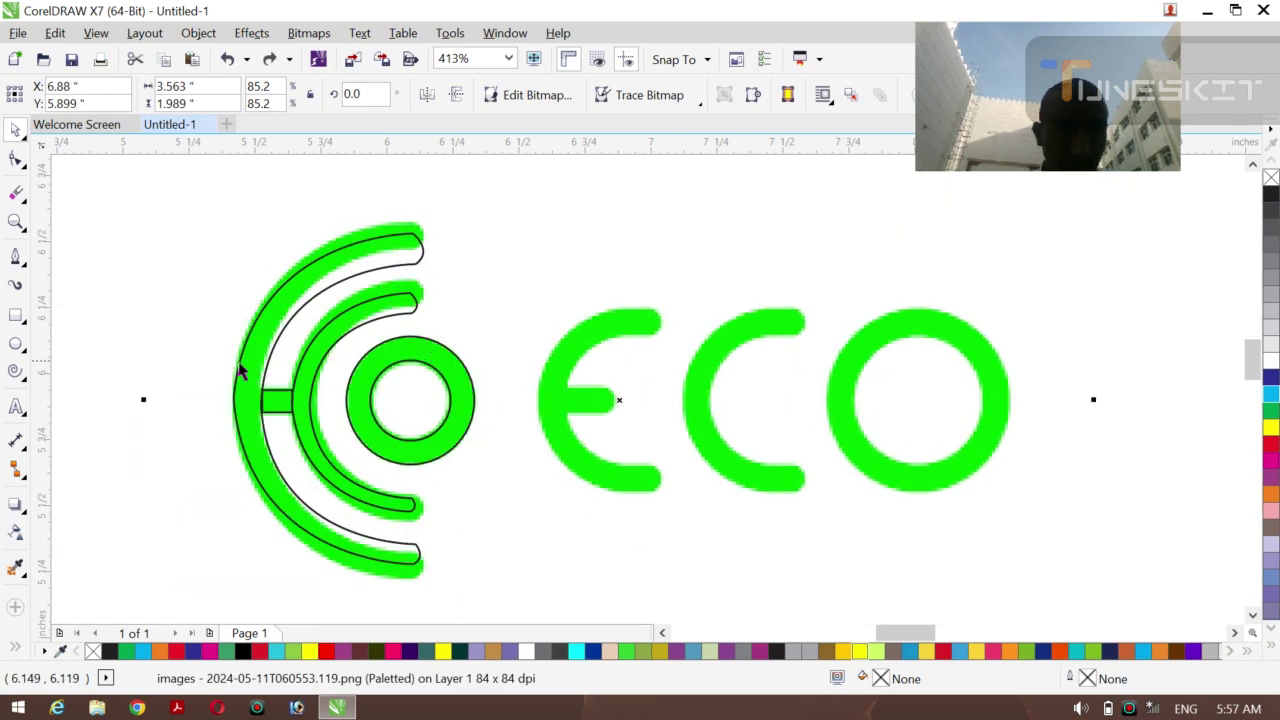
{"action": "left_click_drag", "start_coordinate": [91, 325], "coordinate": [486, 480]}
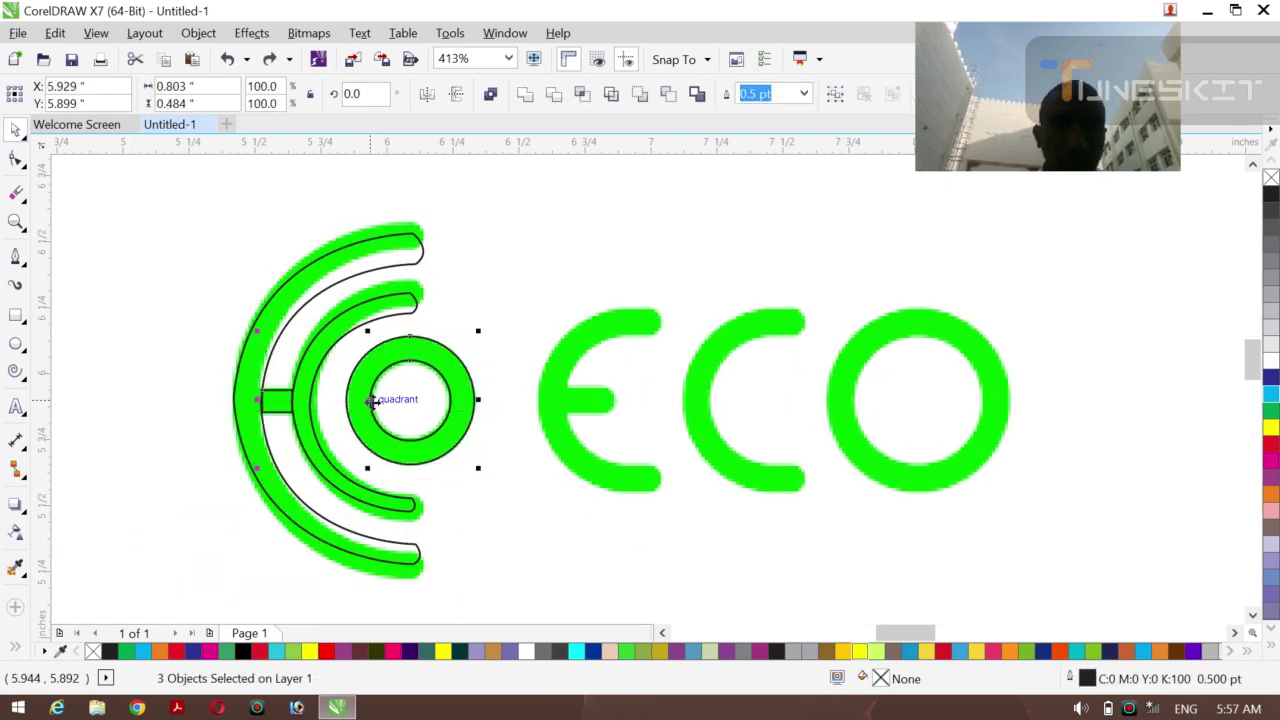
{"action": "left_click", "coordinate": [371, 400]}
{"action": "left_click", "coordinate": [180, 502]}
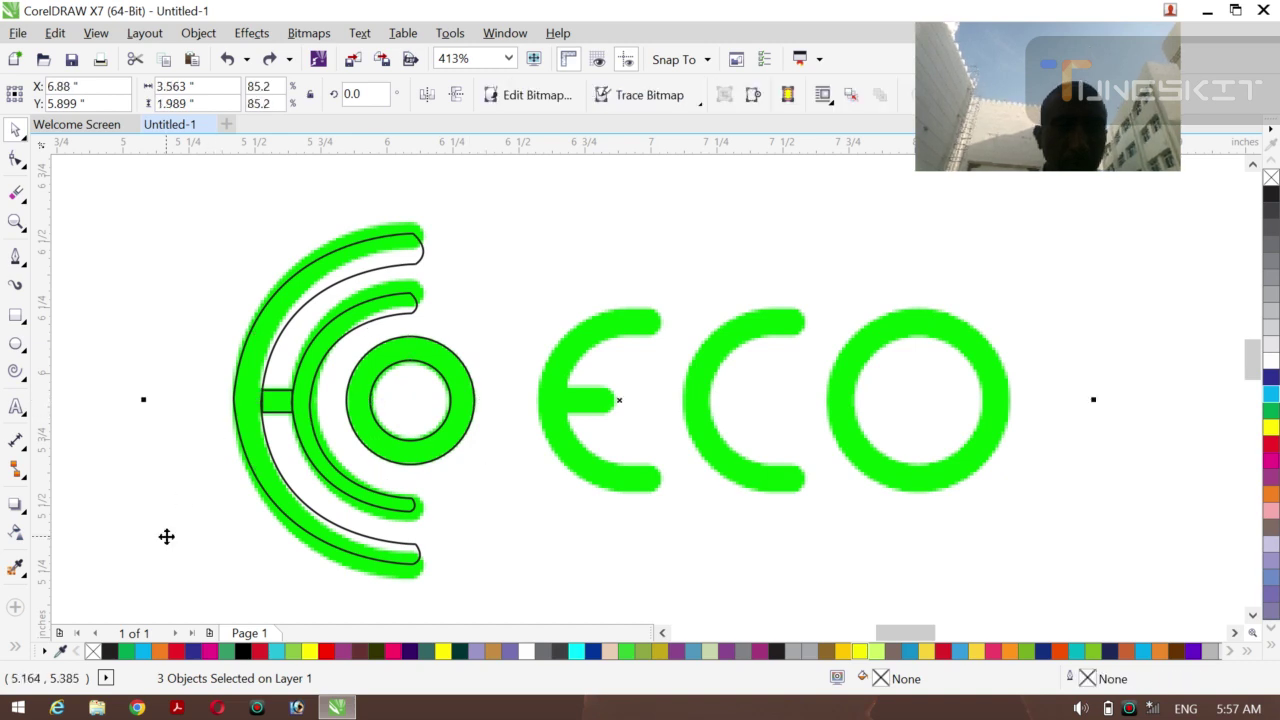
Group the ring's two circles and place a copy enlarged to about 0.706 inches across over the letter O.
{"action": "left_click", "coordinate": [390, 443]}
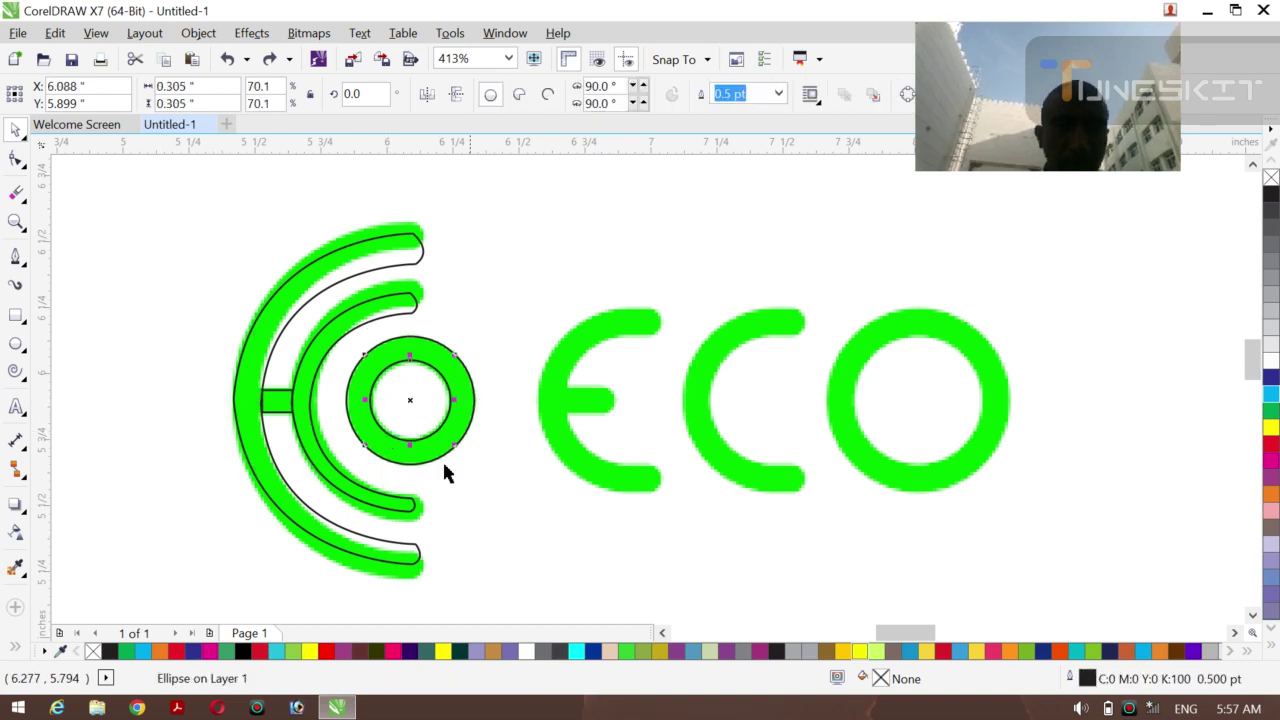
{"action": "left_click", "coordinate": [419, 467], "text": "shift"}
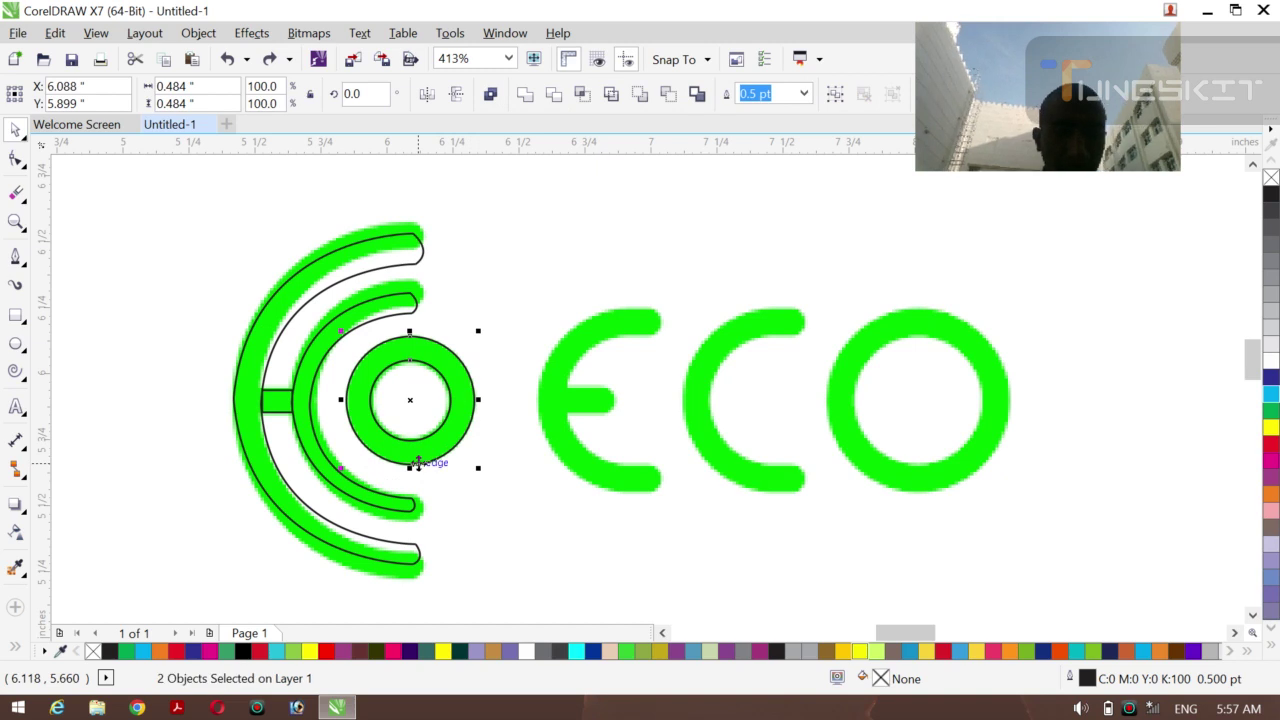
{"action": "key", "text": "ctrl+g"}
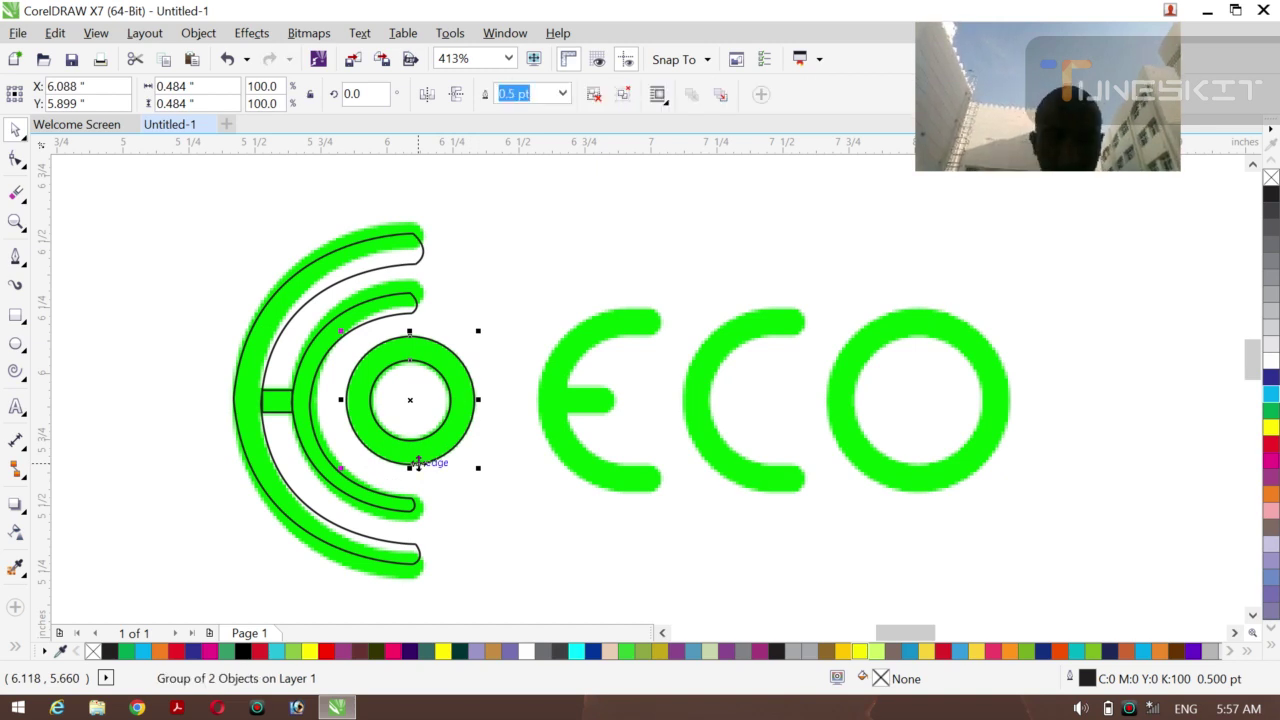
{"action": "left_click_drag", "start_coordinate": [410, 400], "coordinate": [918, 412]}
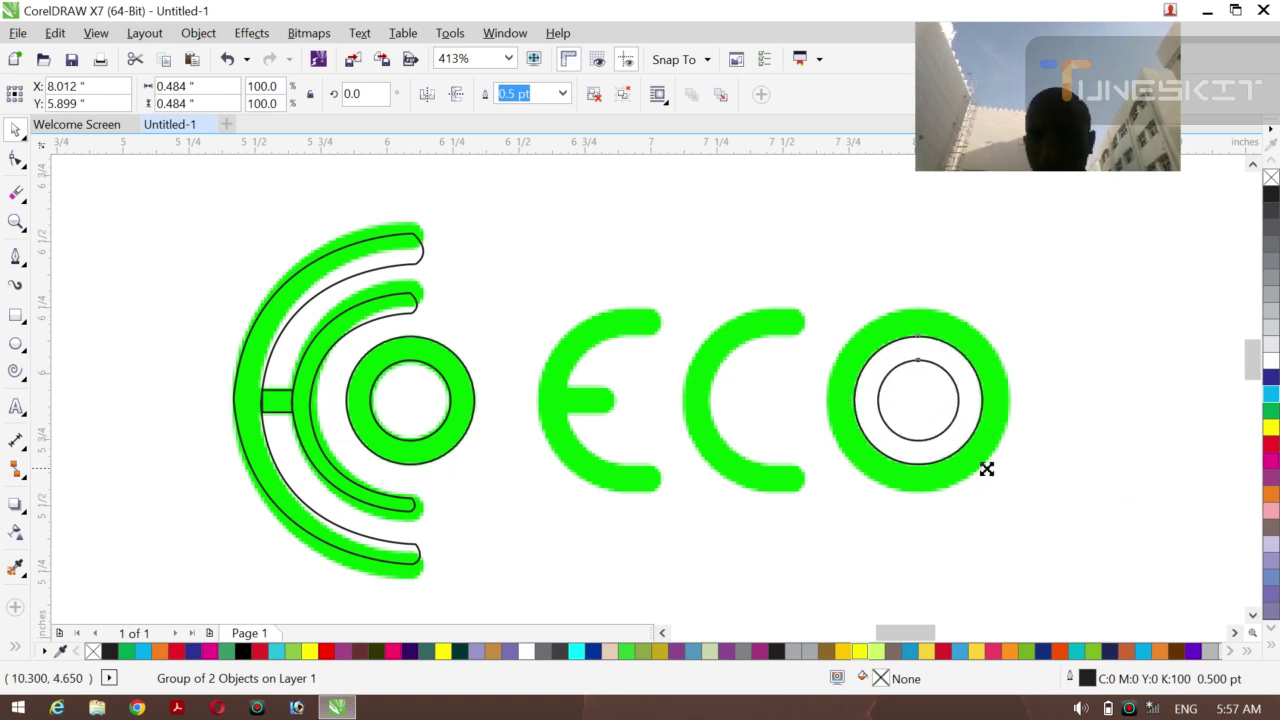
{"action": "left_click_drag", "start_coordinate": [987, 470], "coordinate": [1016, 497]}
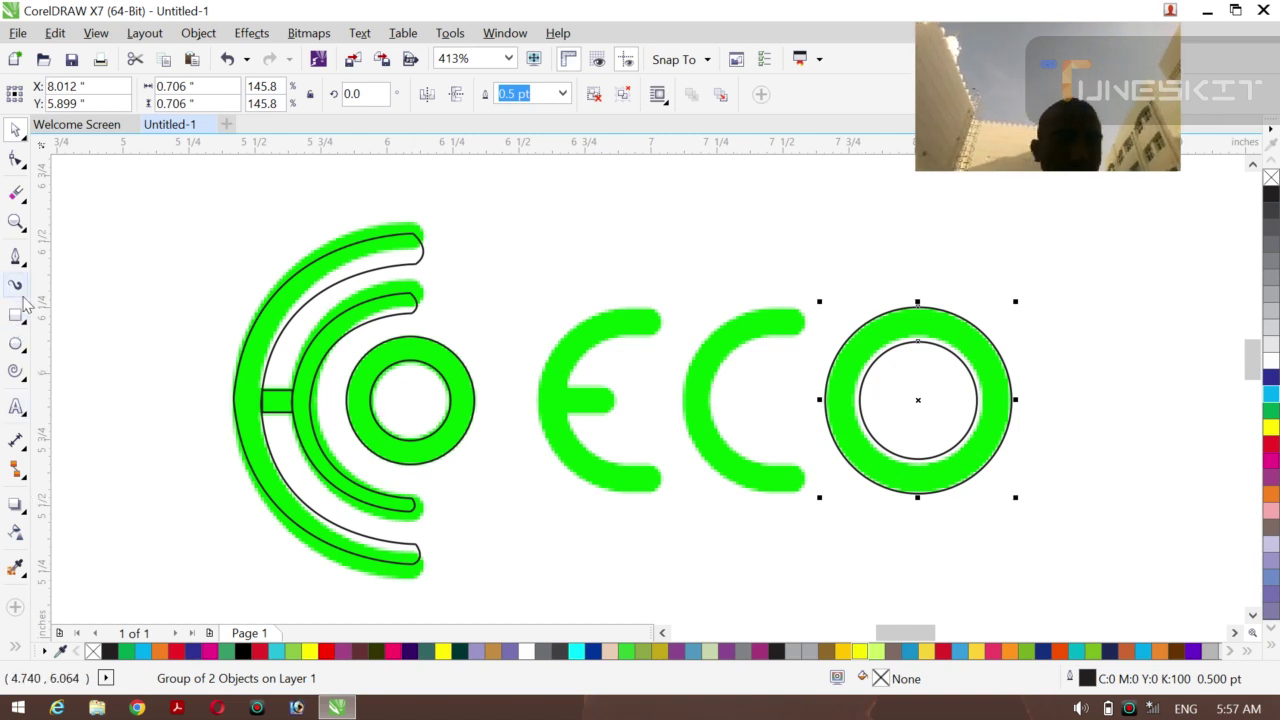
Trace the outer edge of the letter C with the Pen tool as a curve about 0.437 by 0.693 inches.
{"action": "left_click", "coordinate": [16, 257]}
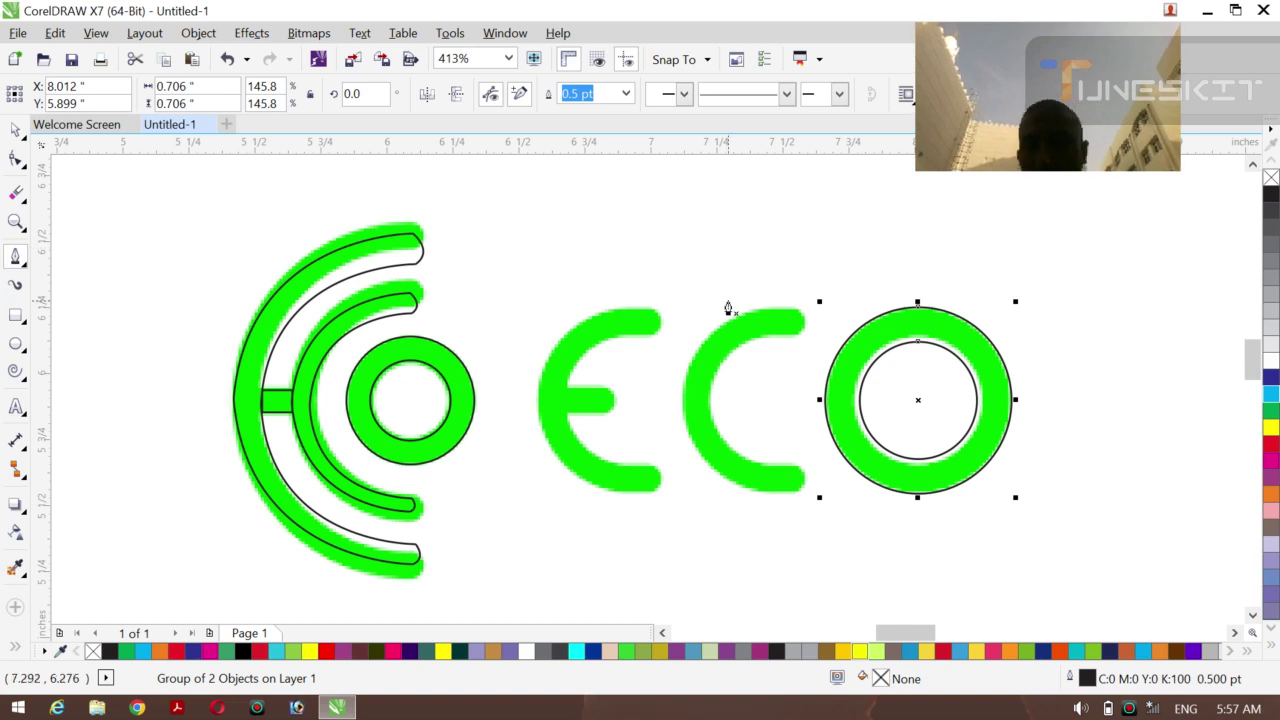
{"action": "left_click", "coordinate": [794, 312]}
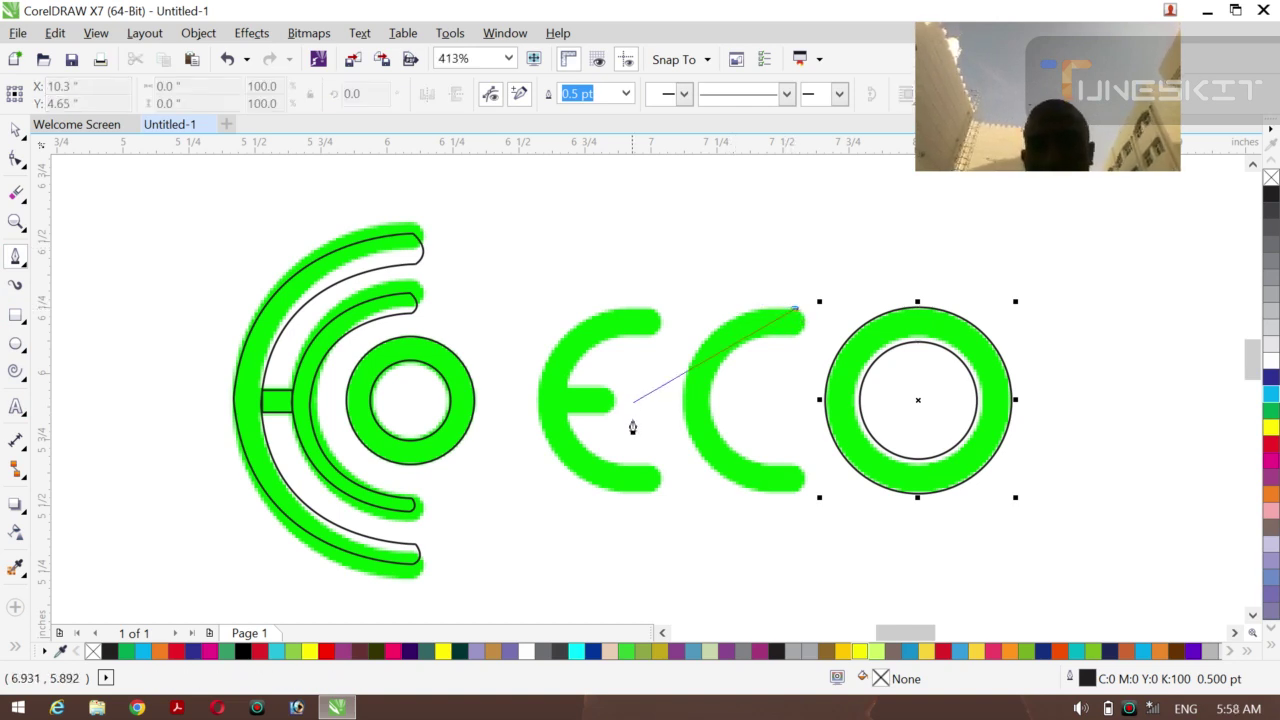
{"action": "left_click_drag", "start_coordinate": [684, 402], "coordinate": [672, 510]}
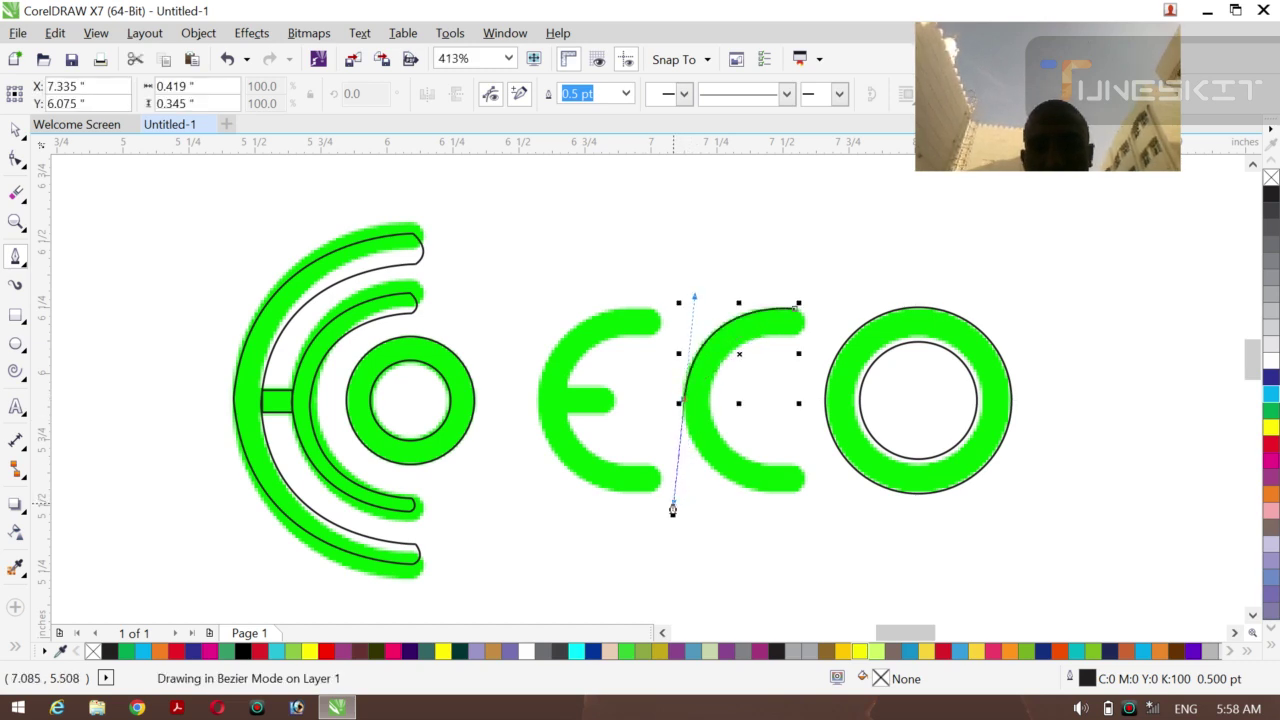
{"action": "left_click", "coordinate": [799, 497]}
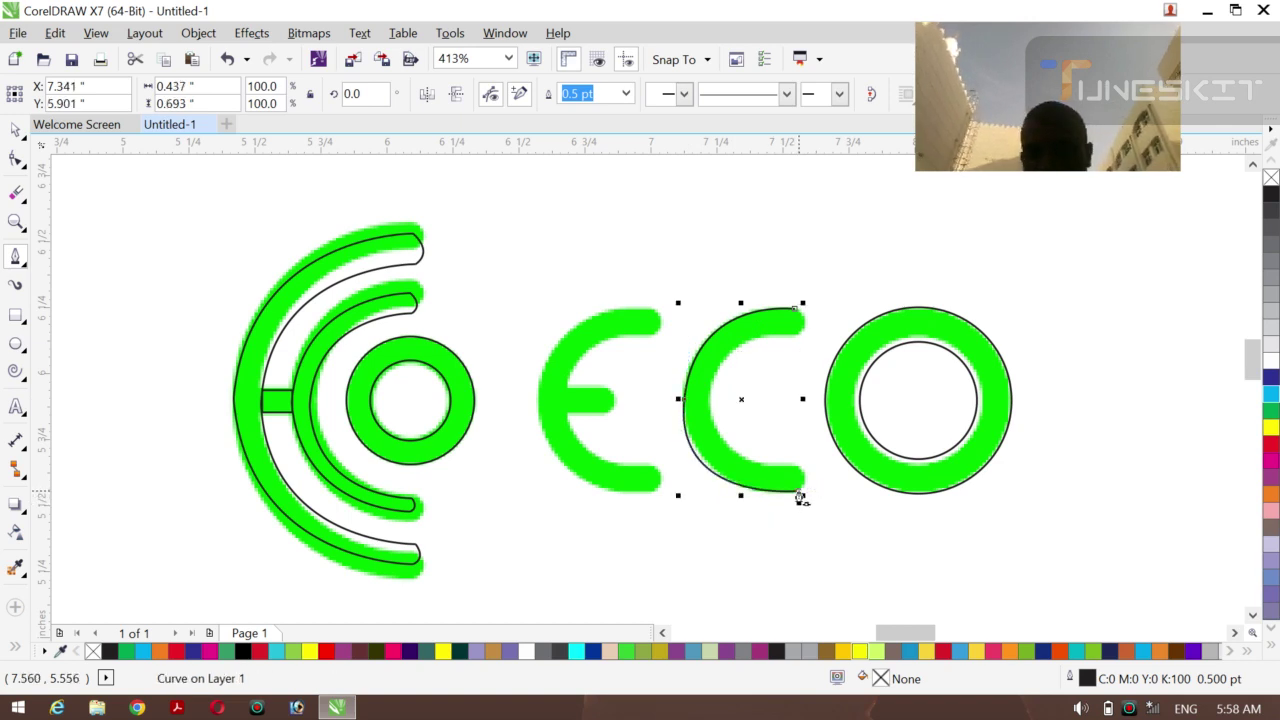
Trace the inner edge of the letter C as a separate curve about 0.324 by 0.506 inches.
{"action": "left_click", "coordinate": [797, 338]}
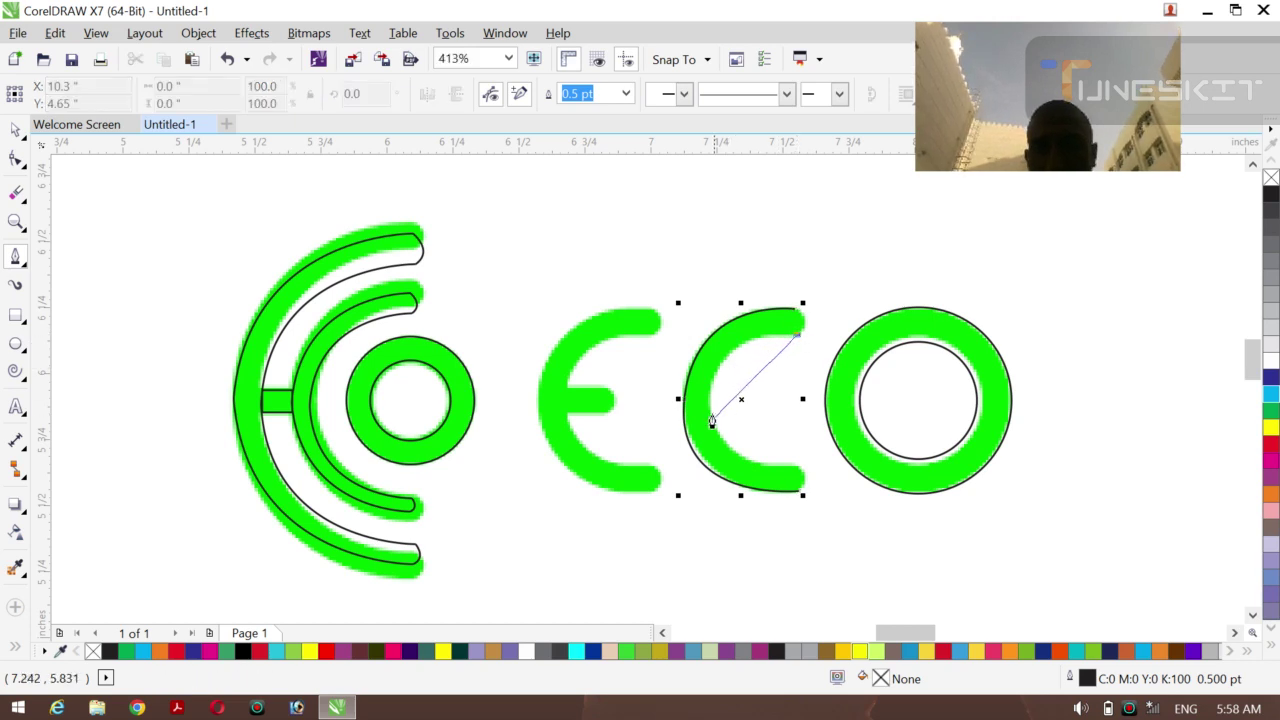
{"action": "left_click_drag", "start_coordinate": [714, 400], "coordinate": [717, 486]}
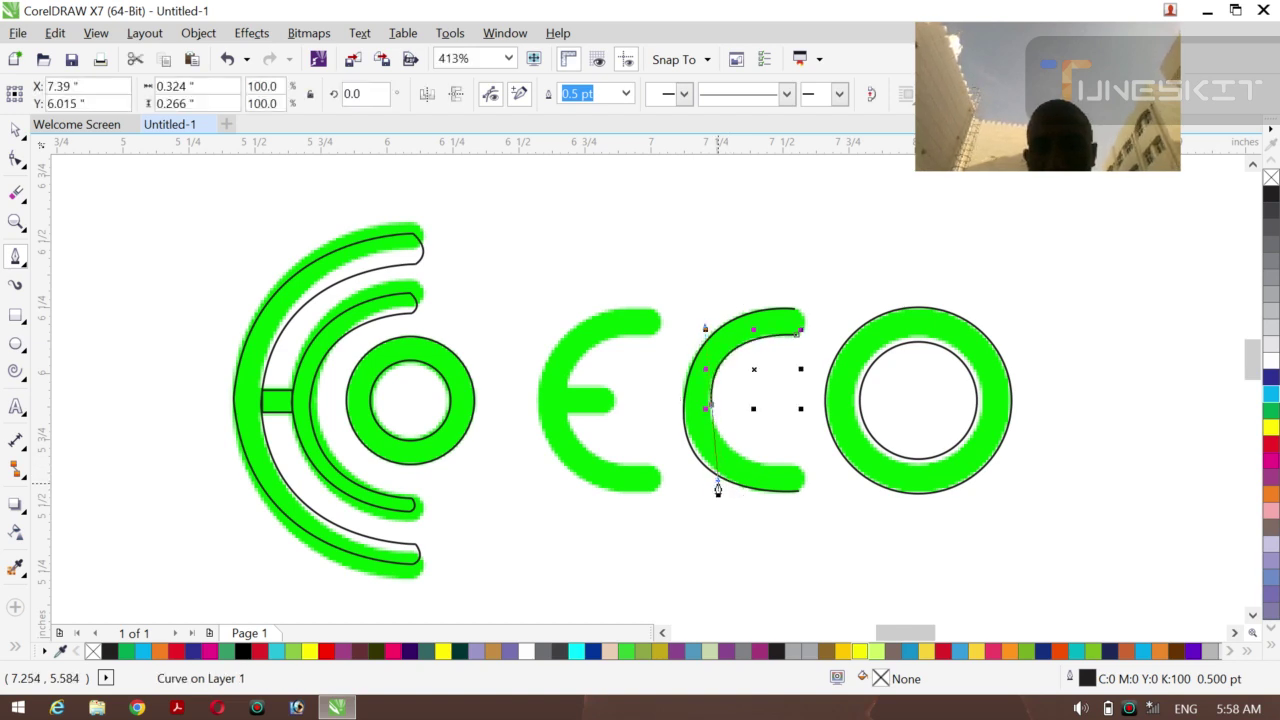
{"action": "left_click", "coordinate": [799, 473]}
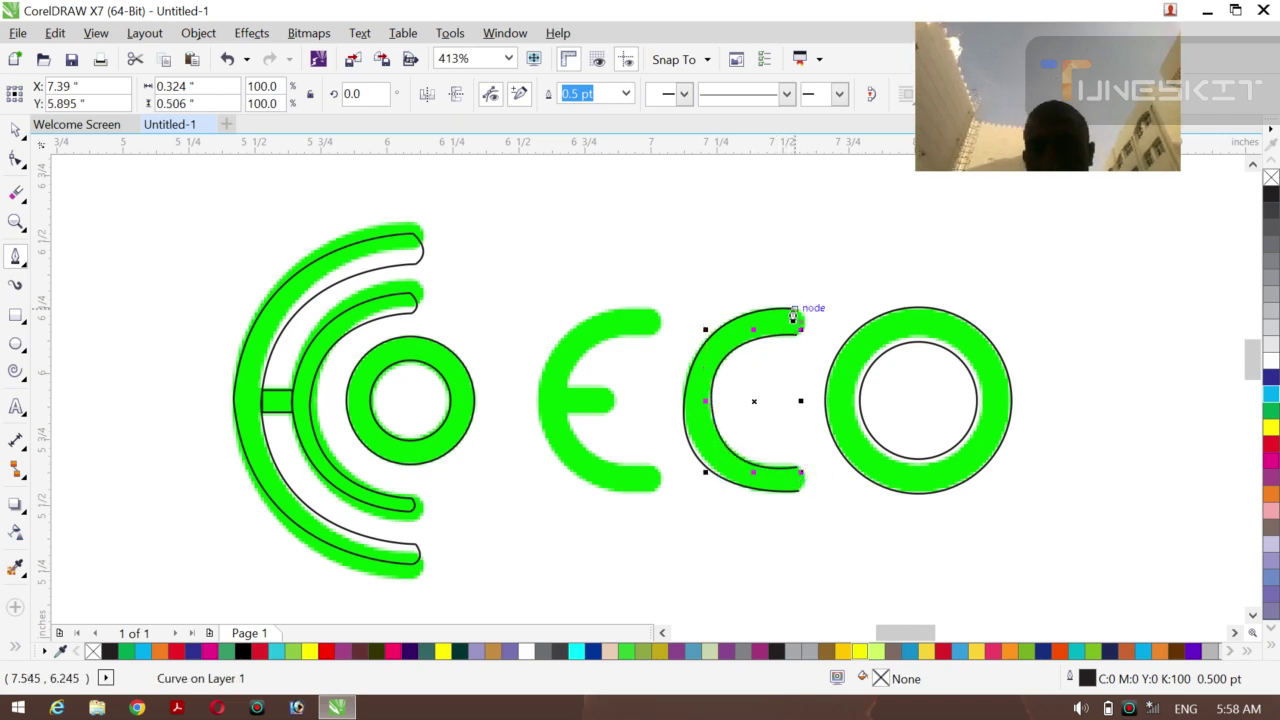
Draw rounded end caps on the C's two tips, about 0.039 by 0.098 inches above and 0.037 by 0.091 inches below.
{"action": "left_click", "coordinate": [793, 316]}
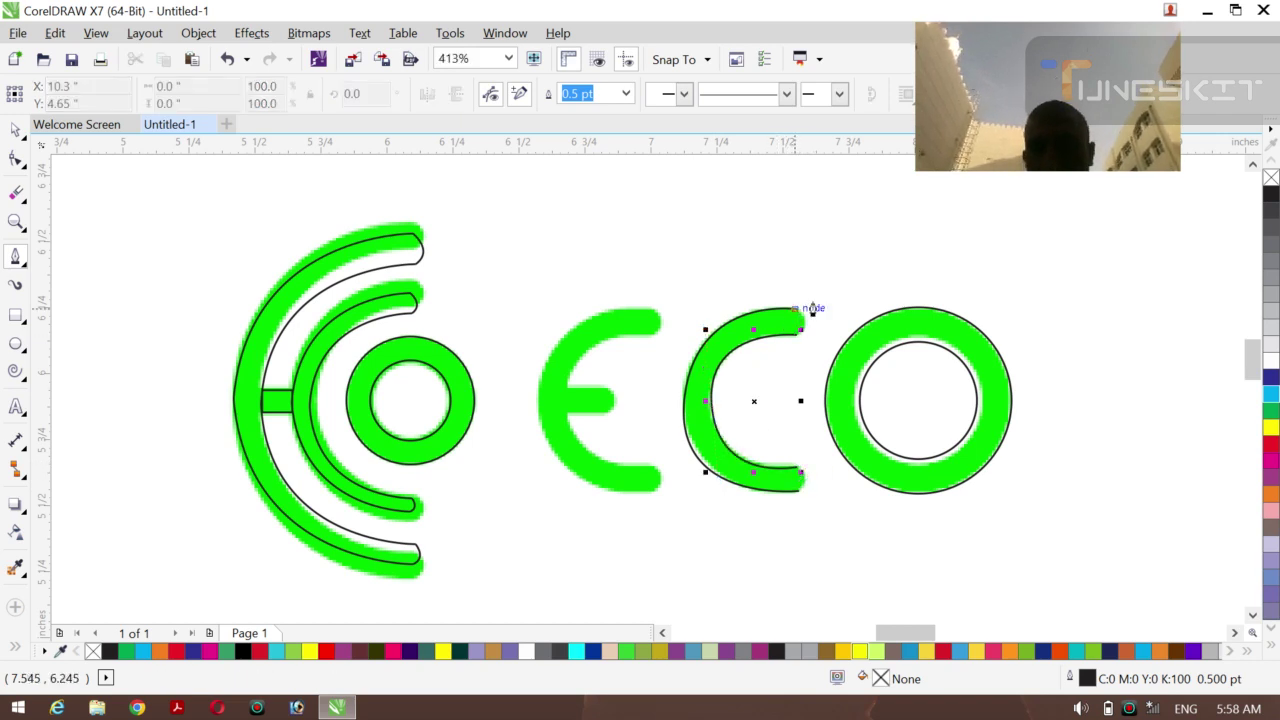
{"action": "left_click", "coordinate": [777, 353]}
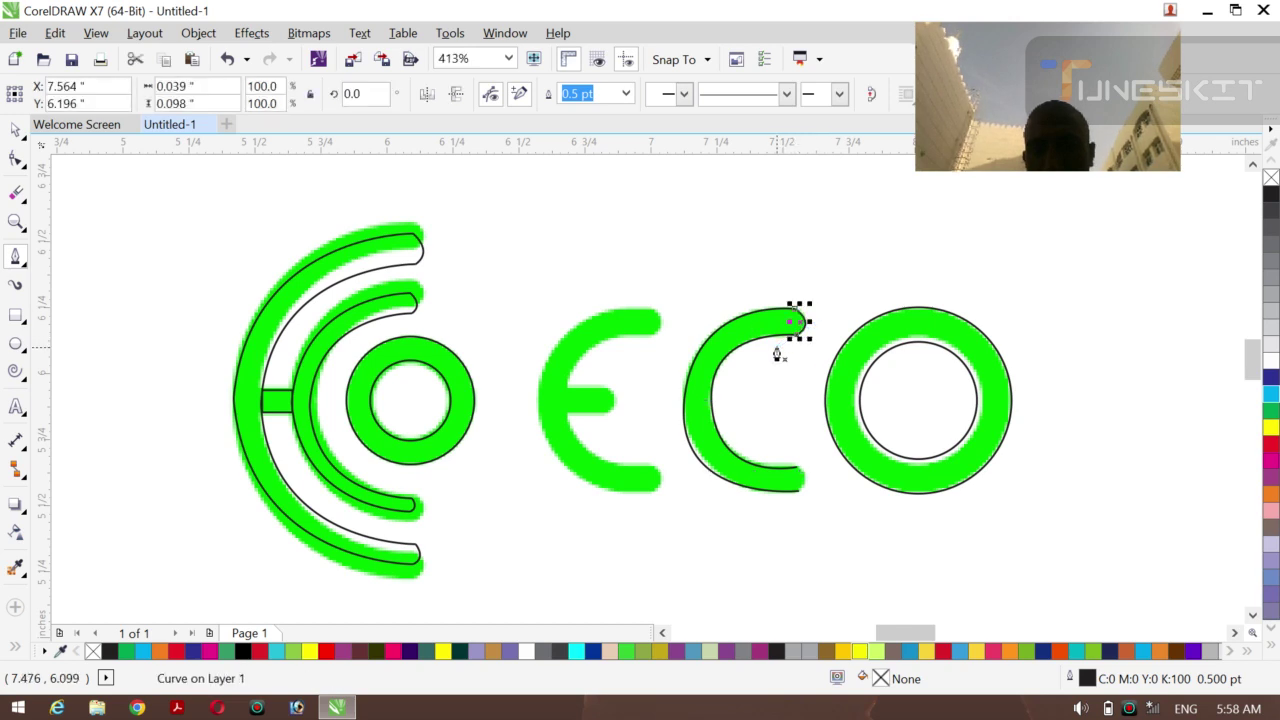
{"action": "left_click", "coordinate": [798, 475]}
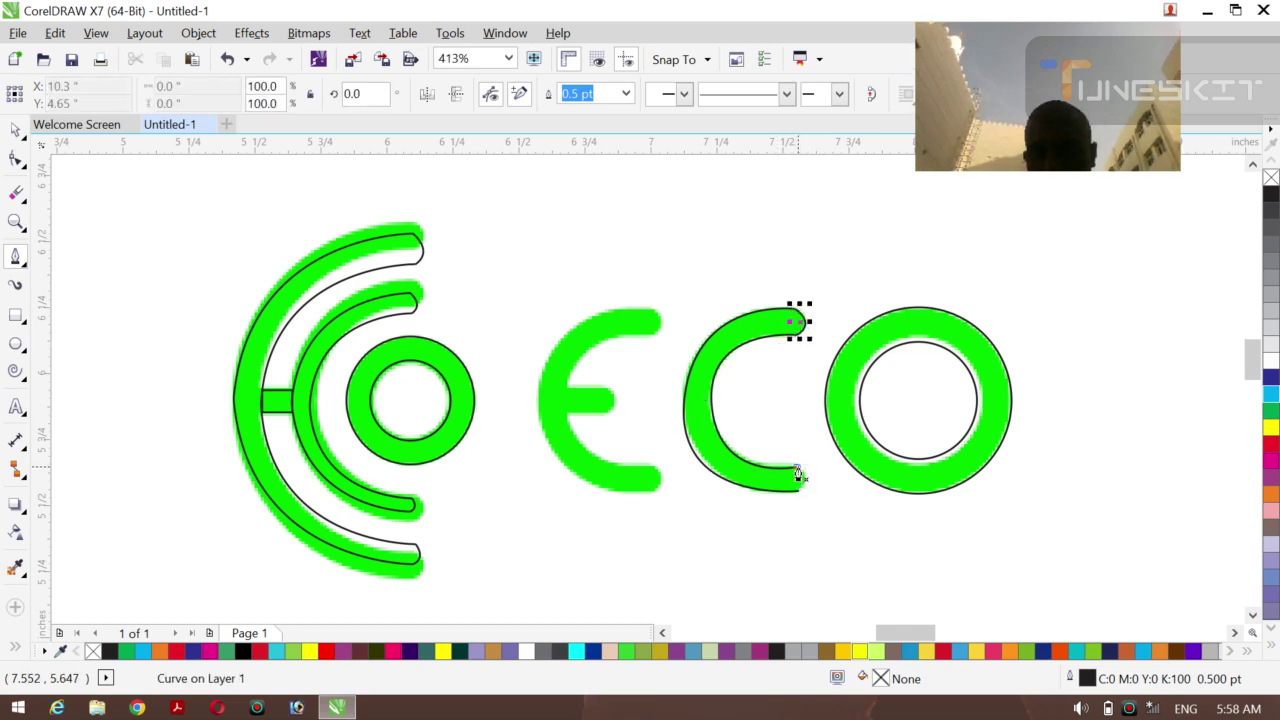
{"action": "left_click_drag", "start_coordinate": [800, 498], "coordinate": [780, 515]}
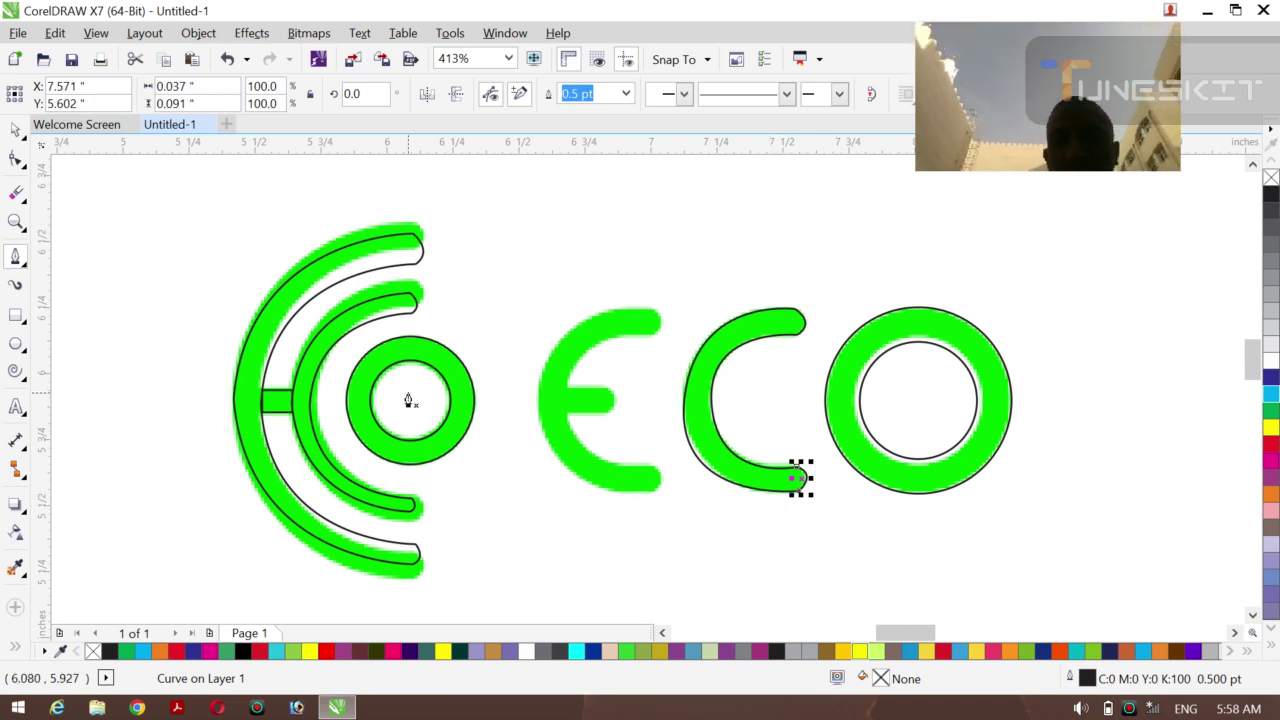
Weld the C's upper end cap to its inner edge curve.
{"action": "left_click", "coordinate": [25, 143]}
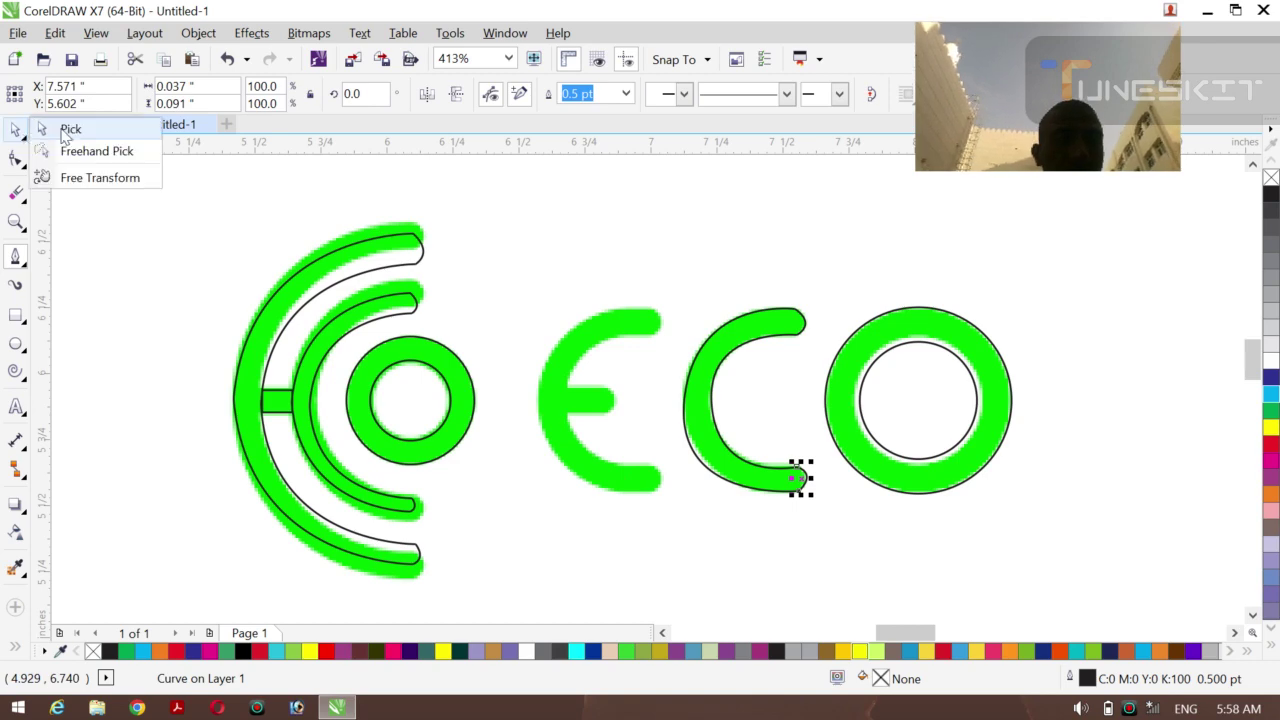
{"action": "left_click", "coordinate": [60, 126]}
{"action": "left_click", "coordinate": [635, 175]}
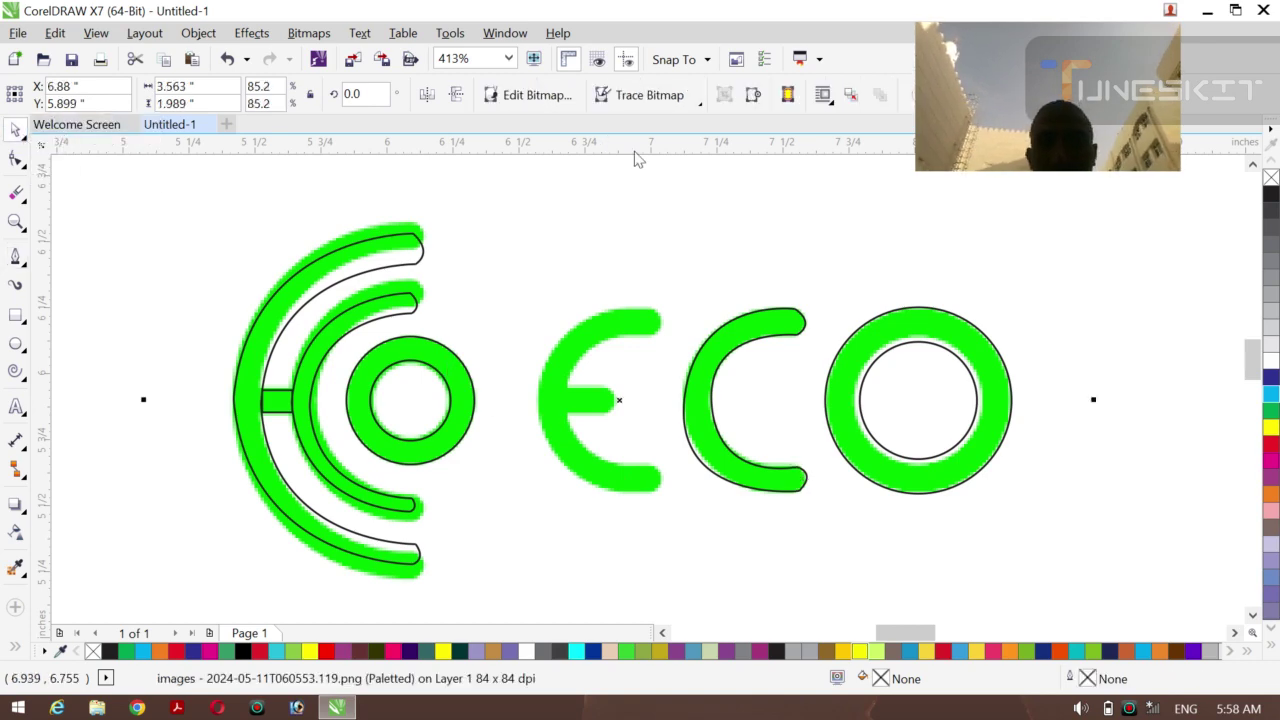
{"action": "key", "text": "ctrl+z"}
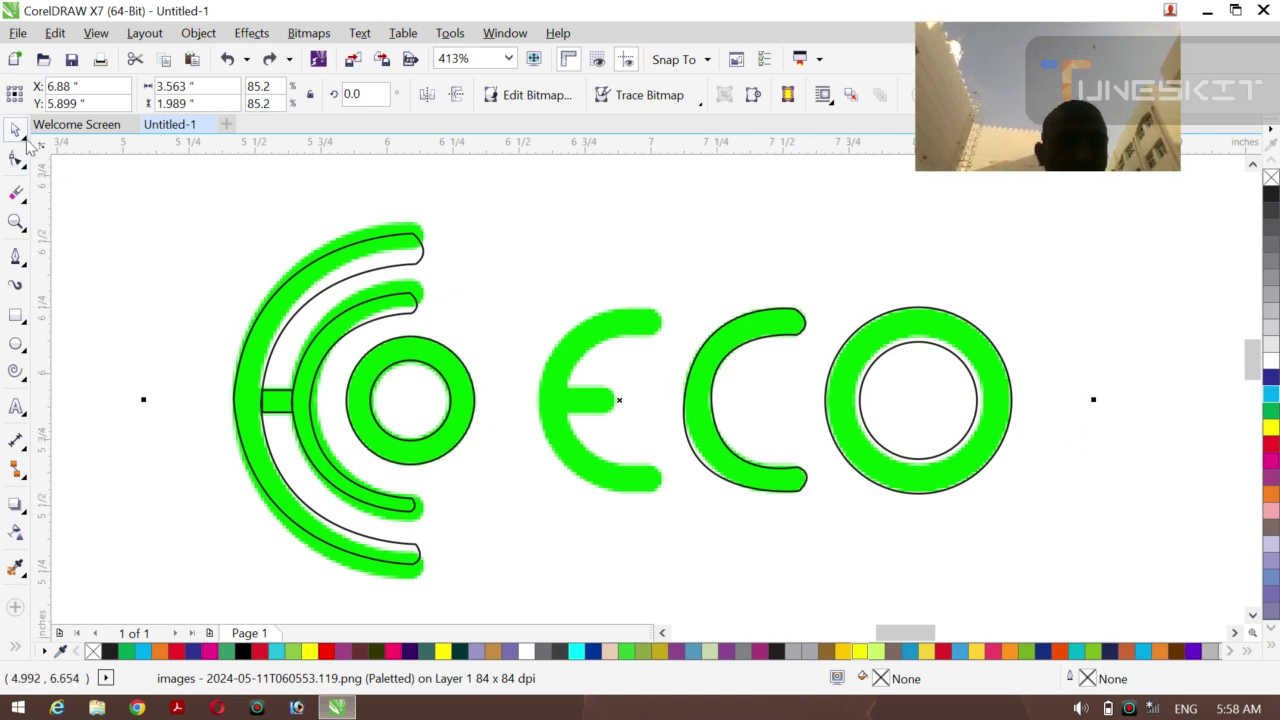
{"action": "left_click", "coordinate": [56, 295]}
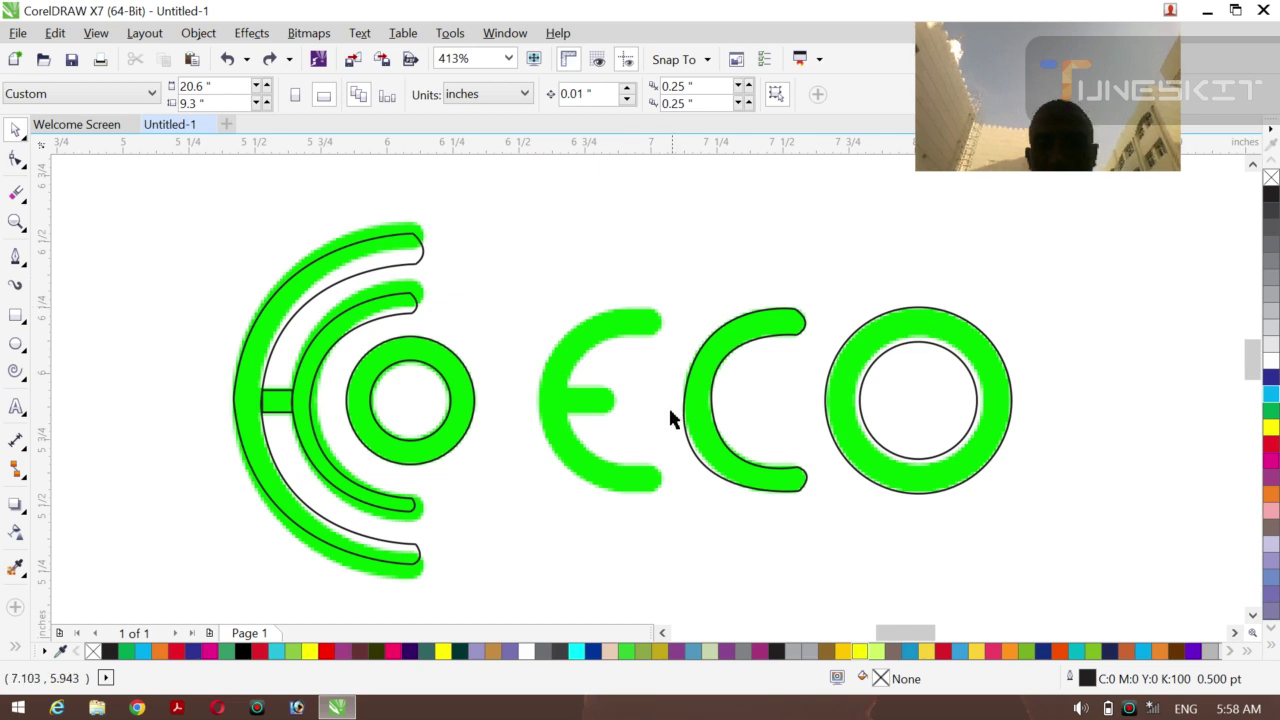
{"action": "left_click", "coordinate": [805, 329]}
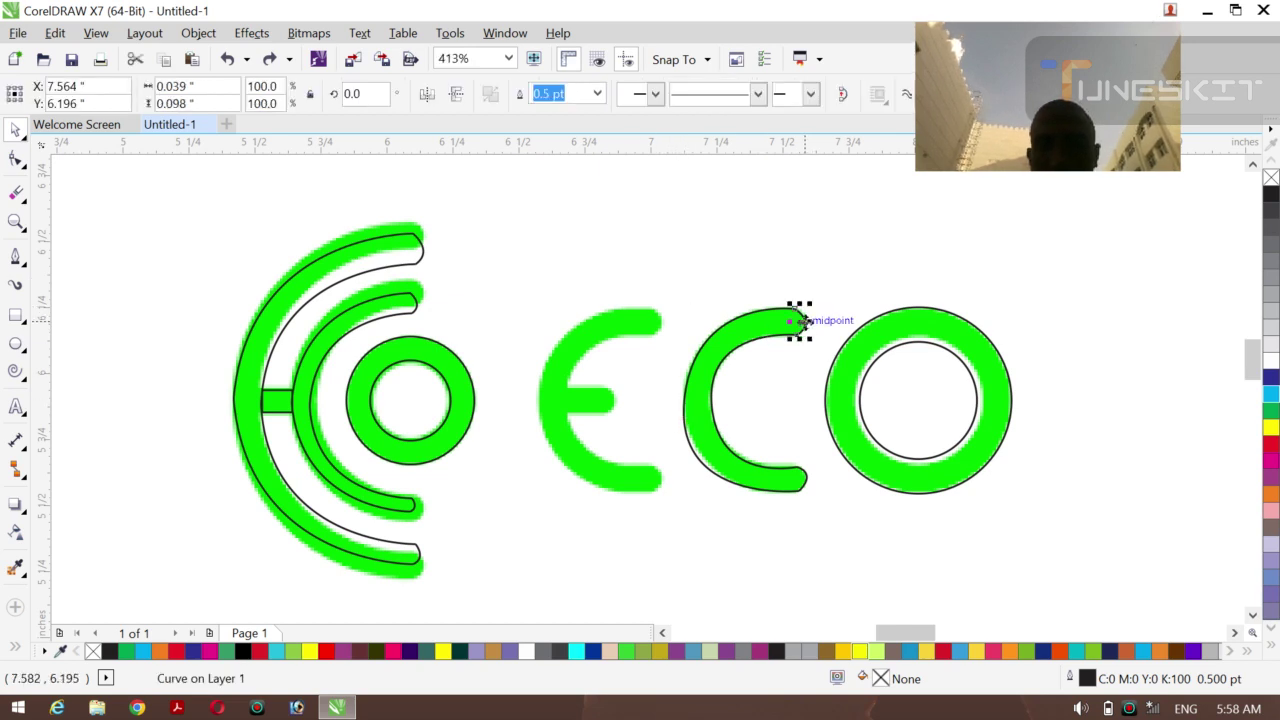
{"action": "left_click", "coordinate": [753, 347], "text": "shift"}
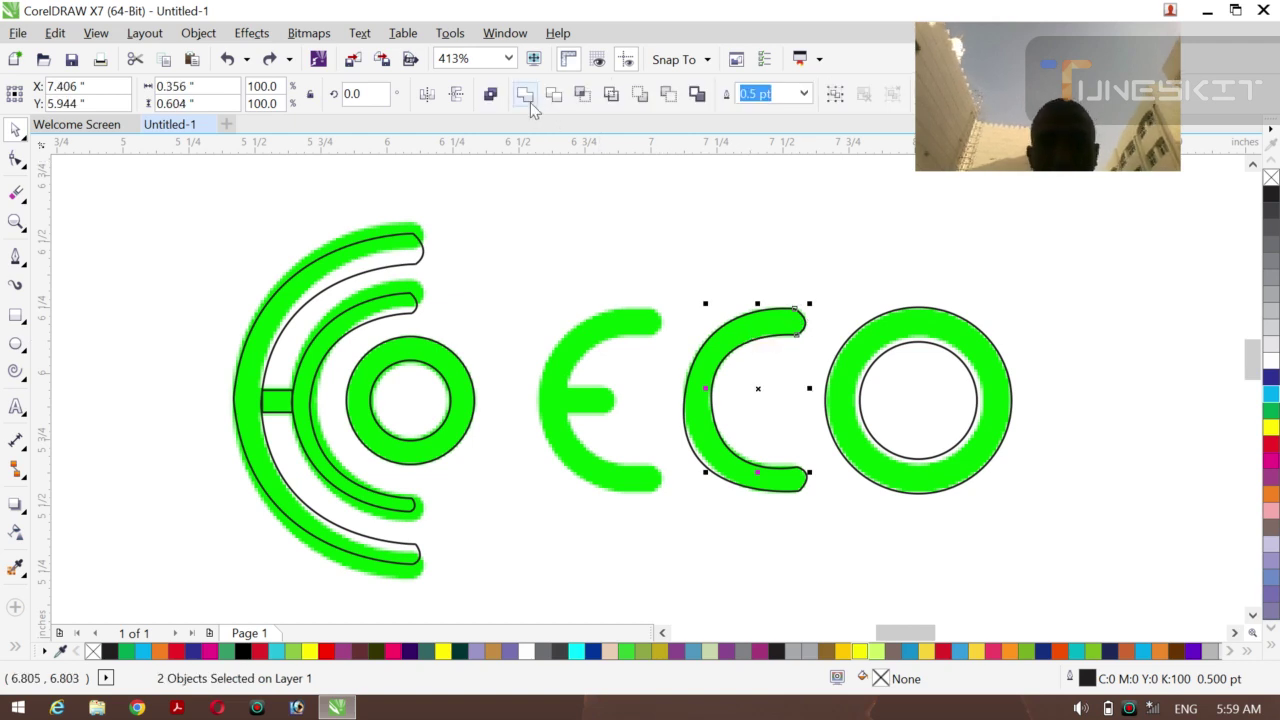
{"action": "left_click", "coordinate": [527, 98]}
Combine the C's lower end cap with its outer edge curve.
{"action": "left_click", "coordinate": [823, 514]}
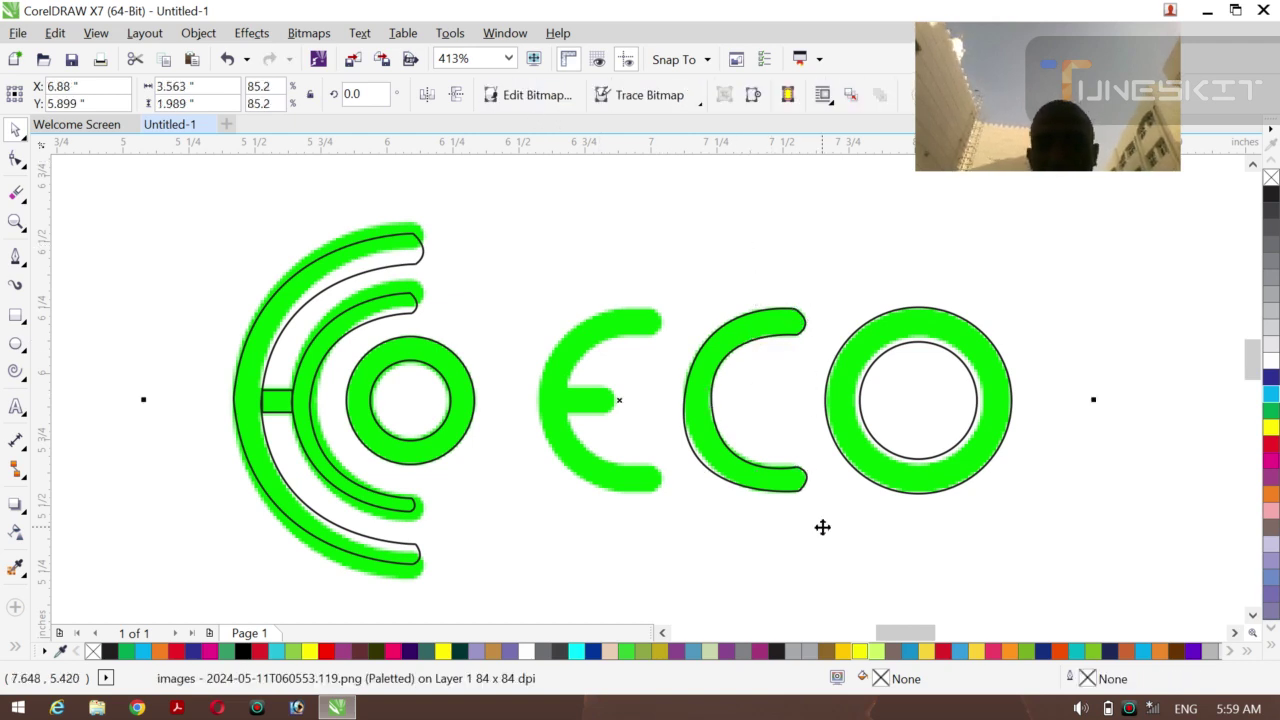
{"action": "left_click", "coordinate": [806, 482]}
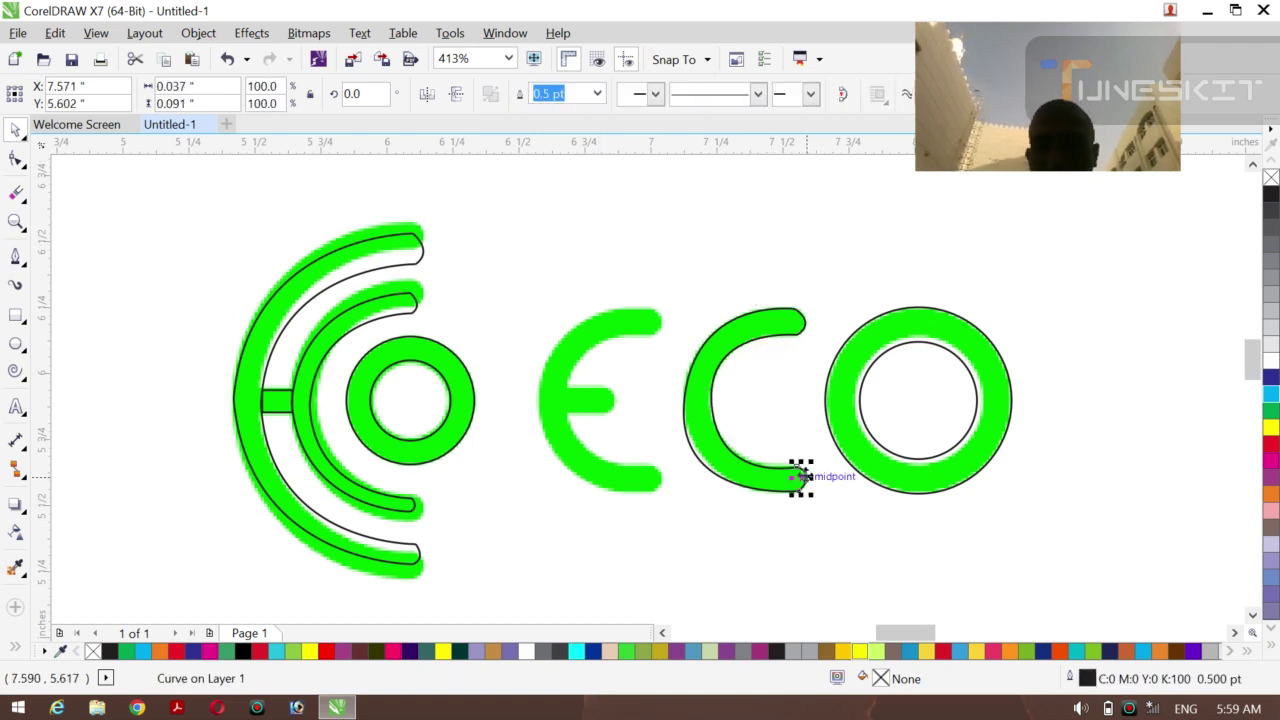
{"action": "left_click", "coordinate": [750, 490], "text": "shift"}
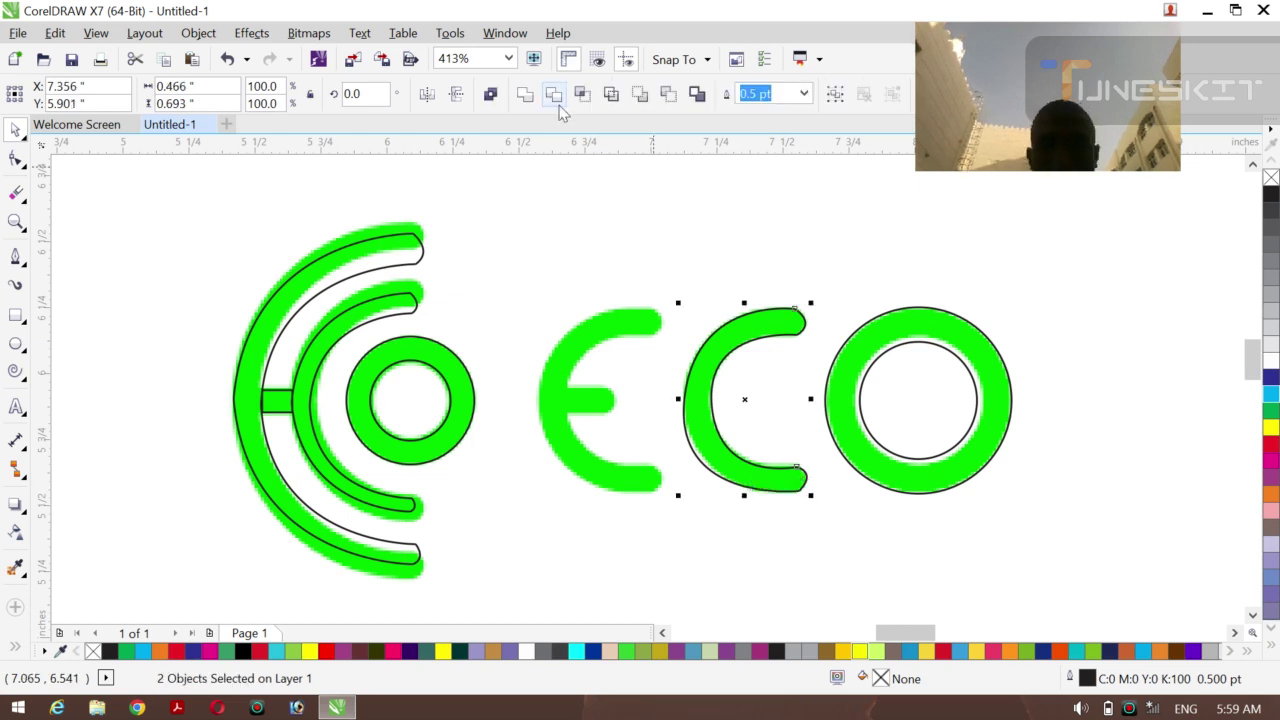
{"action": "key", "text": "ctrl+l"}
Combine the C's inner and outer curves with their end caps into one letter outline.
{"action": "left_click", "coordinate": [680, 300]}
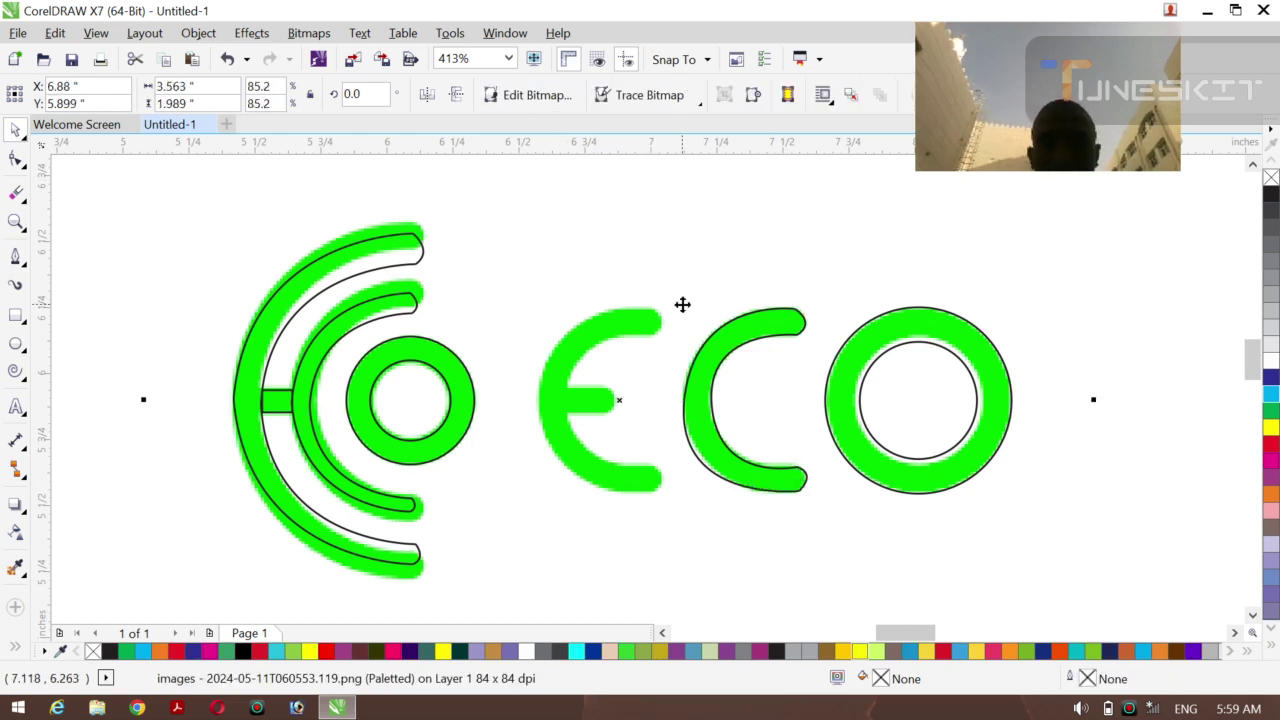
{"action": "left_click", "coordinate": [712, 410]}
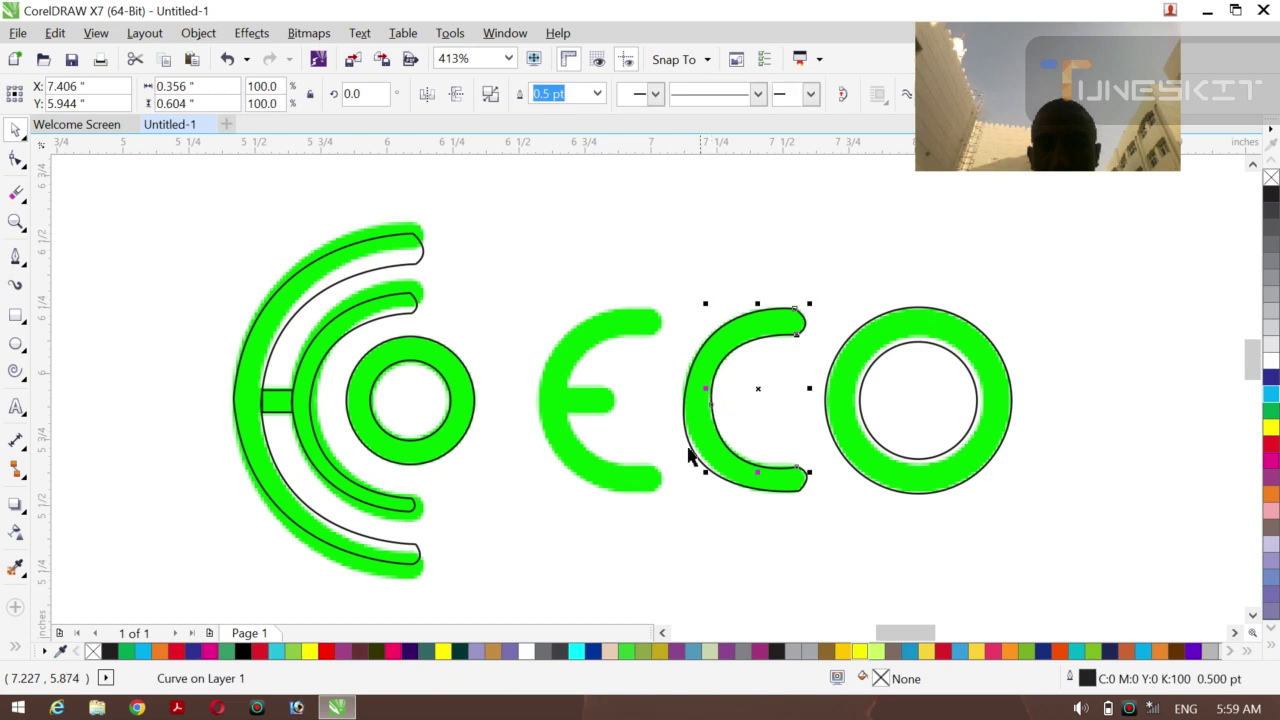
{"action": "left_click", "coordinate": [684, 418], "text": "shift"}
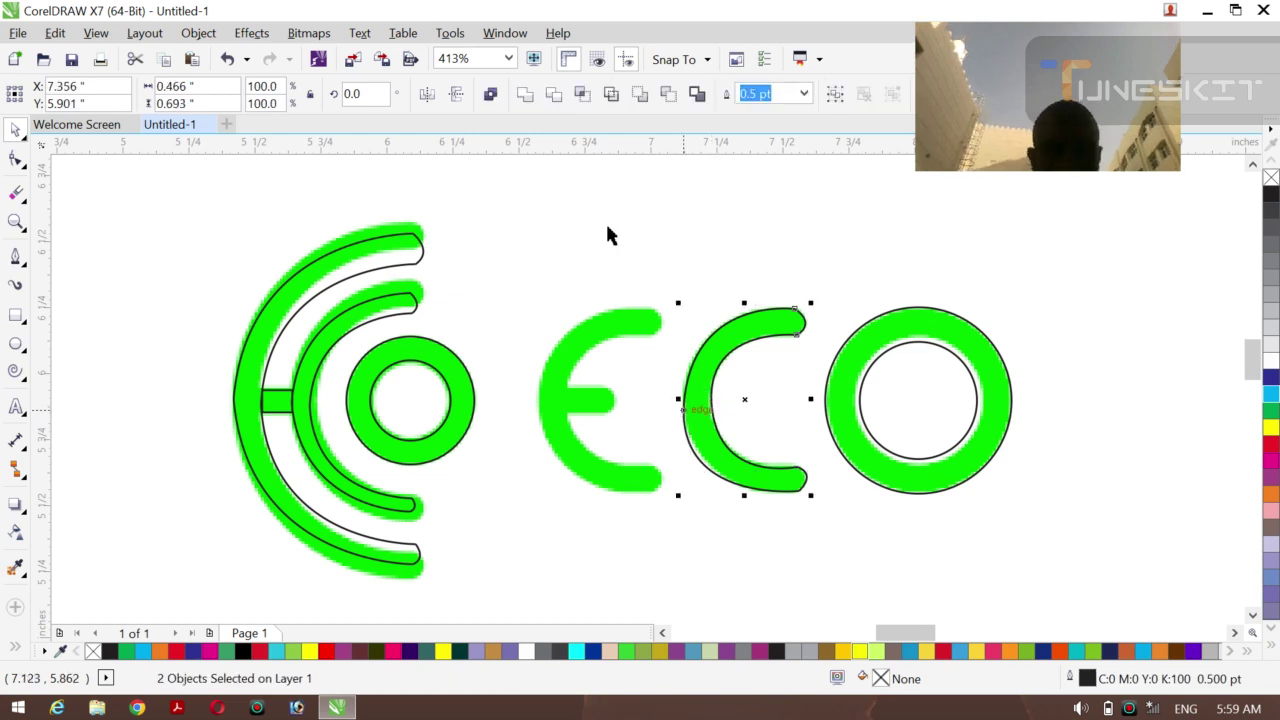
{"action": "key", "text": "ctrl+l"}
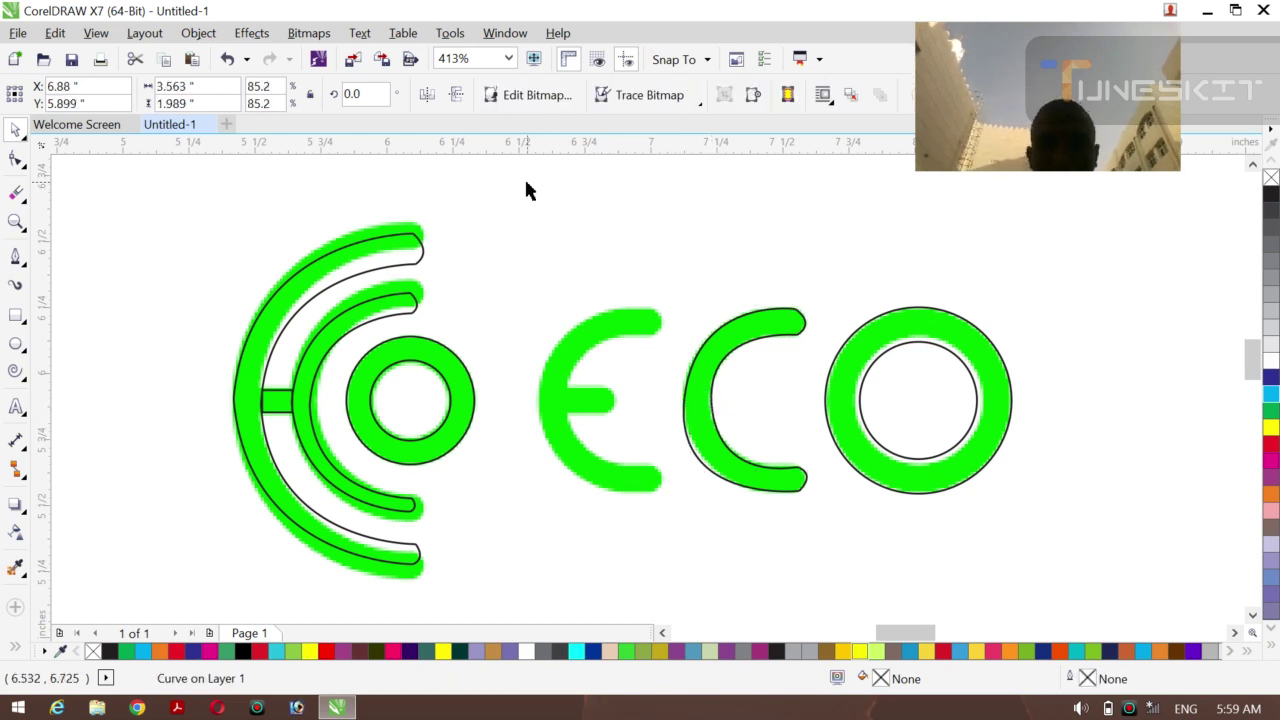
{"action": "left_click", "coordinate": [528, 190]}
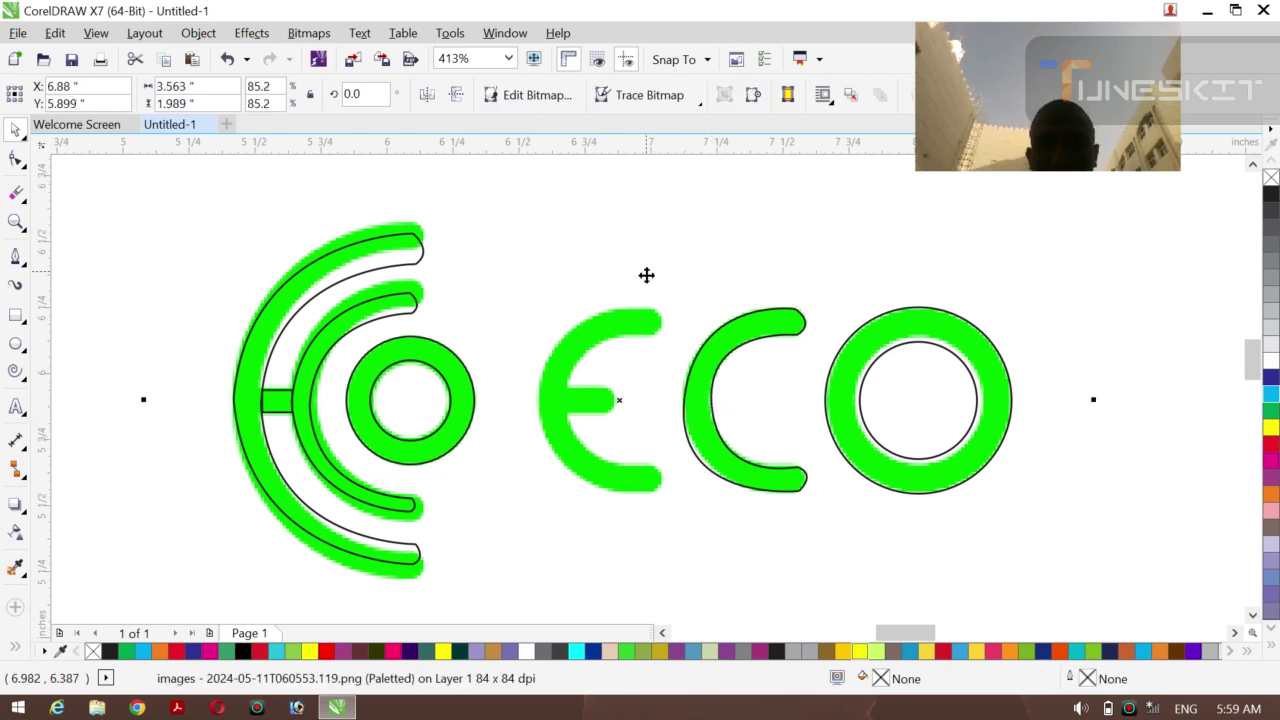
Place a copy of the C outline over the letter E as its curved body.
{"action": "left_click", "coordinate": [686, 402]}
{"action": "left_click_drag", "start_coordinate": [743, 400], "coordinate": [604, 398]}
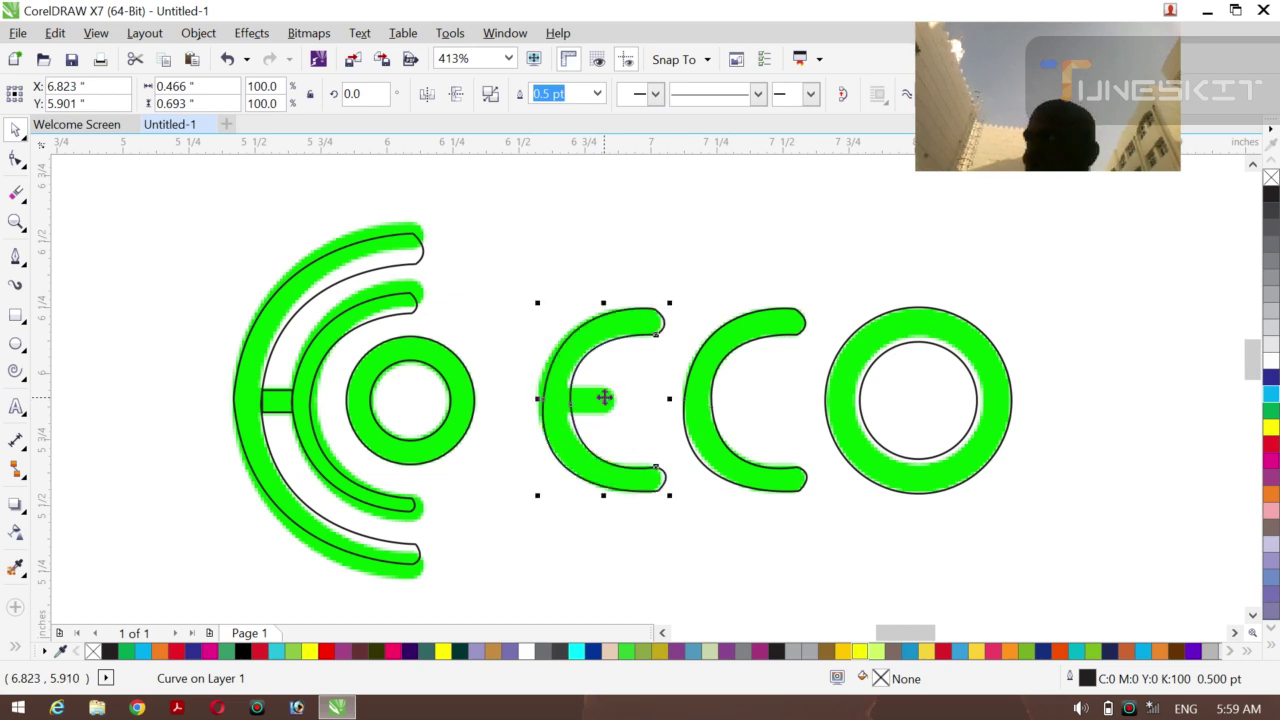
{"action": "left_click", "coordinate": [500, 442]}
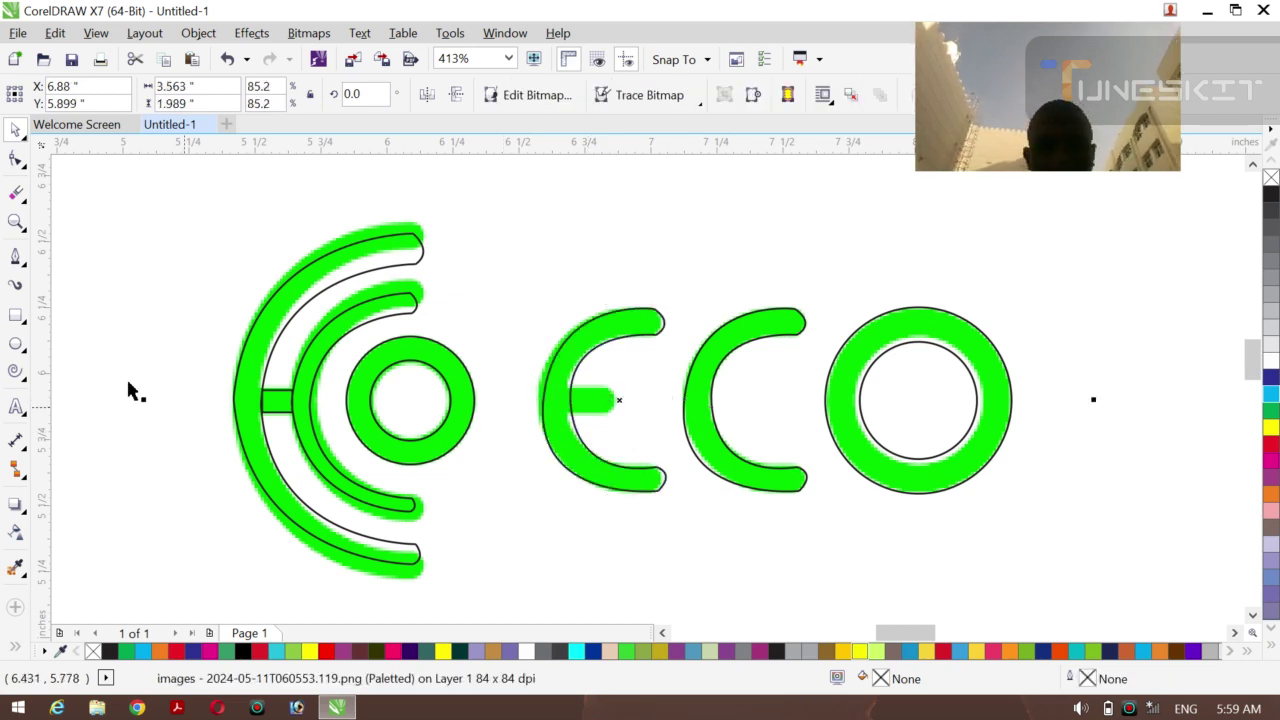
Draw a rectangle about 0.159 by 0.099 inches over the E's middle bar and round its corners to about 0.038 inches.
{"action": "left_click", "coordinate": [14, 315]}
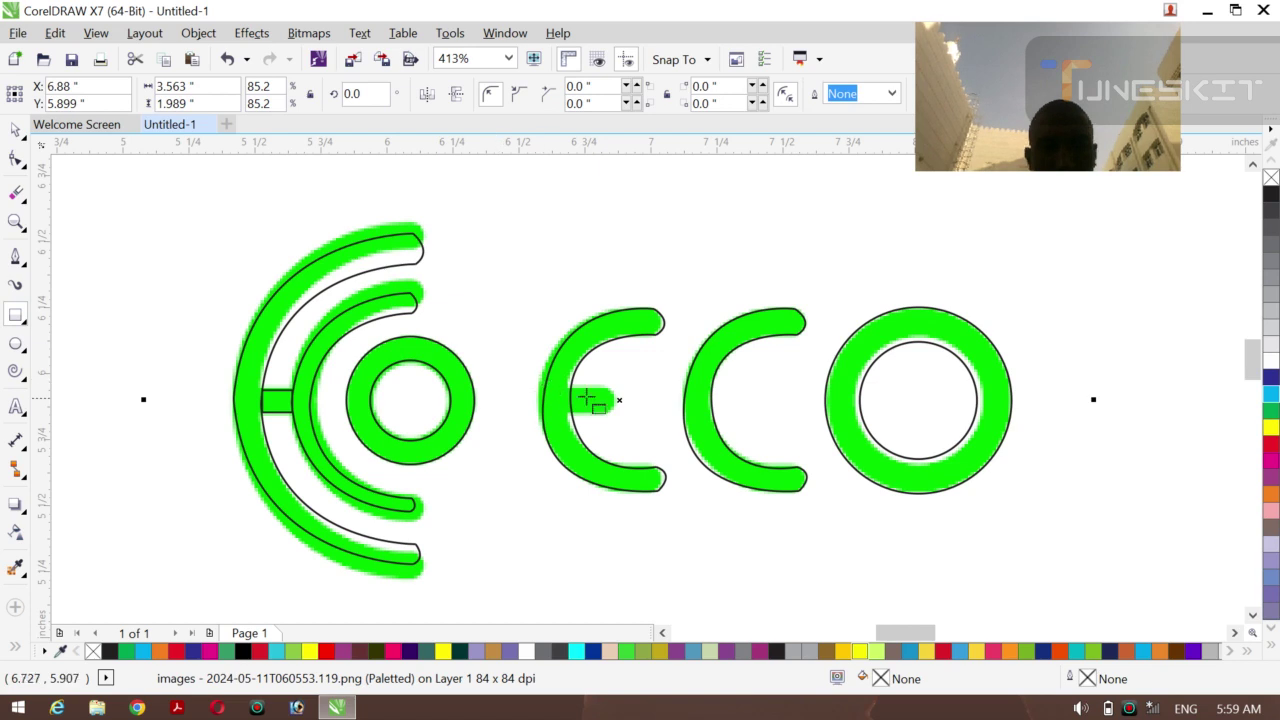
{"action": "left_click_drag", "start_coordinate": [574, 391], "coordinate": [613, 411]}
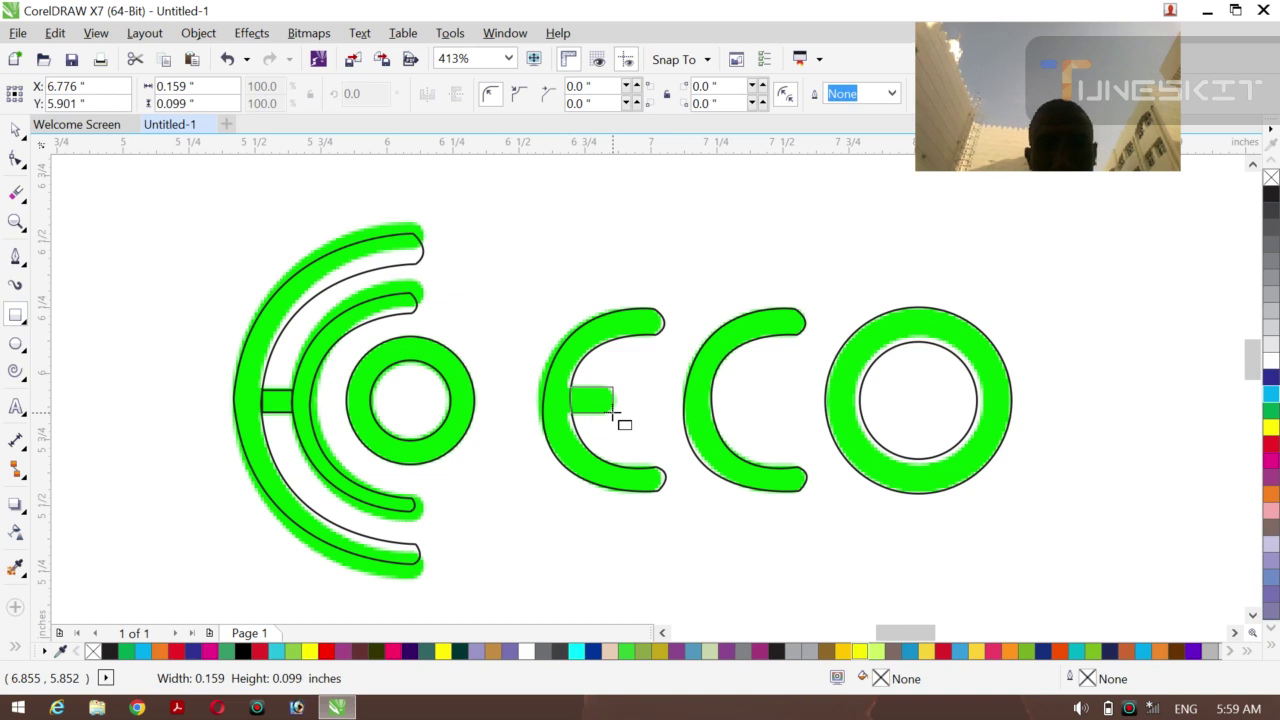
{"action": "left_click_drag", "start_coordinate": [613, 411], "coordinate": [613, 411]}
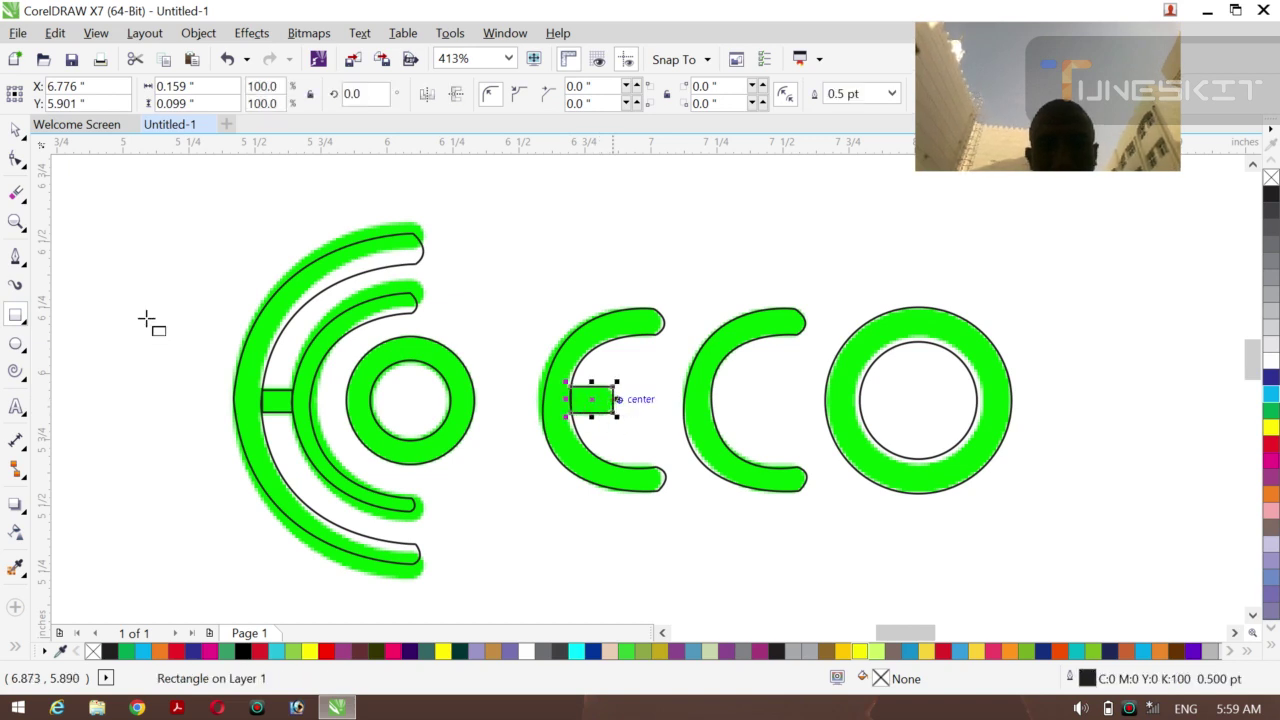
{"action": "left_click", "coordinate": [15, 159]}
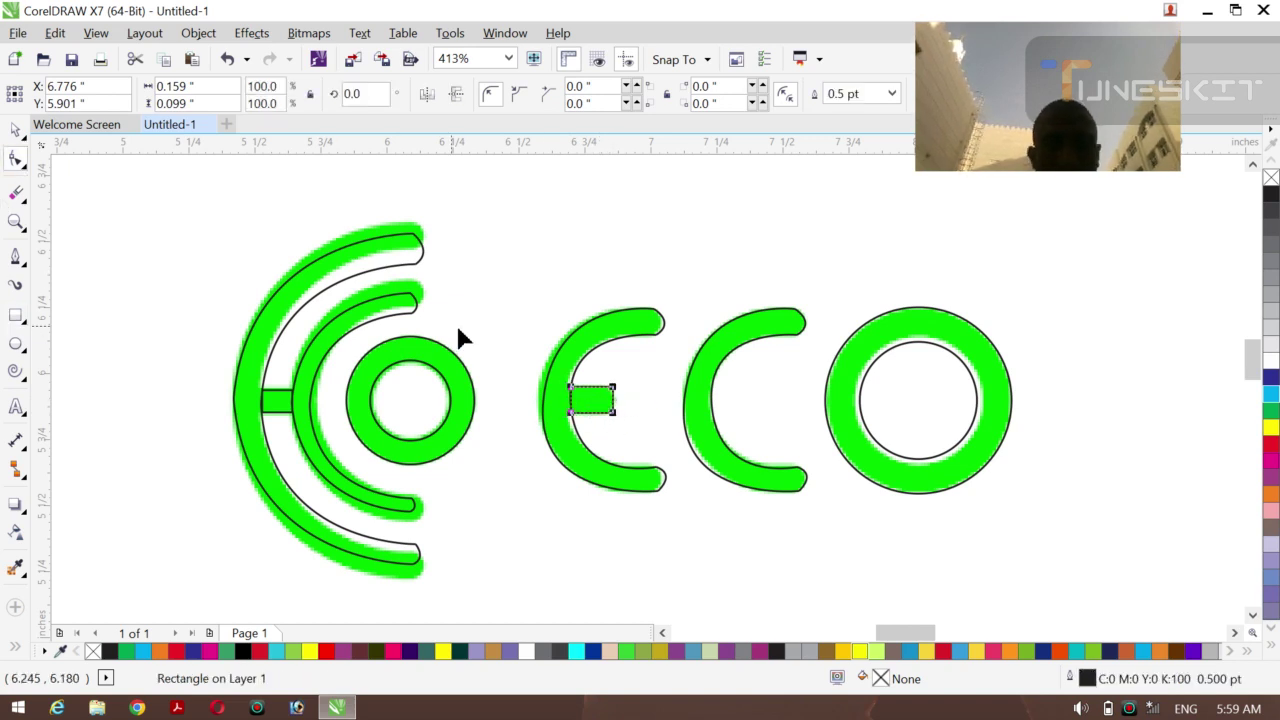
{"action": "left_click_drag", "start_coordinate": [612, 393], "coordinate": [606, 391]}
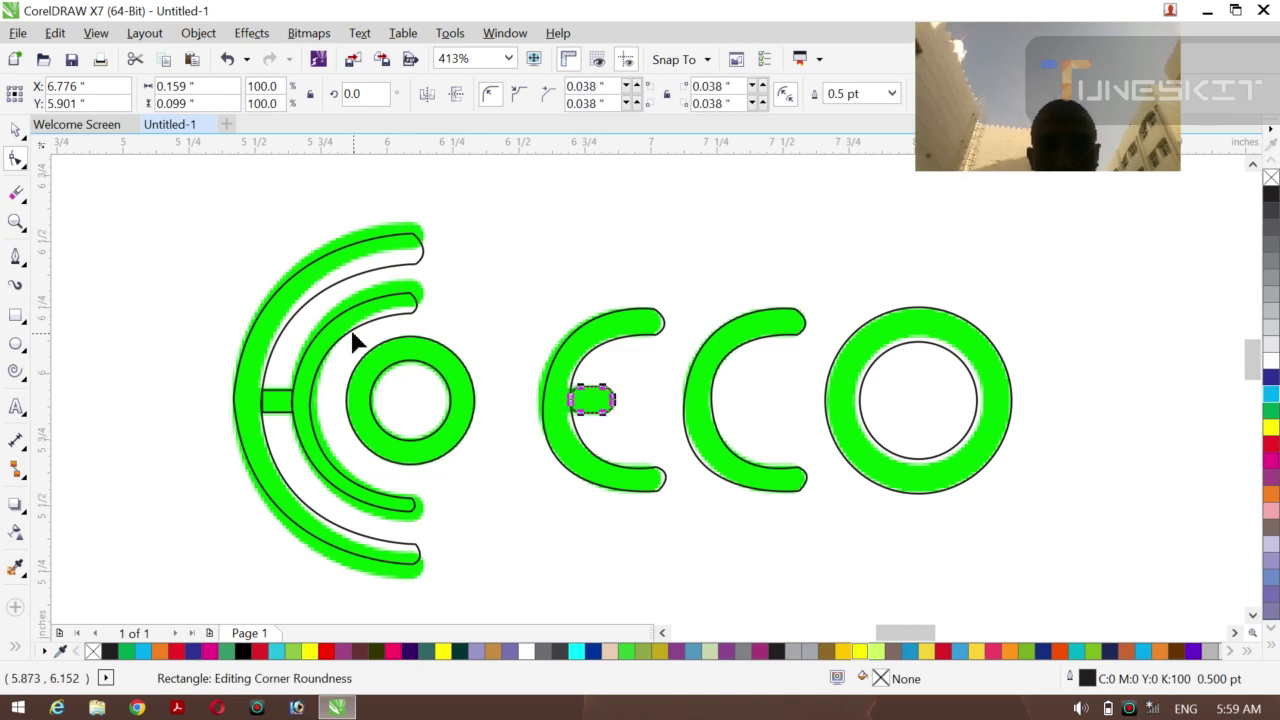
Stretch the E's rounded middle bar to about 0.192 inches wide so it overlaps the curved body.
{"action": "left_click", "coordinate": [15, 130]}
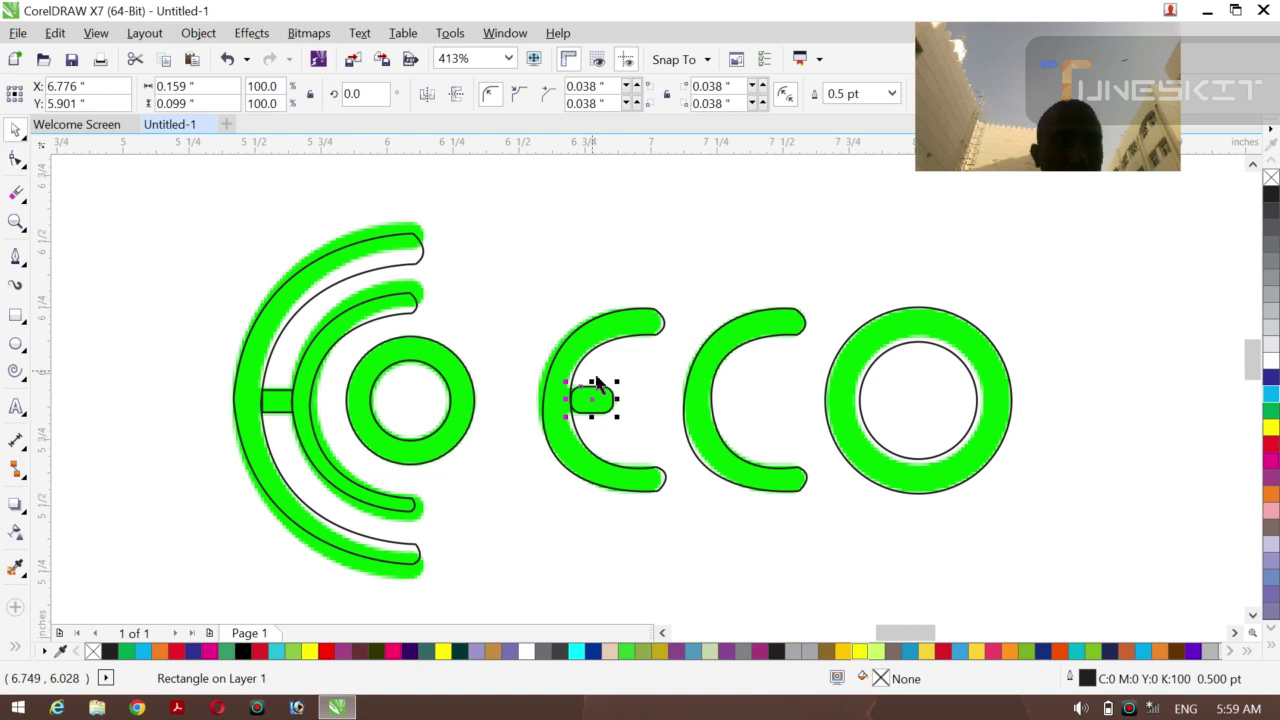
{"action": "left_click_drag", "start_coordinate": [561, 401], "coordinate": [557, 406]}
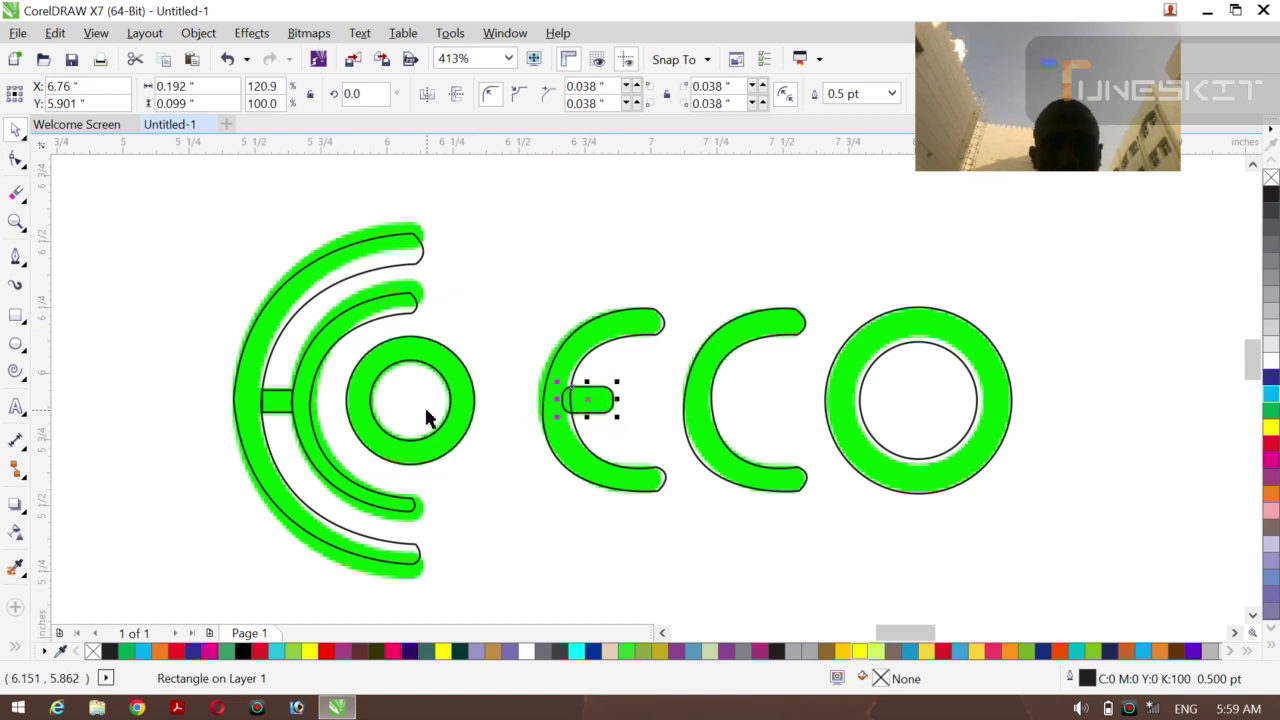
{"action": "left_click", "coordinate": [26, 142]}
{"action": "left_click", "coordinate": [130, 460]}
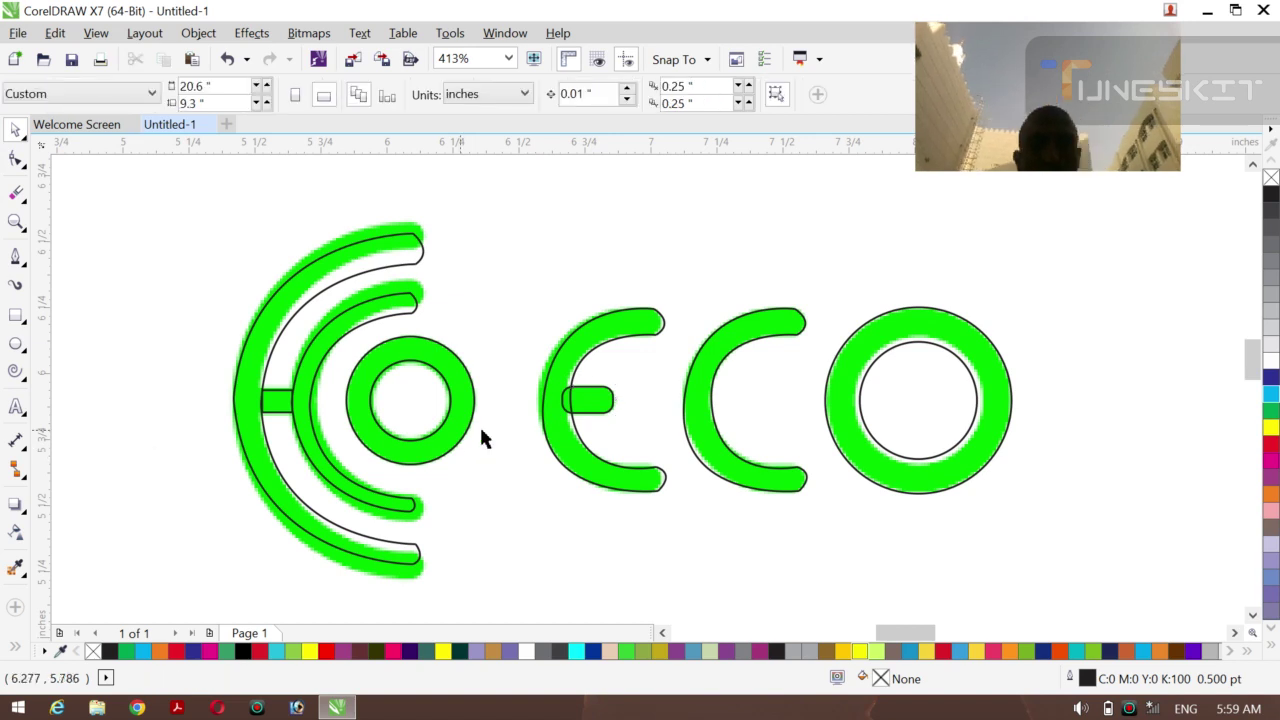
Try to weld the middle bar to the E's curved body and undo the weld.
{"action": "left_click", "coordinate": [588, 400]}
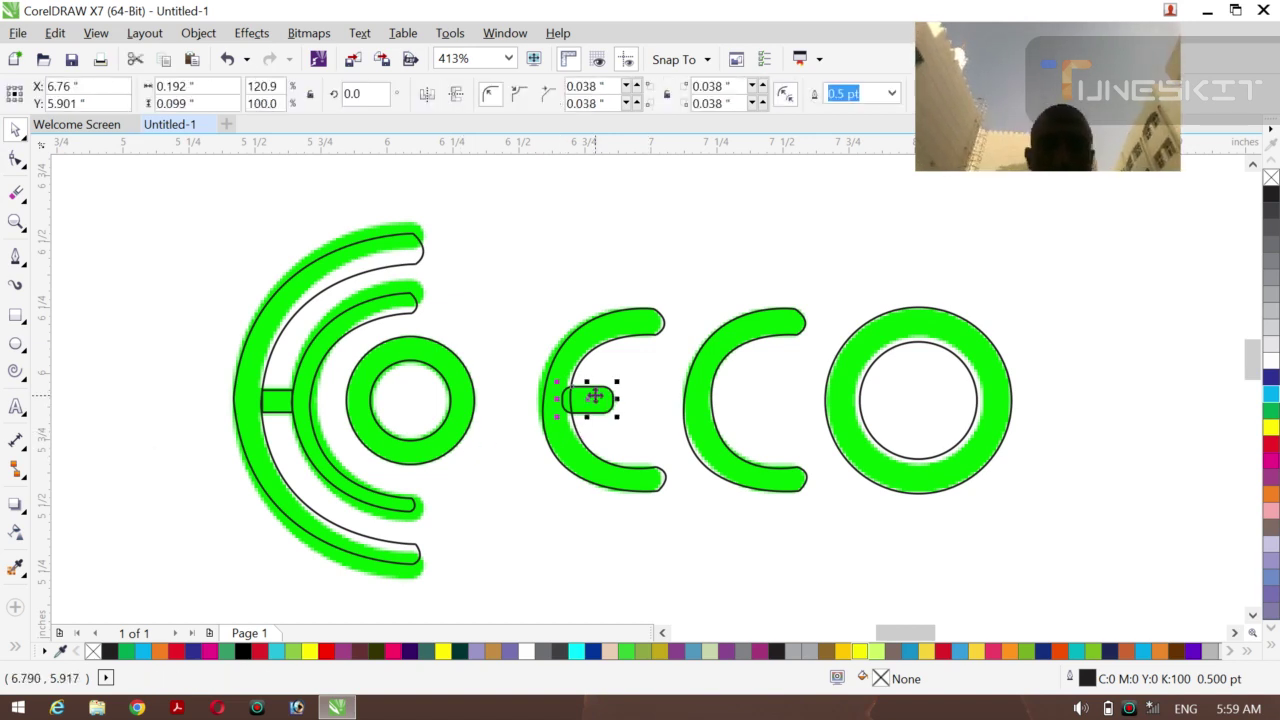
{"action": "left_click", "coordinate": [644, 343], "text": "shift"}
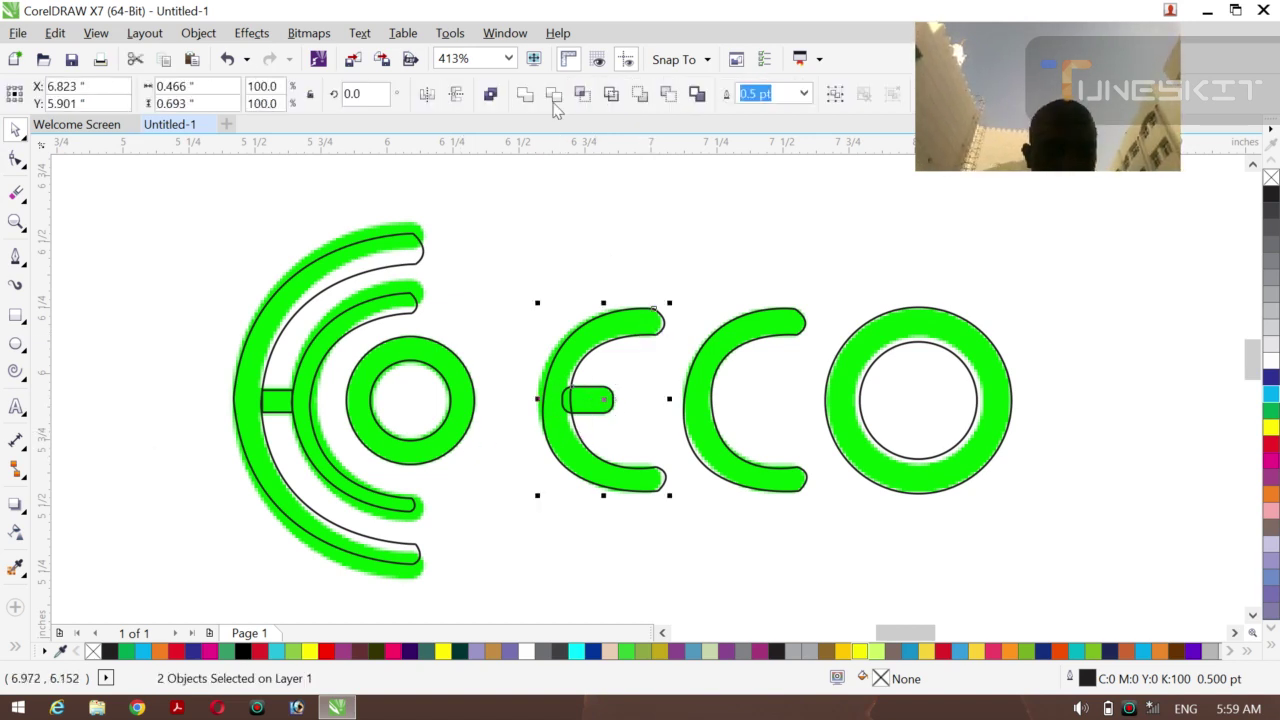
{"action": "left_click", "coordinate": [523, 93]}
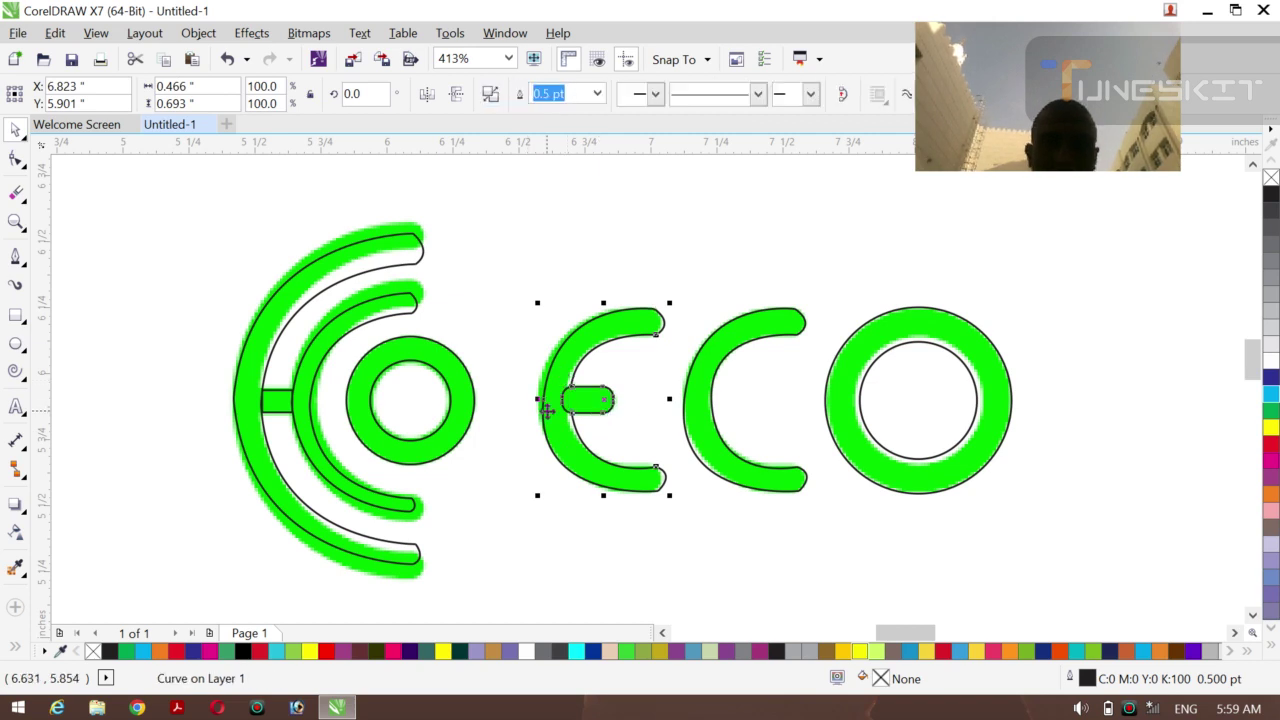
{"action": "left_click", "coordinate": [435, 445]}
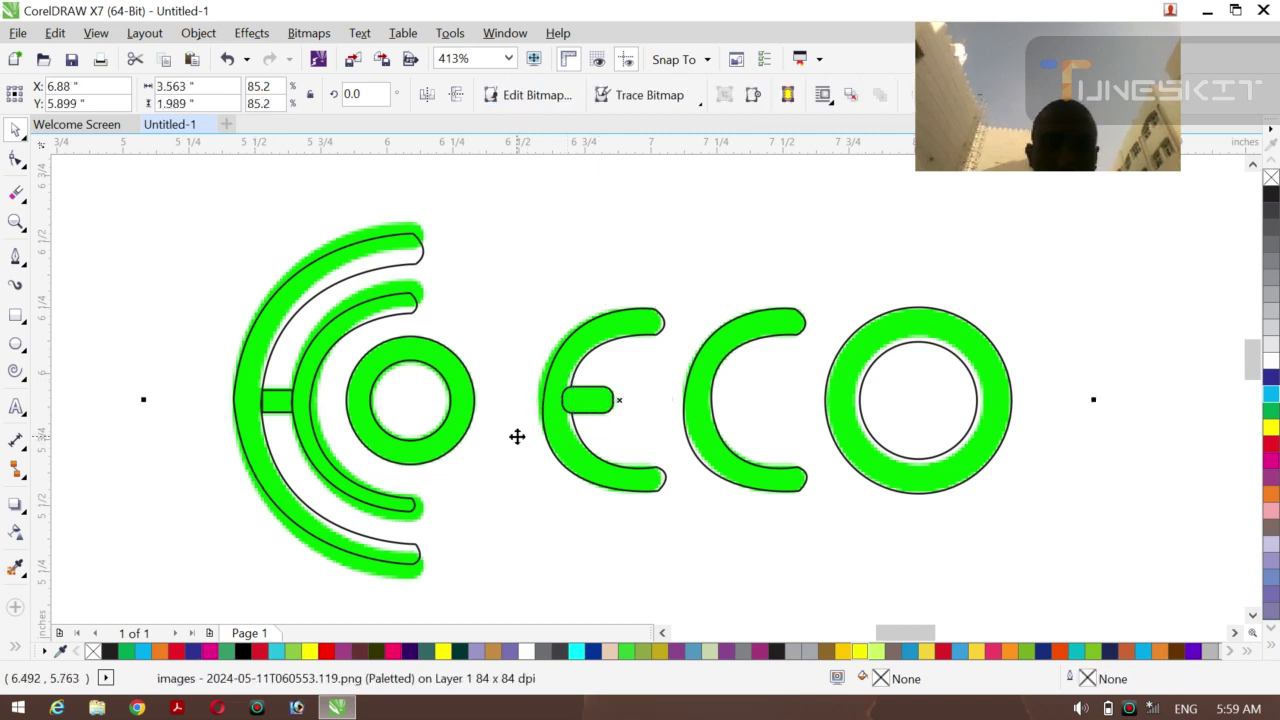
{"action": "key", "text": "ctrl+z"}
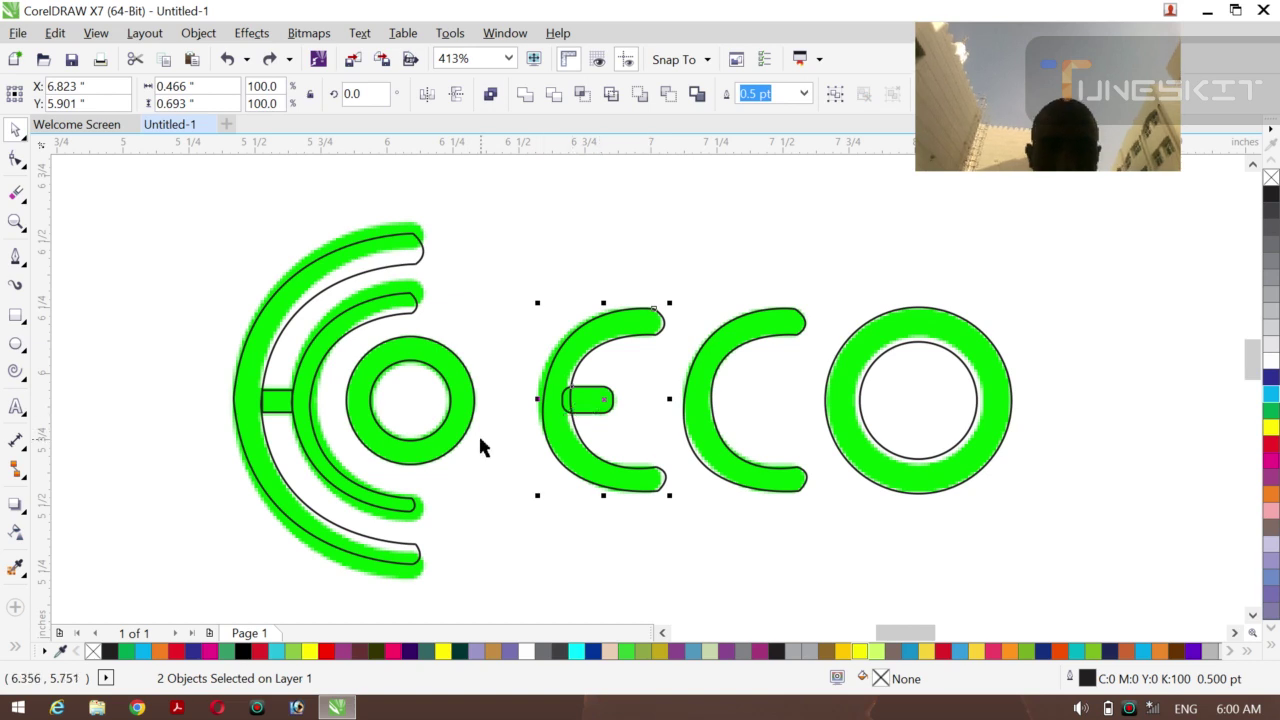
{"action": "left_click", "coordinate": [480, 440]}
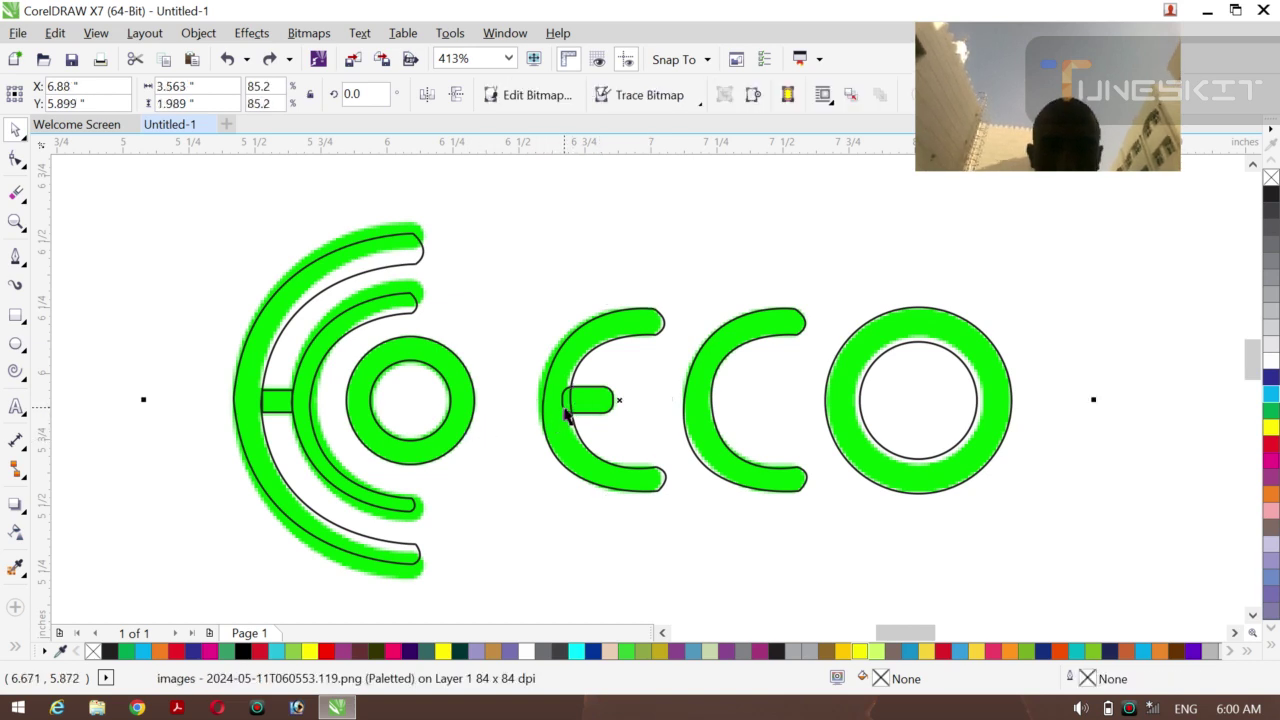
Shorten the E's rounded middle bar to about 0.161 inches wide and weld it to the E's curved body.
{"action": "left_click", "coordinate": [564, 408]}
{"action": "left_click_drag", "start_coordinate": [562, 399], "coordinate": [560, 400]}
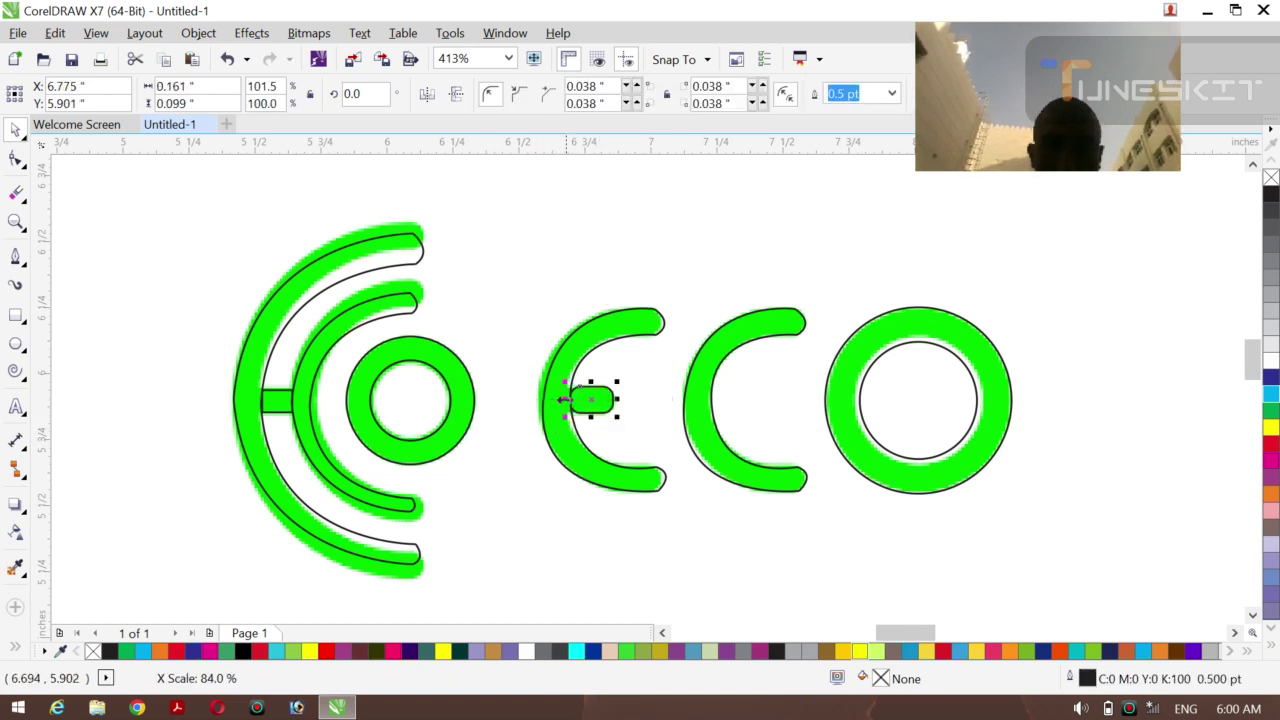
{"action": "left_click", "coordinate": [609, 344], "text": "shift"}
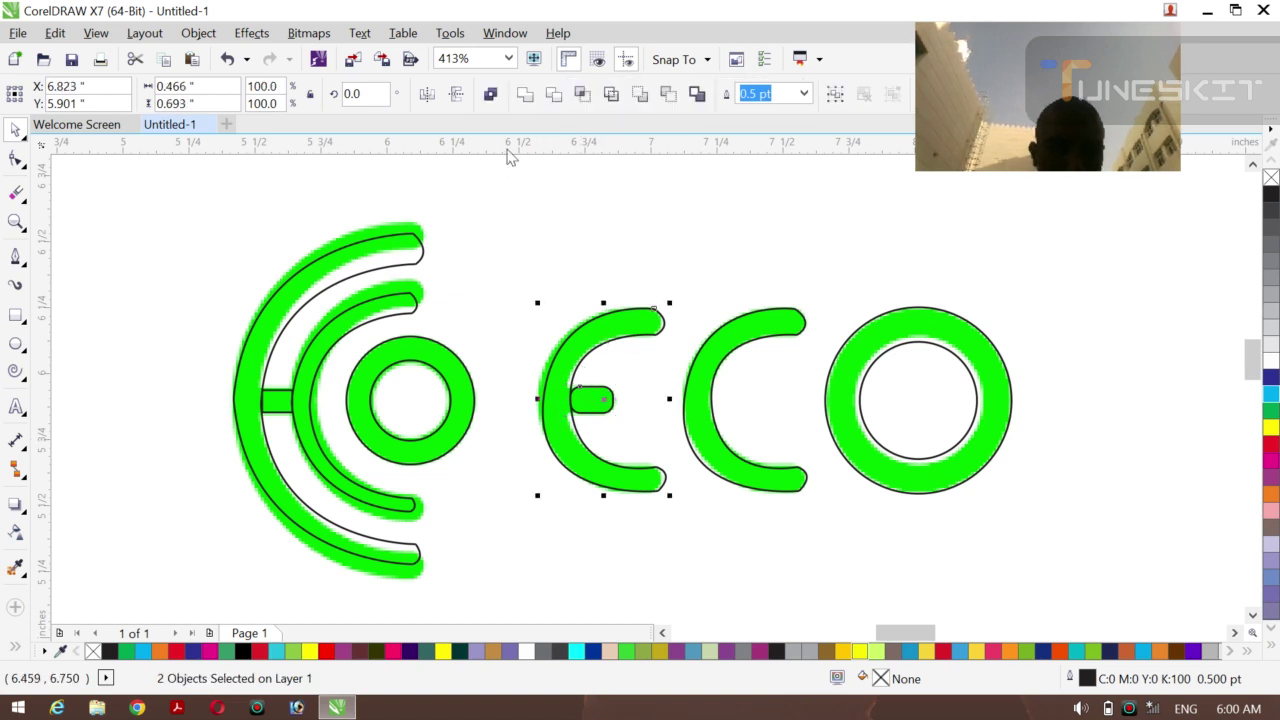
{"action": "left_click", "coordinate": [524, 96]}
{"action": "left_click", "coordinate": [517, 180]}
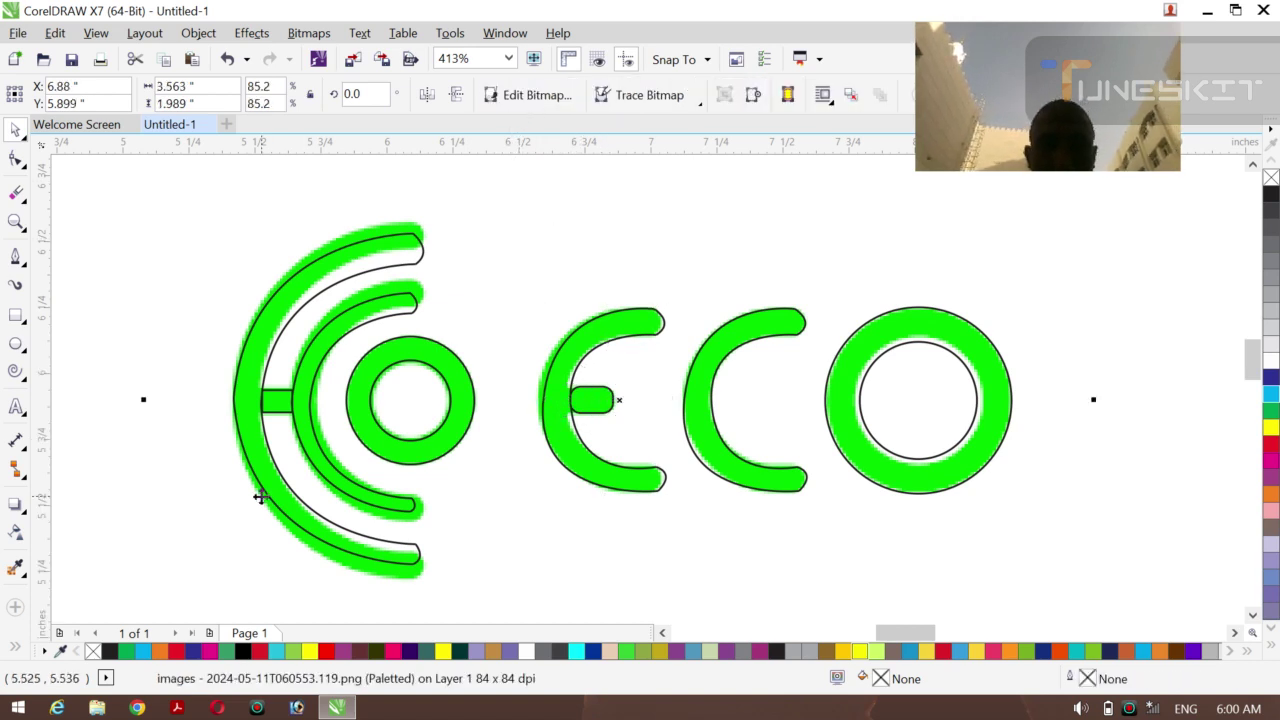
Move the green ECO bitmap off the traced outlines into the empty area below them.
{"action": "key", "text": "z"}
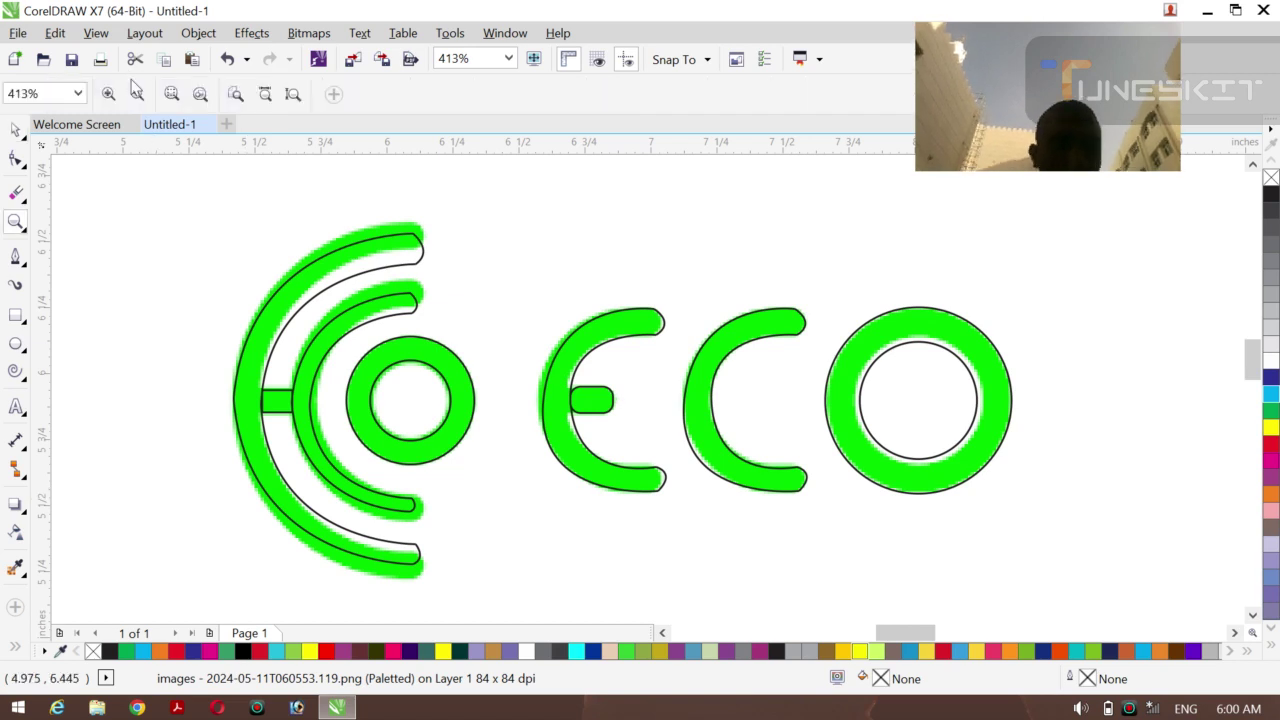
{"action": "left_click", "coordinate": [137, 93]}
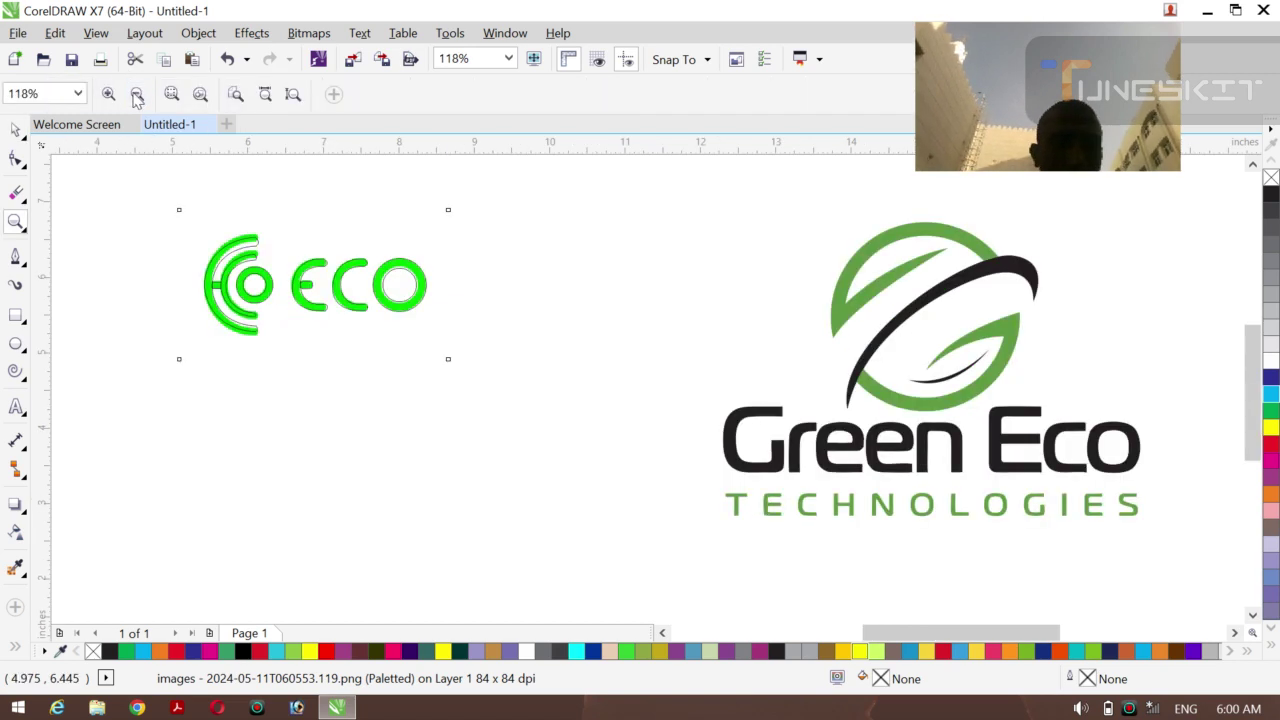
{"action": "left_click", "coordinate": [16, 130]}
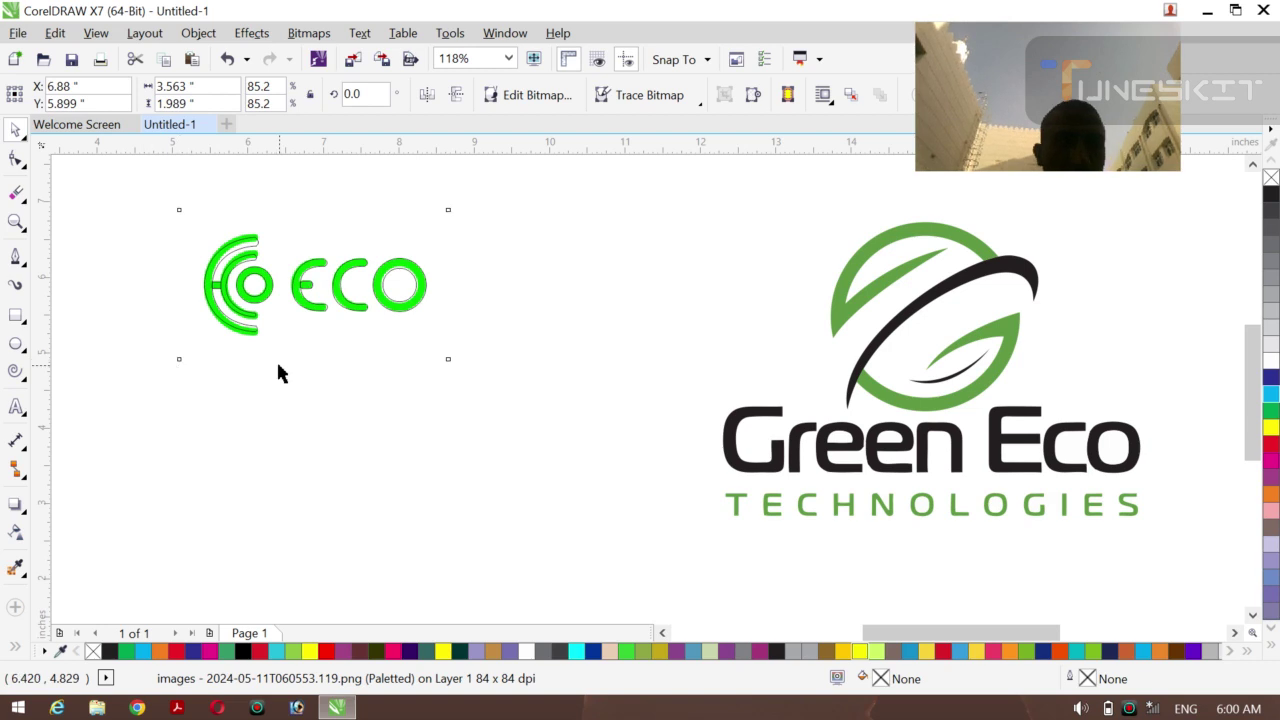
{"action": "left_click", "coordinate": [495, 487]}
{"action": "left_click_drag", "start_coordinate": [365, 342], "coordinate": [529, 483]}
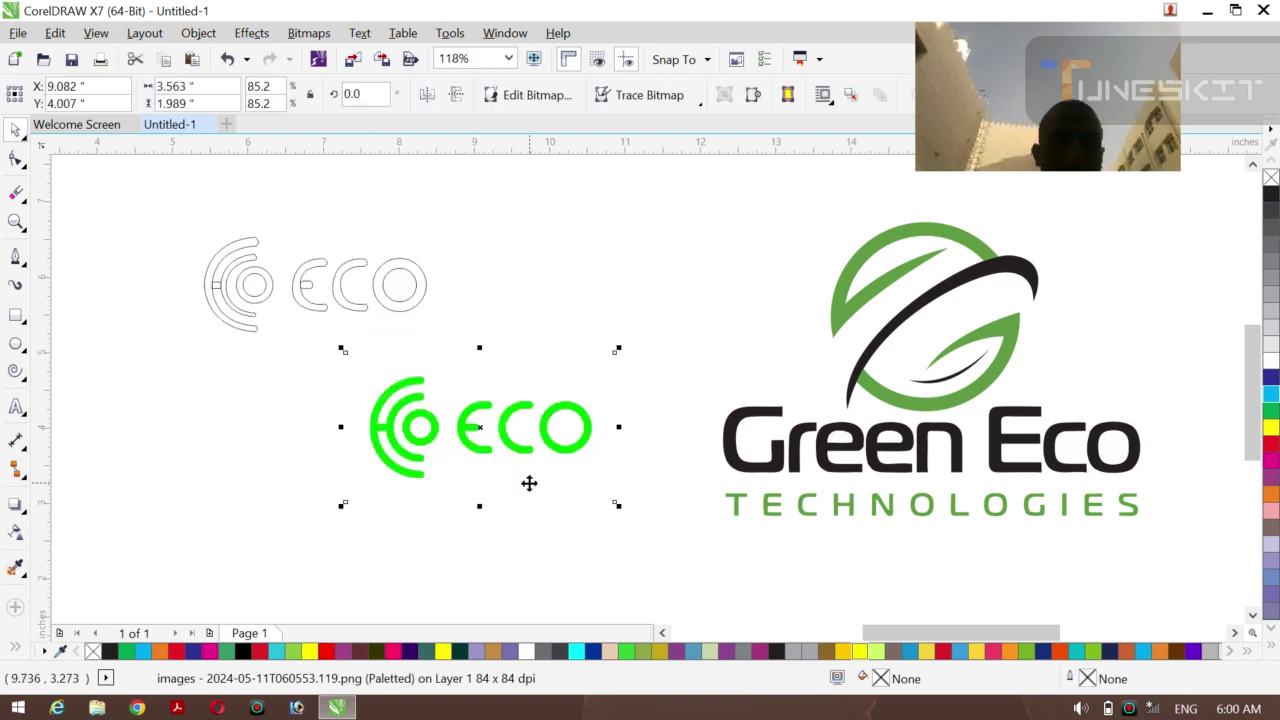
{"action": "left_click", "coordinate": [277, 461]}
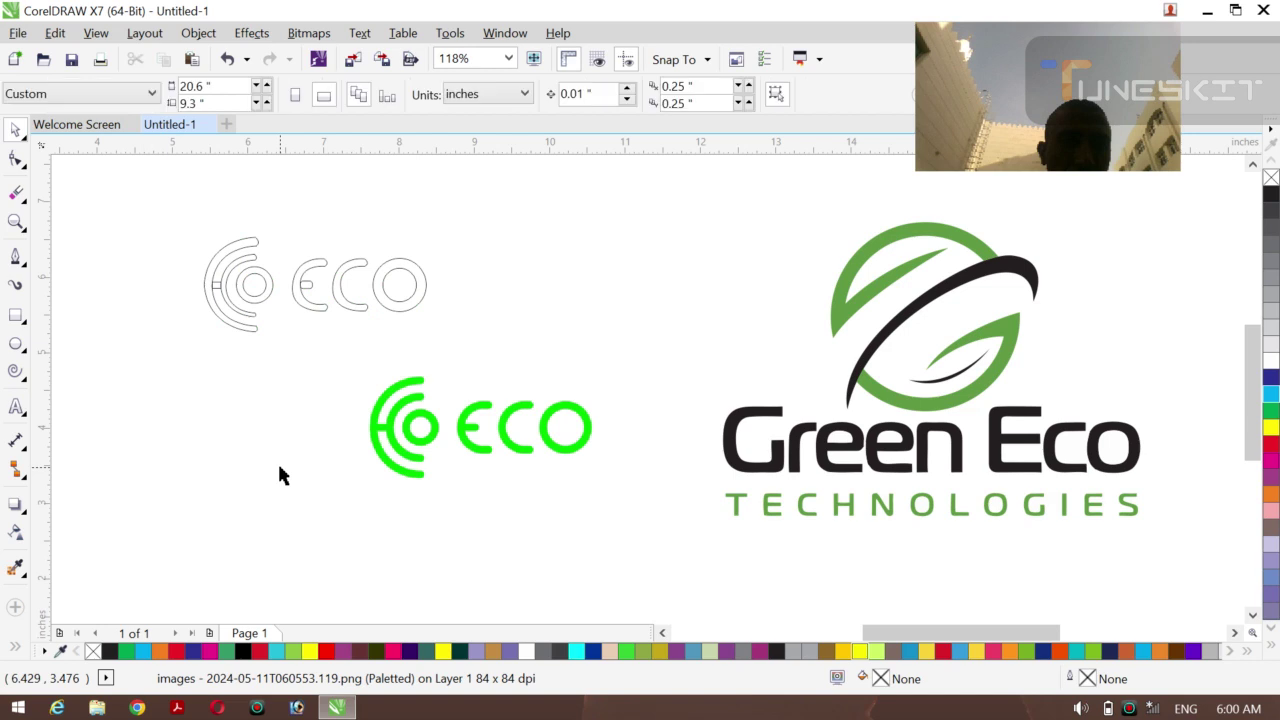
Smart-fill the traced letters O, C and E with orange-red #FF6633 and no outline.
{"action": "left_click", "coordinate": [14, 648]}
{"action": "left_click", "coordinate": [46, 642]}
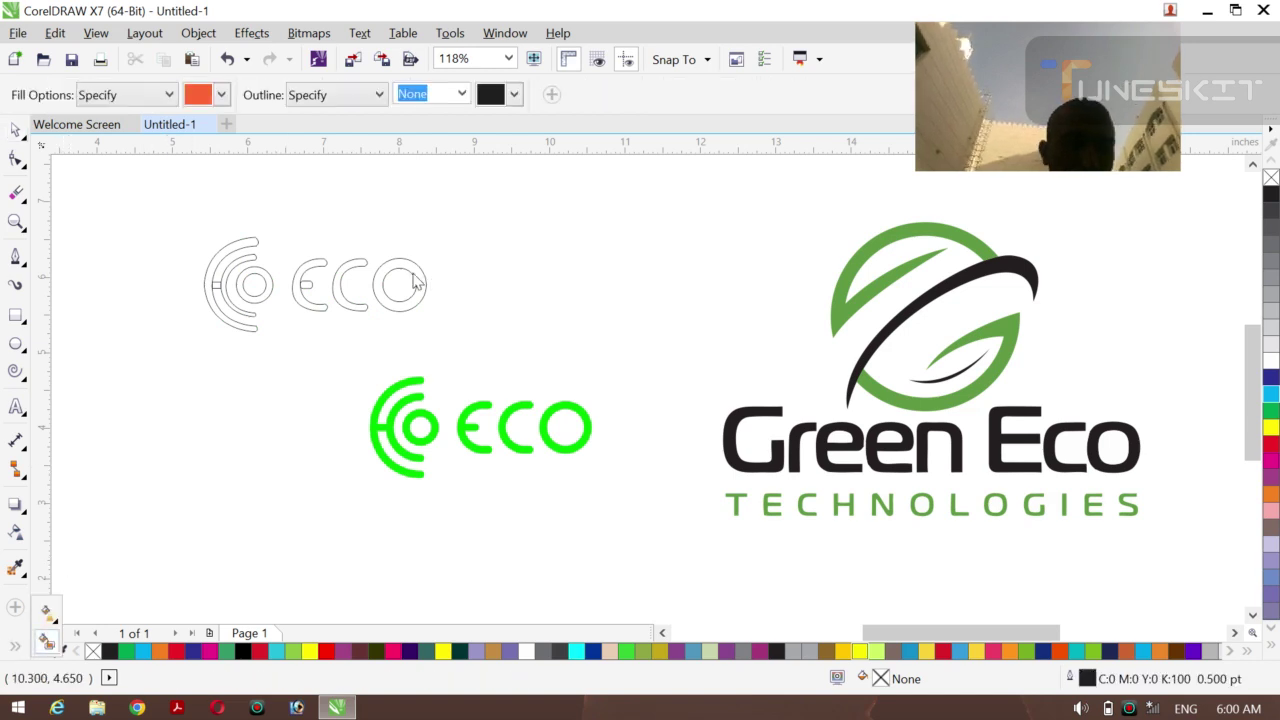
{"action": "left_click", "coordinate": [401, 263]}
{"action": "left_click", "coordinate": [354, 263]}
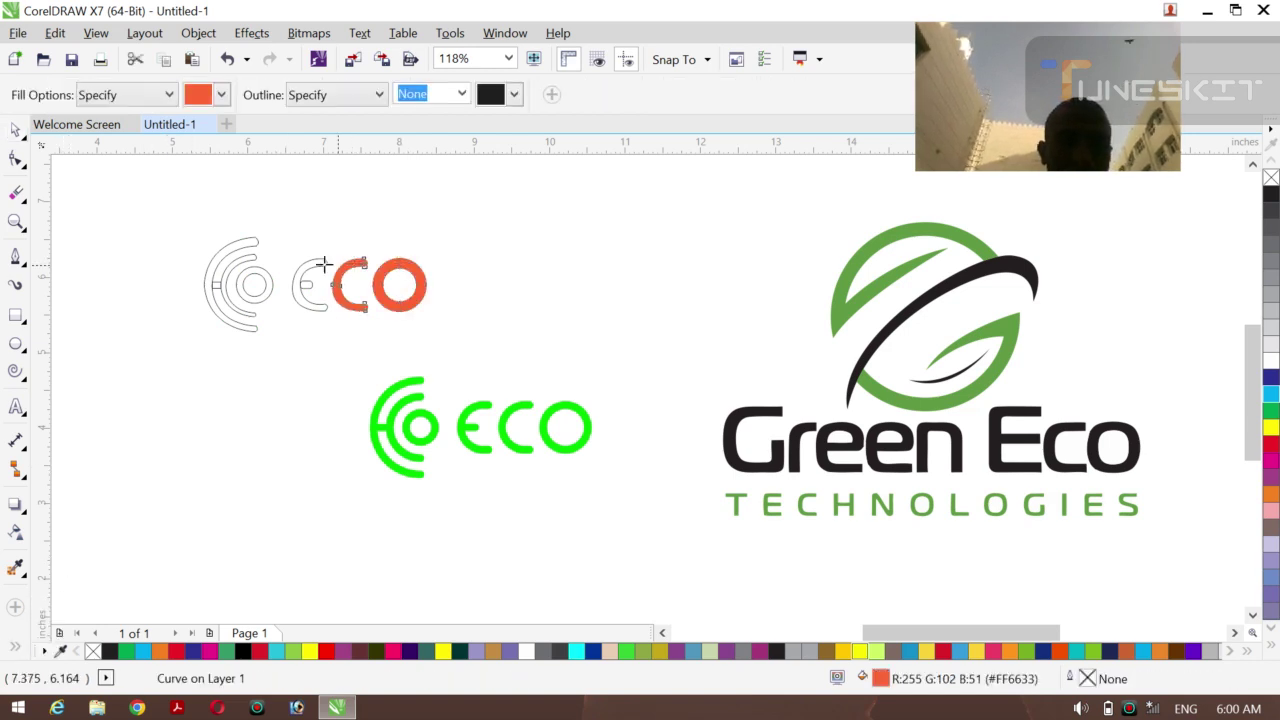
{"action": "left_click", "coordinate": [312, 262]}
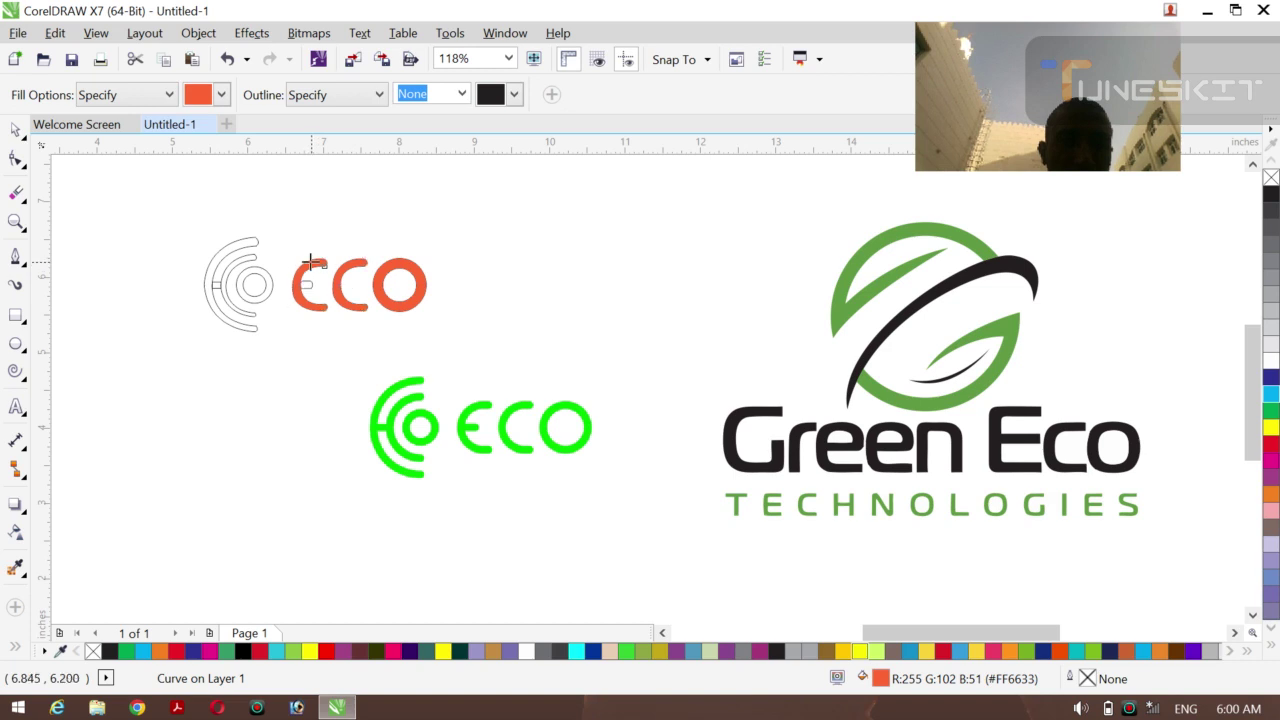
Smart-fill the symbol's ring, outer arc, inner arc and connecting bar with the same orange-red, undoing any stray fill.
{"action": "left_click", "coordinate": [256, 272]}
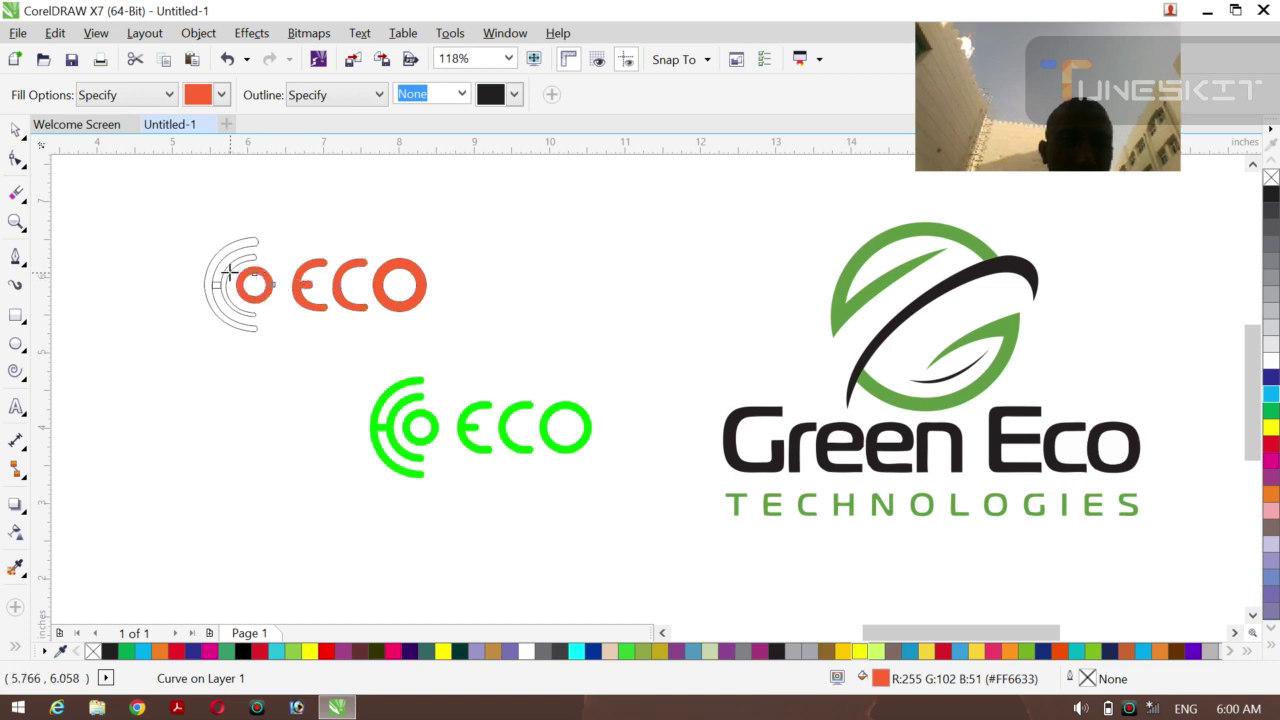
{"action": "left_click_drag", "start_coordinate": [229, 272], "coordinate": [219, 283]}
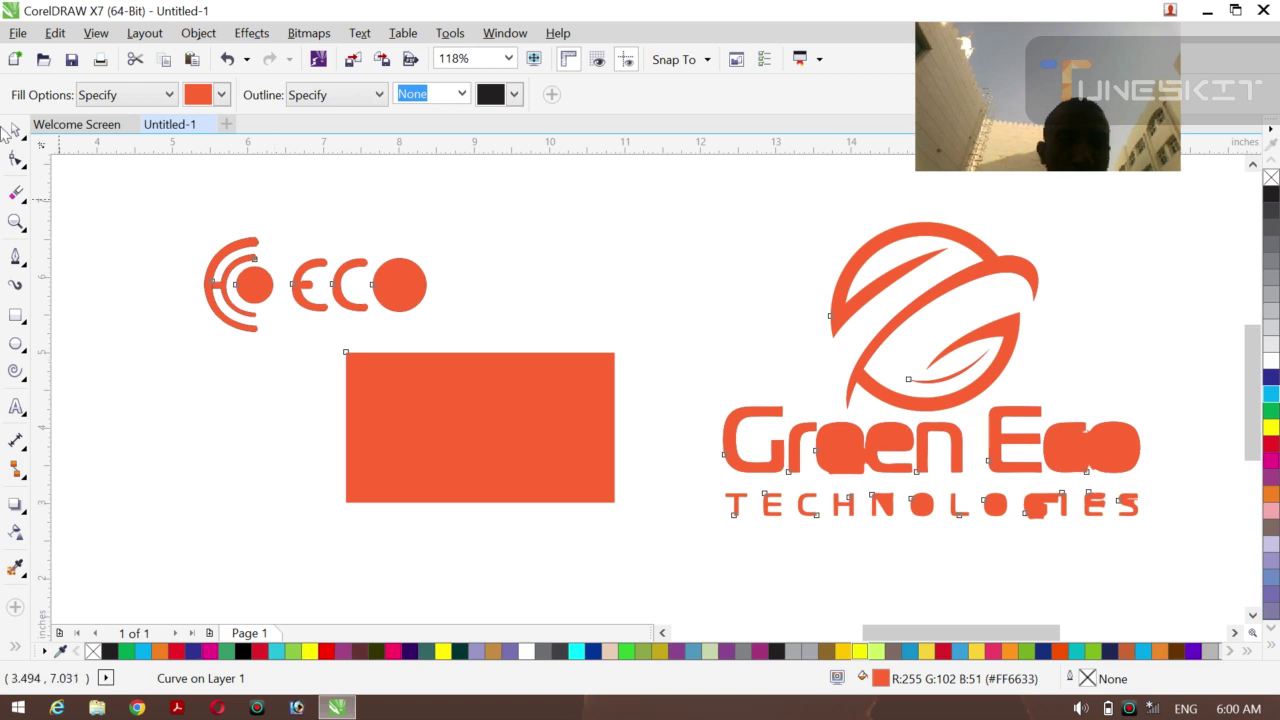
{"action": "key", "text": "ctrl+z"}
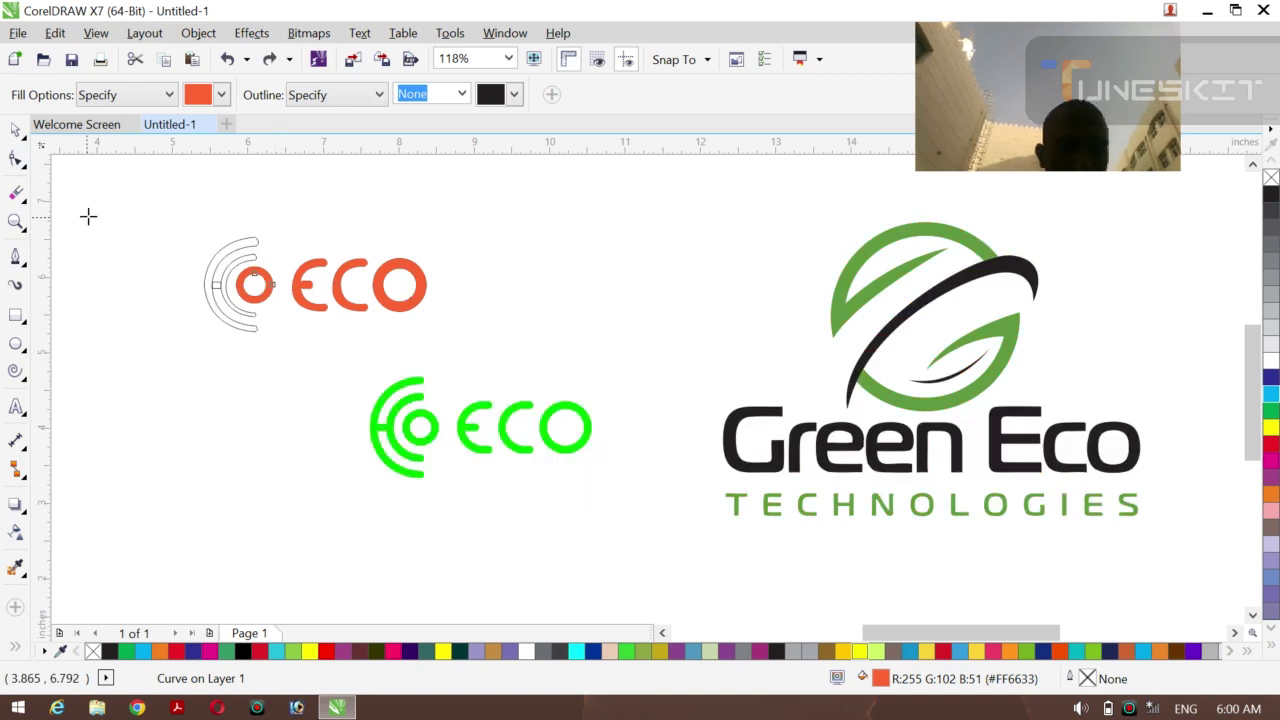
{"action": "left_click", "coordinate": [230, 244]}
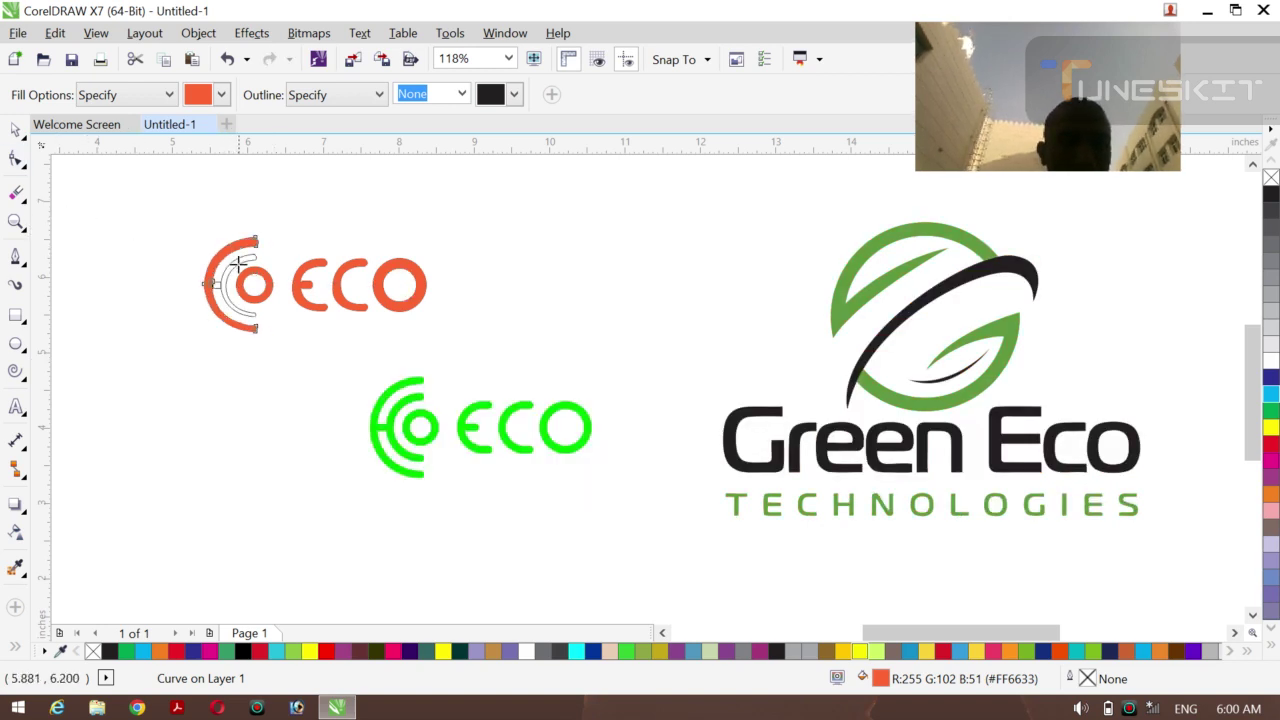
{"action": "left_click", "coordinate": [238, 260]}
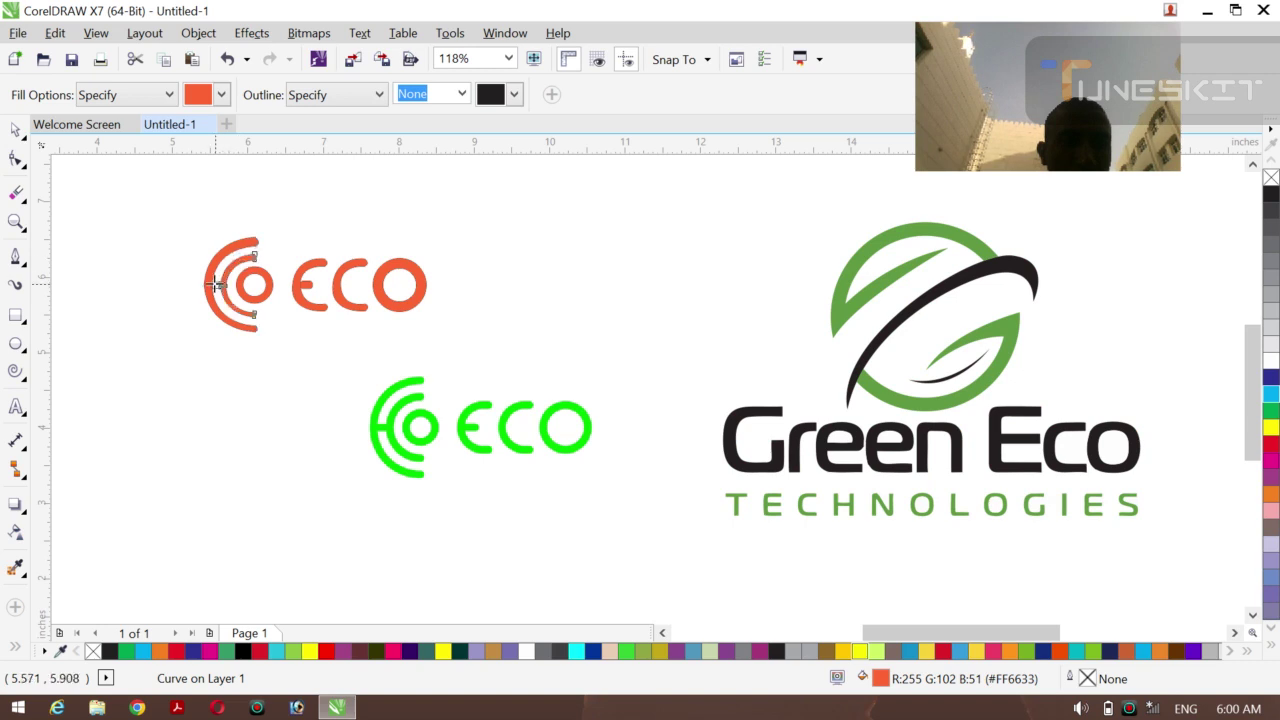
{"action": "left_click", "coordinate": [15, 130]}
{"action": "left_click", "coordinate": [243, 421]}
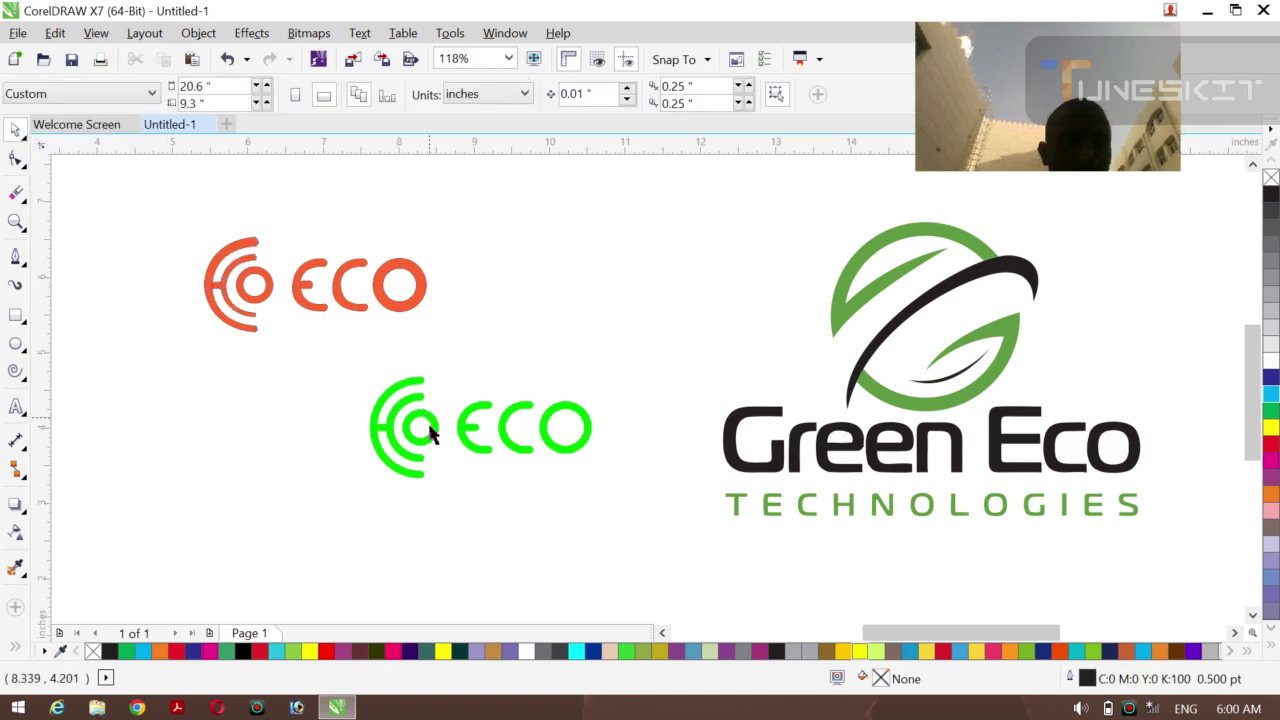
Delete the green ECO bitmap and set the outline width of all the traced ECO shapes to None.
{"action": "left_click", "coordinate": [420, 452]}
{"action": "key", "text": "Delete"}
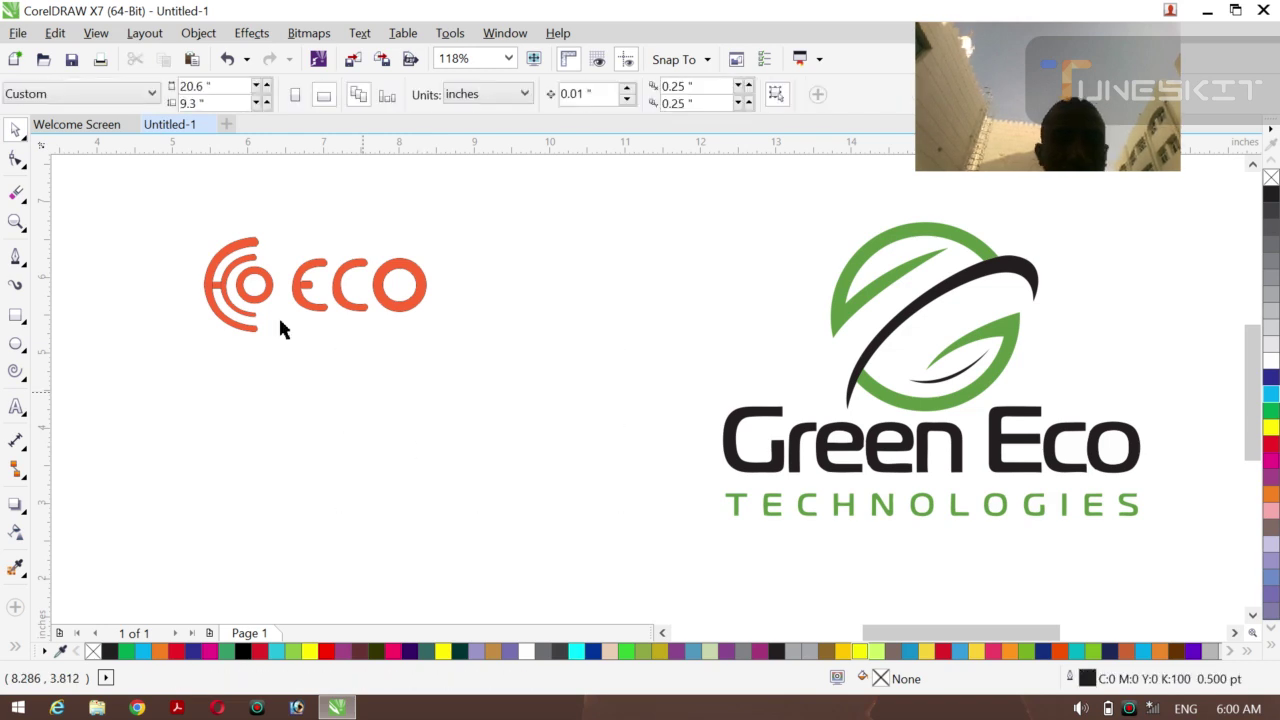
{"action": "left_click_drag", "start_coordinate": [154, 220], "coordinate": [494, 394]}
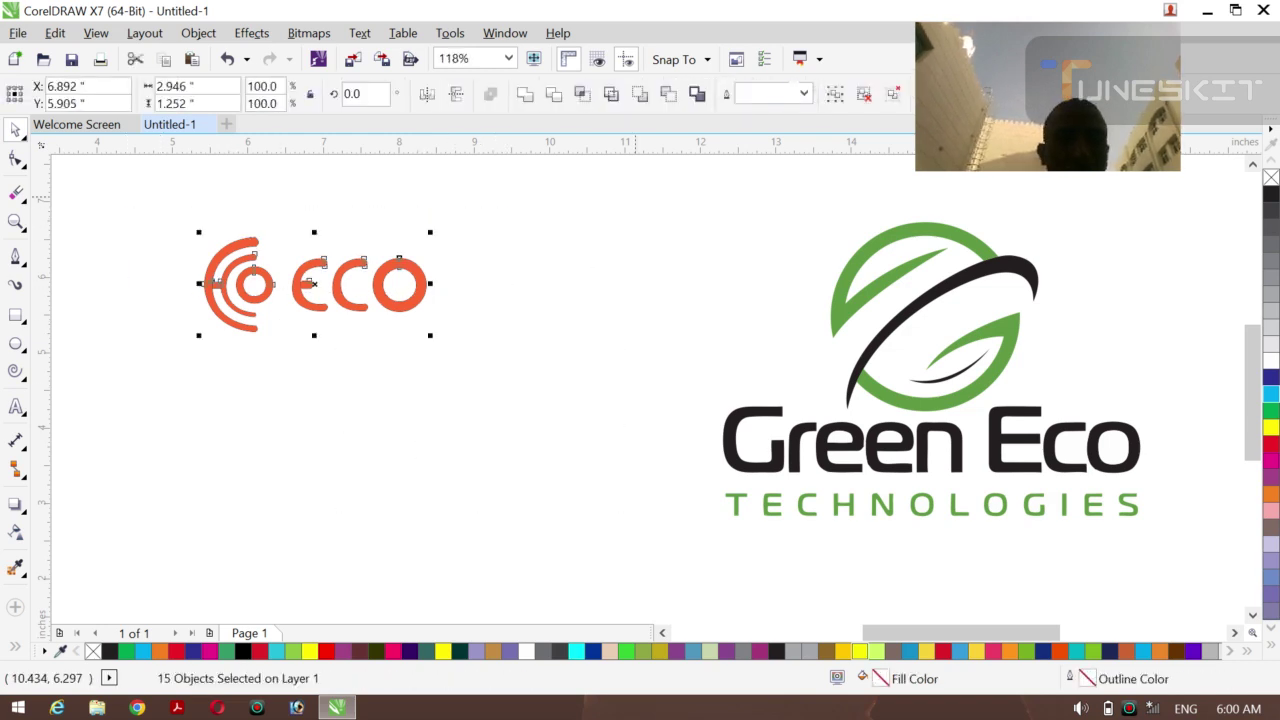
{"action": "left_click", "coordinate": [803, 93]}
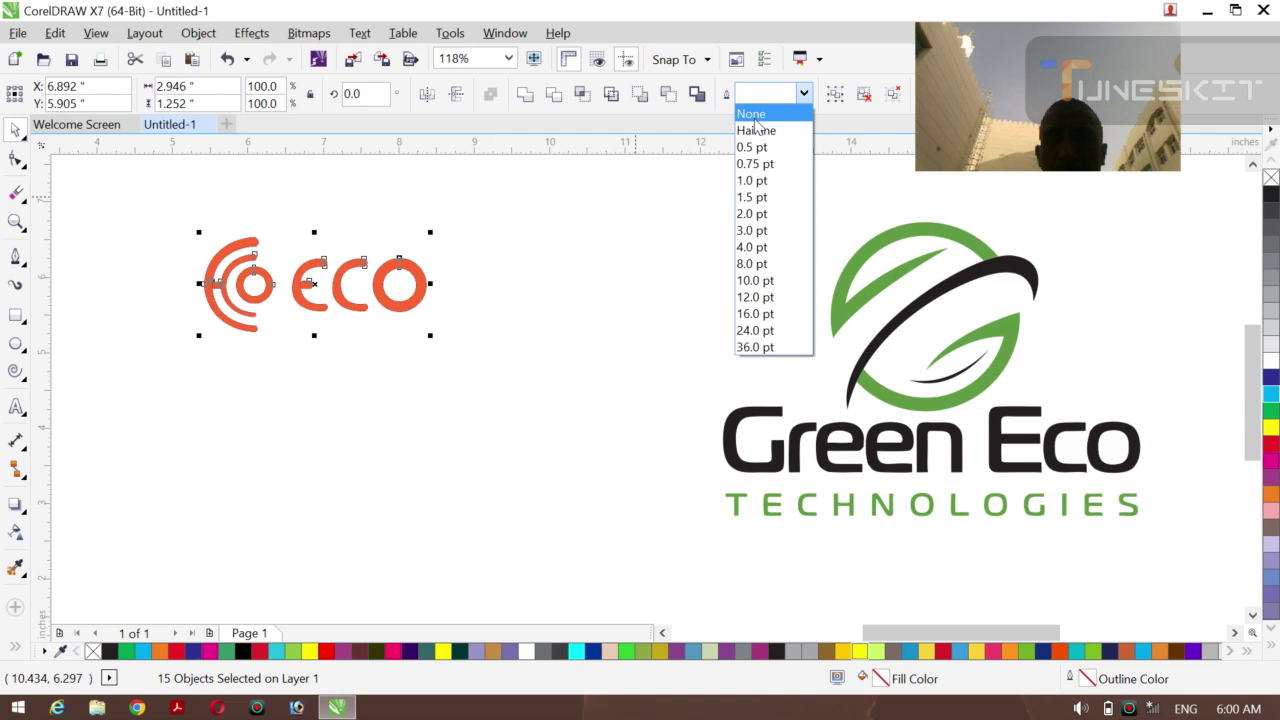
{"action": "left_click", "coordinate": [755, 118]}
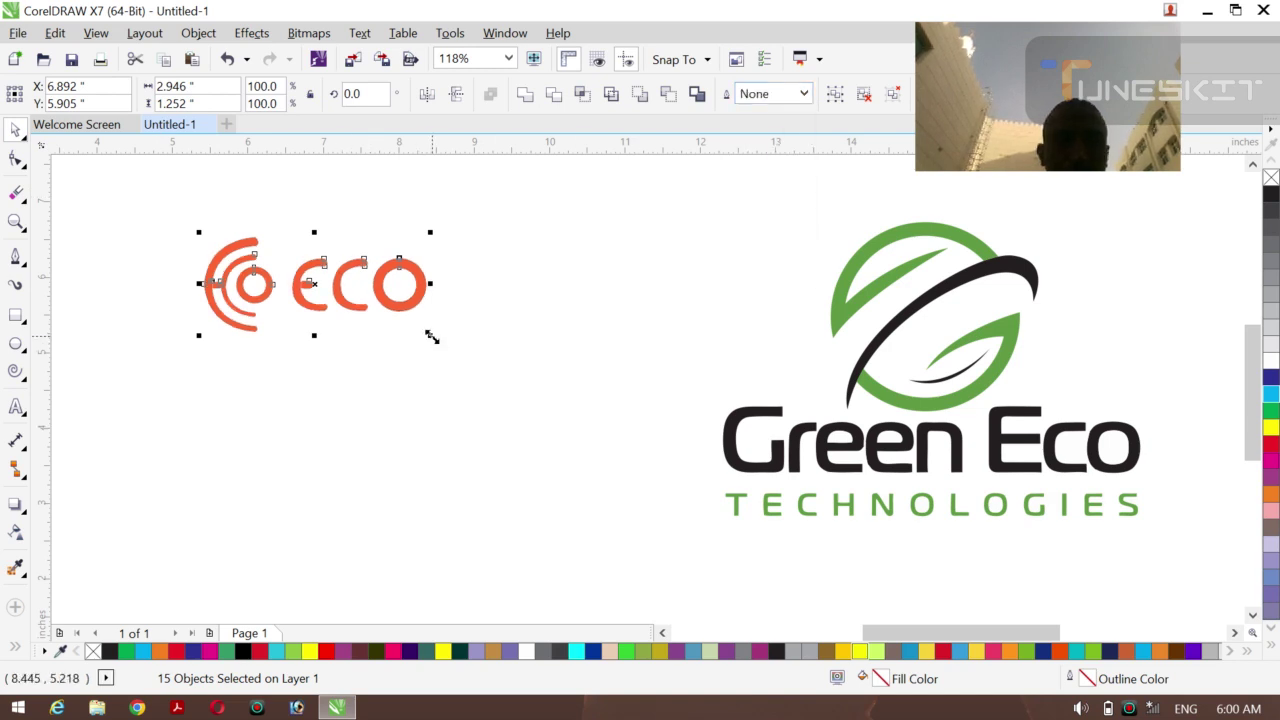
Enlarge the orange ECO logo to about 6.59 by 2.801 inches and place it beside the Green Eco logo.
{"action": "left_click_drag", "start_coordinate": [432, 337], "coordinate": [569, 443]}
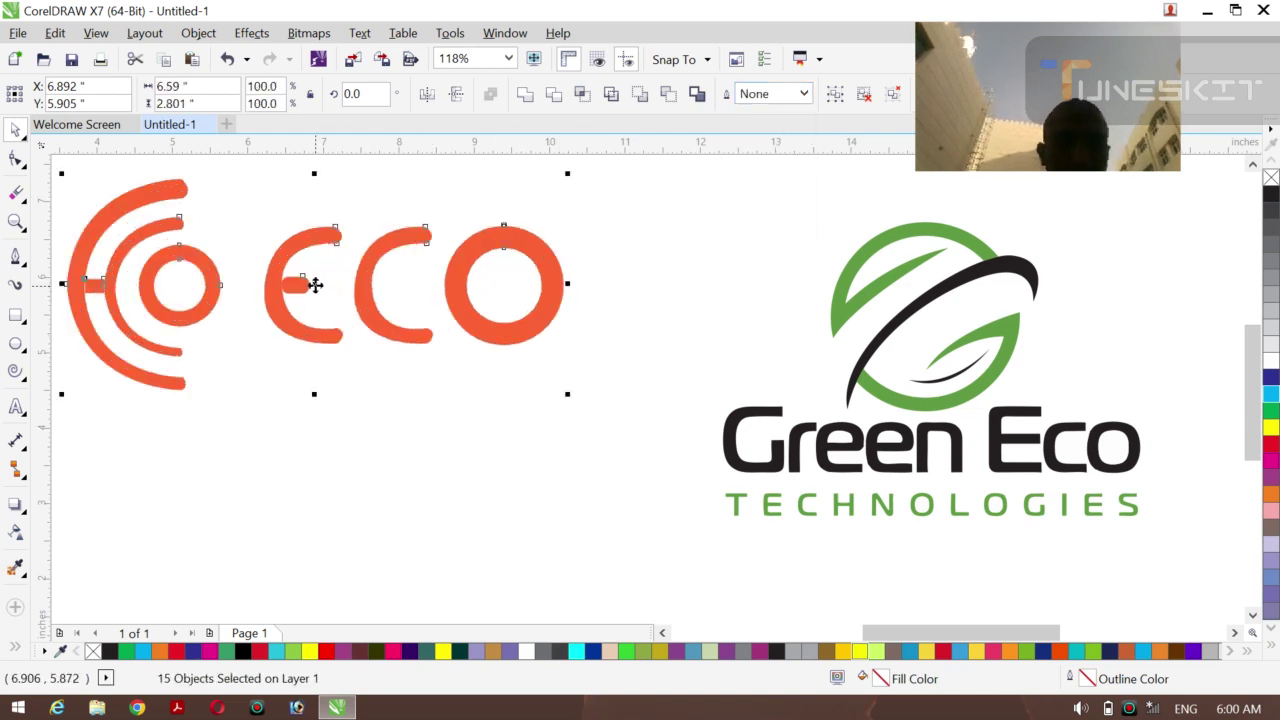
{"action": "left_click_drag", "start_coordinate": [315, 285], "coordinate": [408, 408]}
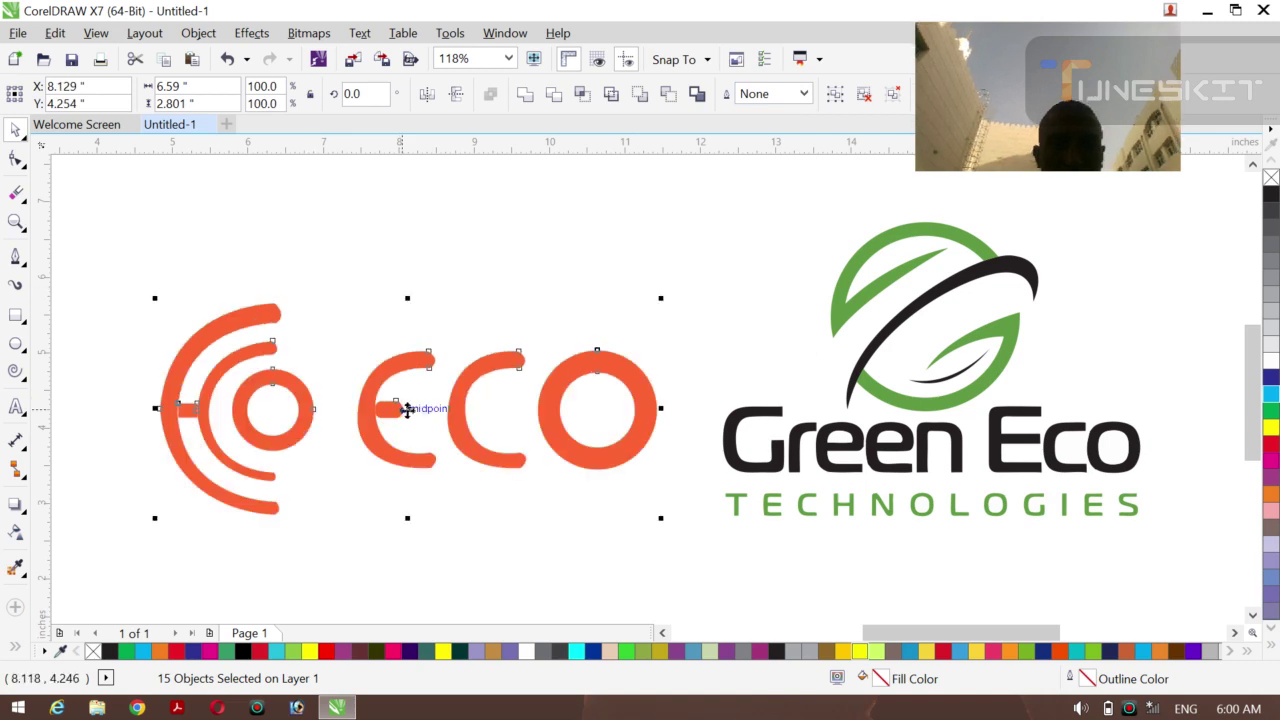
{"action": "left_click", "coordinate": [466, 267]}
Stretch the E's filled middle bar to about 0.486 inches wide so it overlaps the curved body.
{"action": "left_click", "coordinate": [390, 420]}
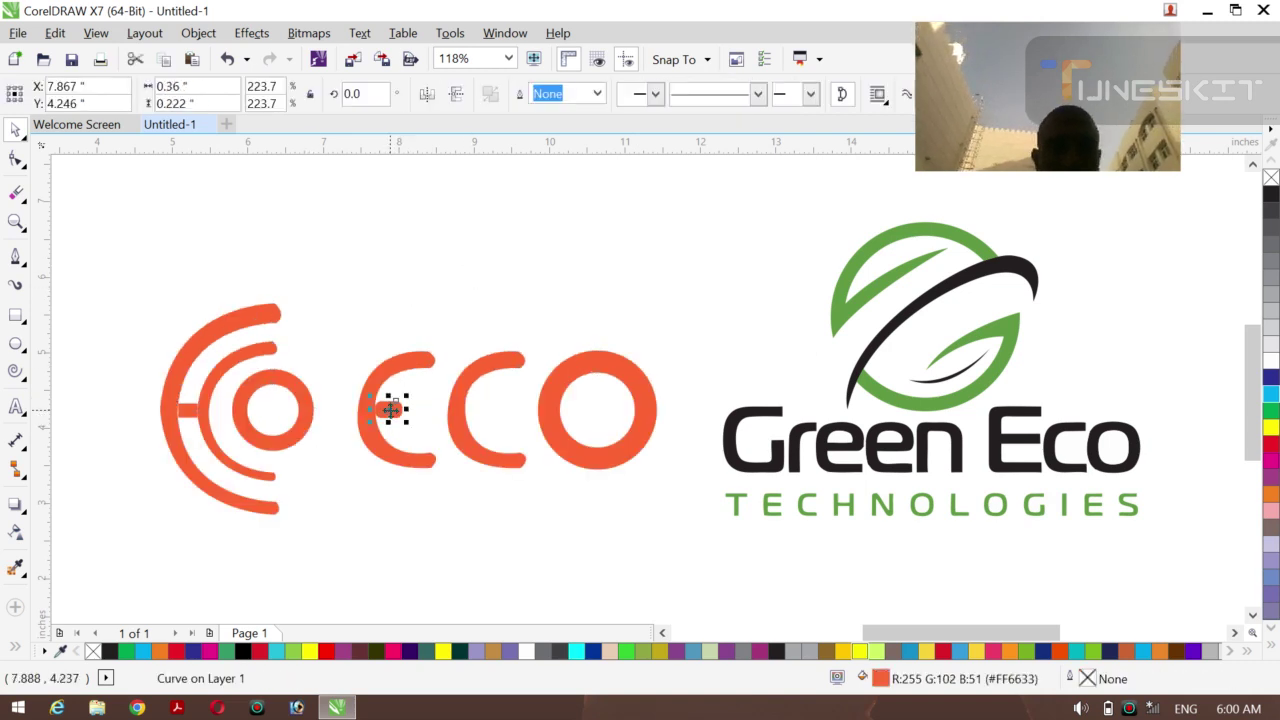
{"action": "right_click", "coordinate": [391, 420]}
{"action": "left_click", "coordinate": [358, 307]}
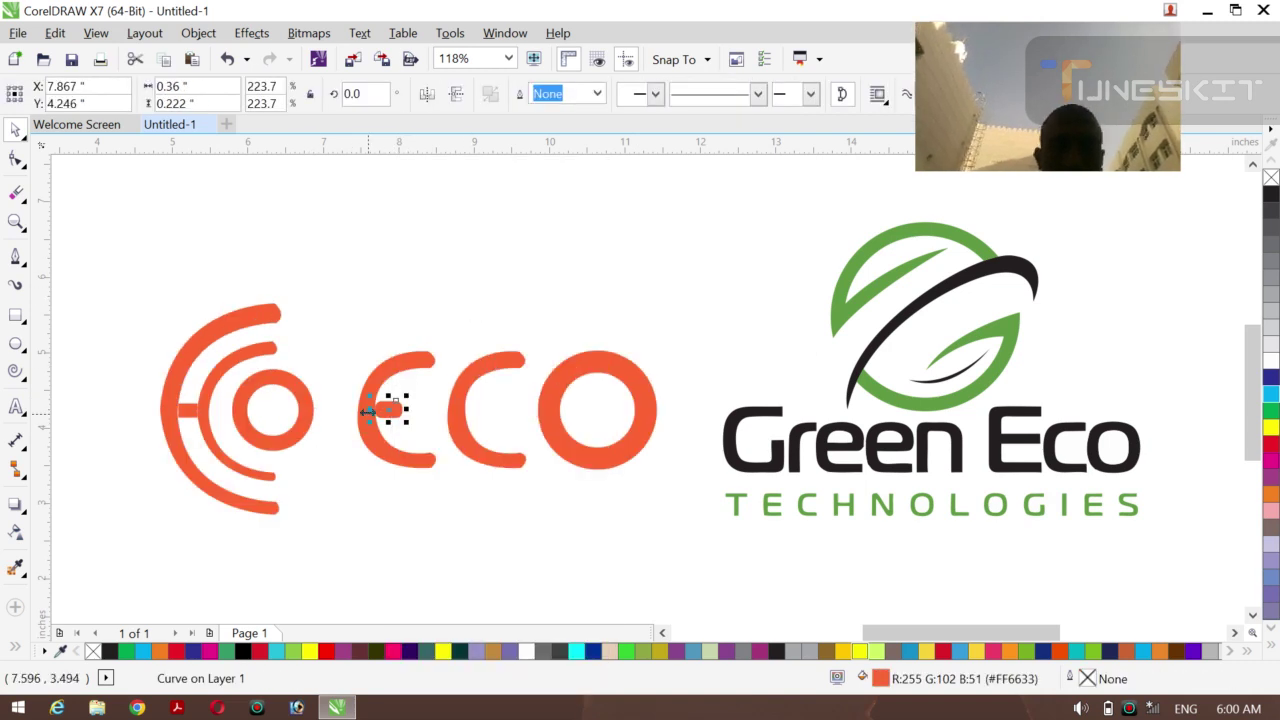
{"action": "left_click_drag", "start_coordinate": [368, 410], "coordinate": [358, 411]}
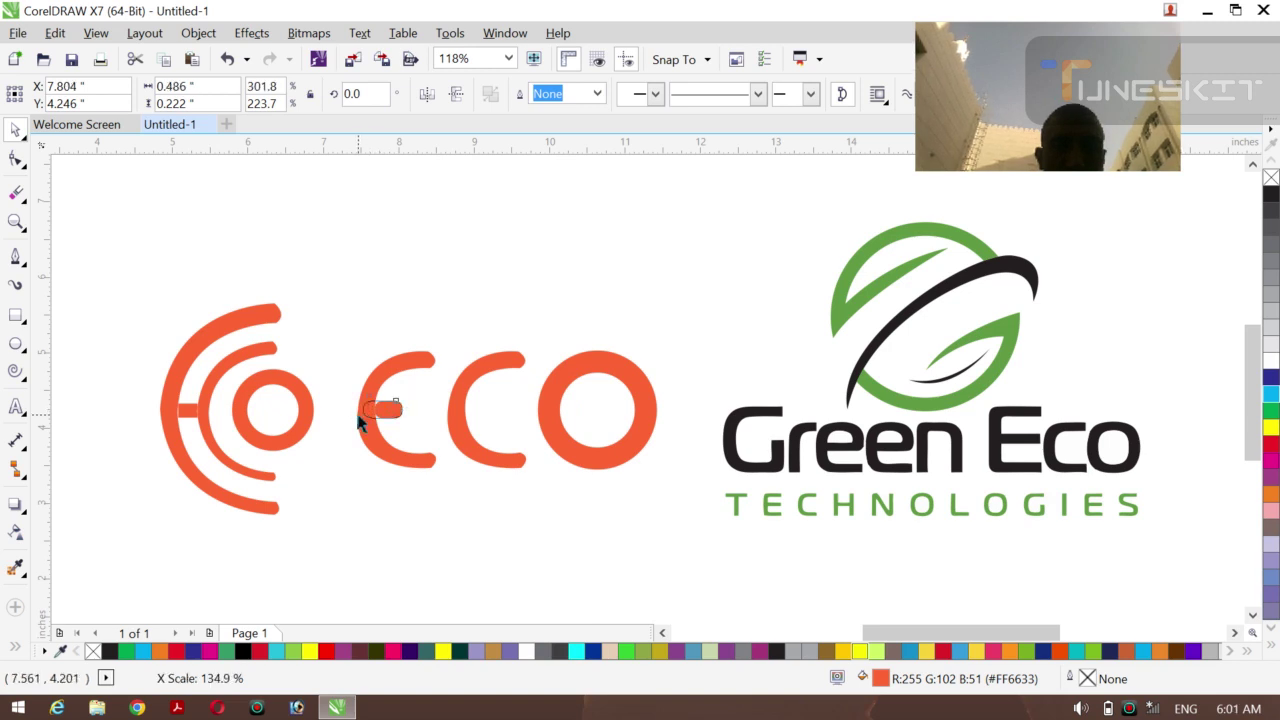
{"action": "left_click", "coordinate": [364, 315]}
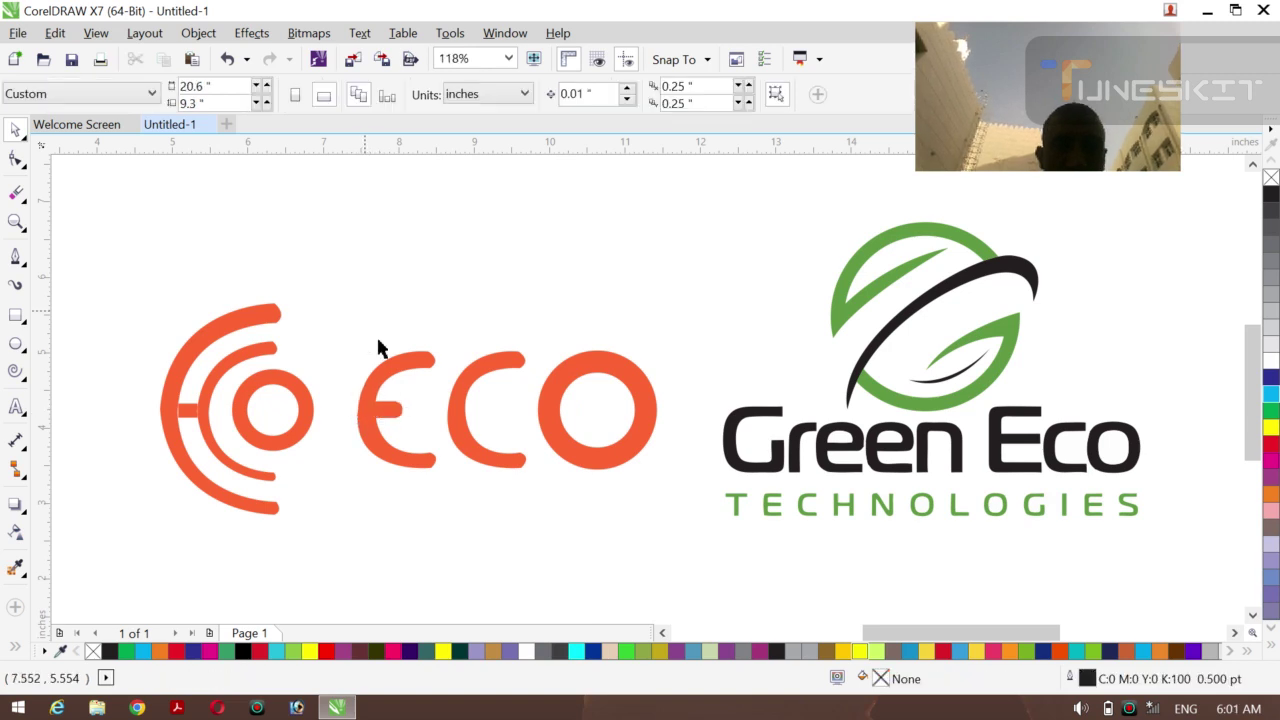
Weld the E's middle bar and its curved body into one shape.
{"action": "left_click", "coordinate": [391, 414]}
{"action": "left_click", "coordinate": [385, 456], "text": "shift"}
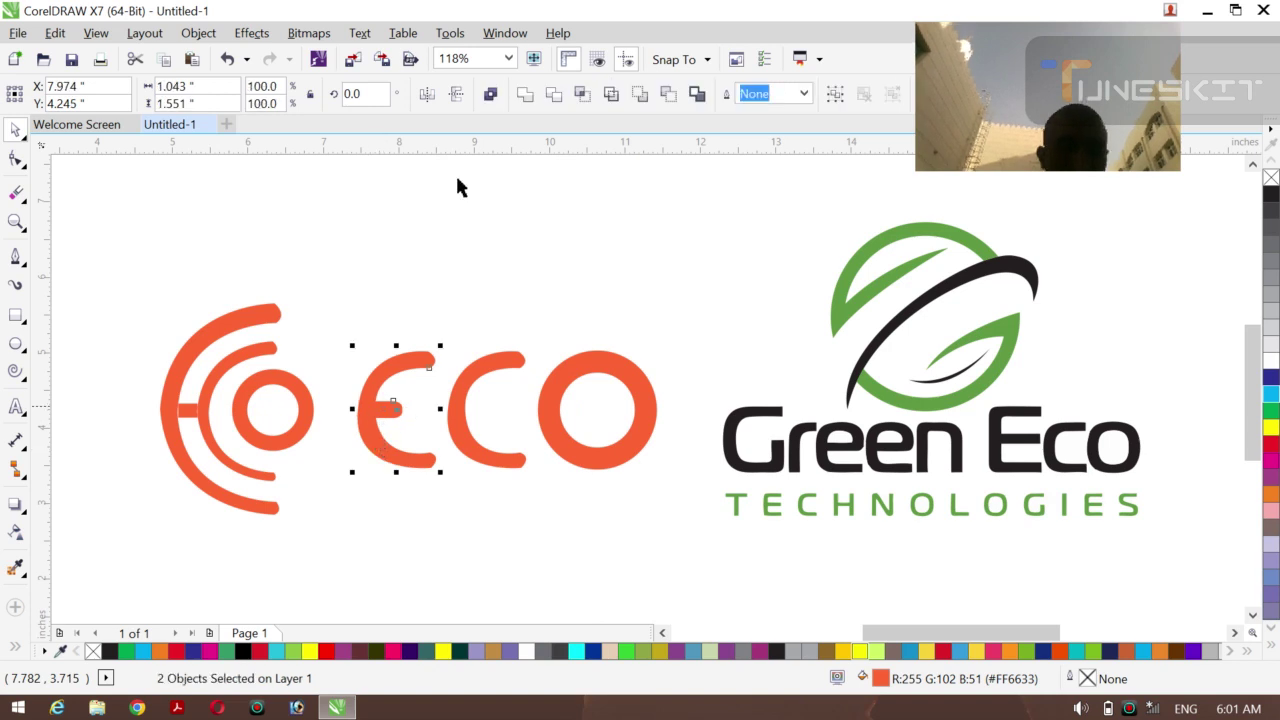
{"action": "left_click", "coordinate": [525, 94]}
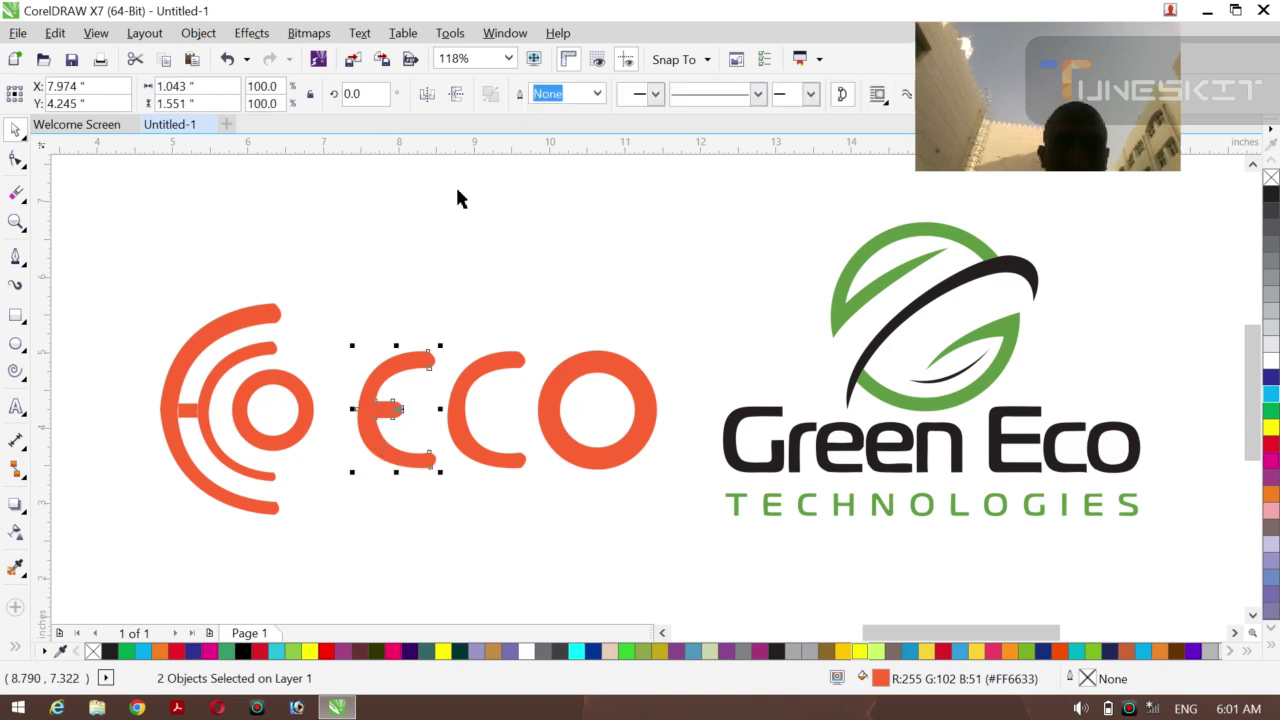
{"action": "left_click", "coordinate": [431, 233]}
Widen the symbol's connecting bar from its centre to about 0.55 inches and weld it to the inner arc.
{"action": "left_click", "coordinate": [192, 408]}
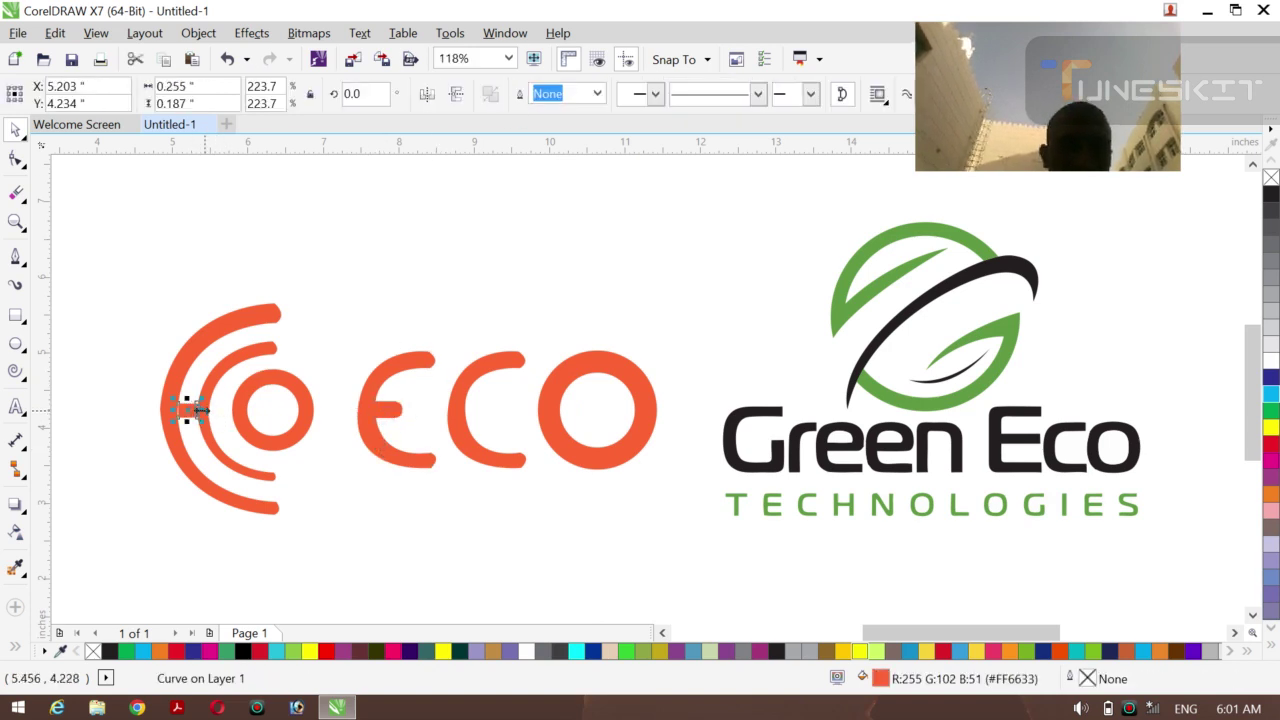
{"action": "left_click_drag", "start_coordinate": [201, 408], "coordinate": [214, 409]}
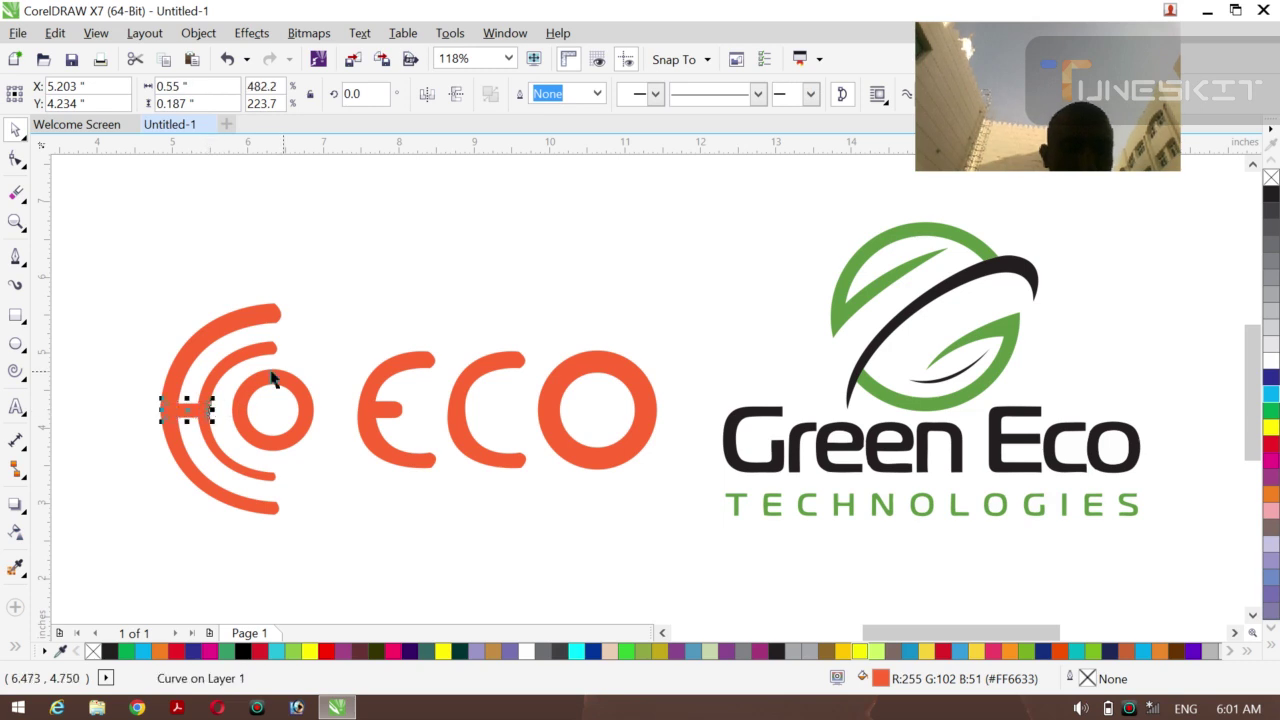
{"action": "left_click", "coordinate": [225, 367], "text": "shift"}
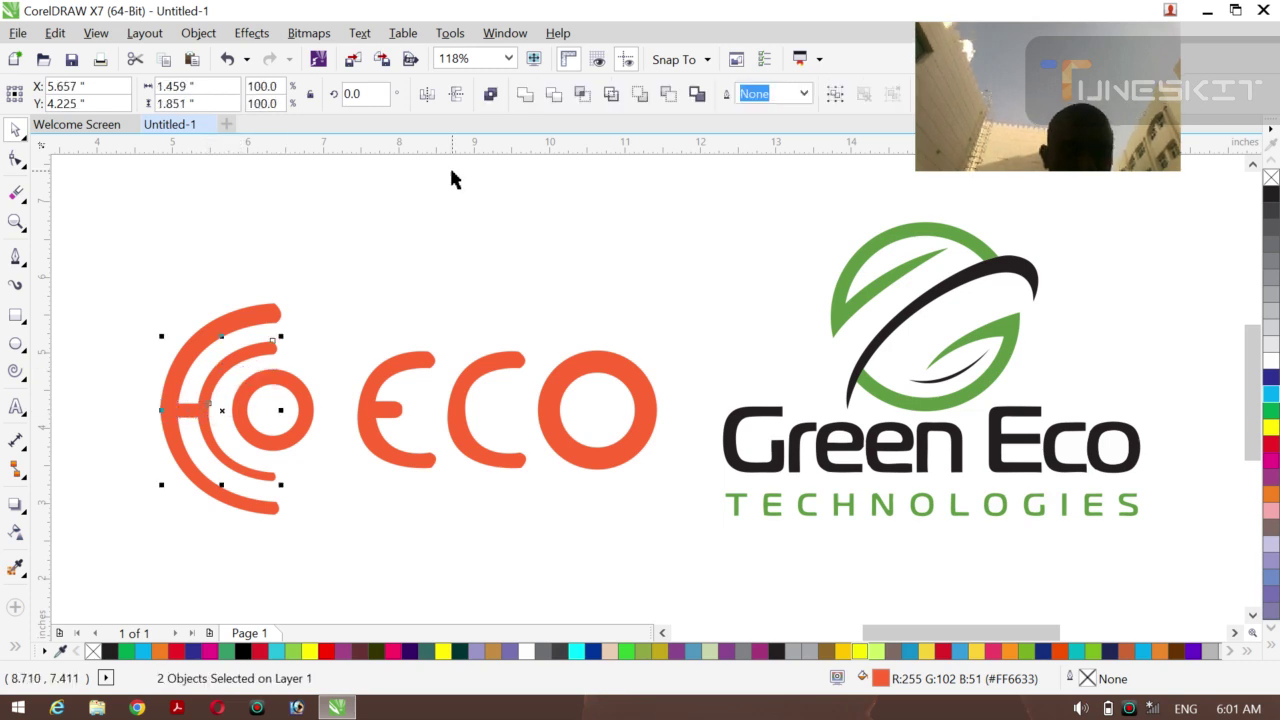
{"action": "left_click", "coordinate": [522, 98]}
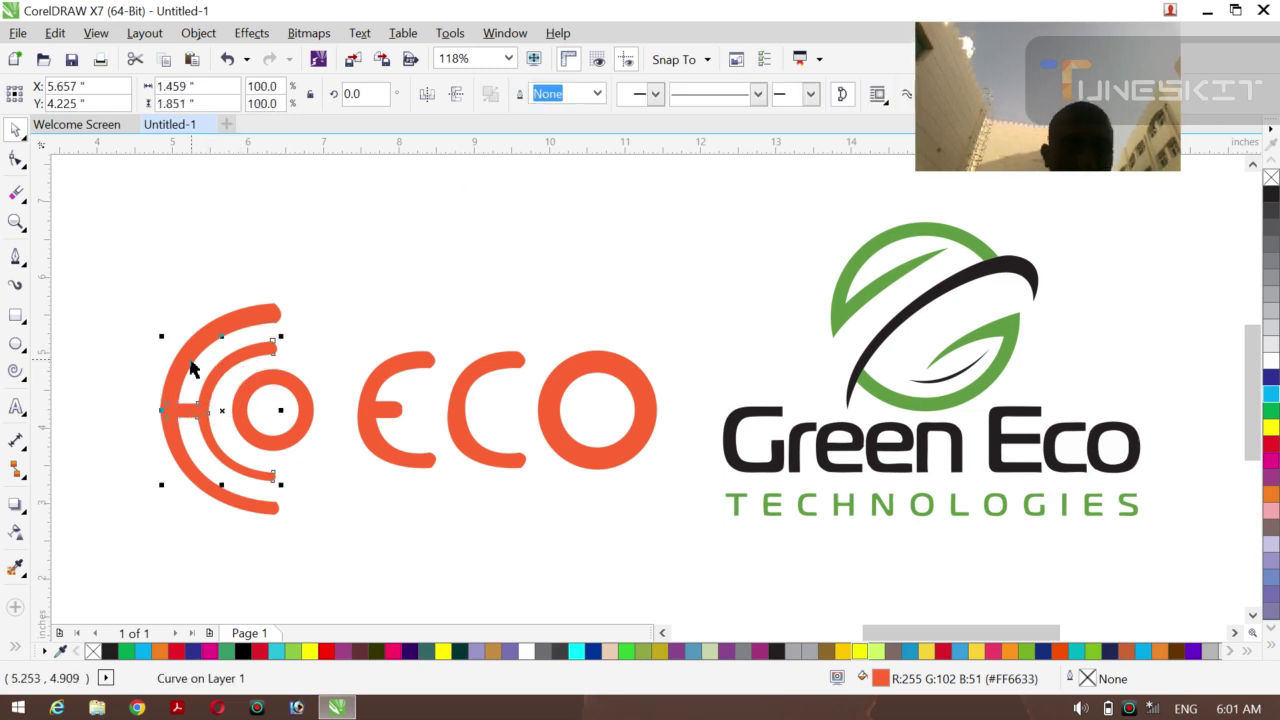
Weld the symbol's outer arc to the joined inner arc and connecting bar.
{"action": "left_click", "coordinate": [186, 371]}
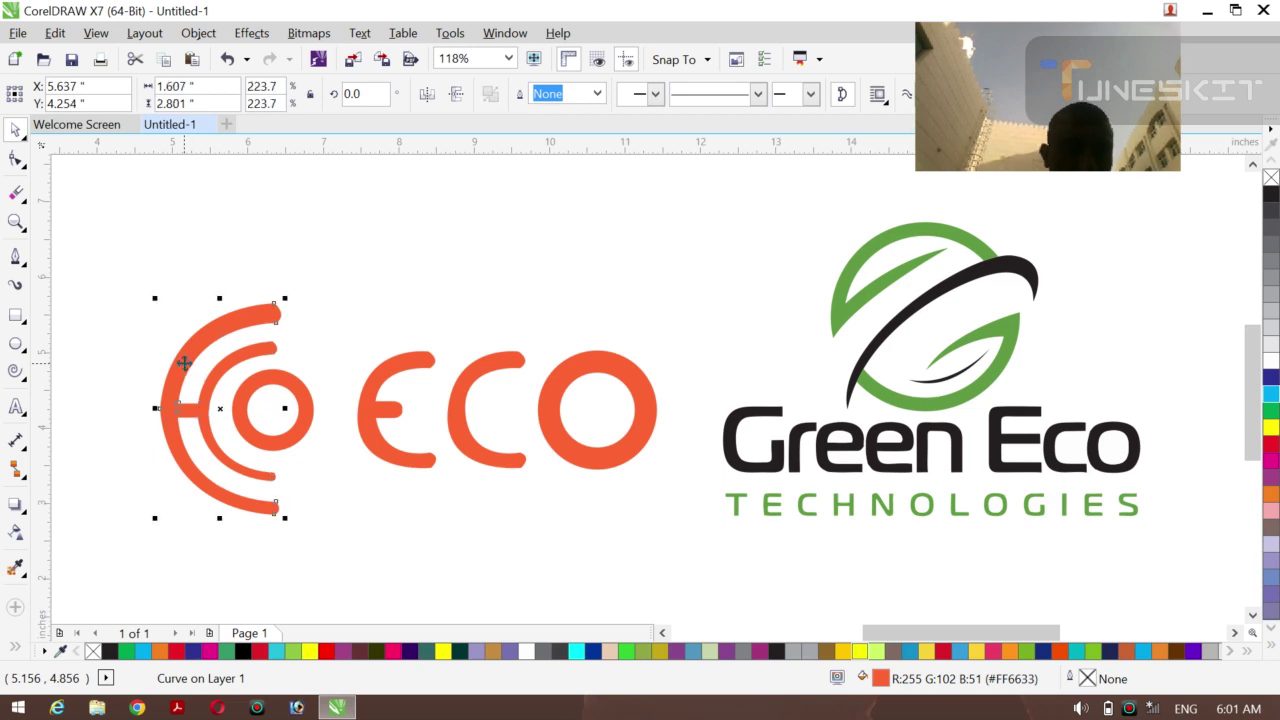
{"action": "left_click", "coordinate": [393, 241]}
{"action": "left_click", "coordinate": [193, 403]}
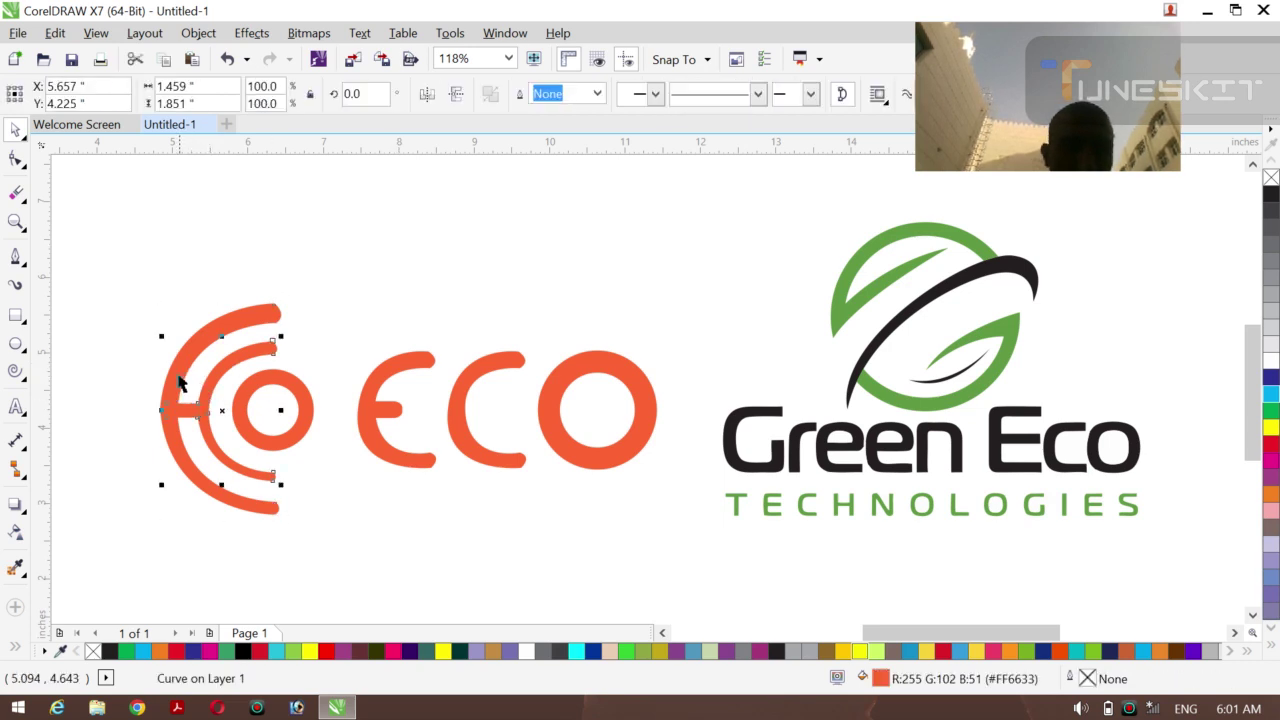
{"action": "left_click", "coordinate": [180, 380], "text": "shift"}
{"action": "left_click", "coordinate": [521, 92]}
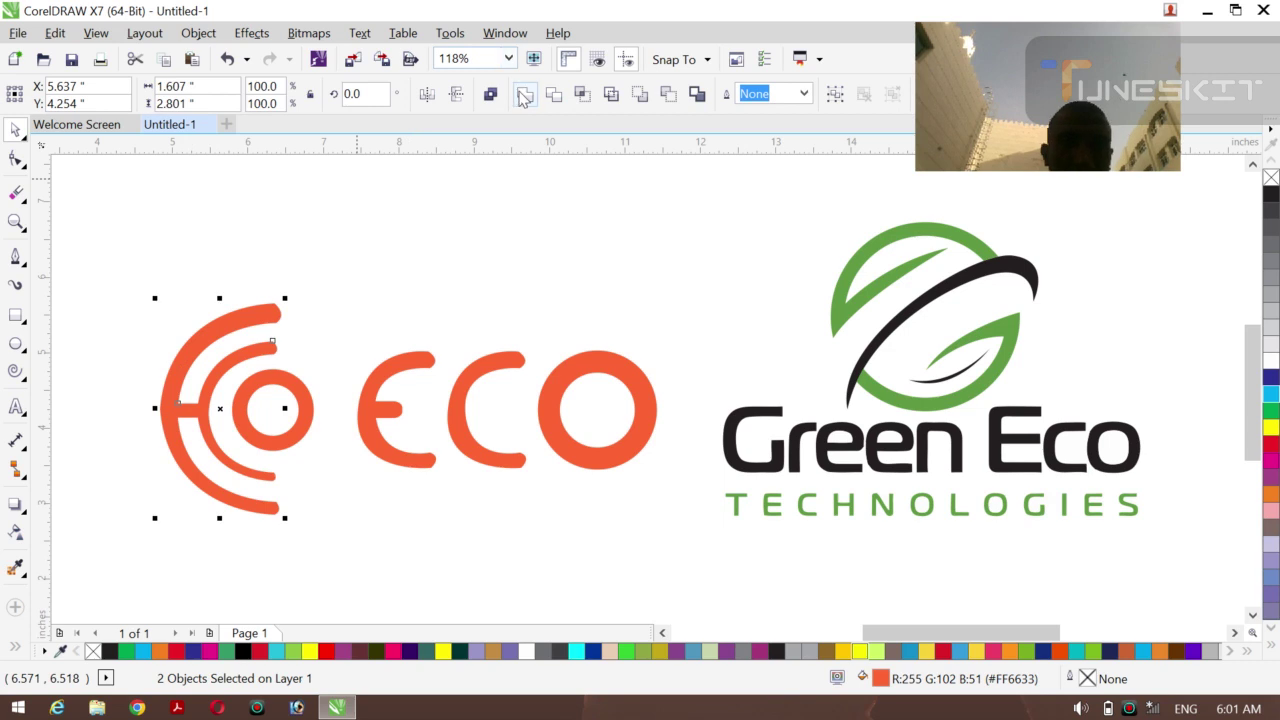
{"action": "left_click", "coordinate": [541, 200]}
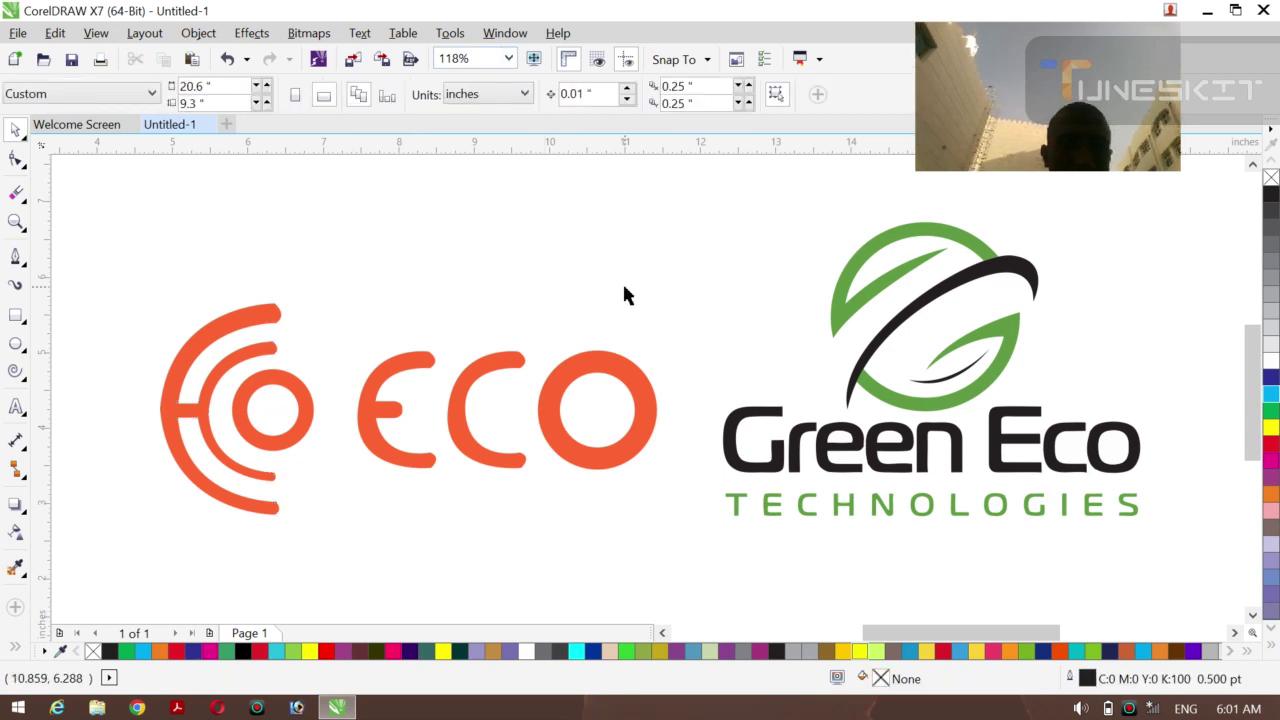